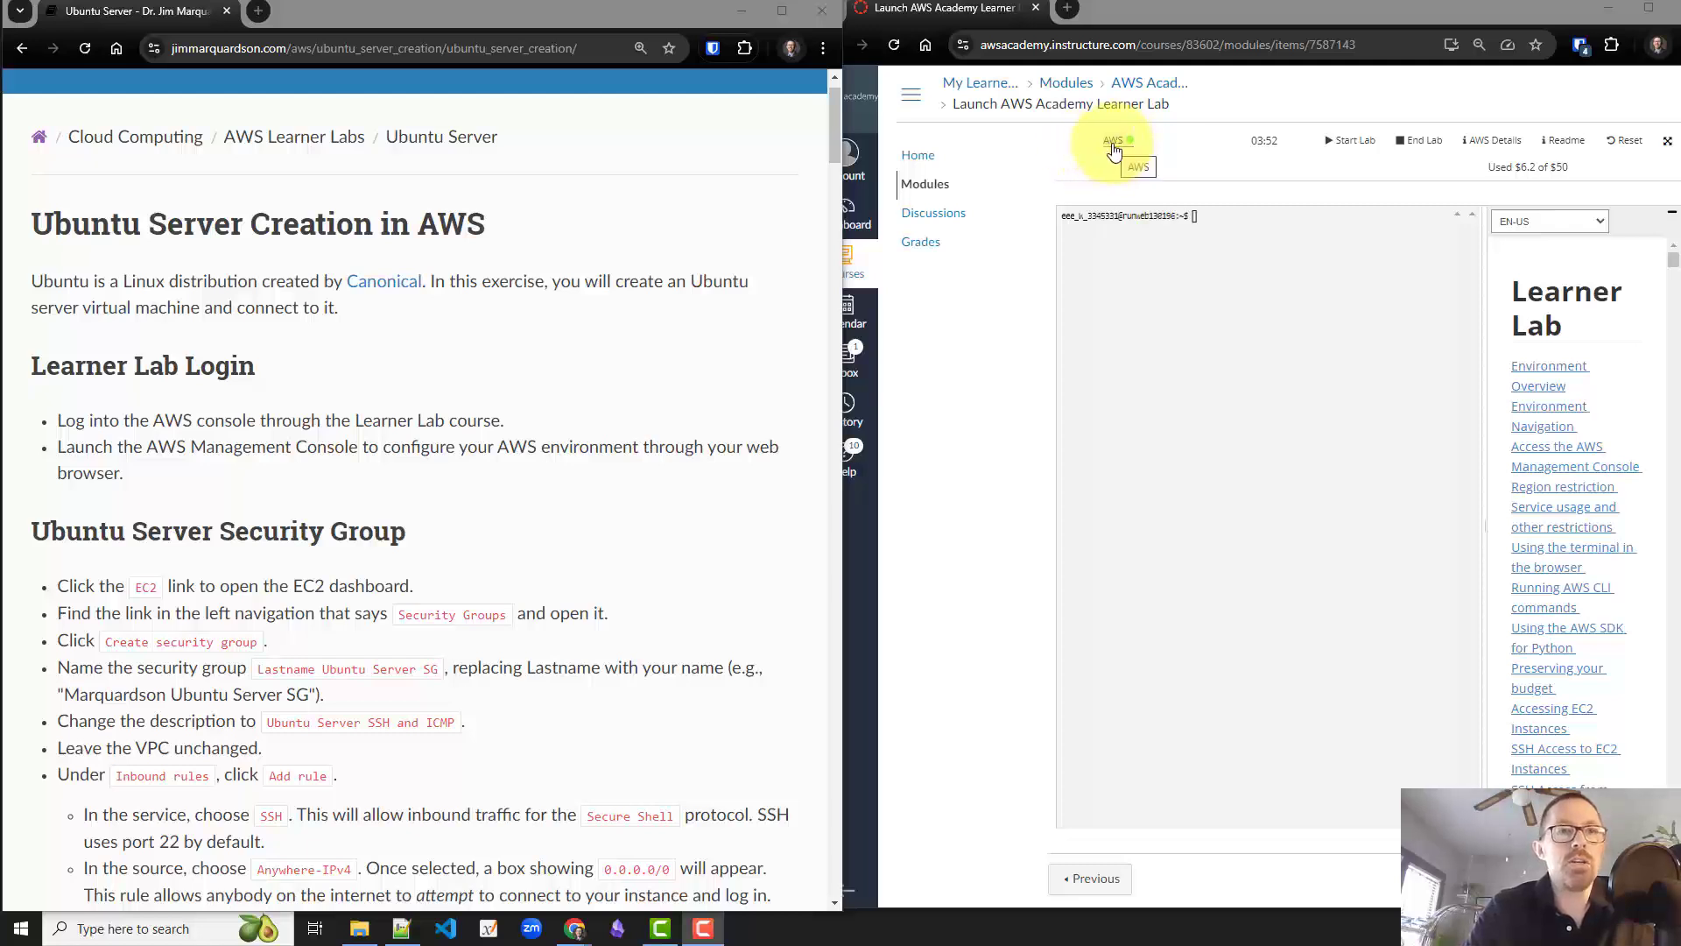
Launch the AWS console from the Learner Lab page, search its services for "ec2" and open the EC2 dashboard.
click(1114, 150)
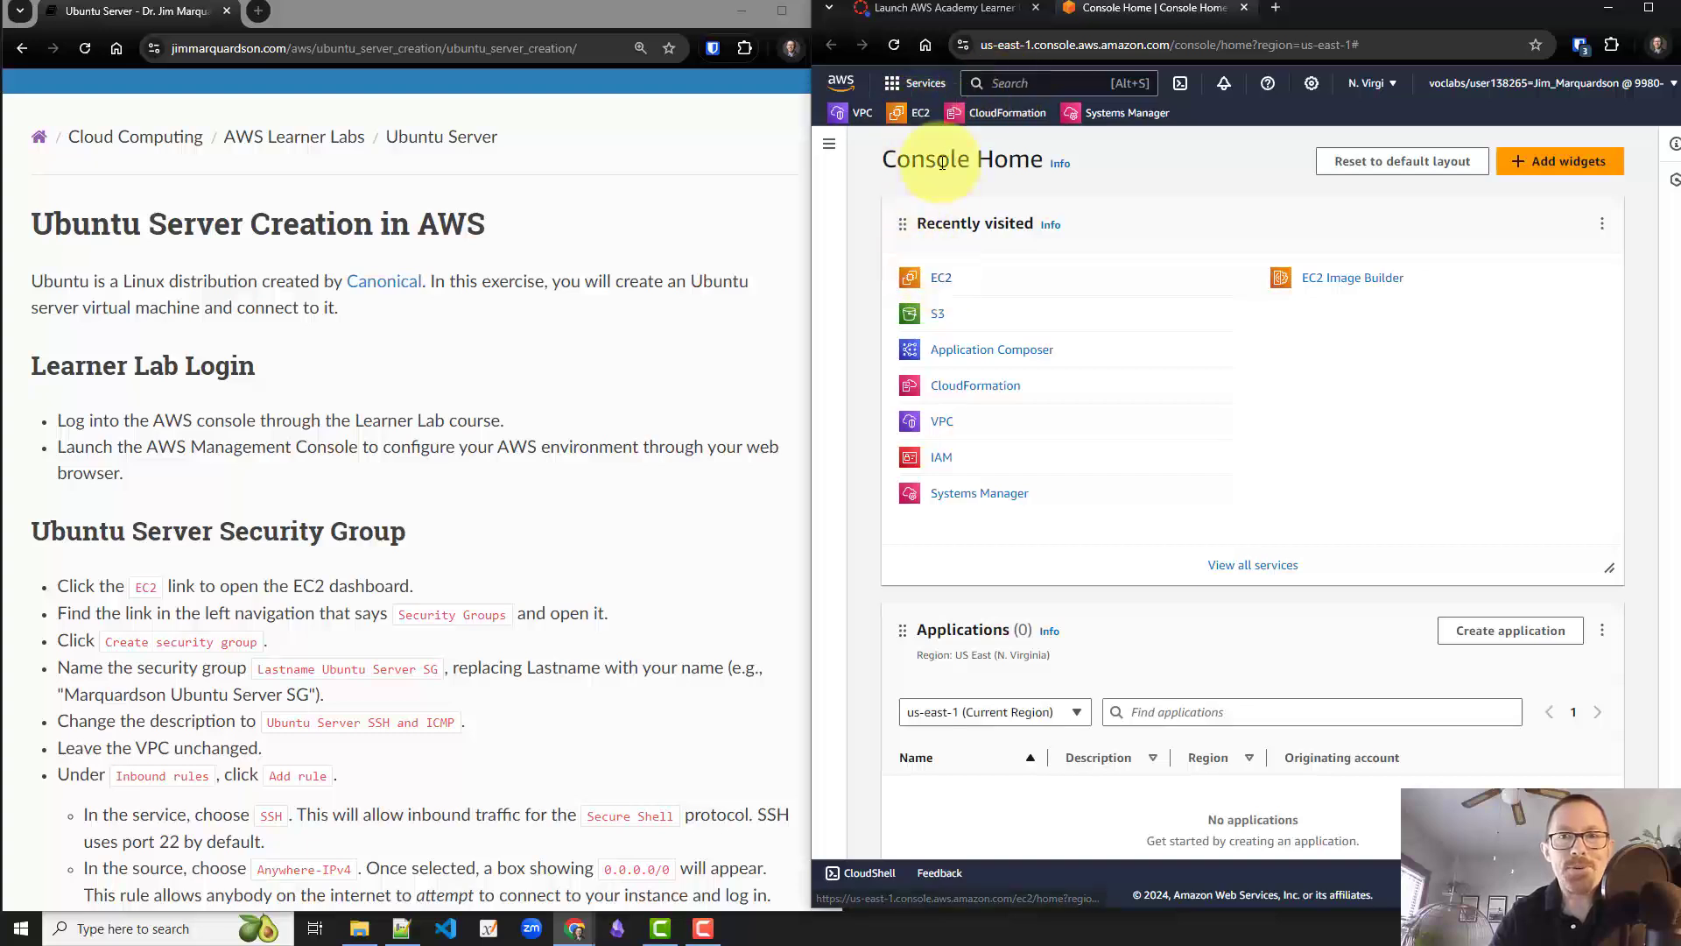
click(995, 85)
text(ec)
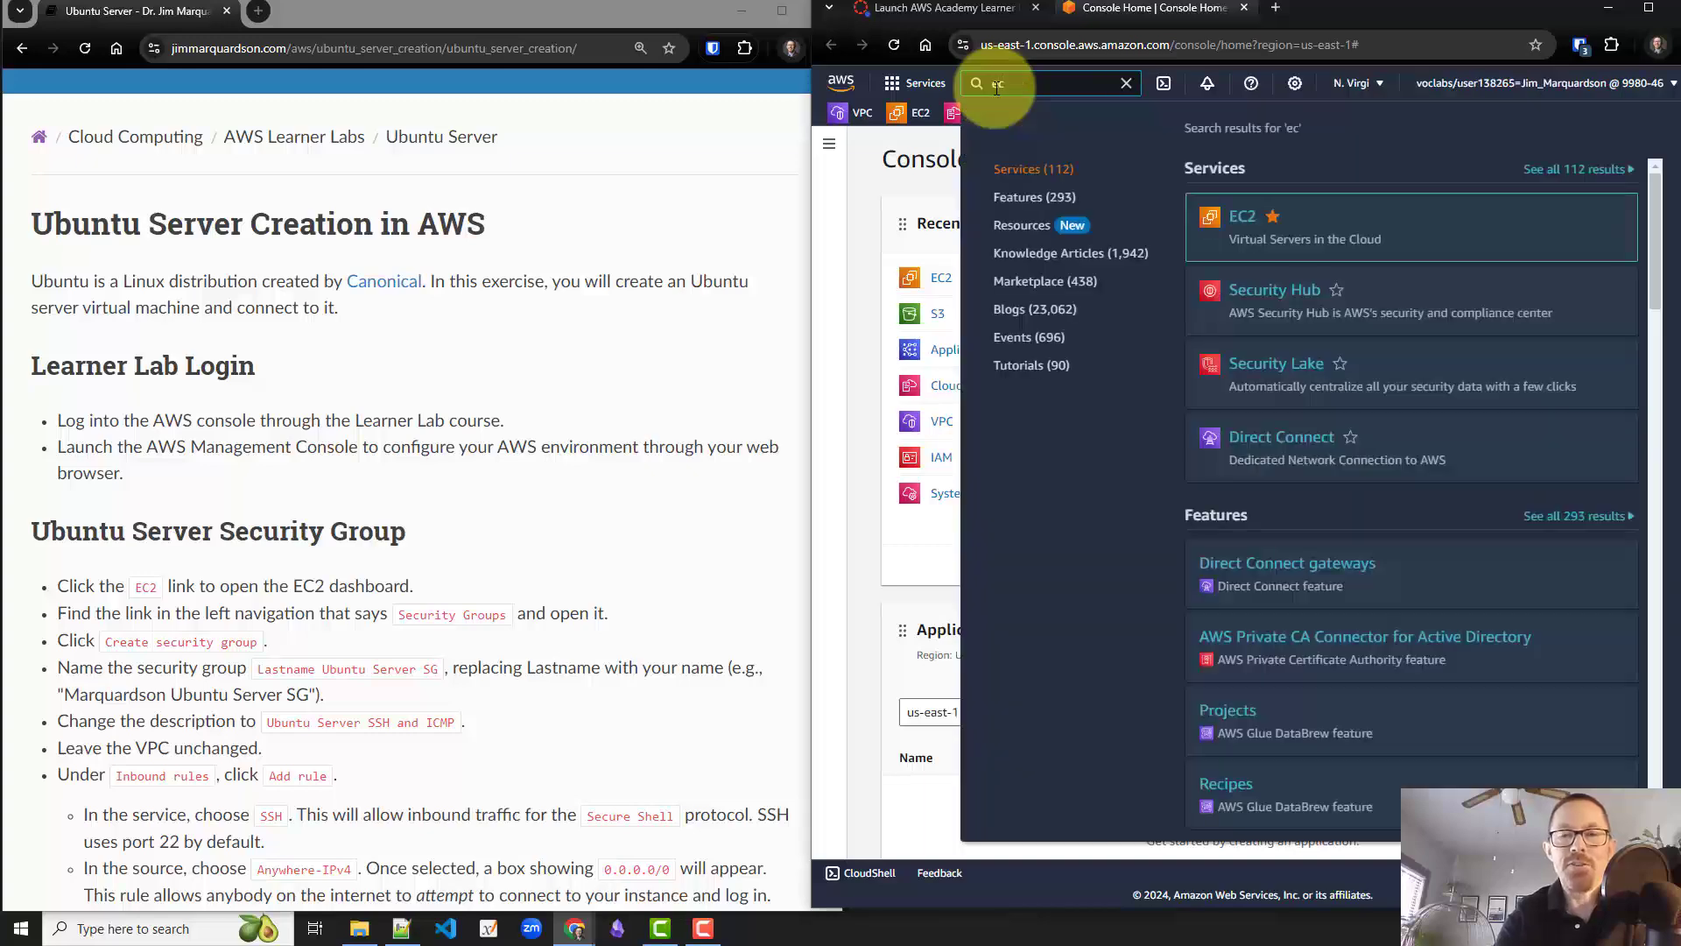
text(2)
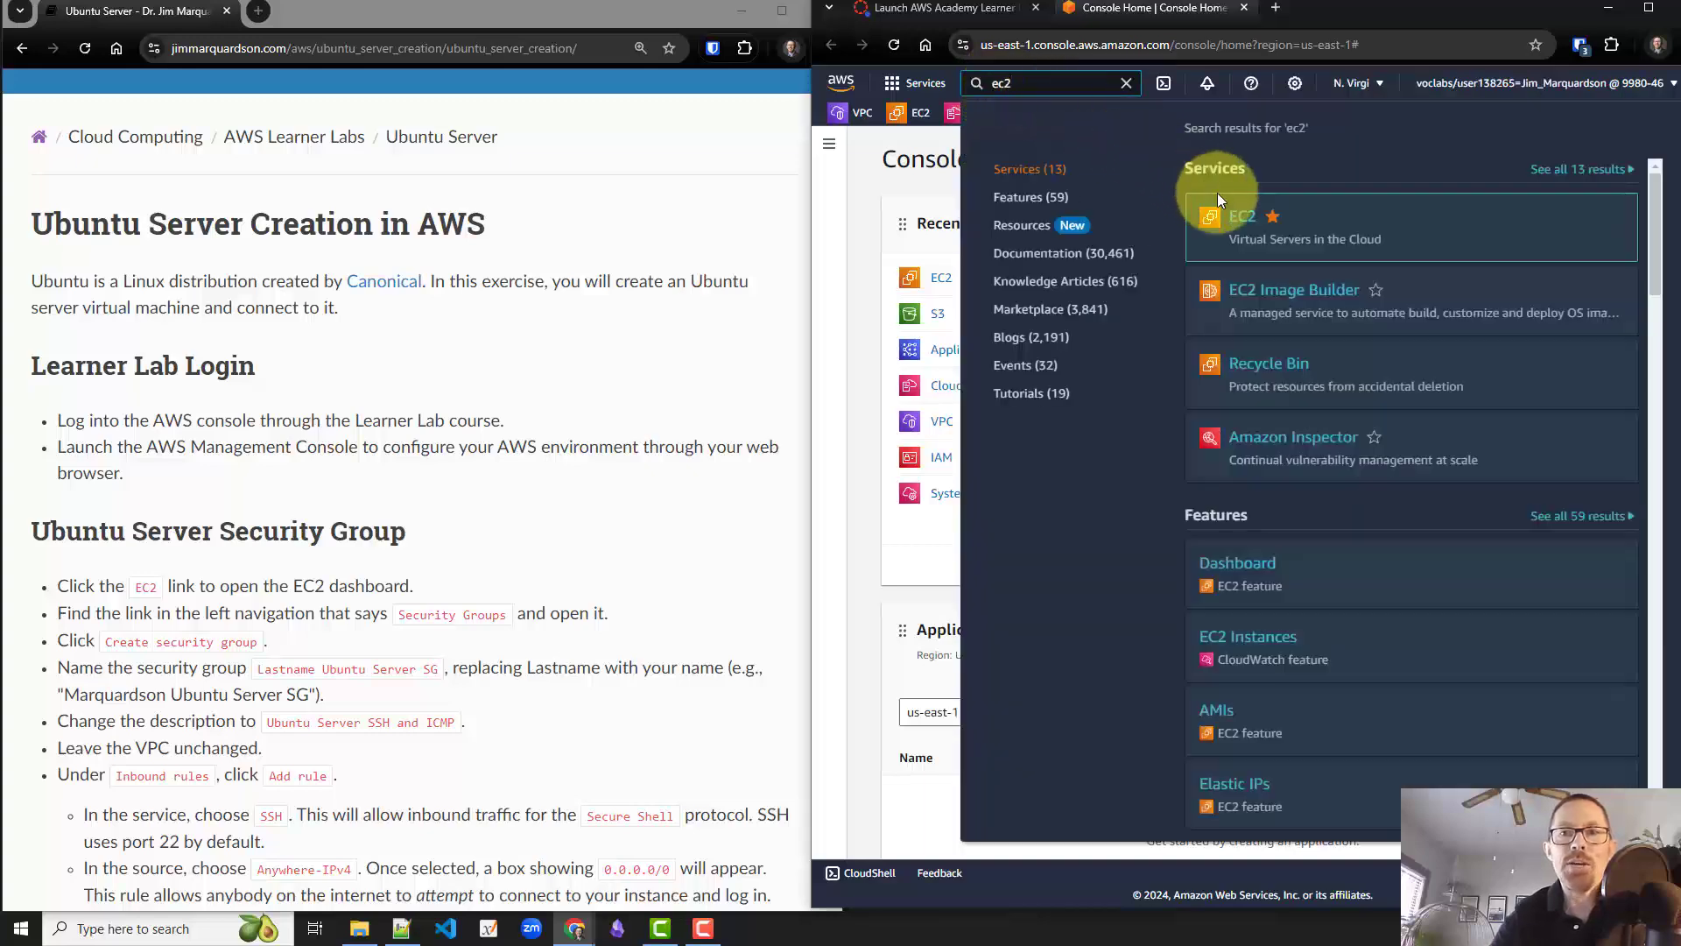
mouse_move(1239, 219)
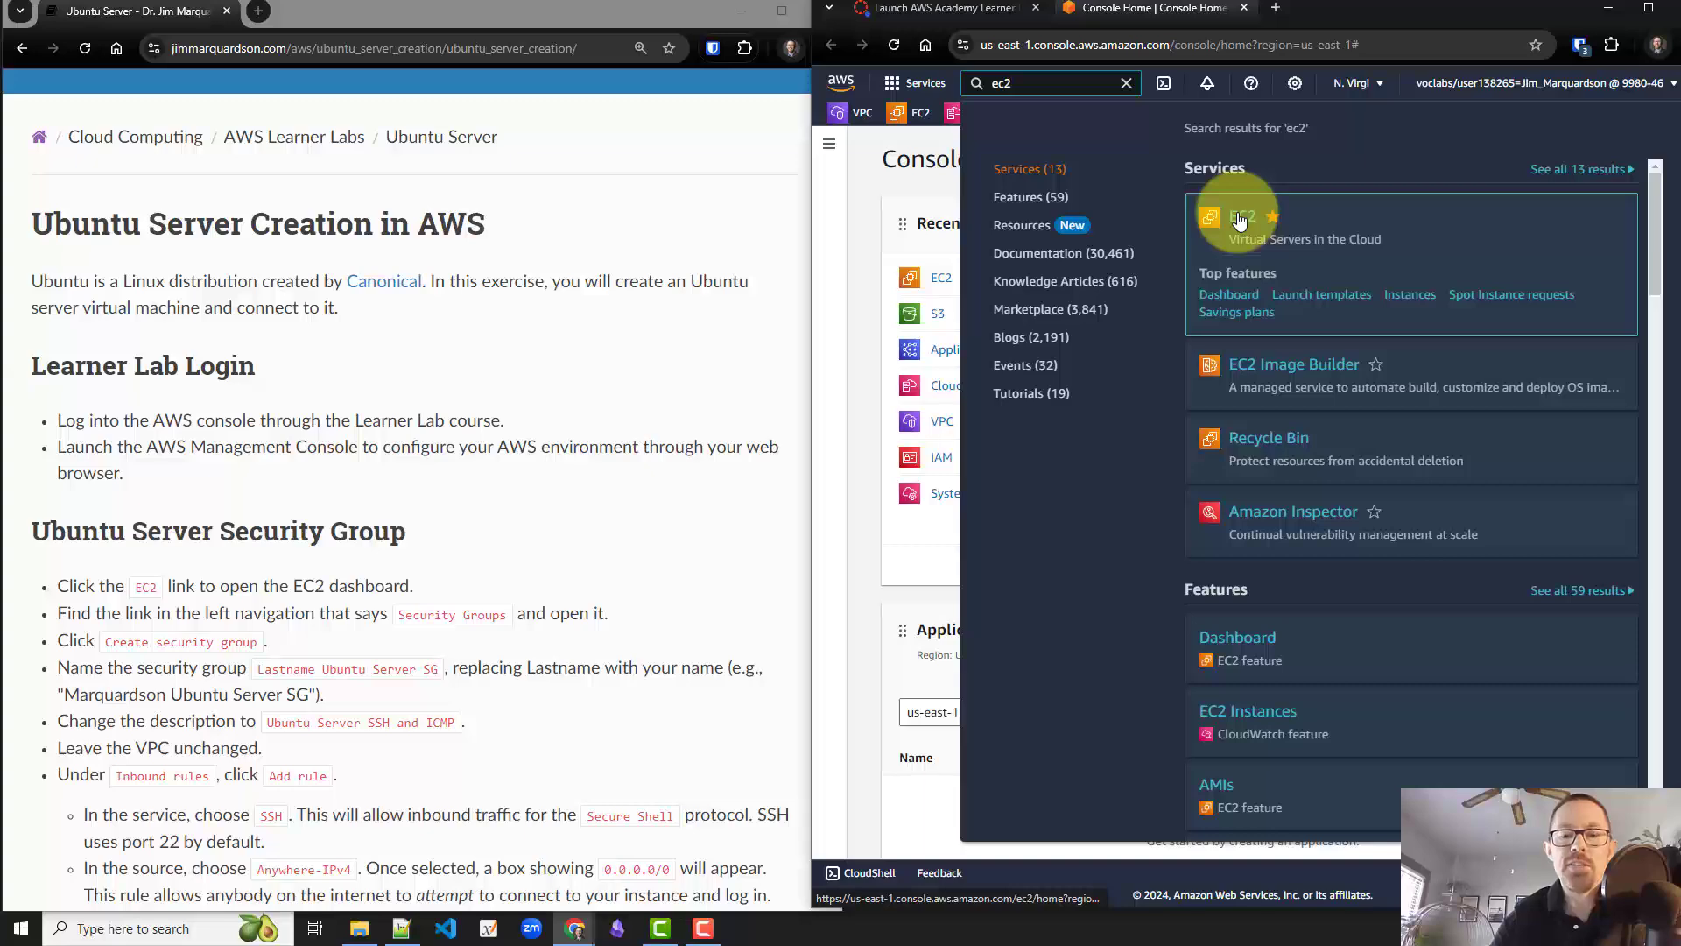
click(1239, 219)
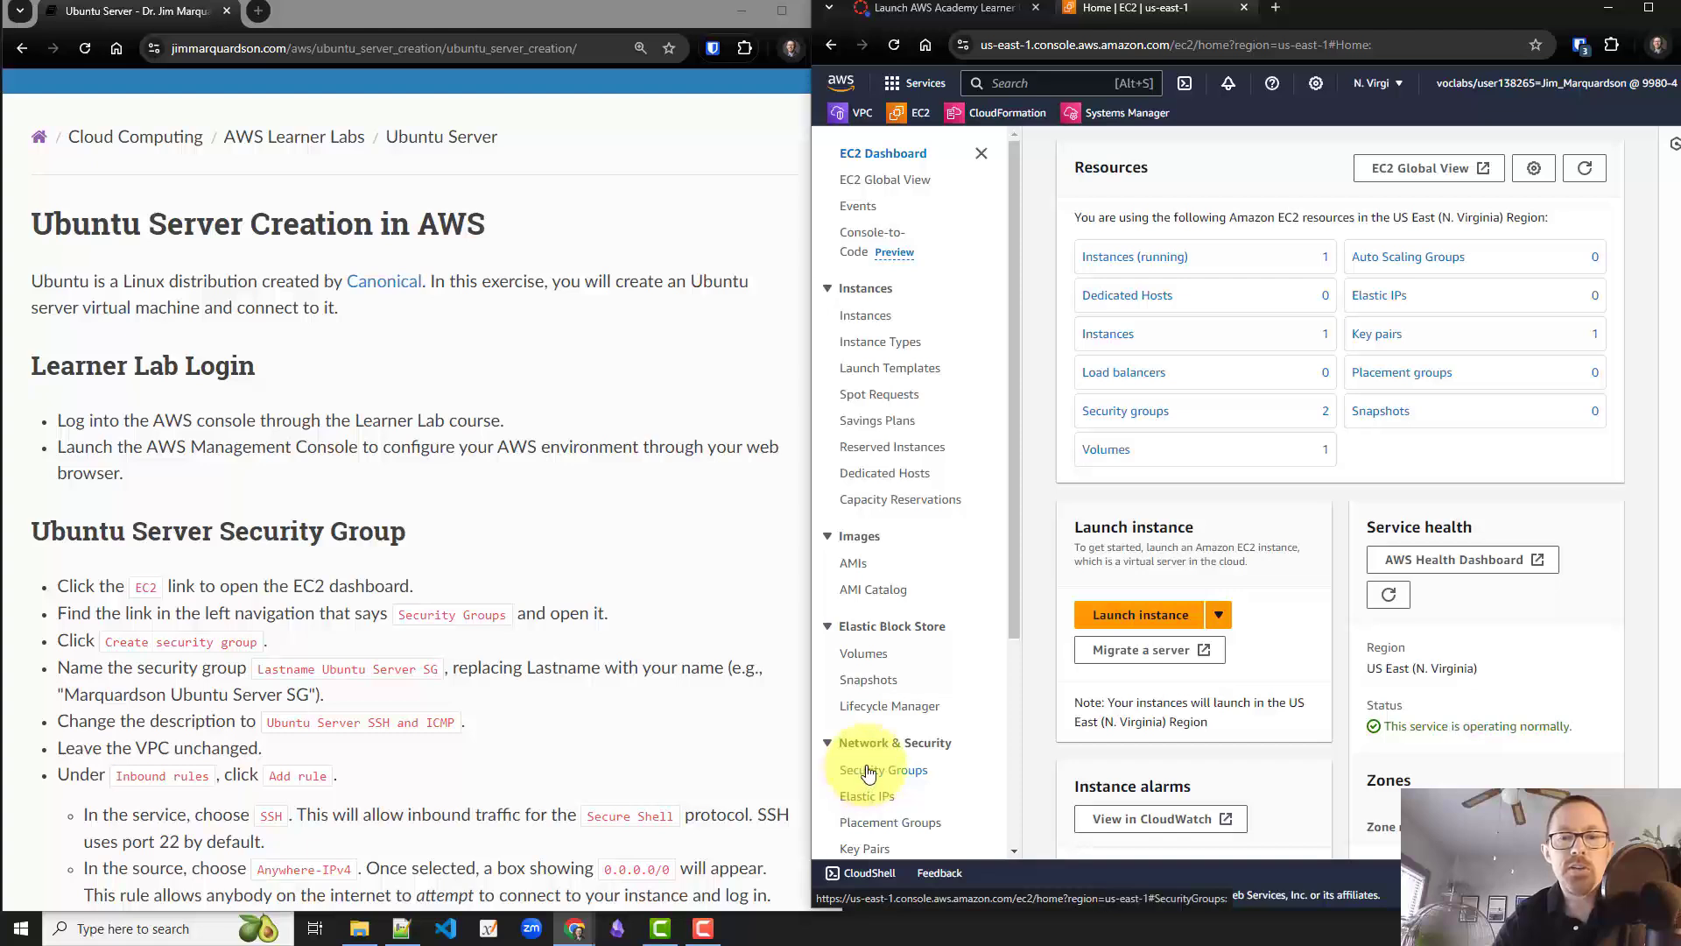
Open the EC2 security groups list and start creating a new security group.
click(866, 771)
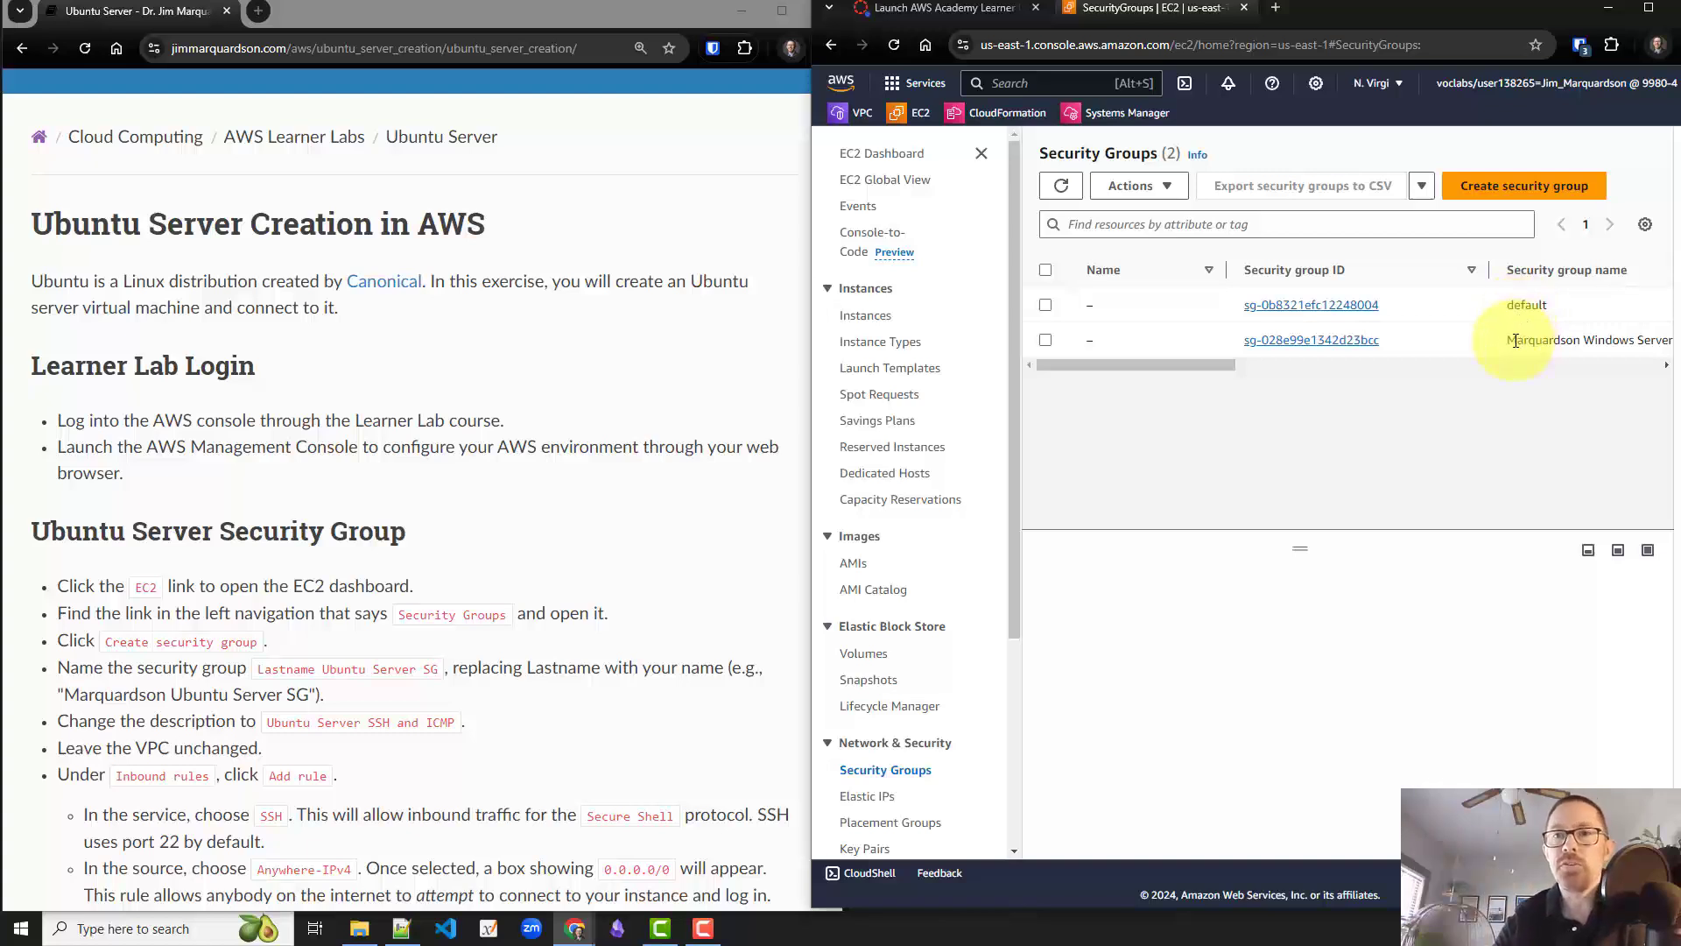
click(1530, 194)
scroll(1332, 281, down, 5)
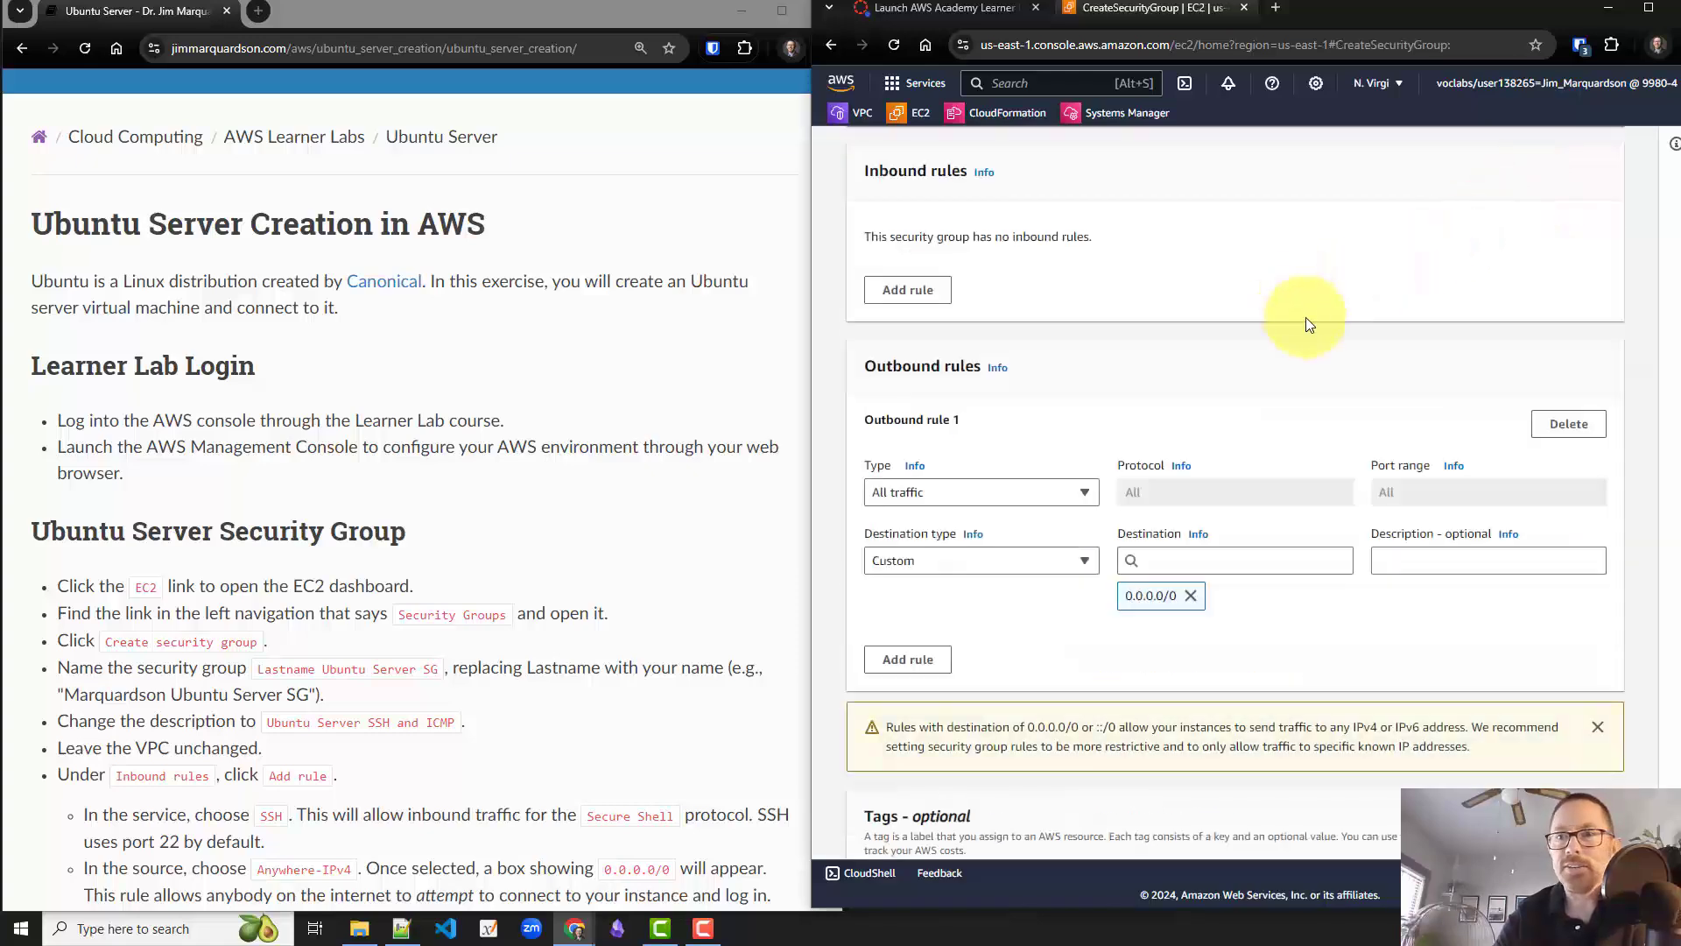
scroll(1305, 316, up, 5)
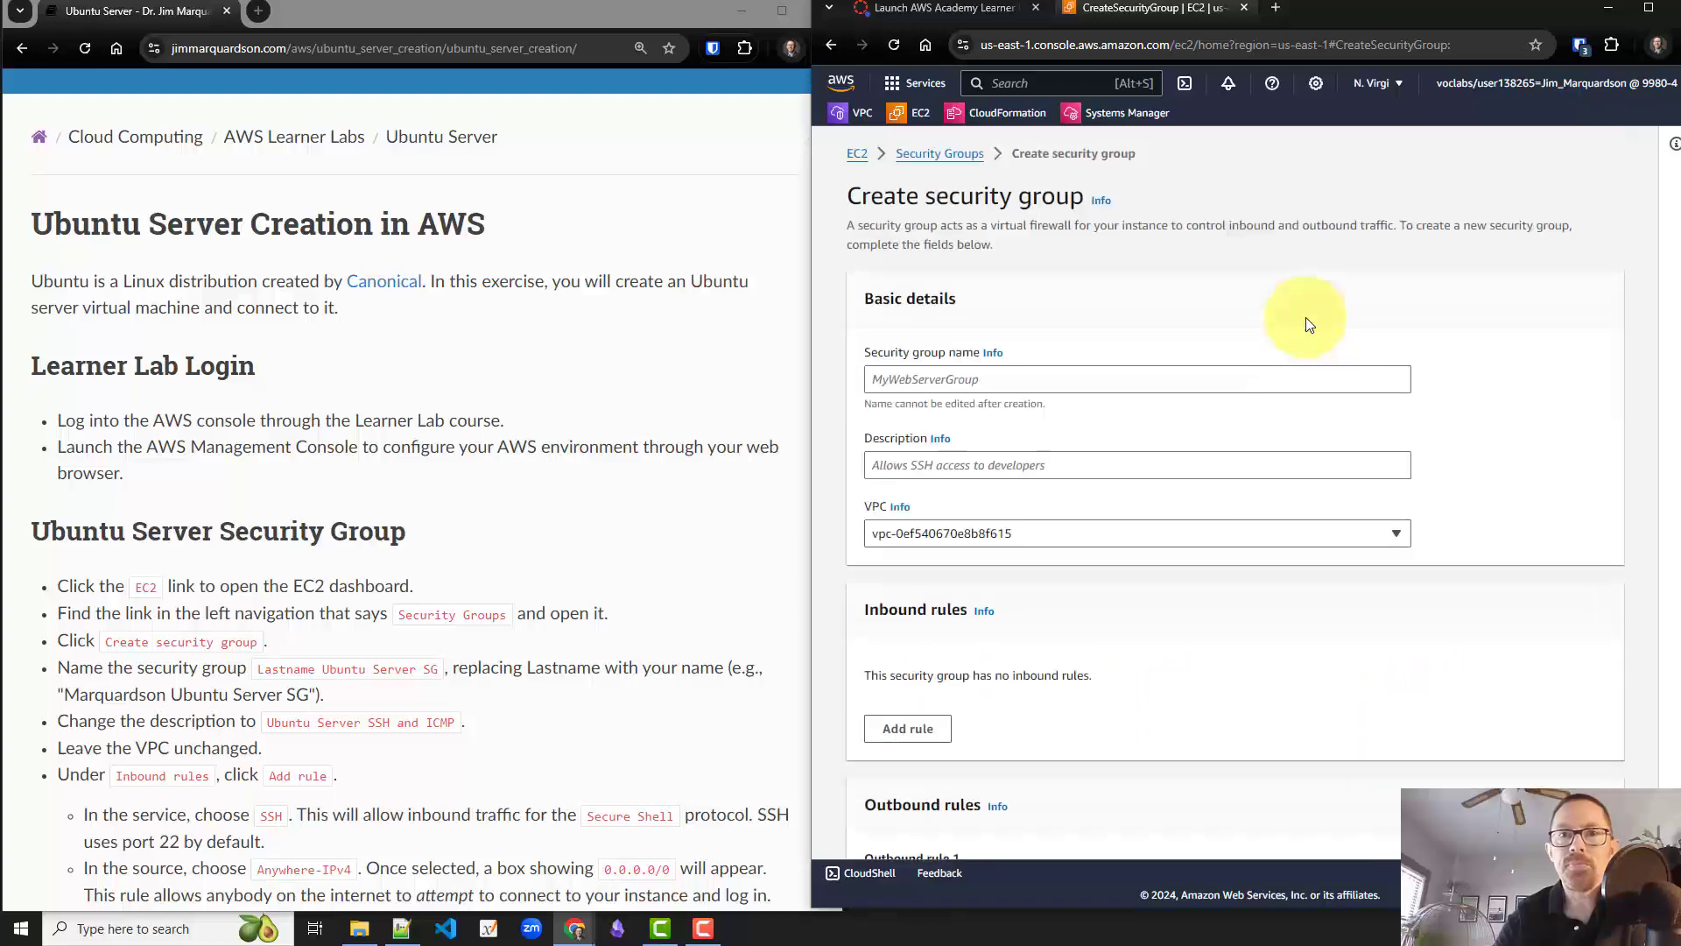
Name the security group with the owner's last name followed by "Ubuntu Server SG" and describe it as "Ubuntu Server SSH and ICMP".
click(1137, 377)
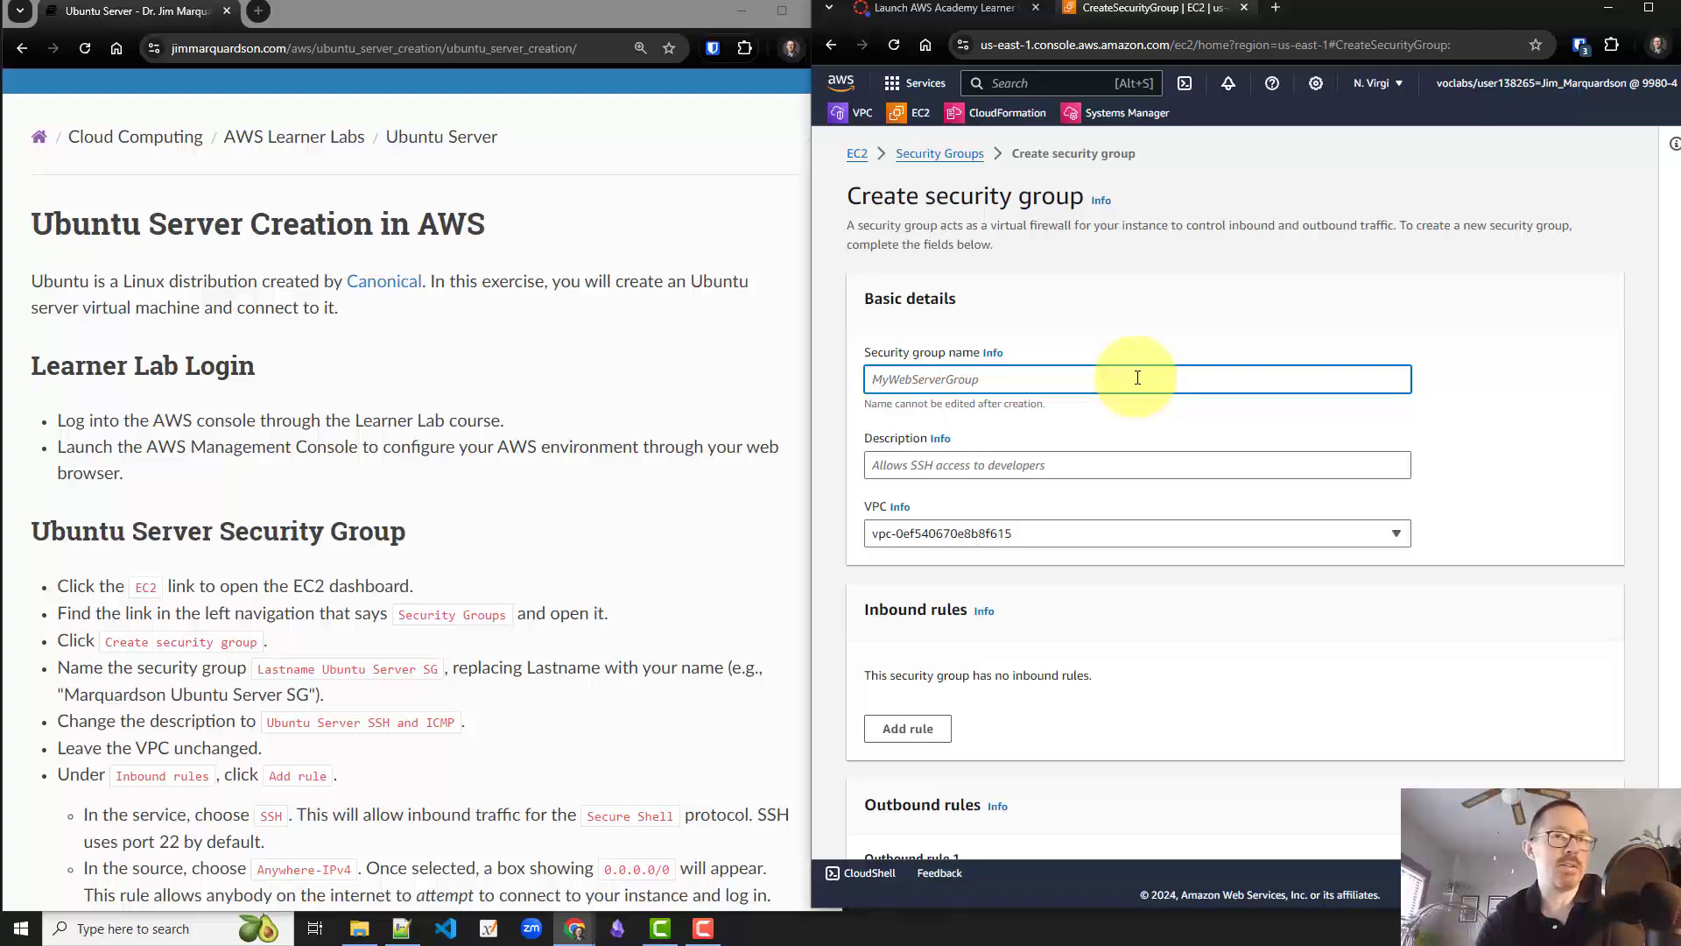
text(Marquards)
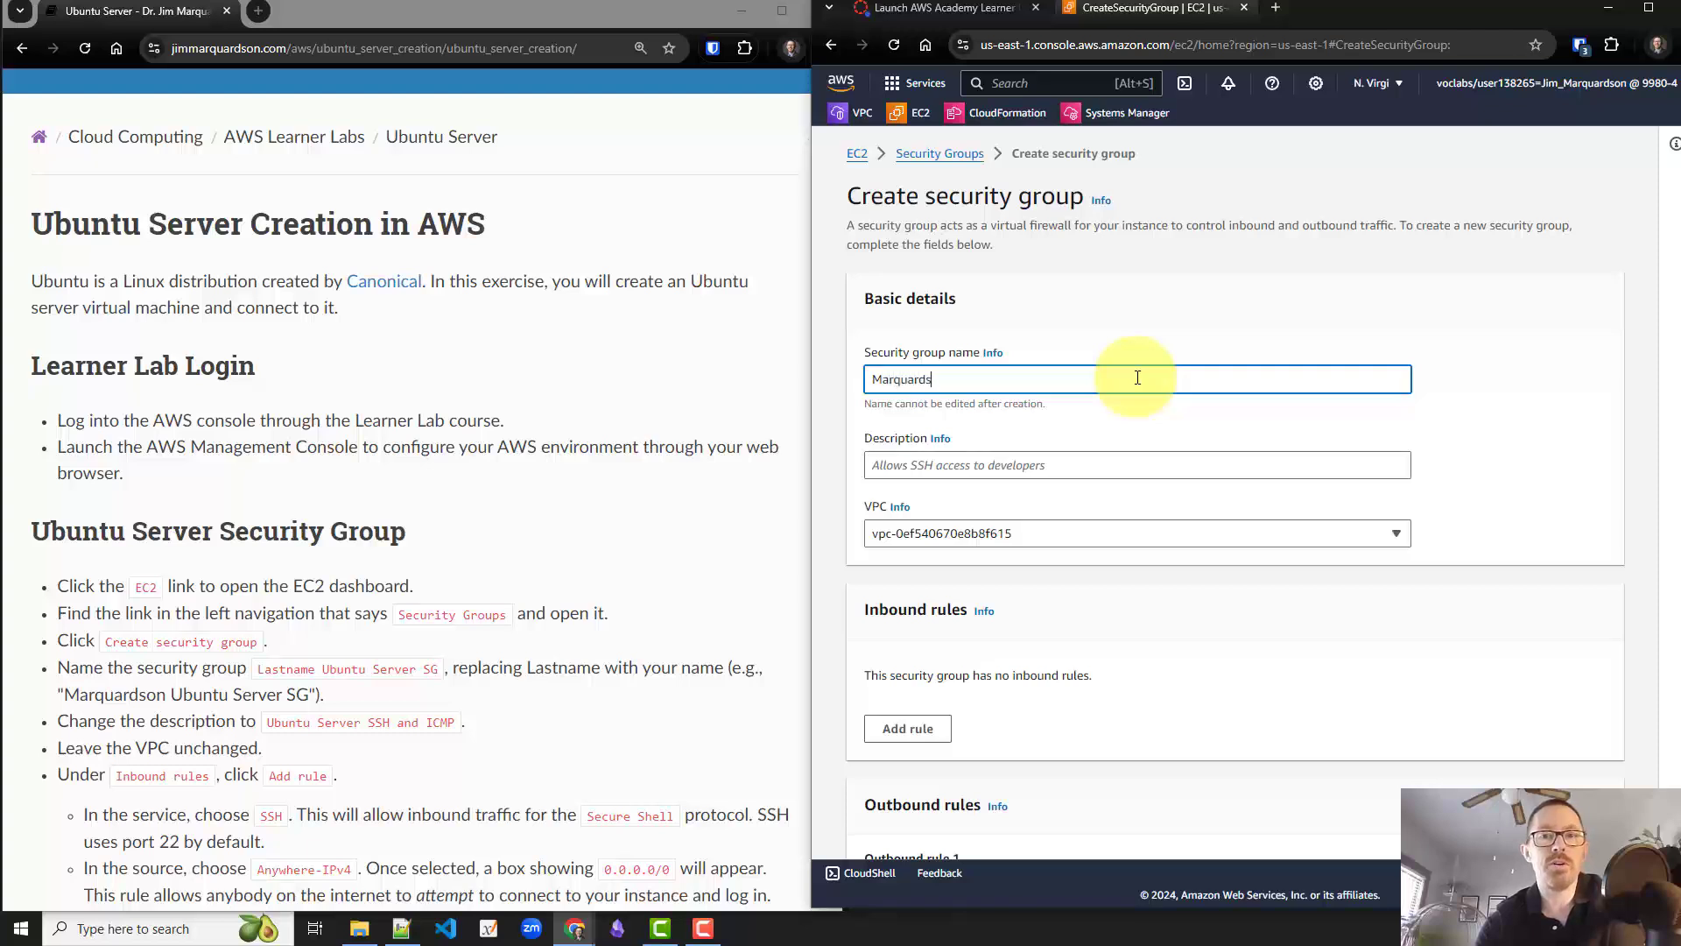
text(on Ubu)
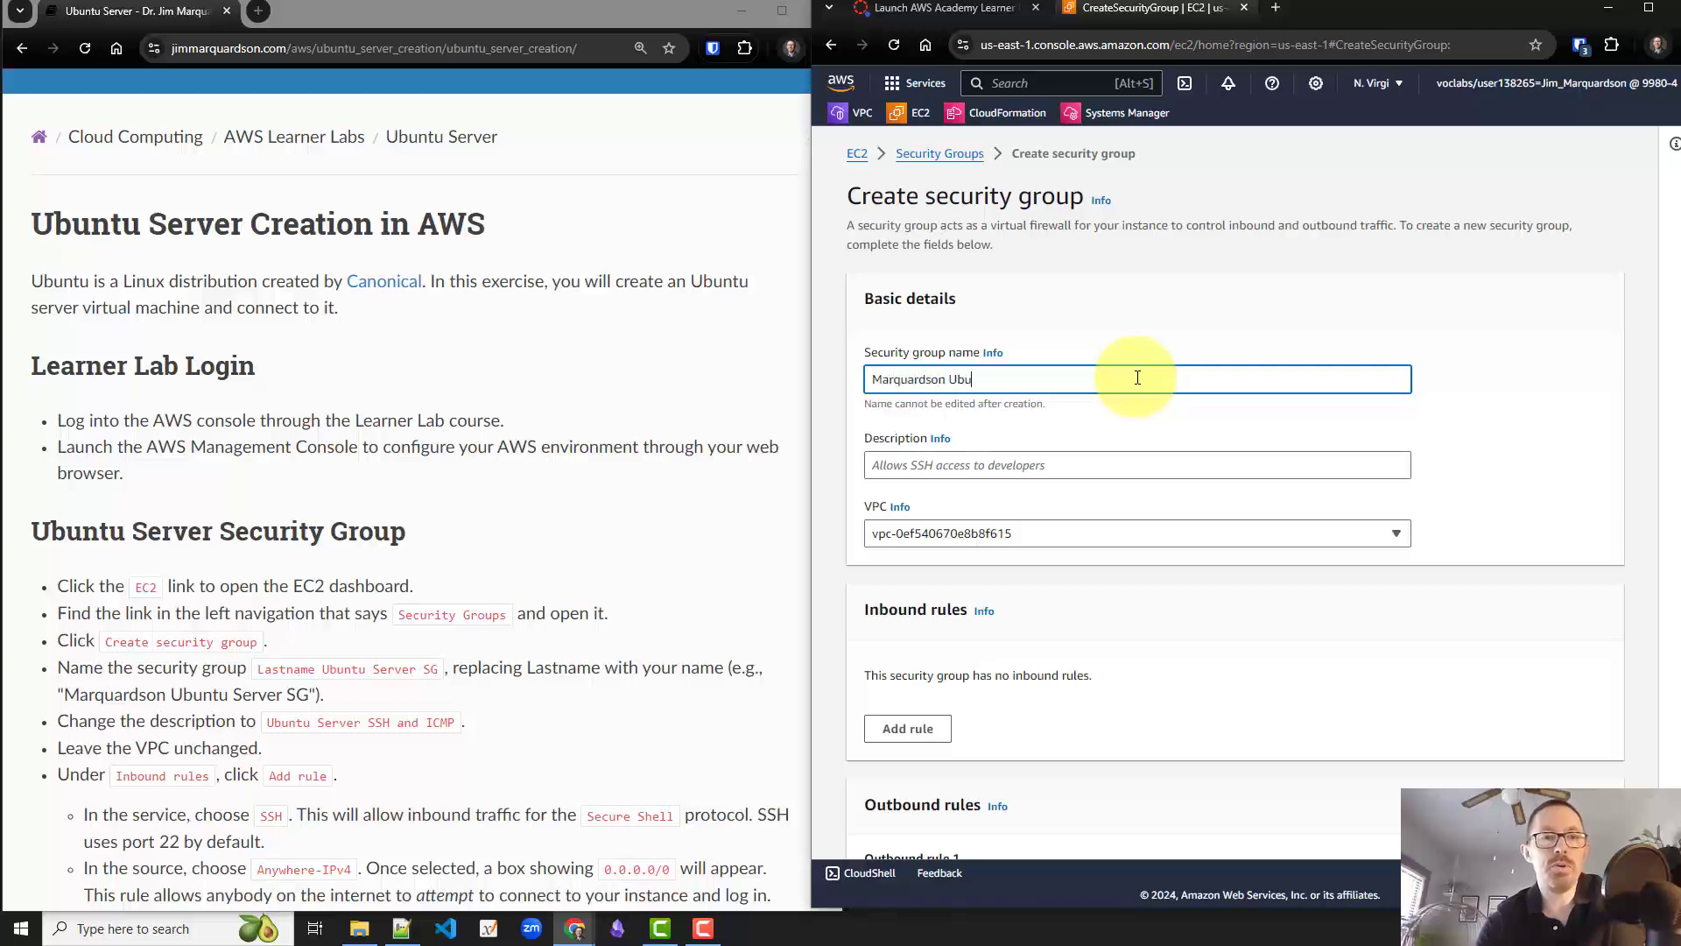
text(ntu Server SG)
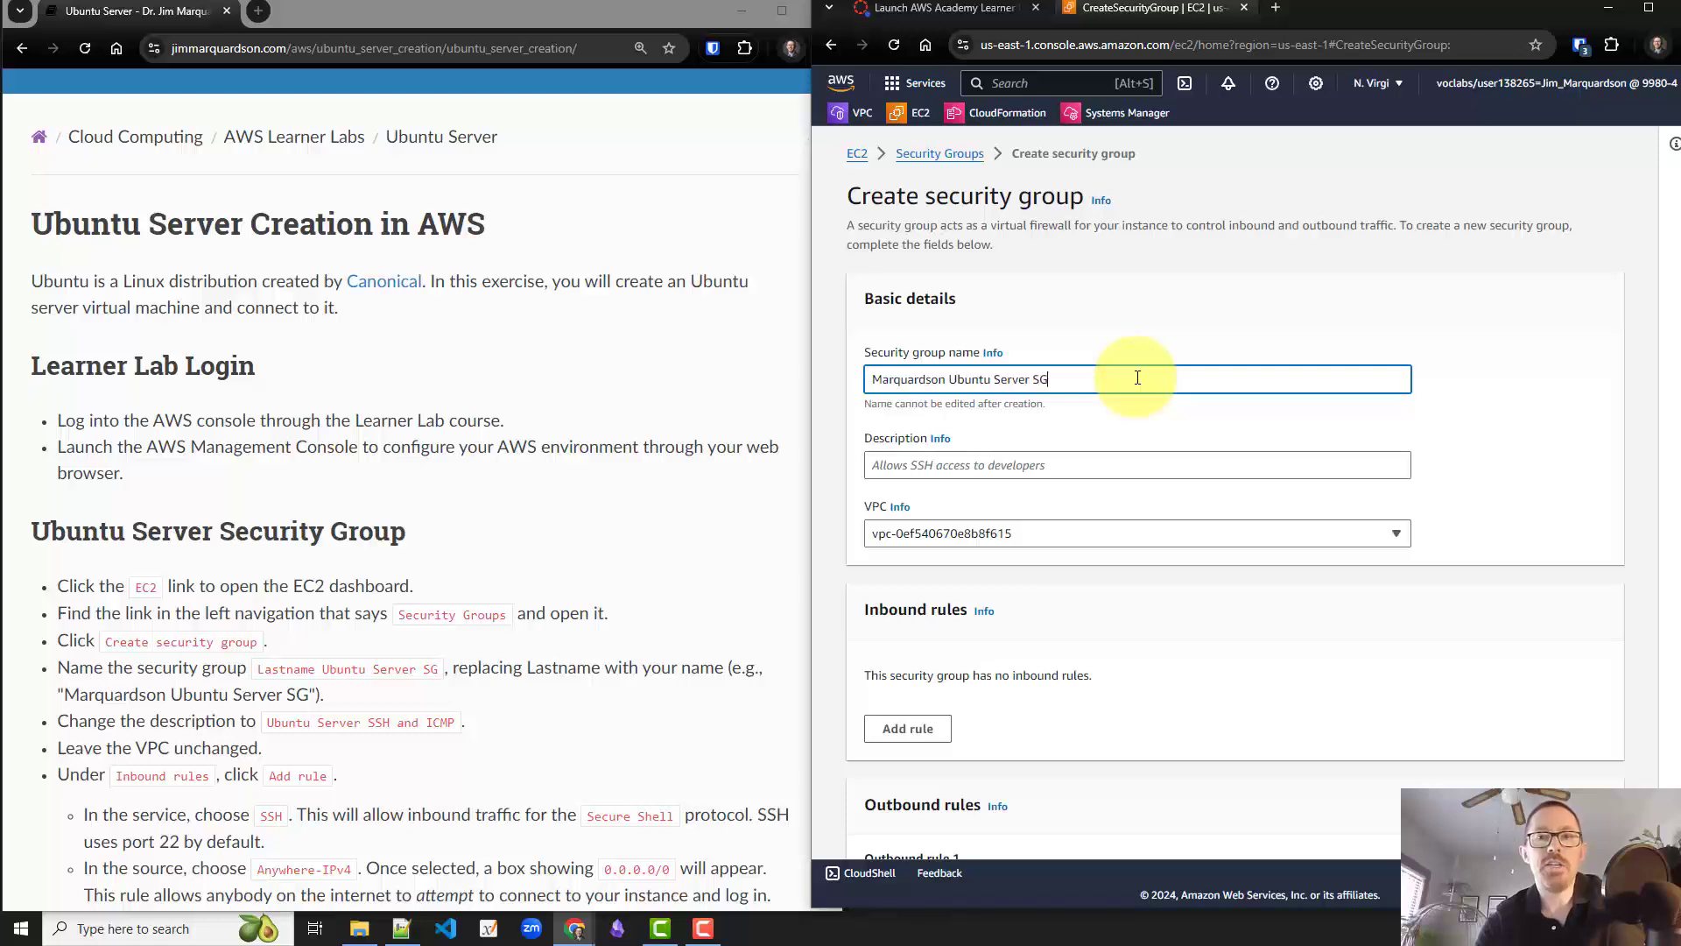
key(Tab)
key(Tab)
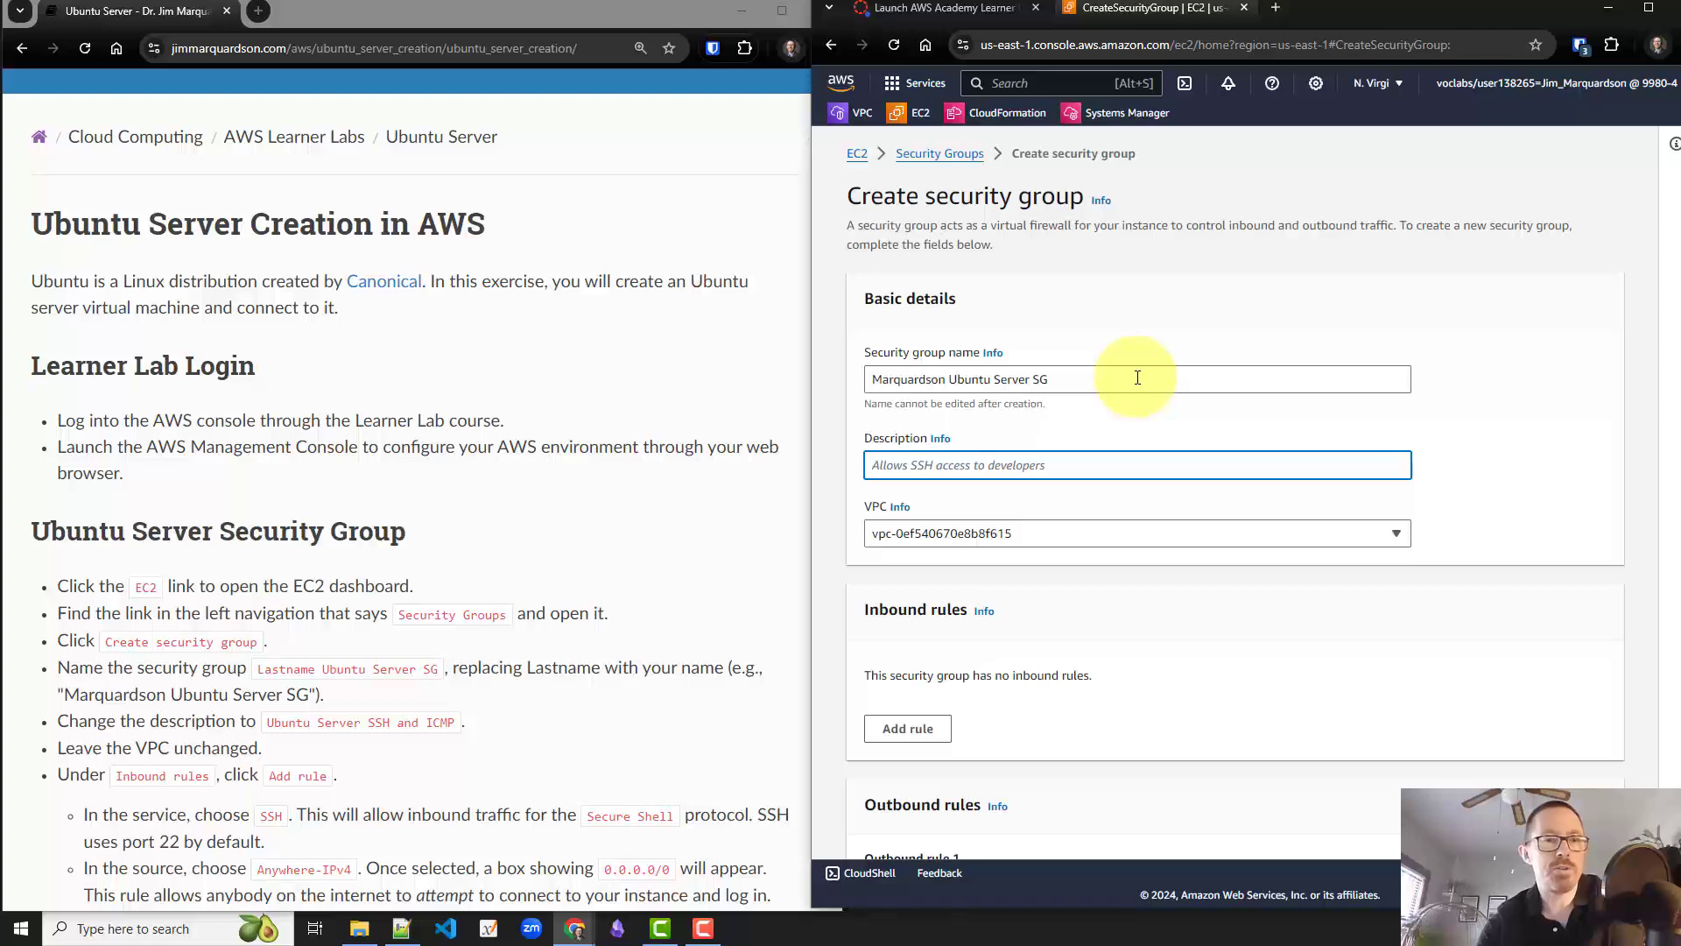
text(U)
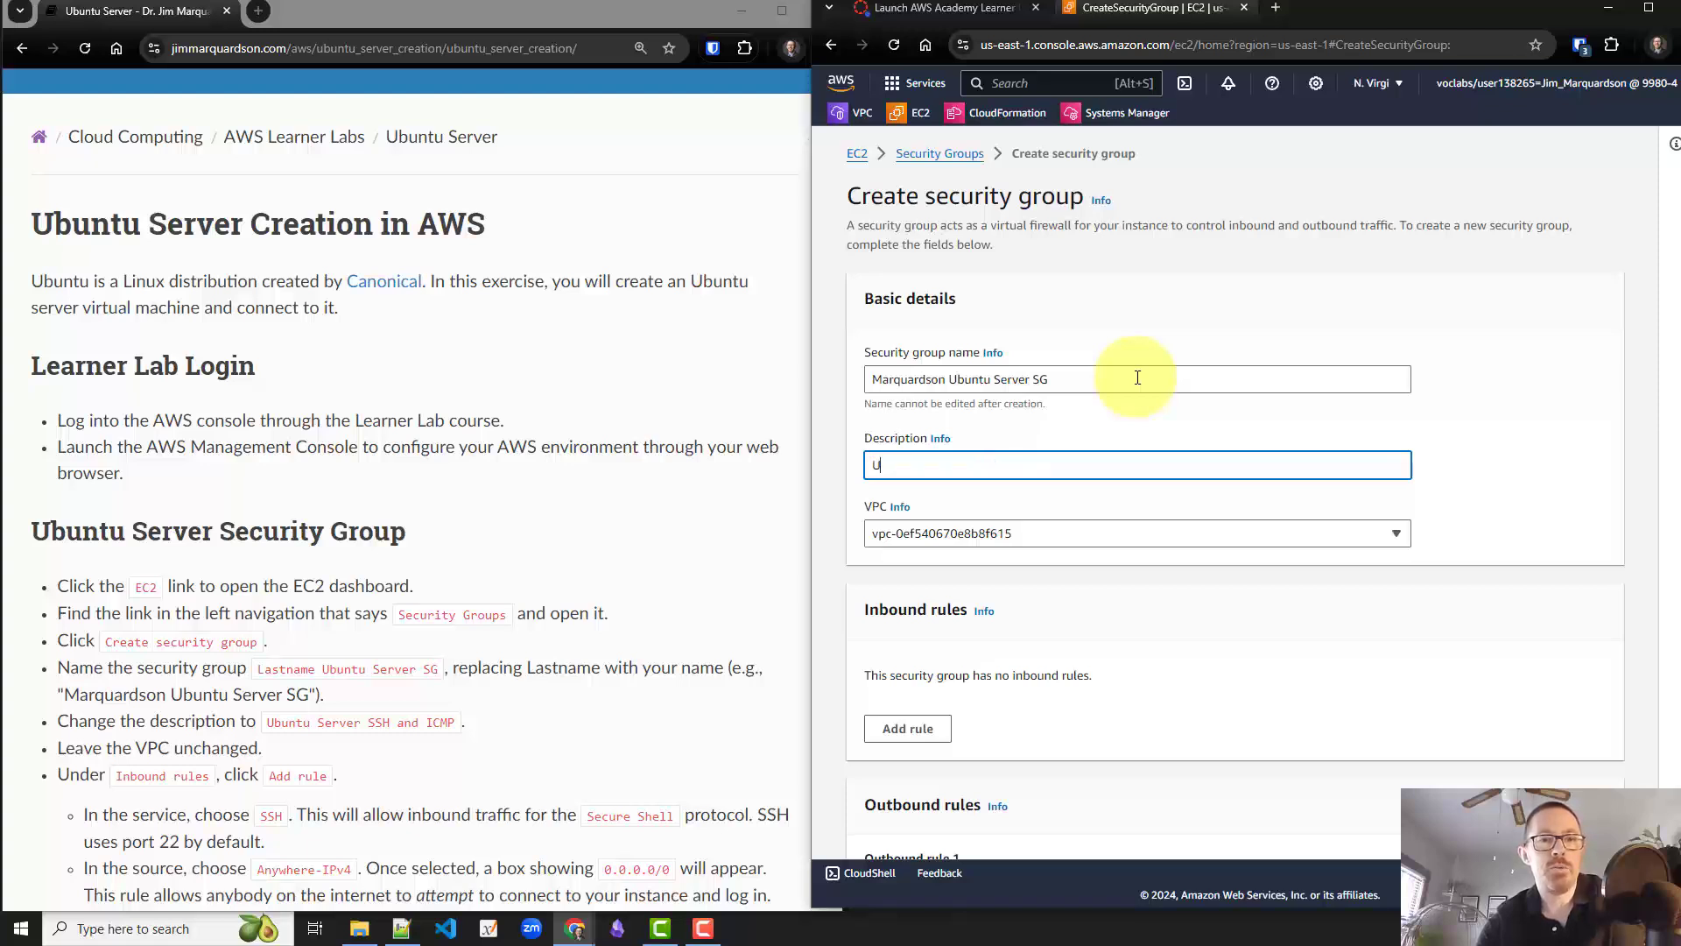
text(buntu Server )
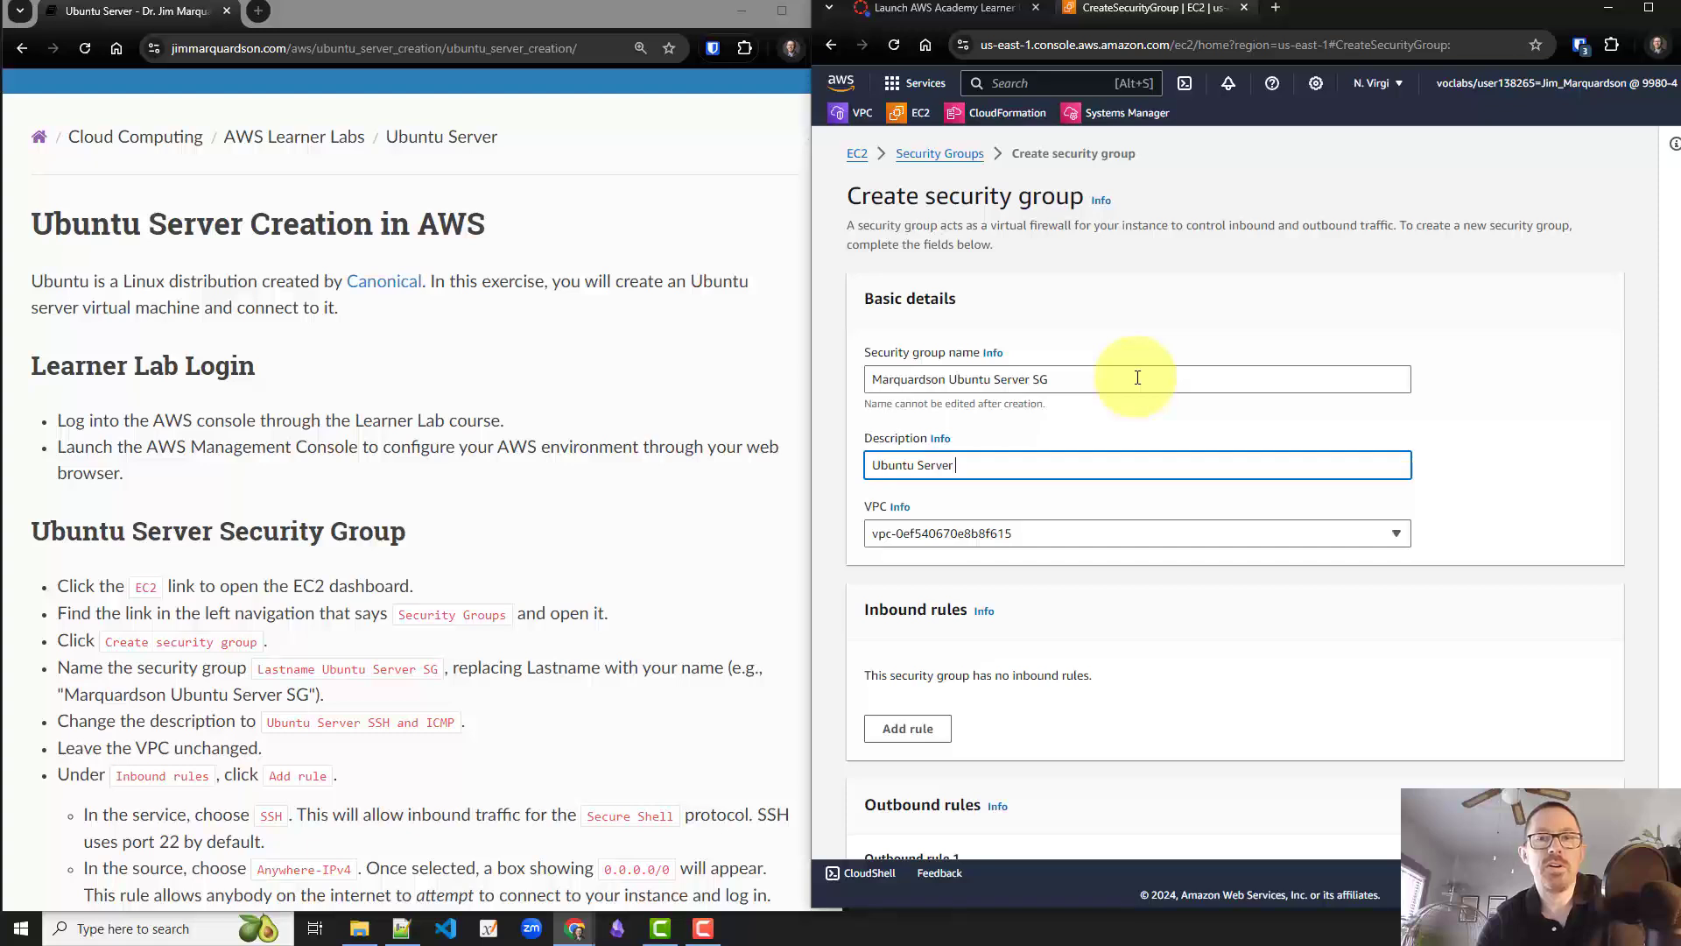
text(SSH and ICMP)
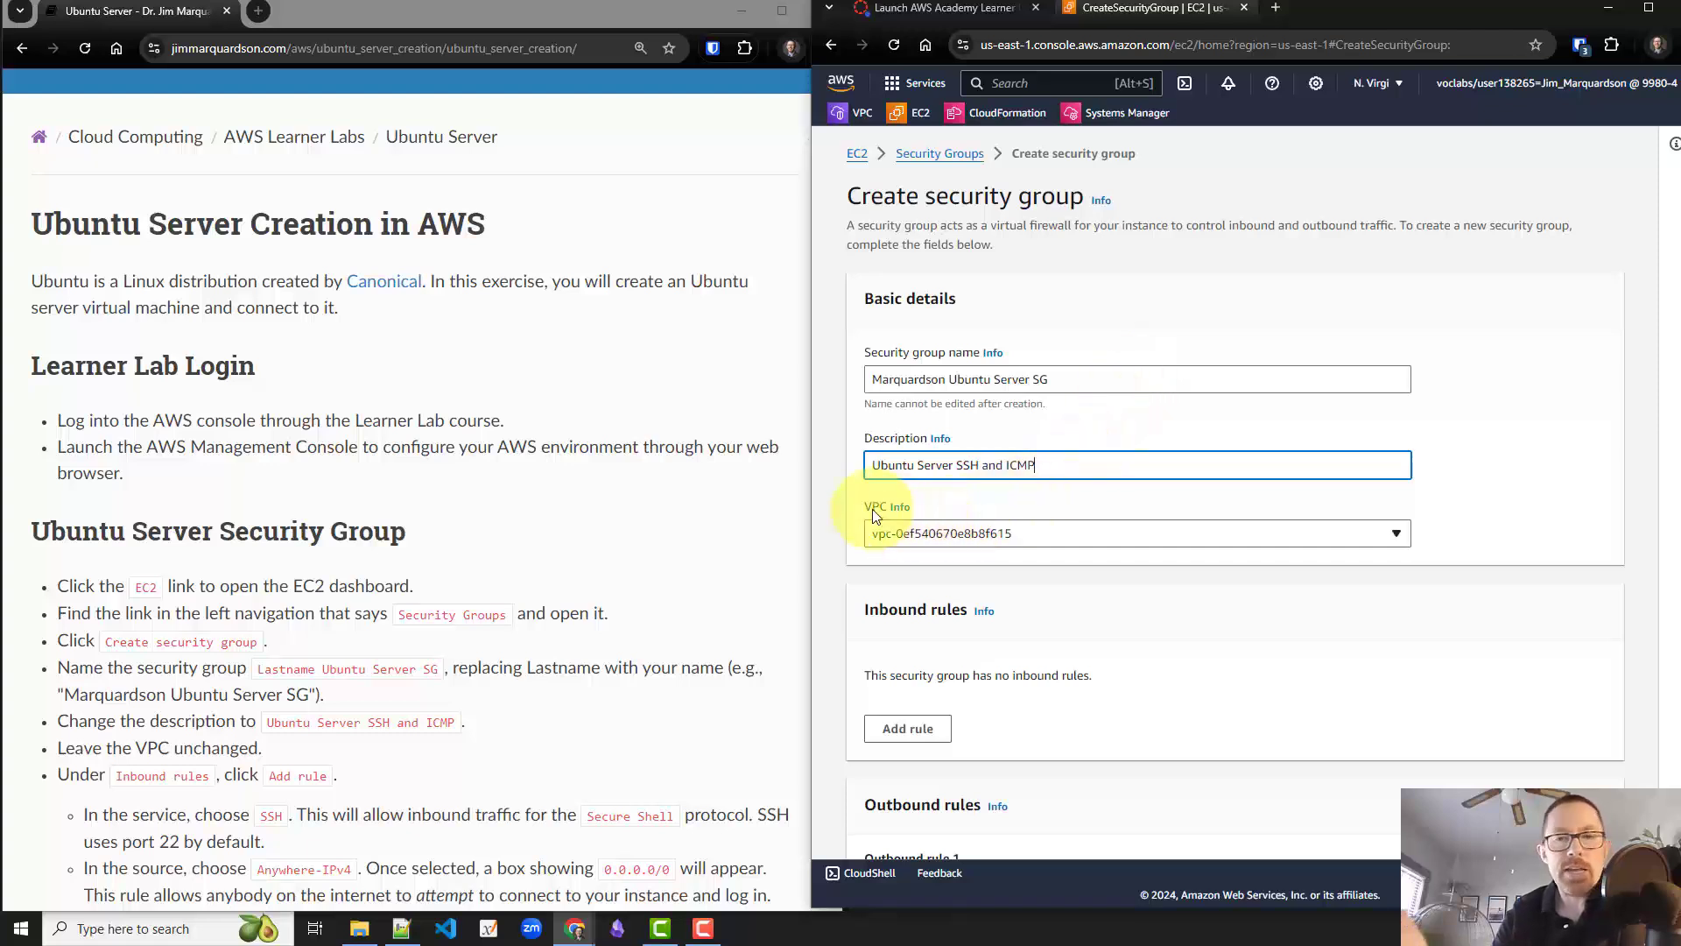
click(828, 536)
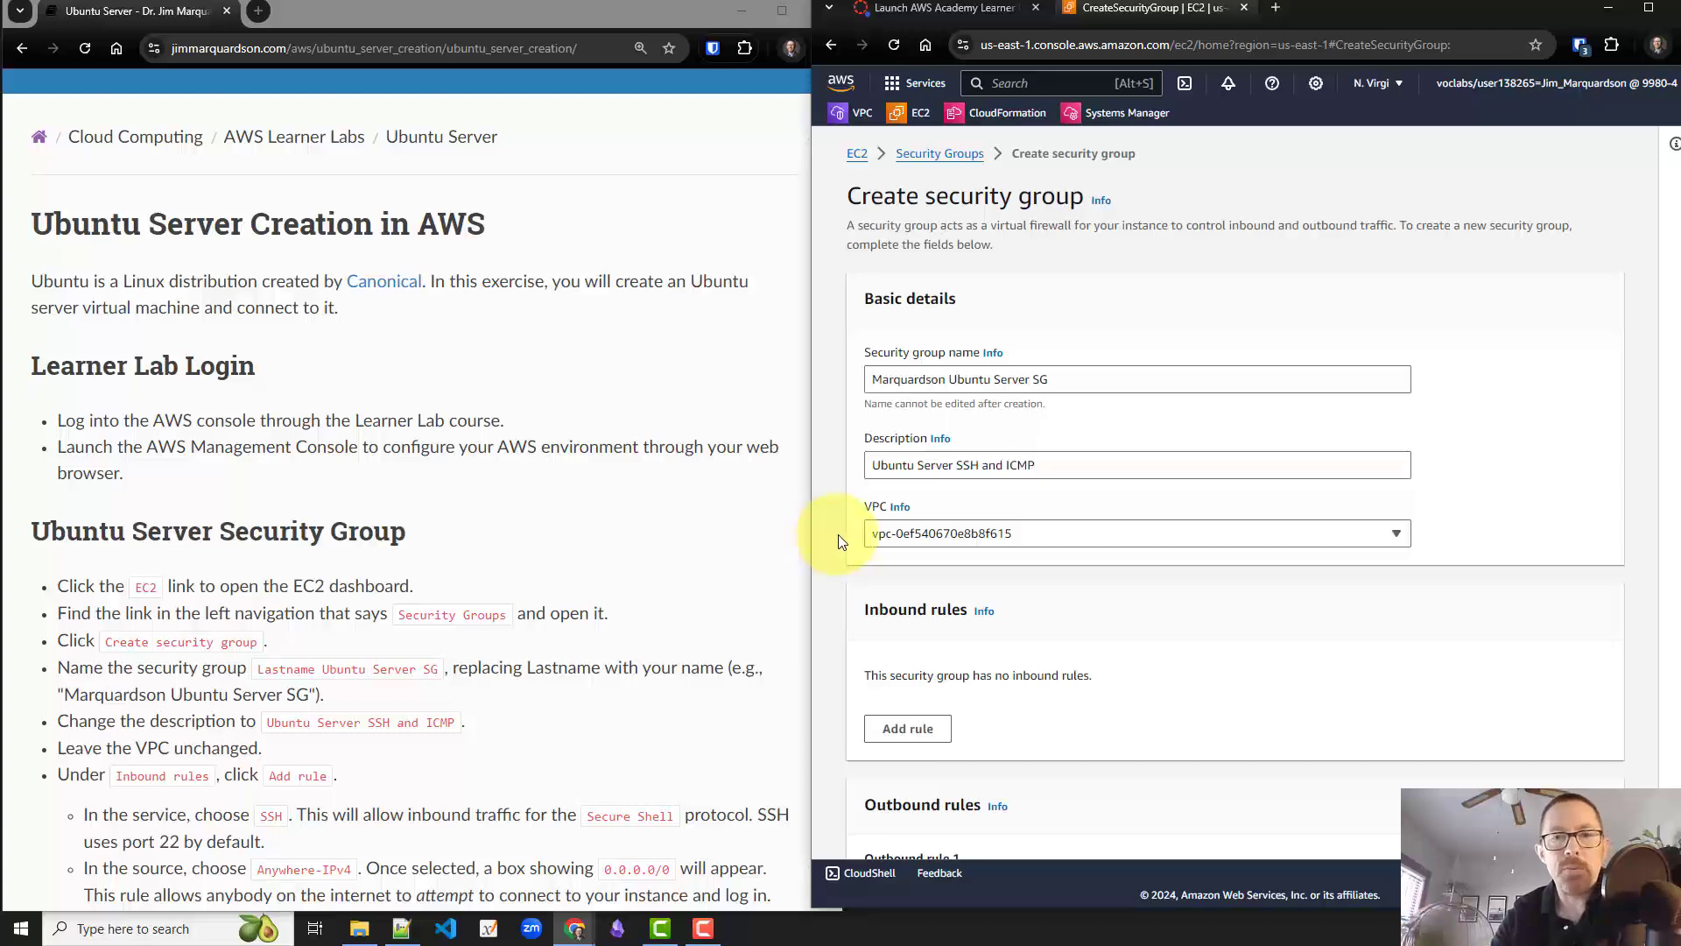
Check which VPCs are offered for the security group without changing the selection.
scroll(838, 534, down, 1)
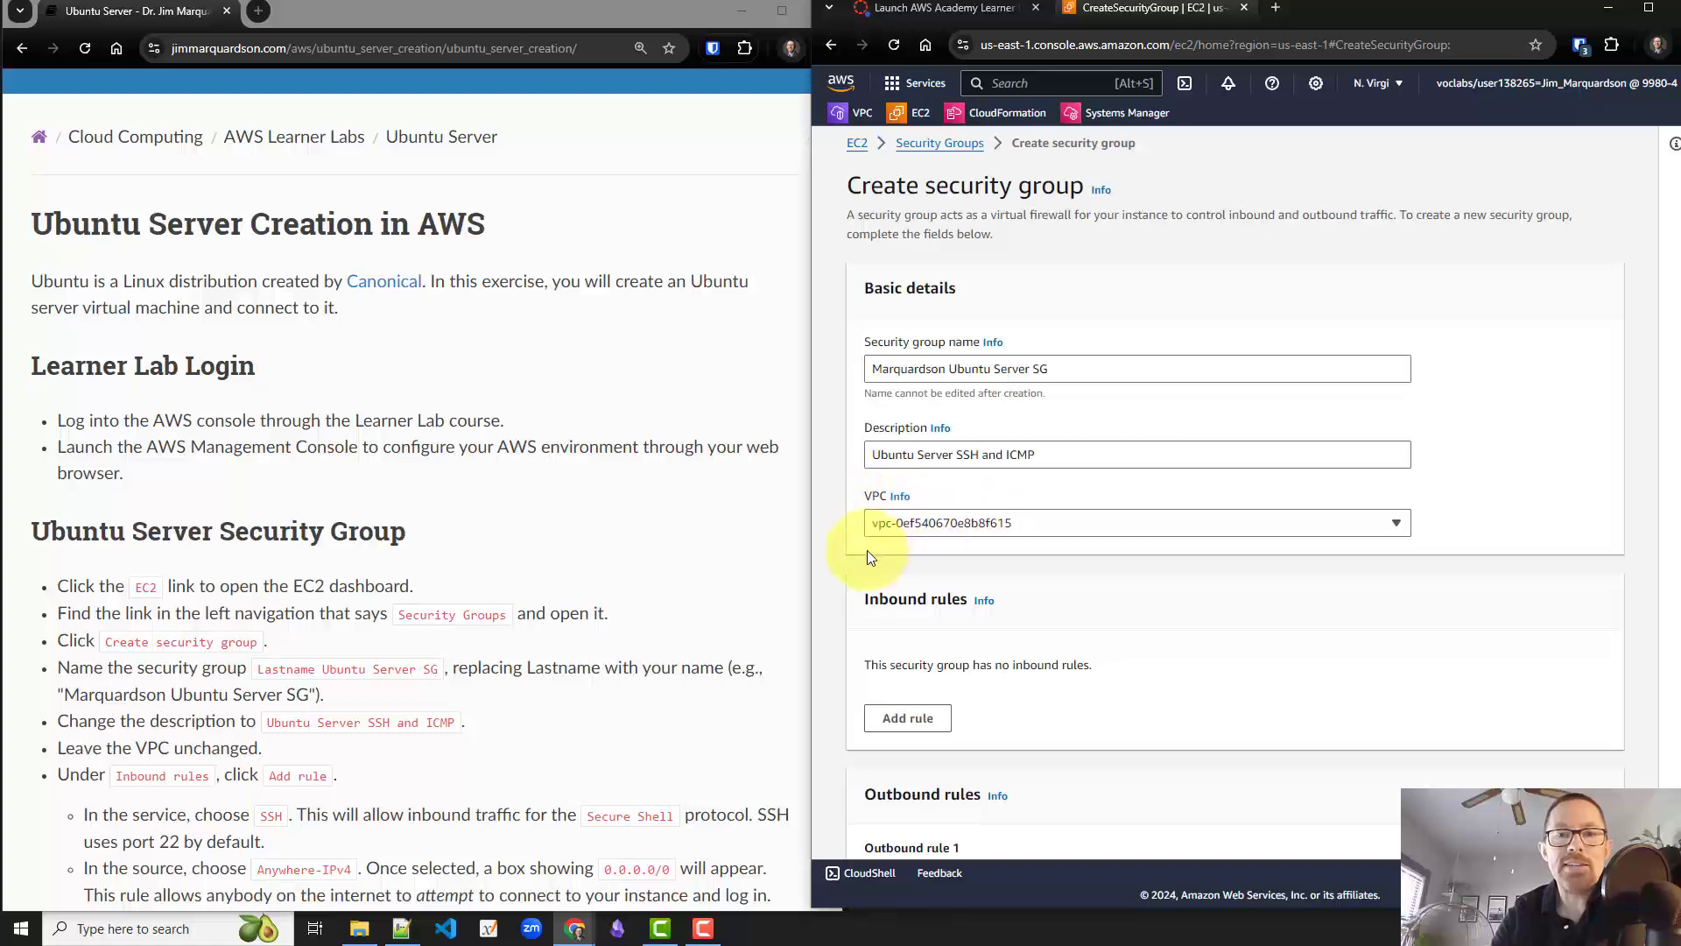
scroll(849, 559, down, 1)
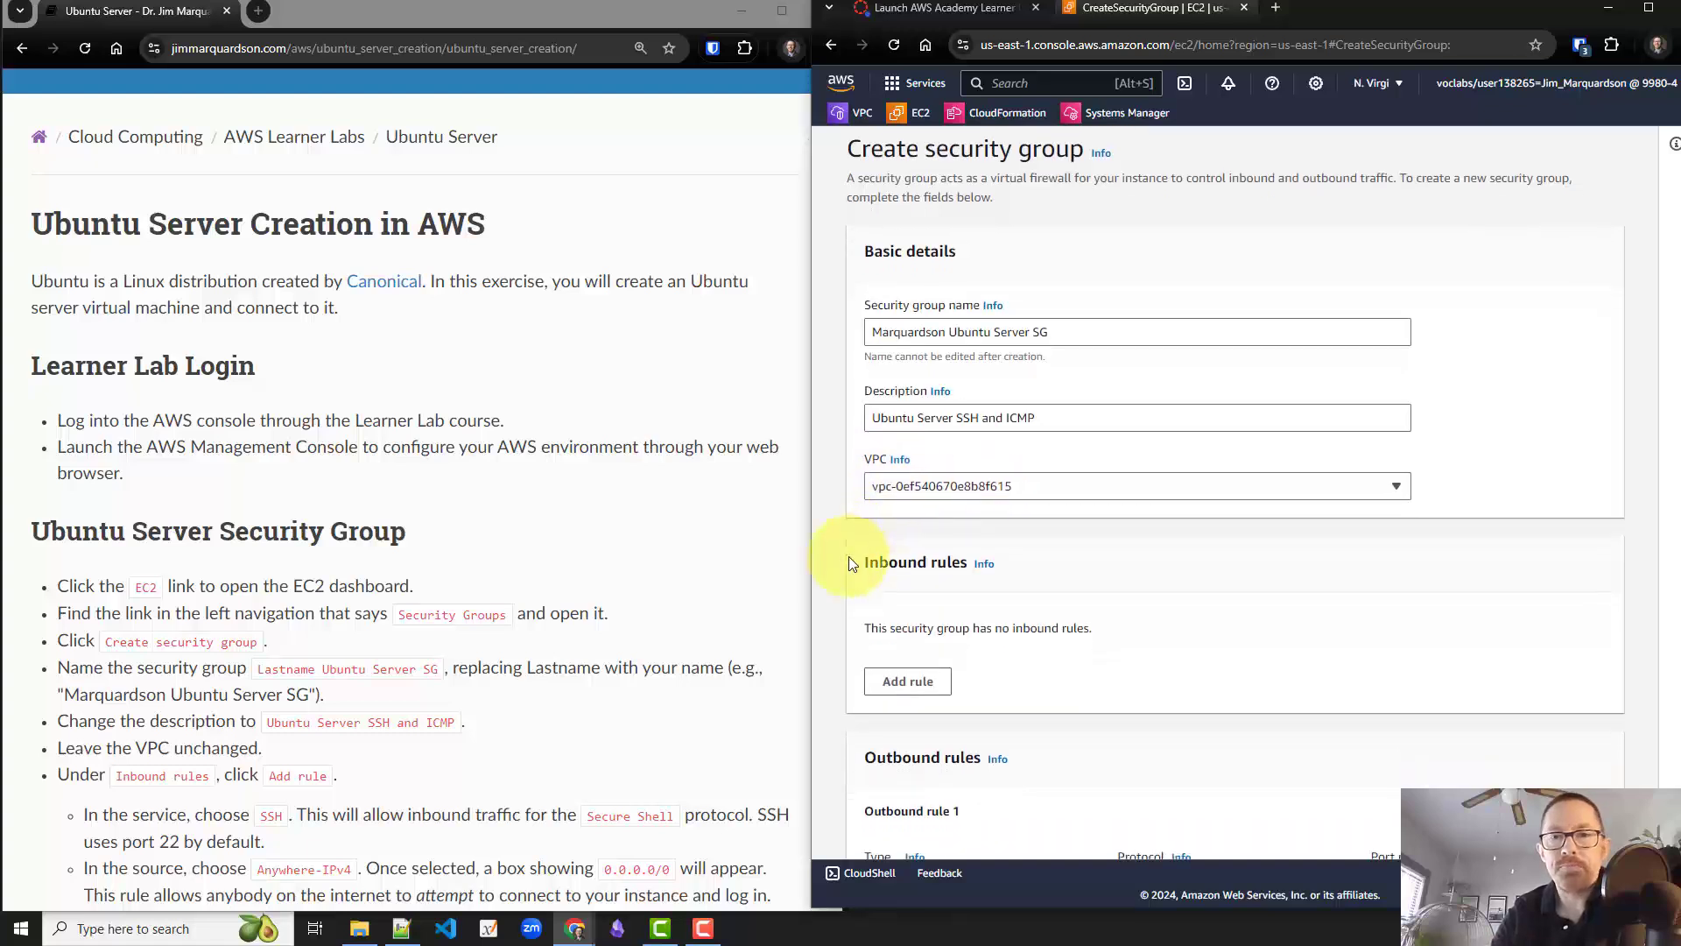
scroll(848, 555, down, 2)
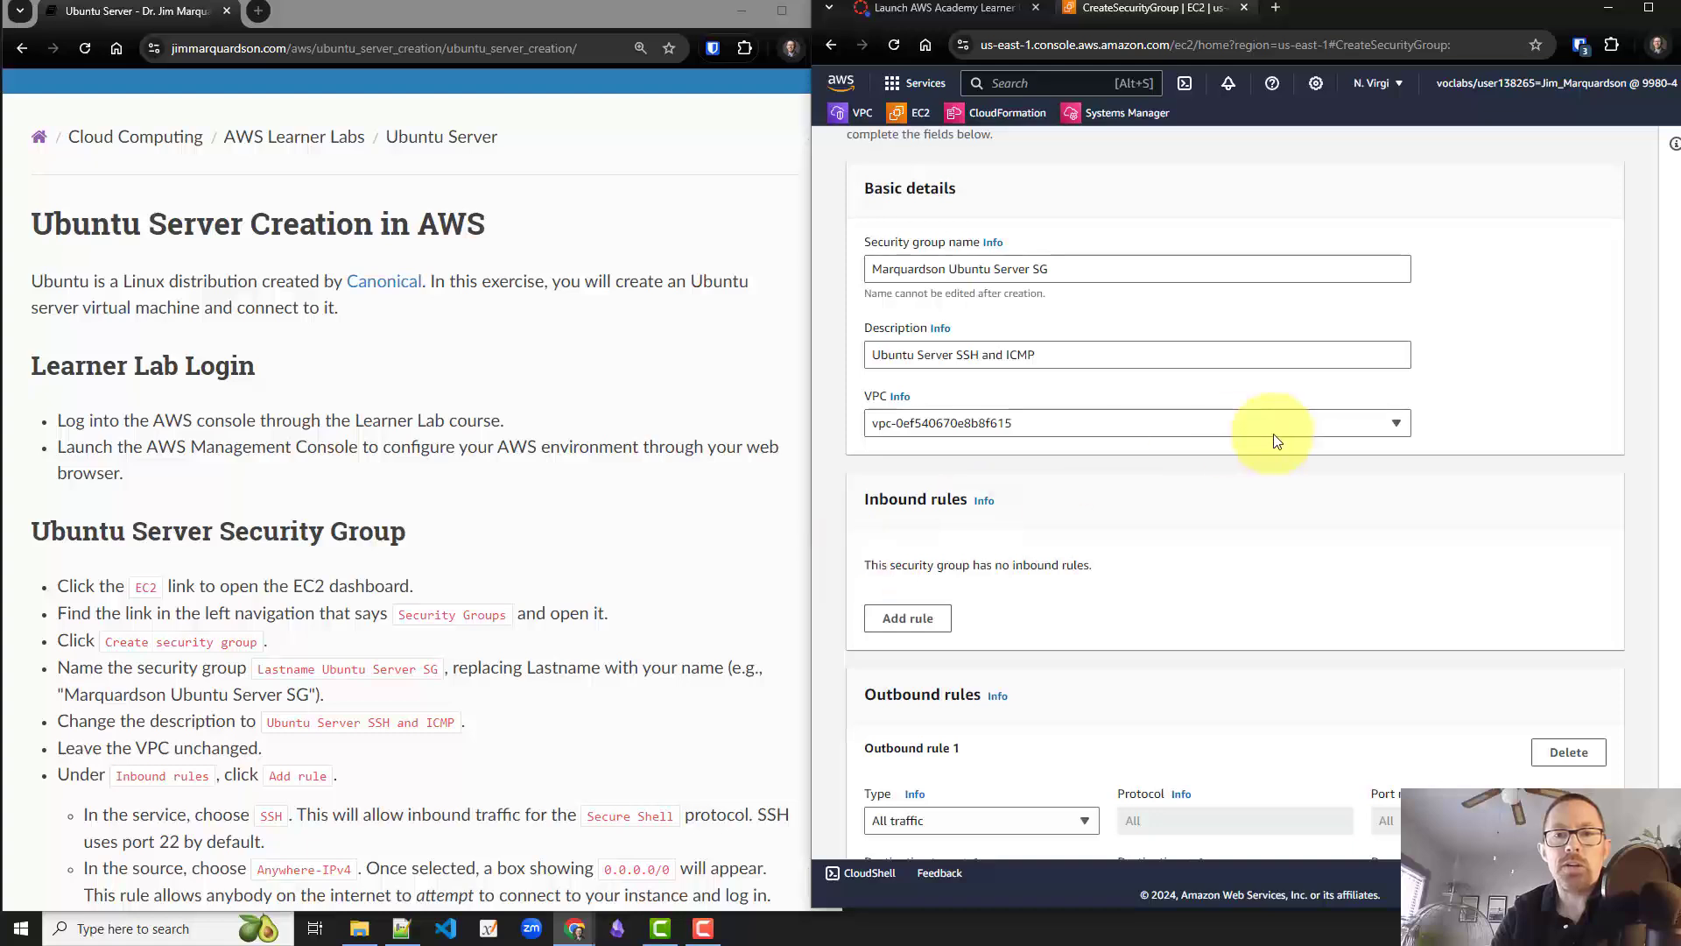
click(1297, 438)
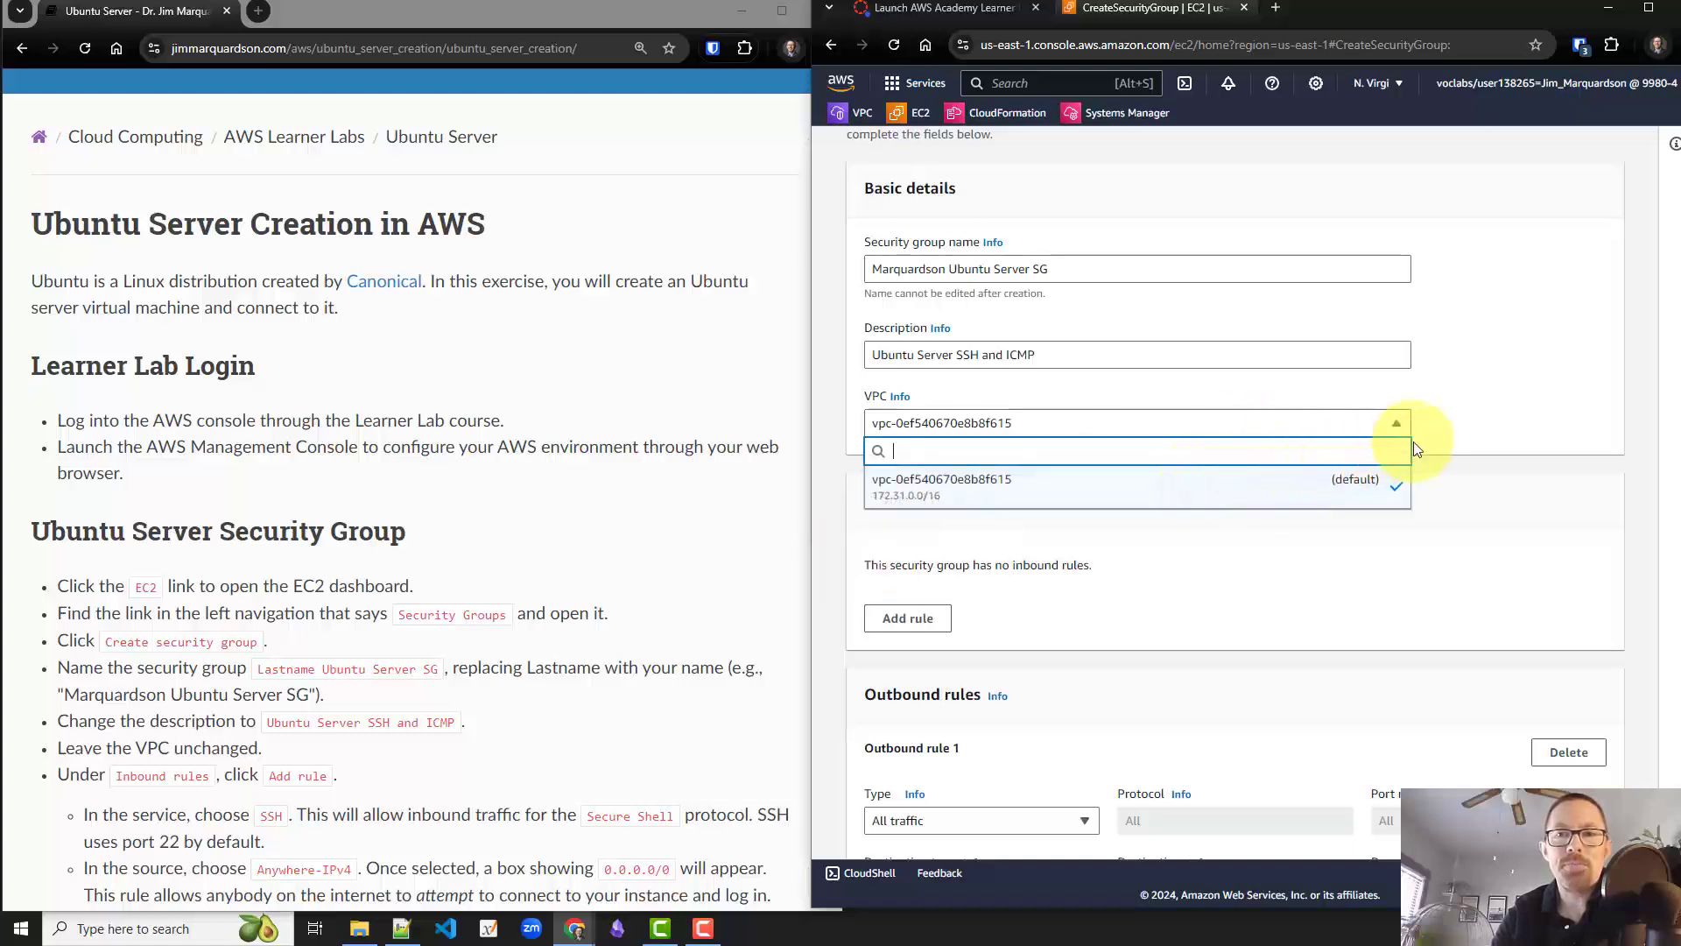
click(1478, 428)
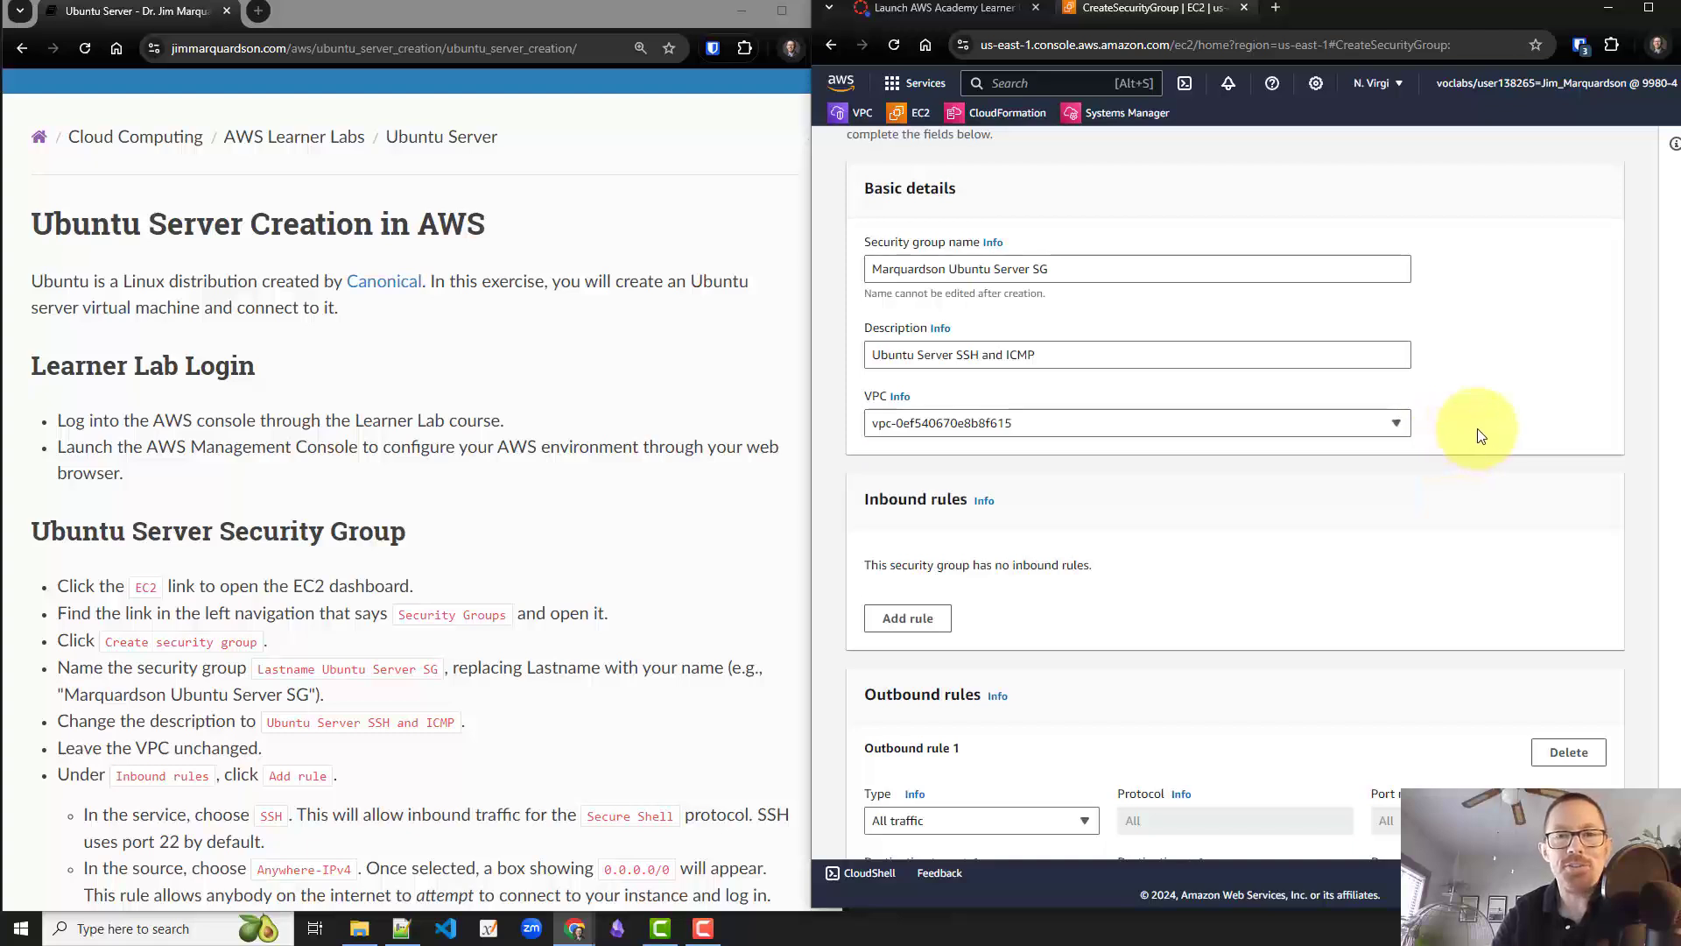
Add an inbound rule of type SSH with the source type Anywhere-IPv4.
scroll(1235, 513, down, 1)
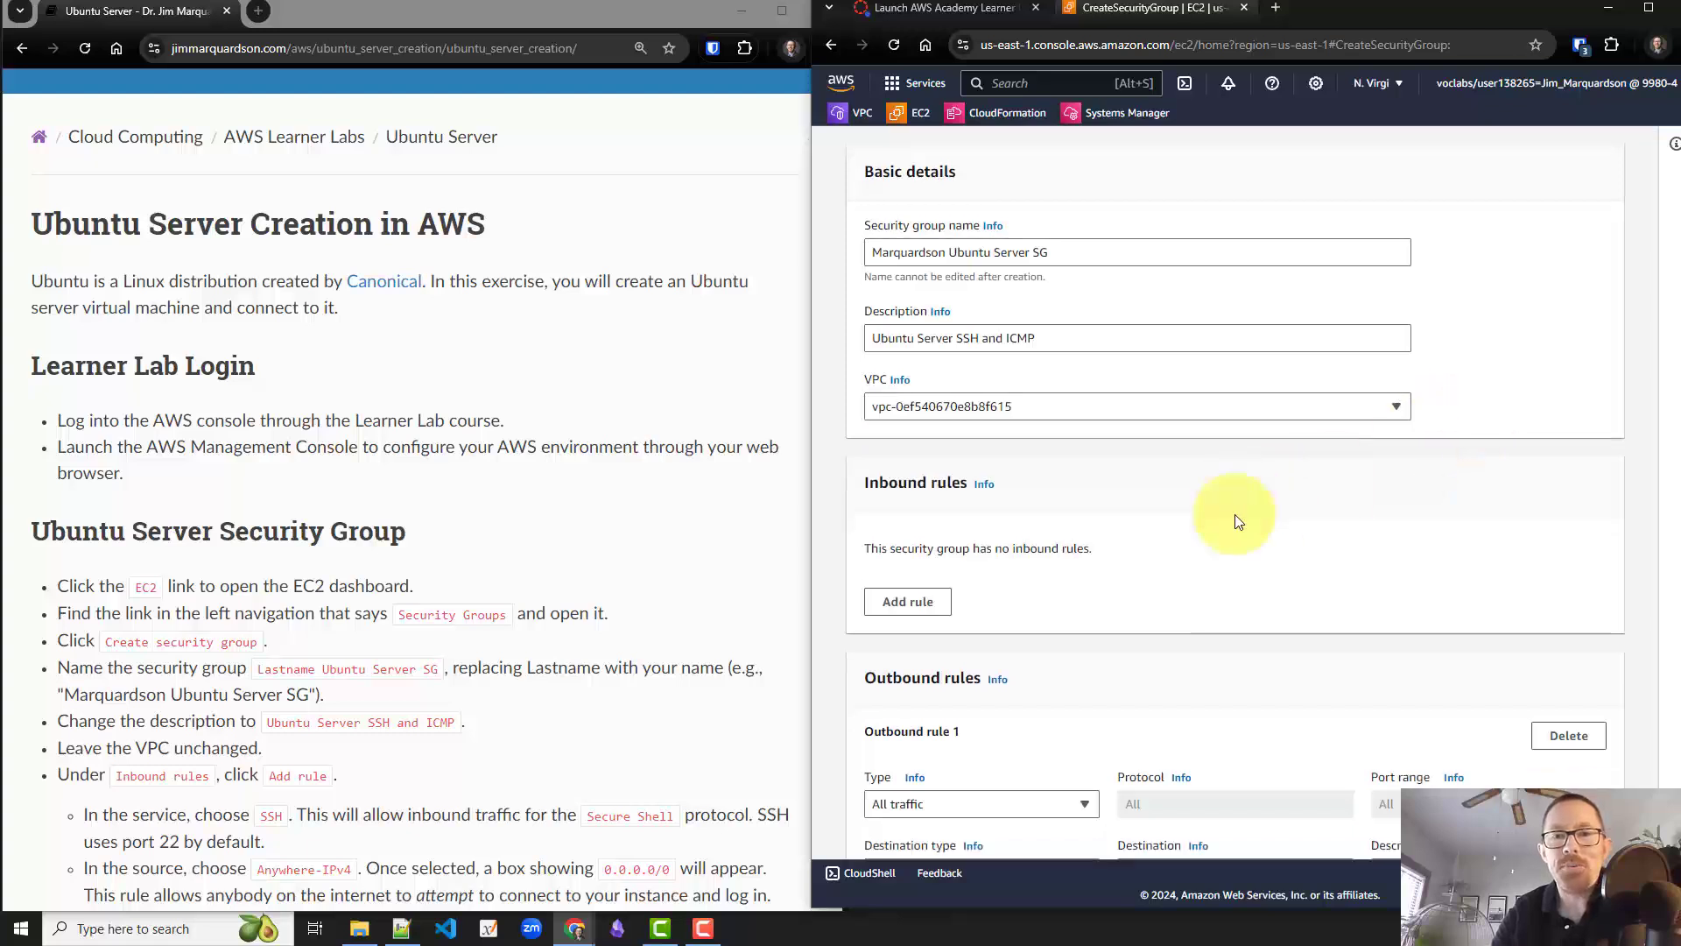
click(907, 580)
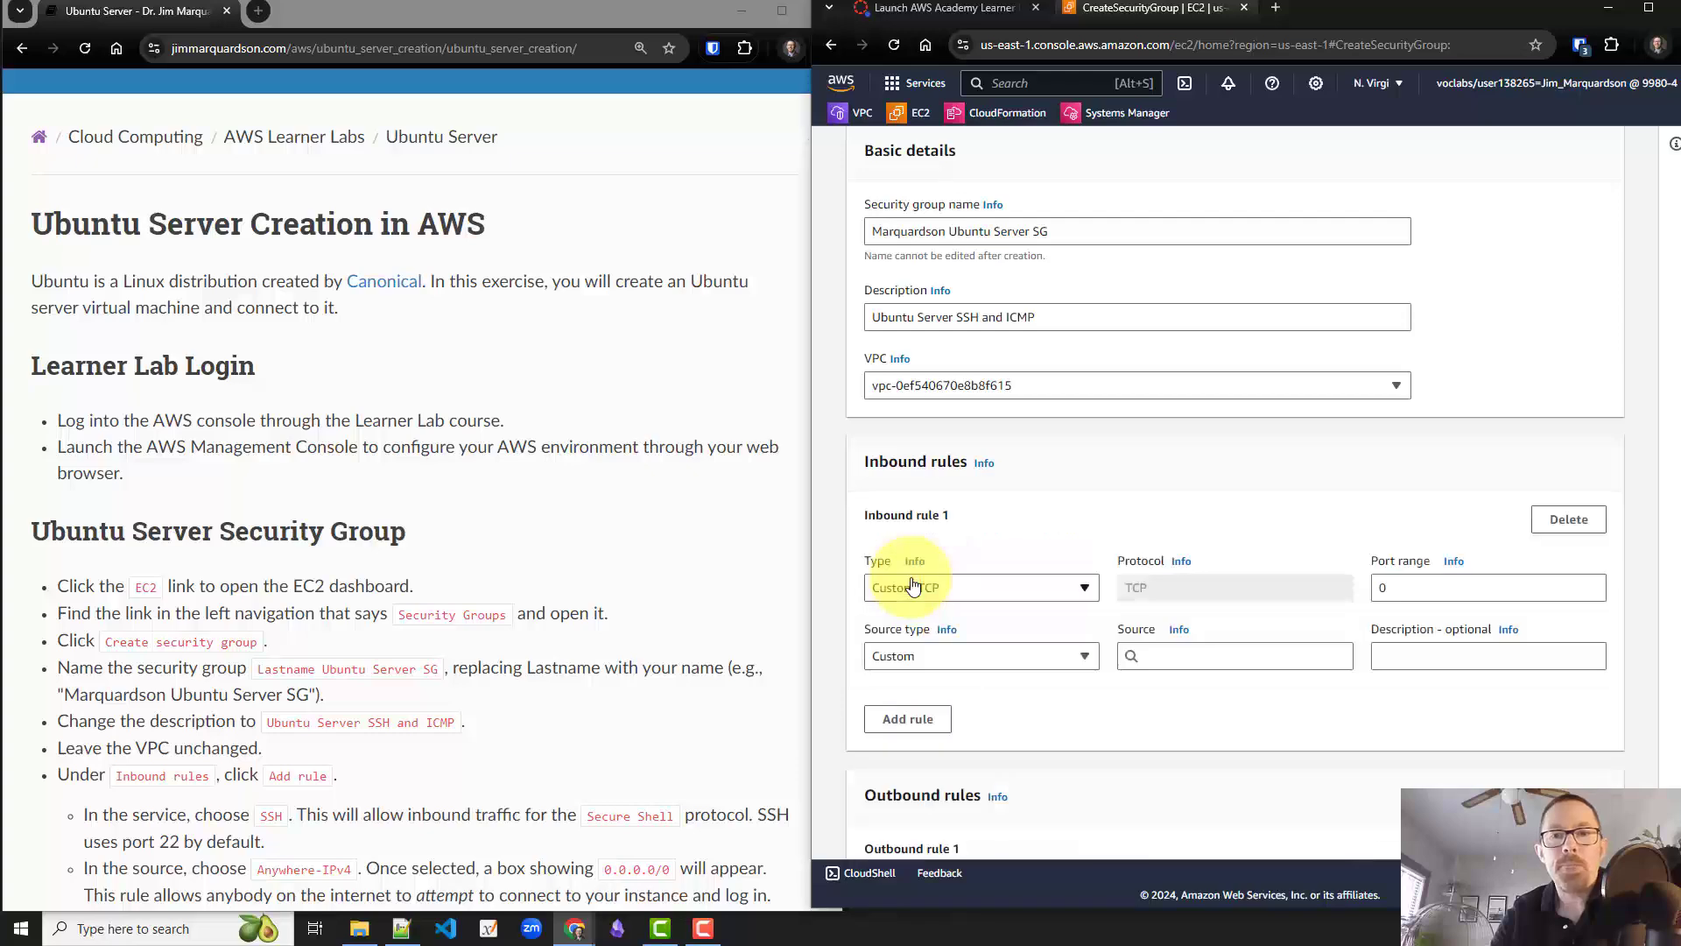
scroll(913, 585, down, 1)
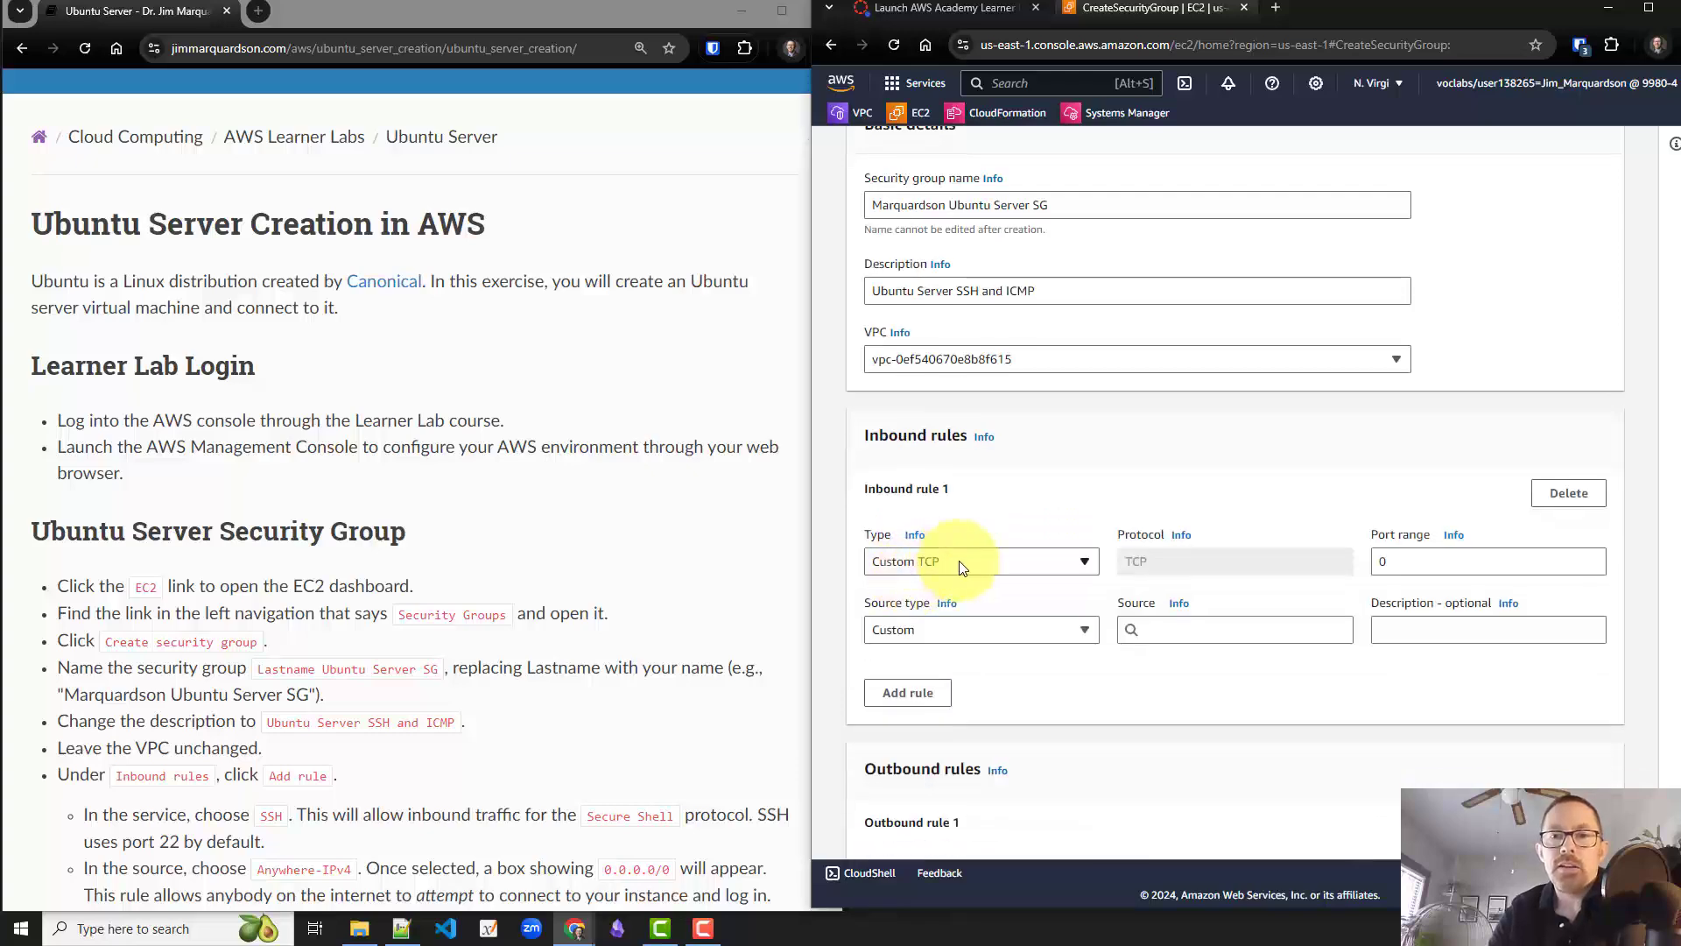
scroll(397, 648, down, 2)
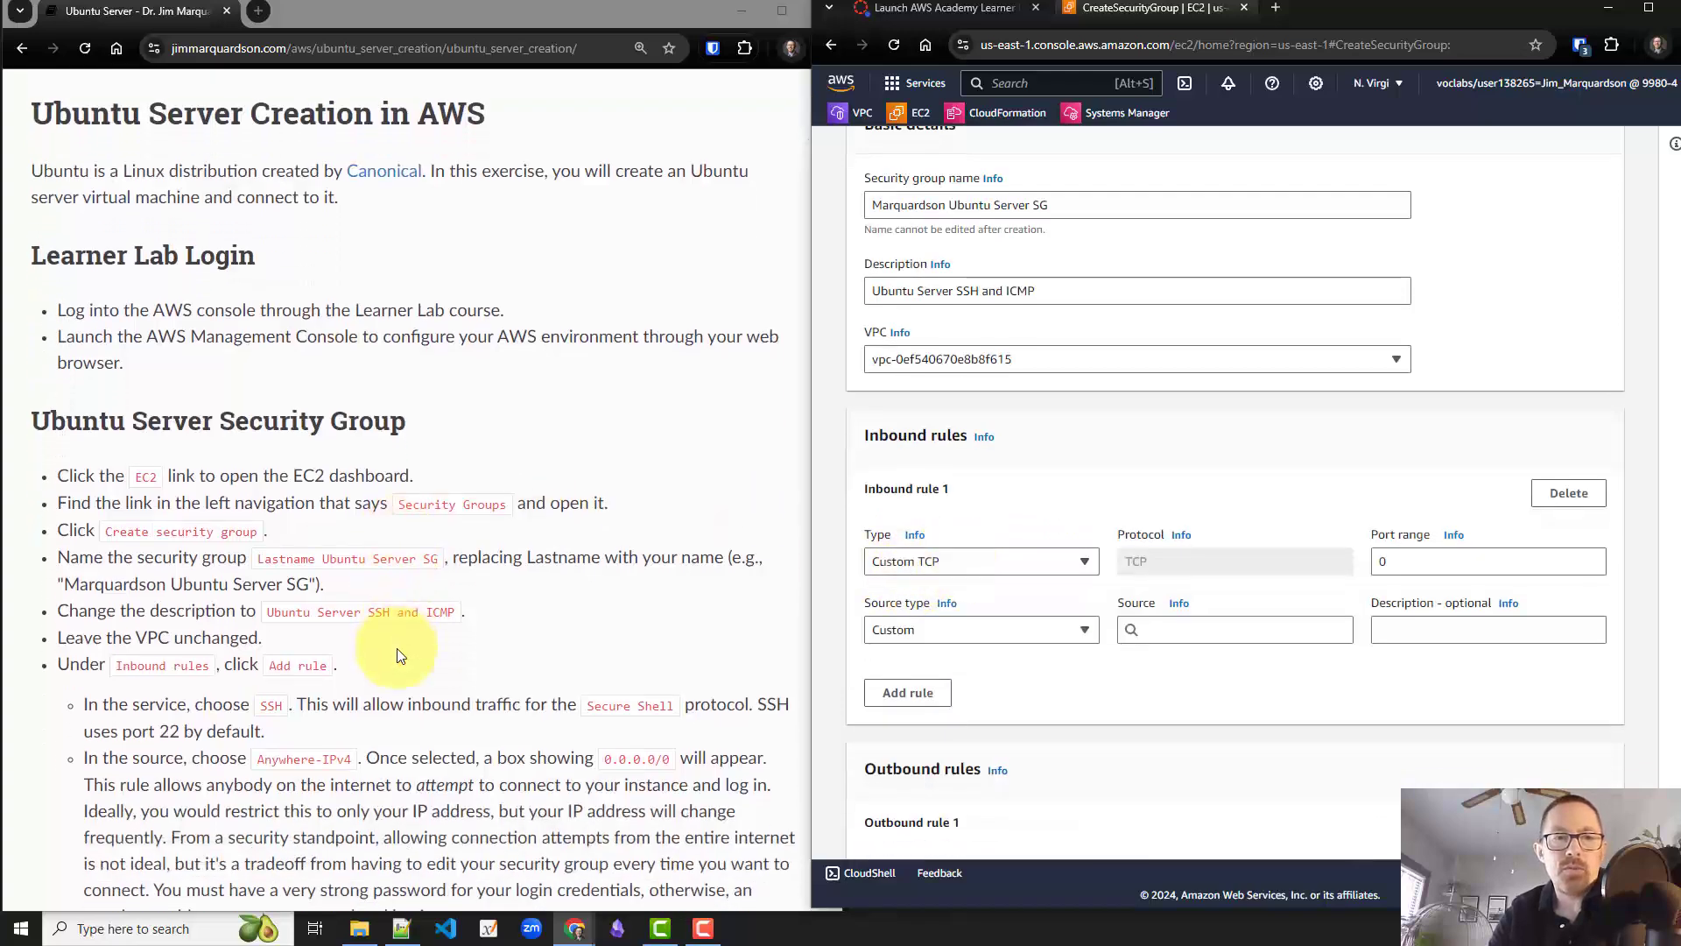
click(930, 563)
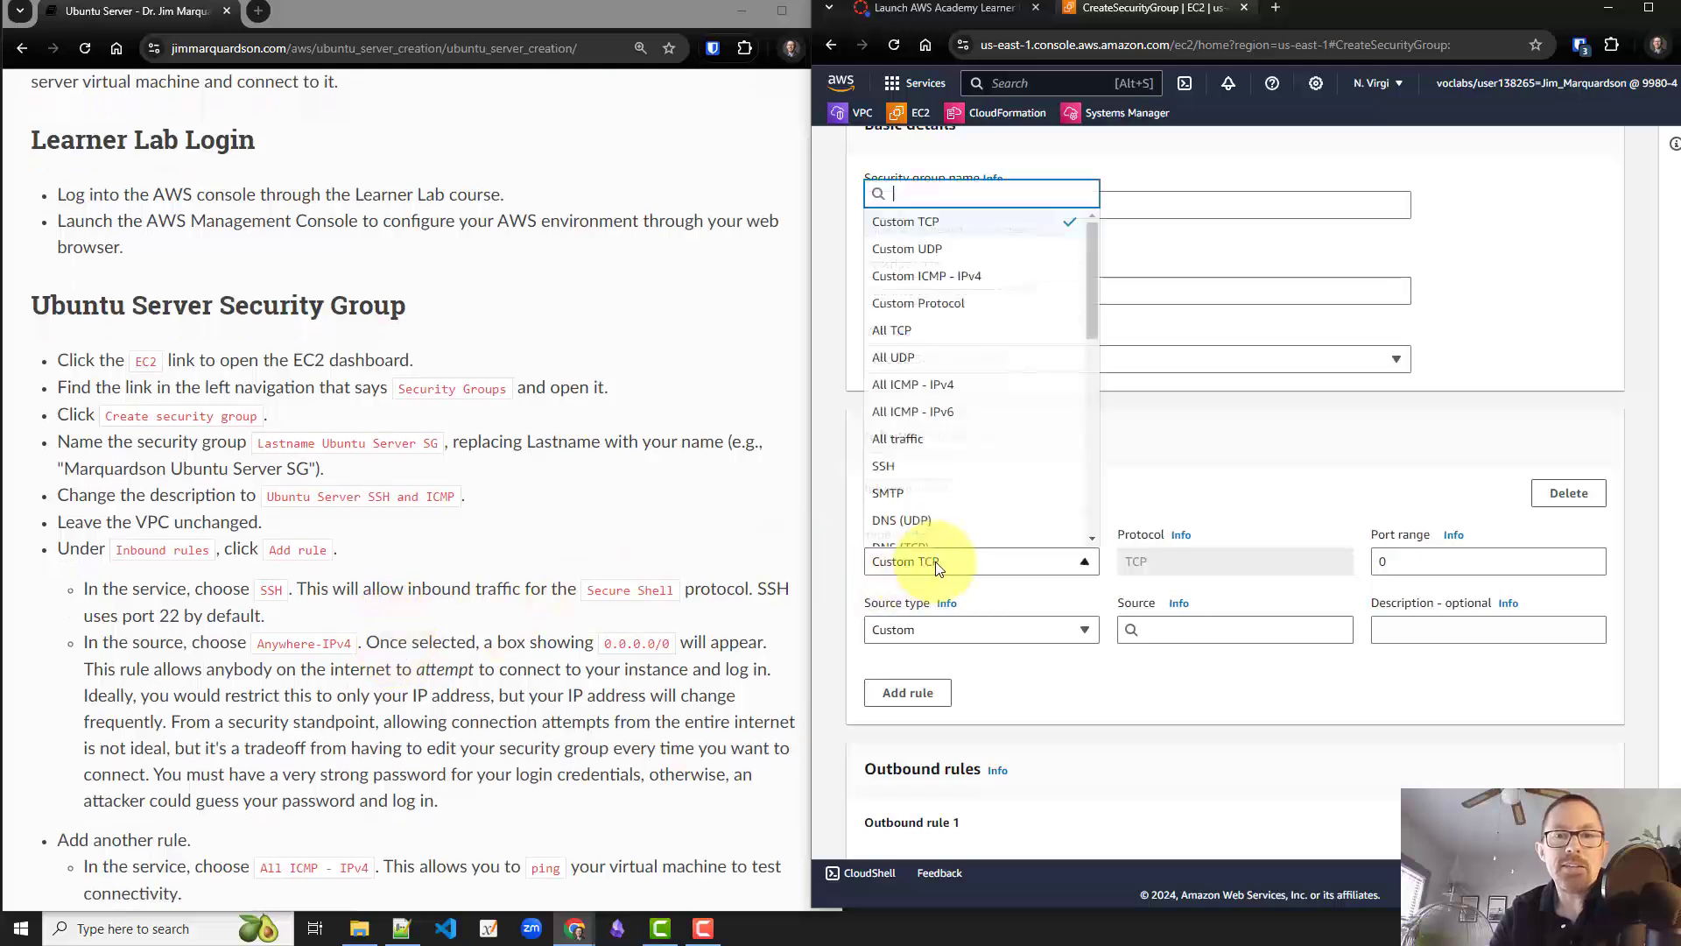
click(911, 467)
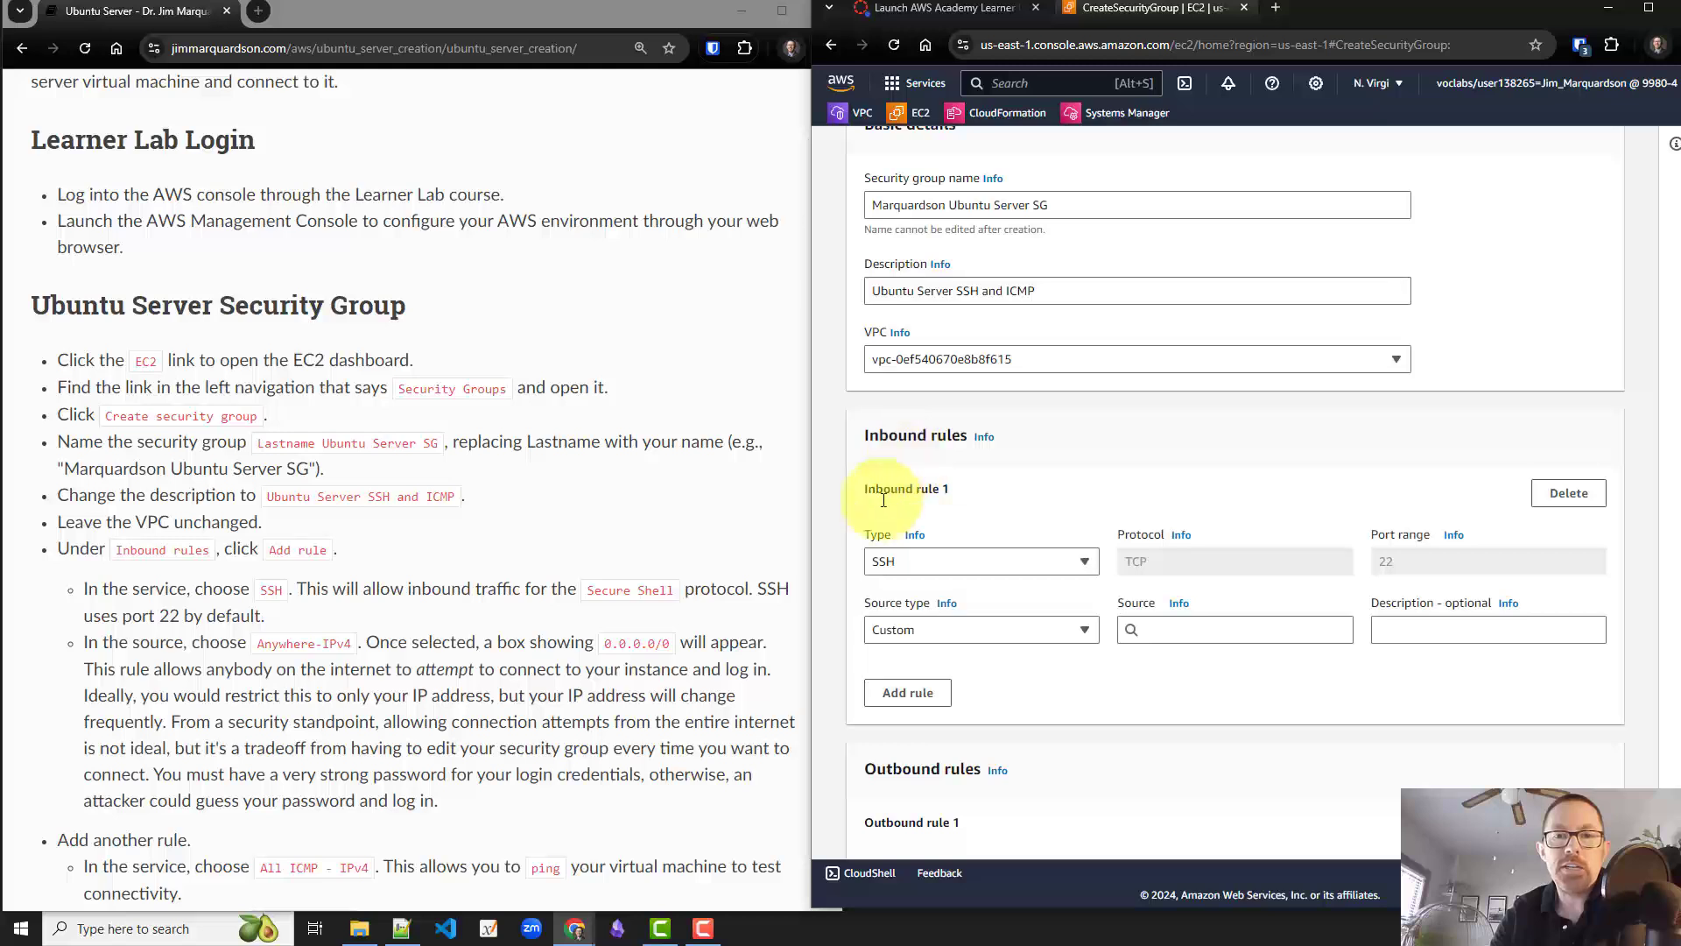
click(1086, 629)
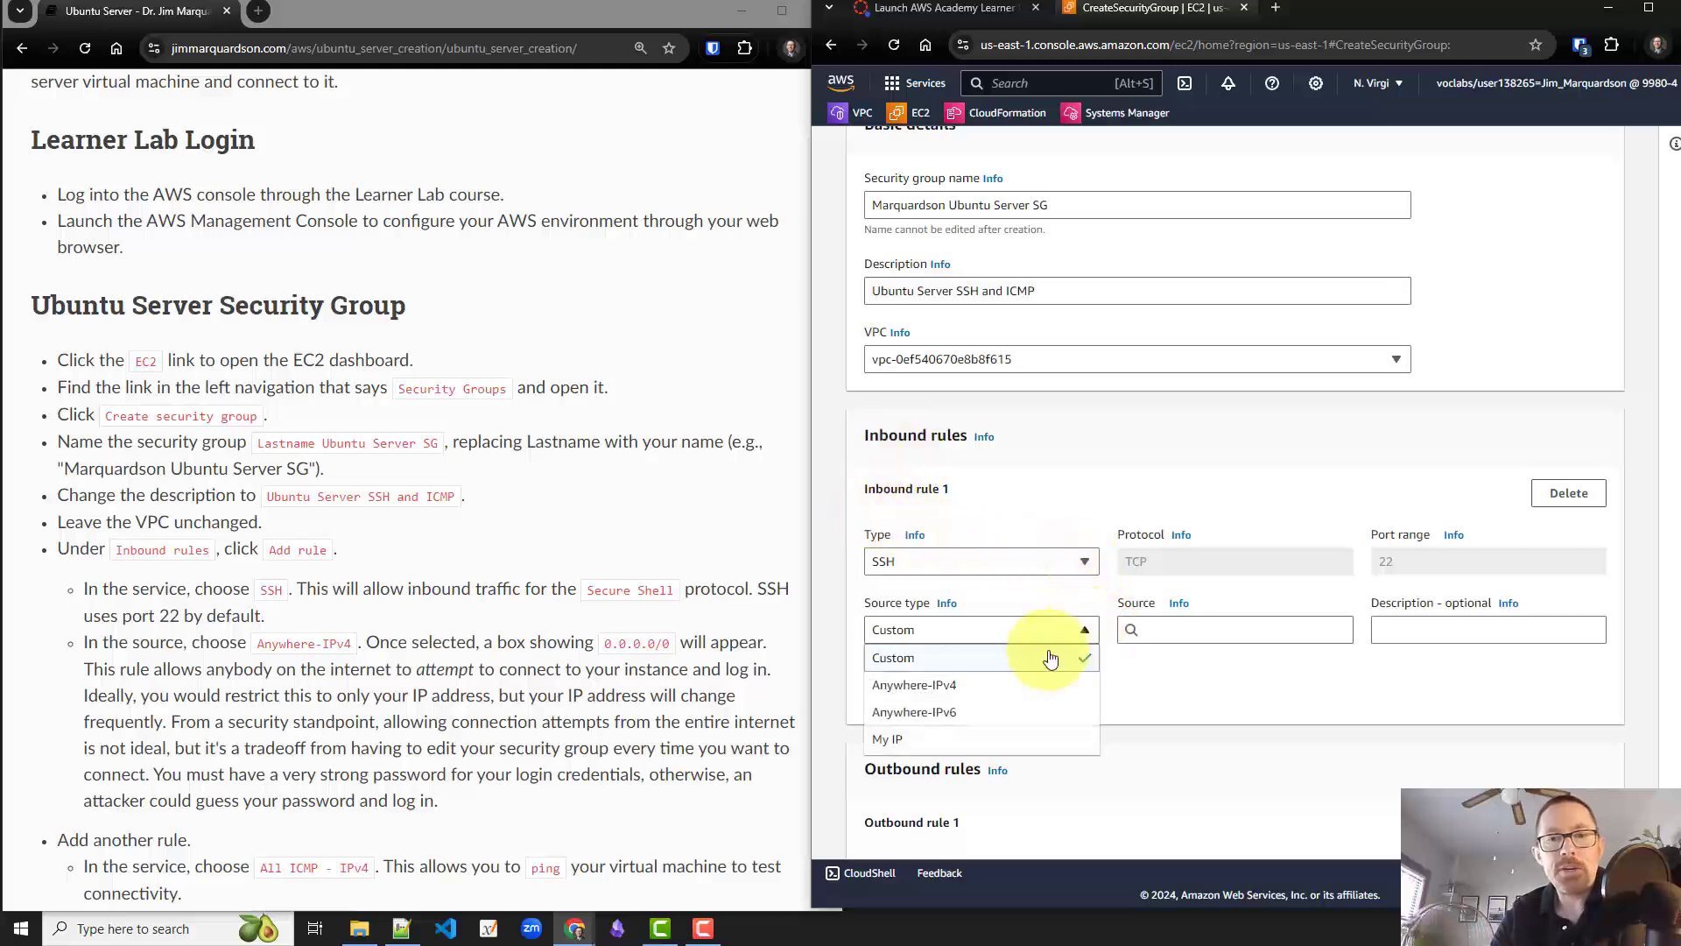
click(1011, 687)
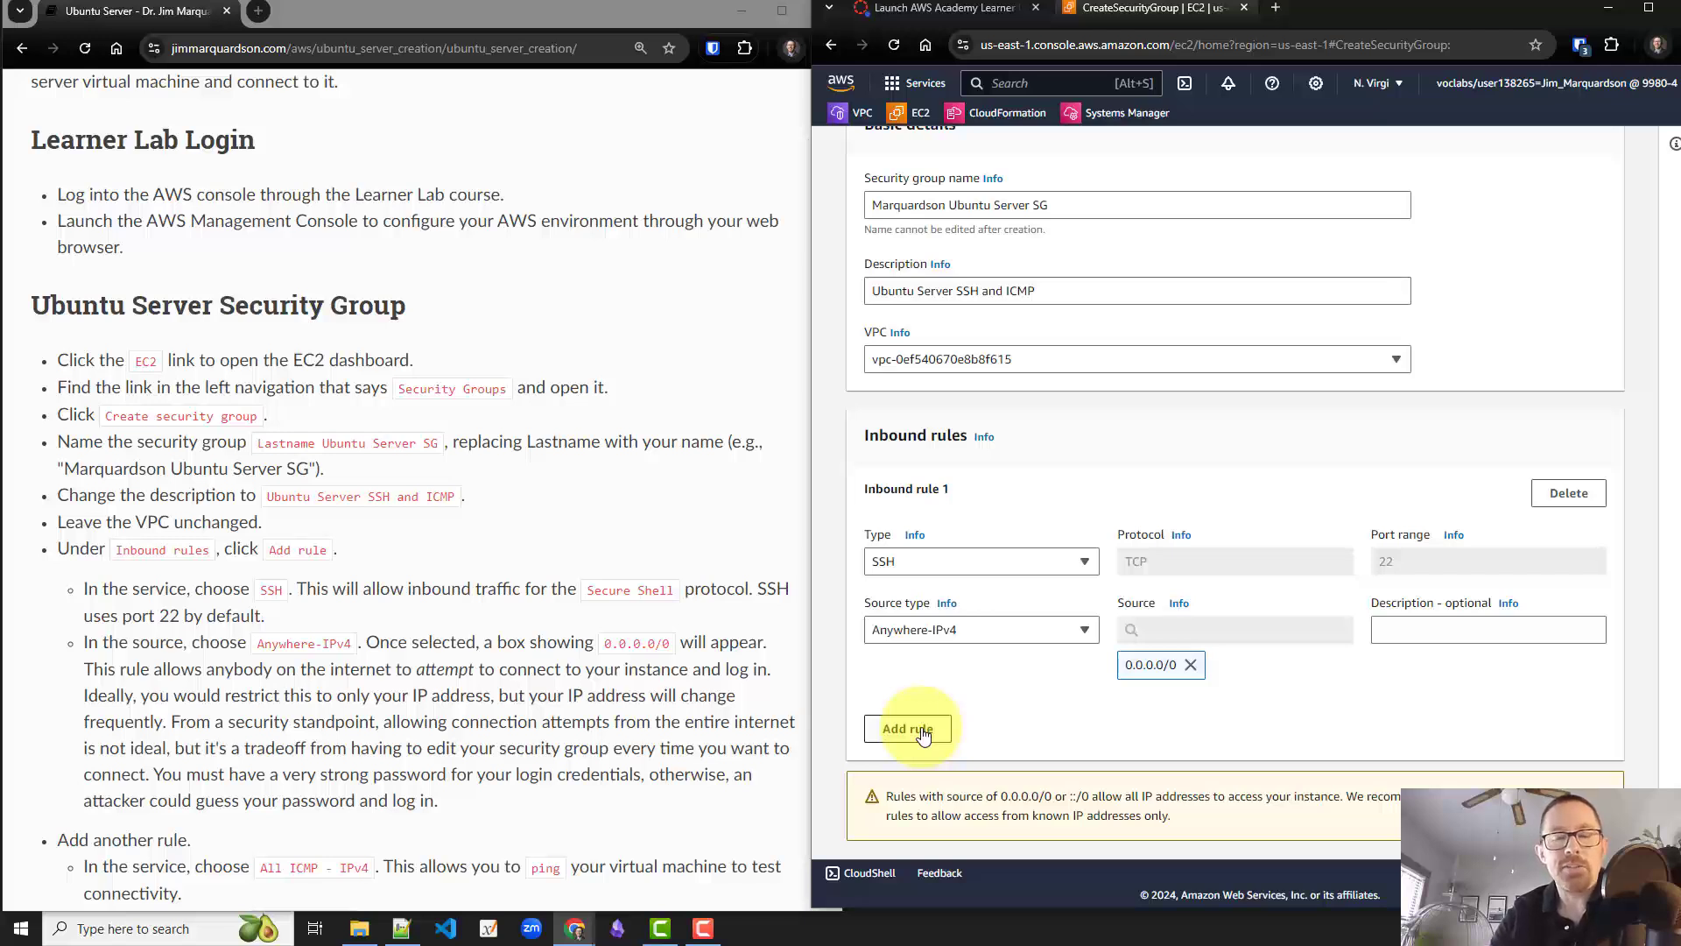
Add a second inbound rule of type All ICMP - IPv4 with the source type Anywhere-IPv4.
scroll(627, 634, down, 2)
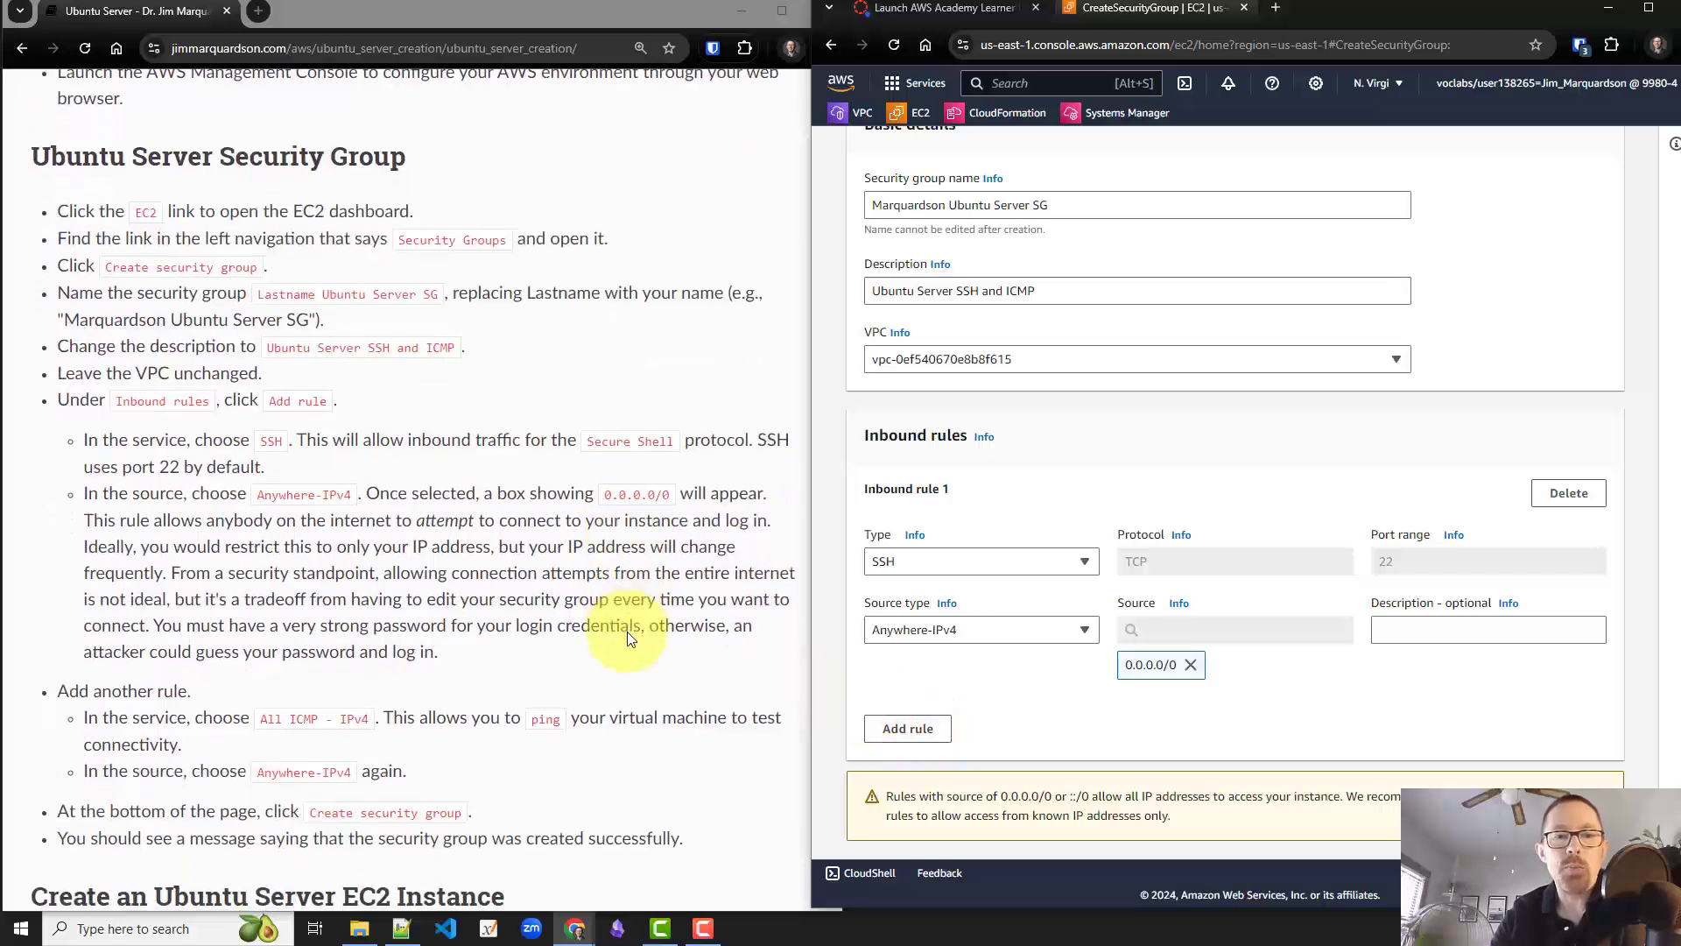
click(909, 731)
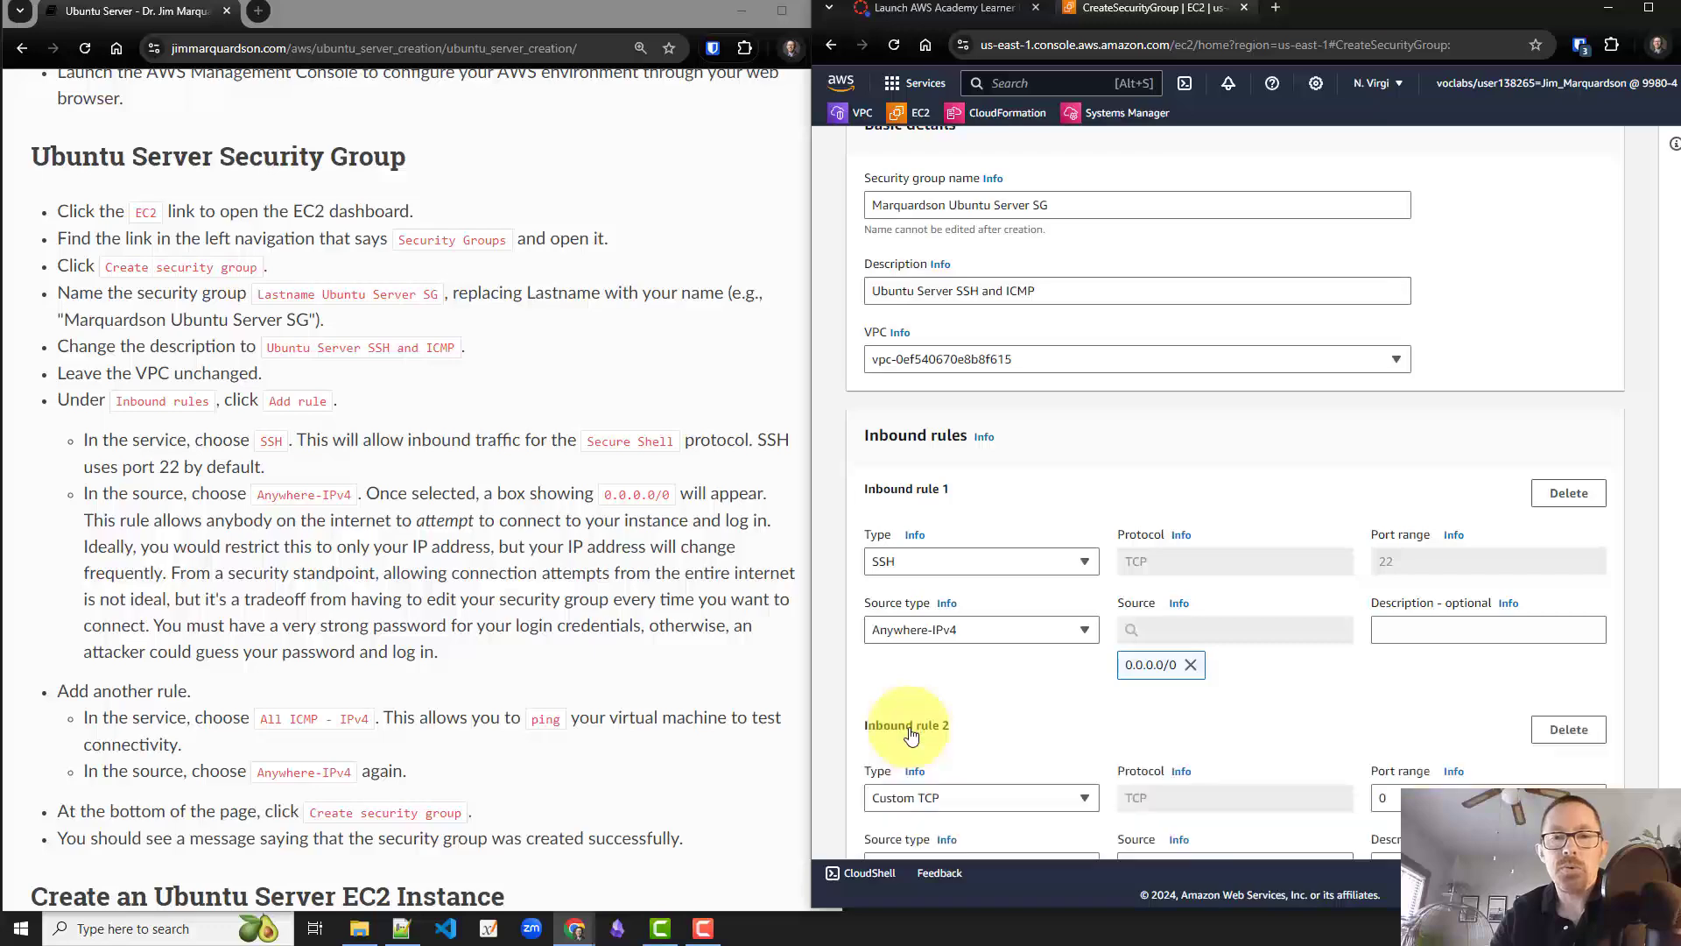
scroll(915, 727, down, 2)
click(989, 603)
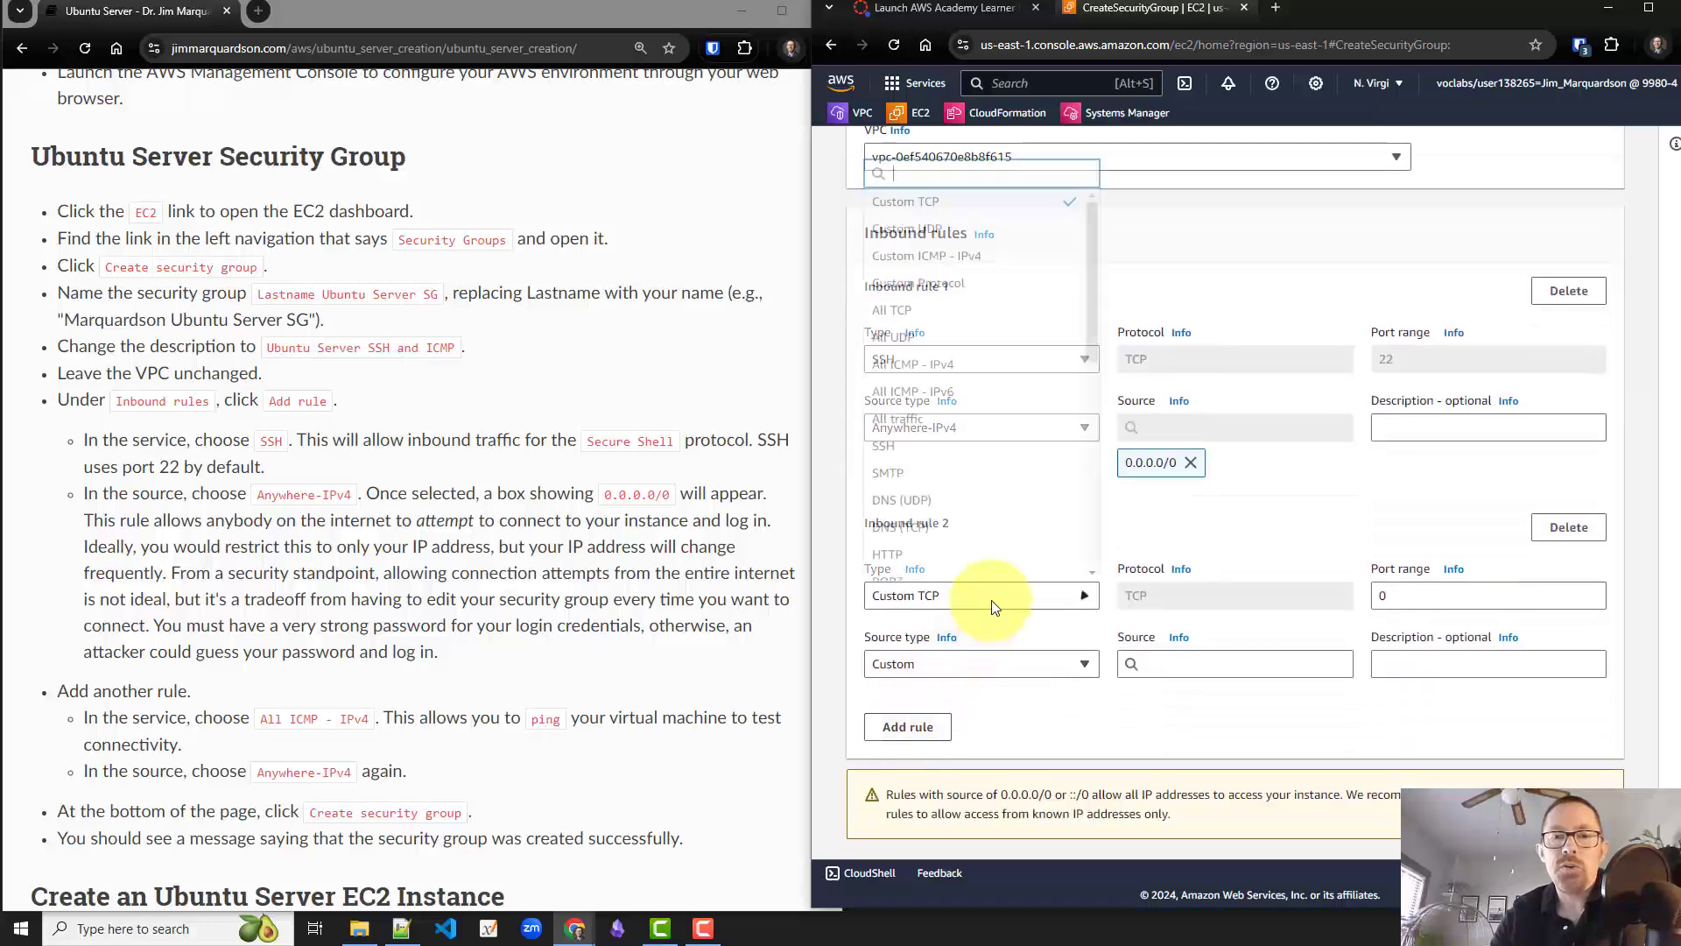
click(974, 366)
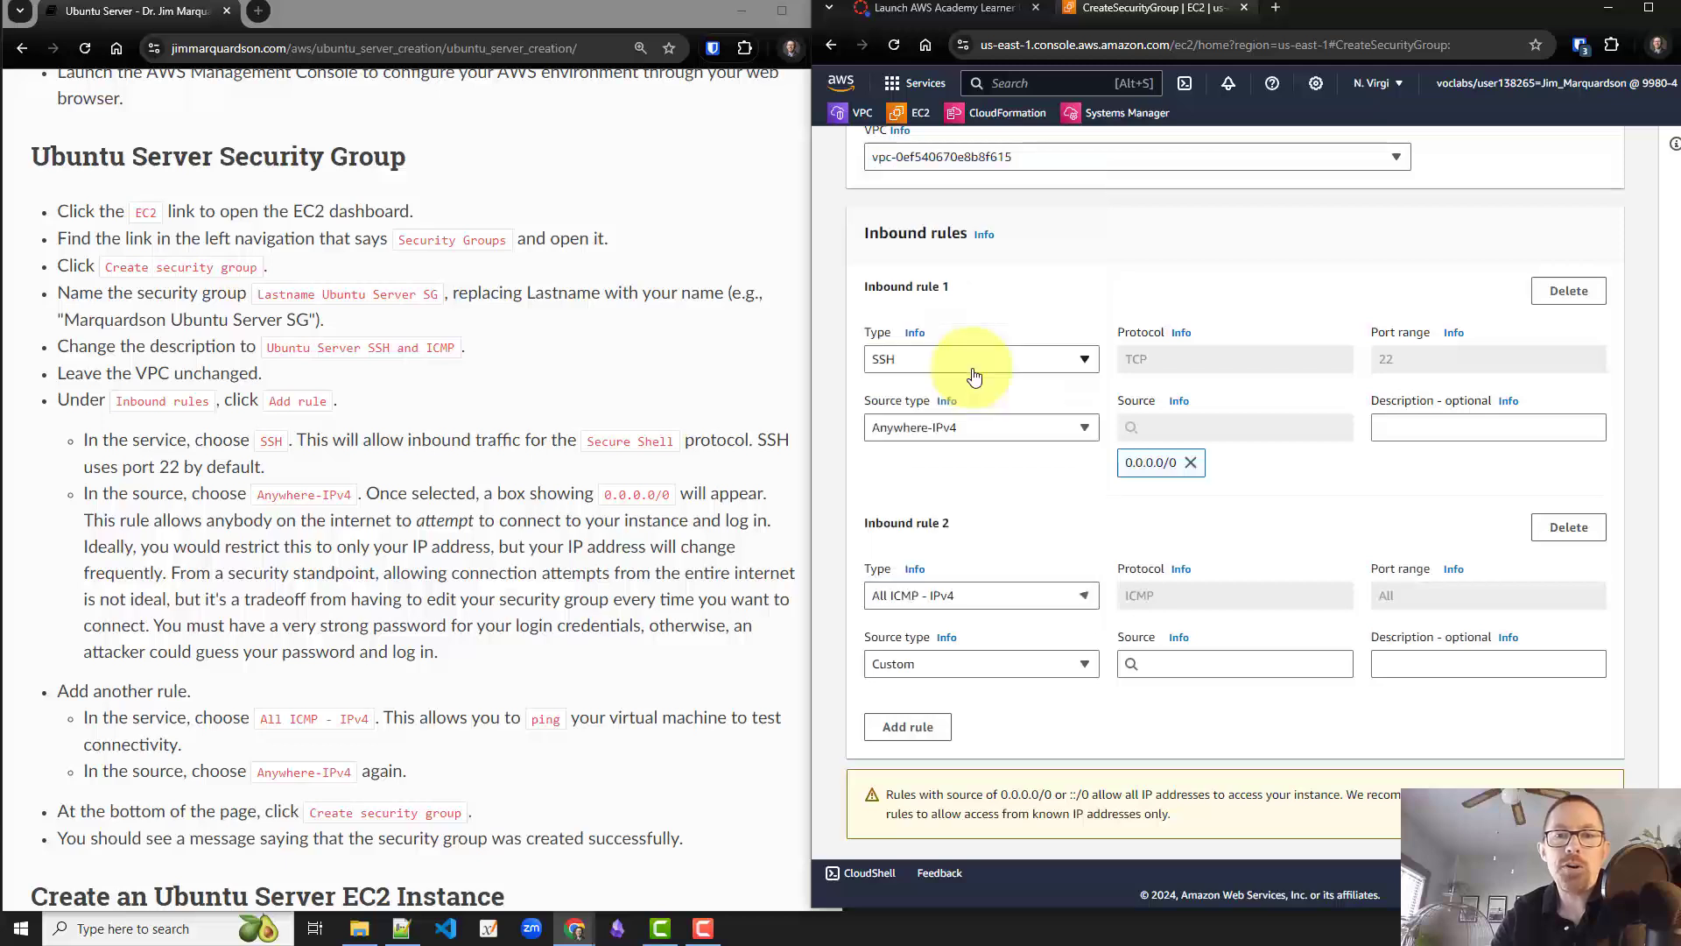
click(1014, 674)
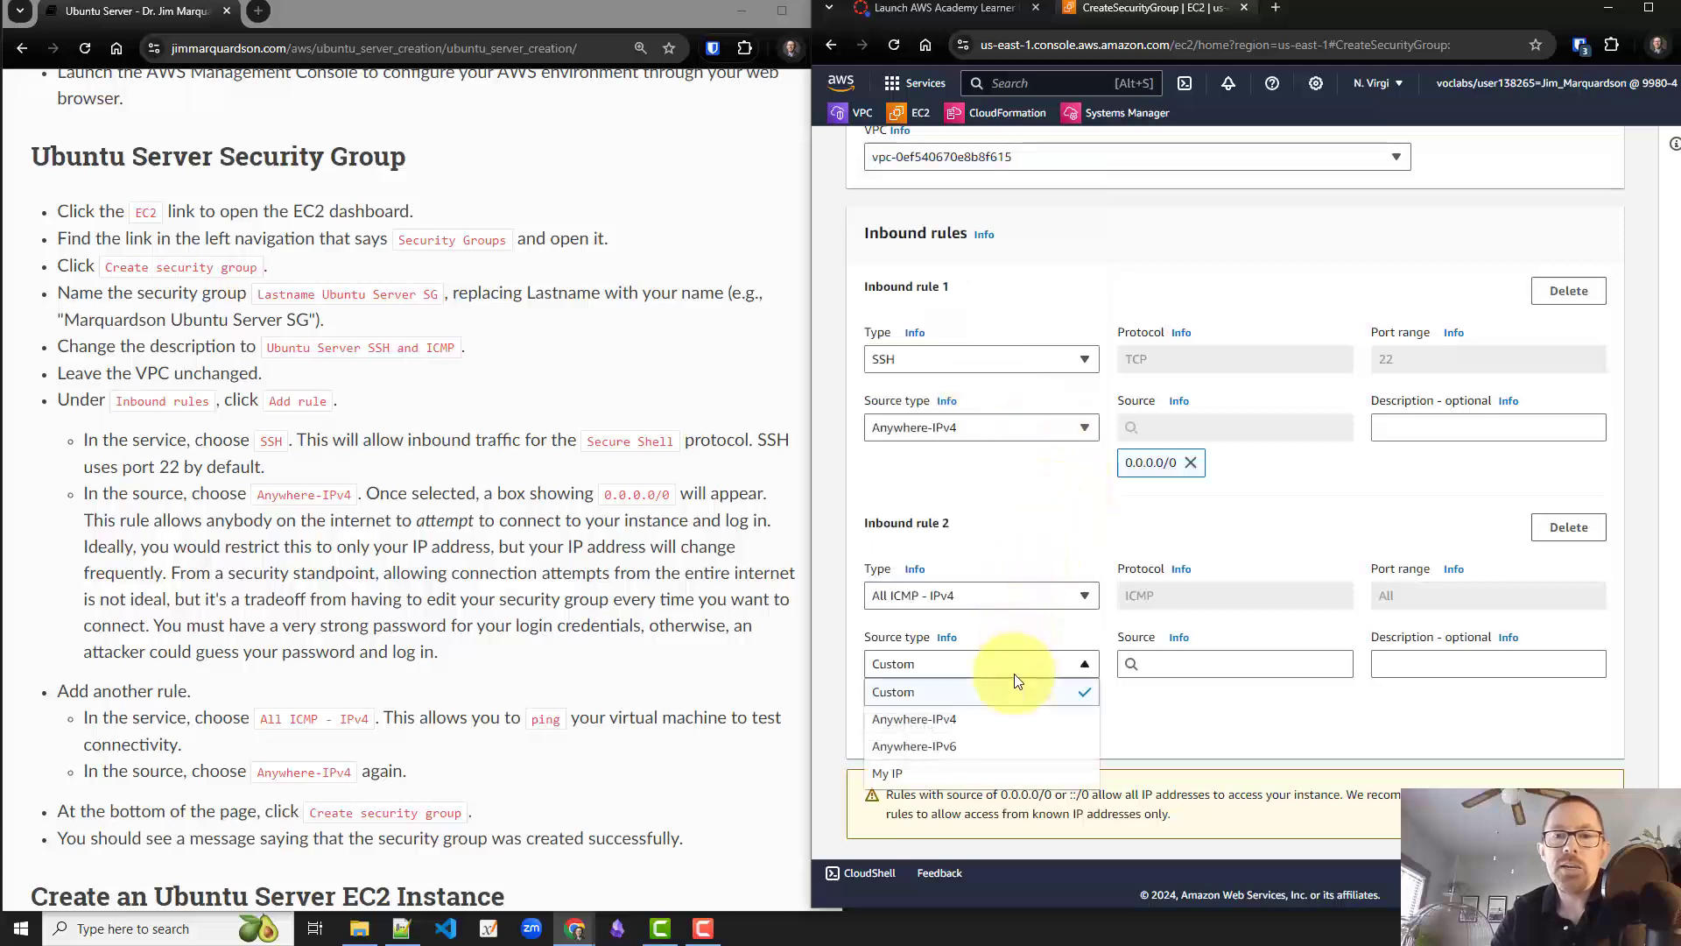
click(995, 714)
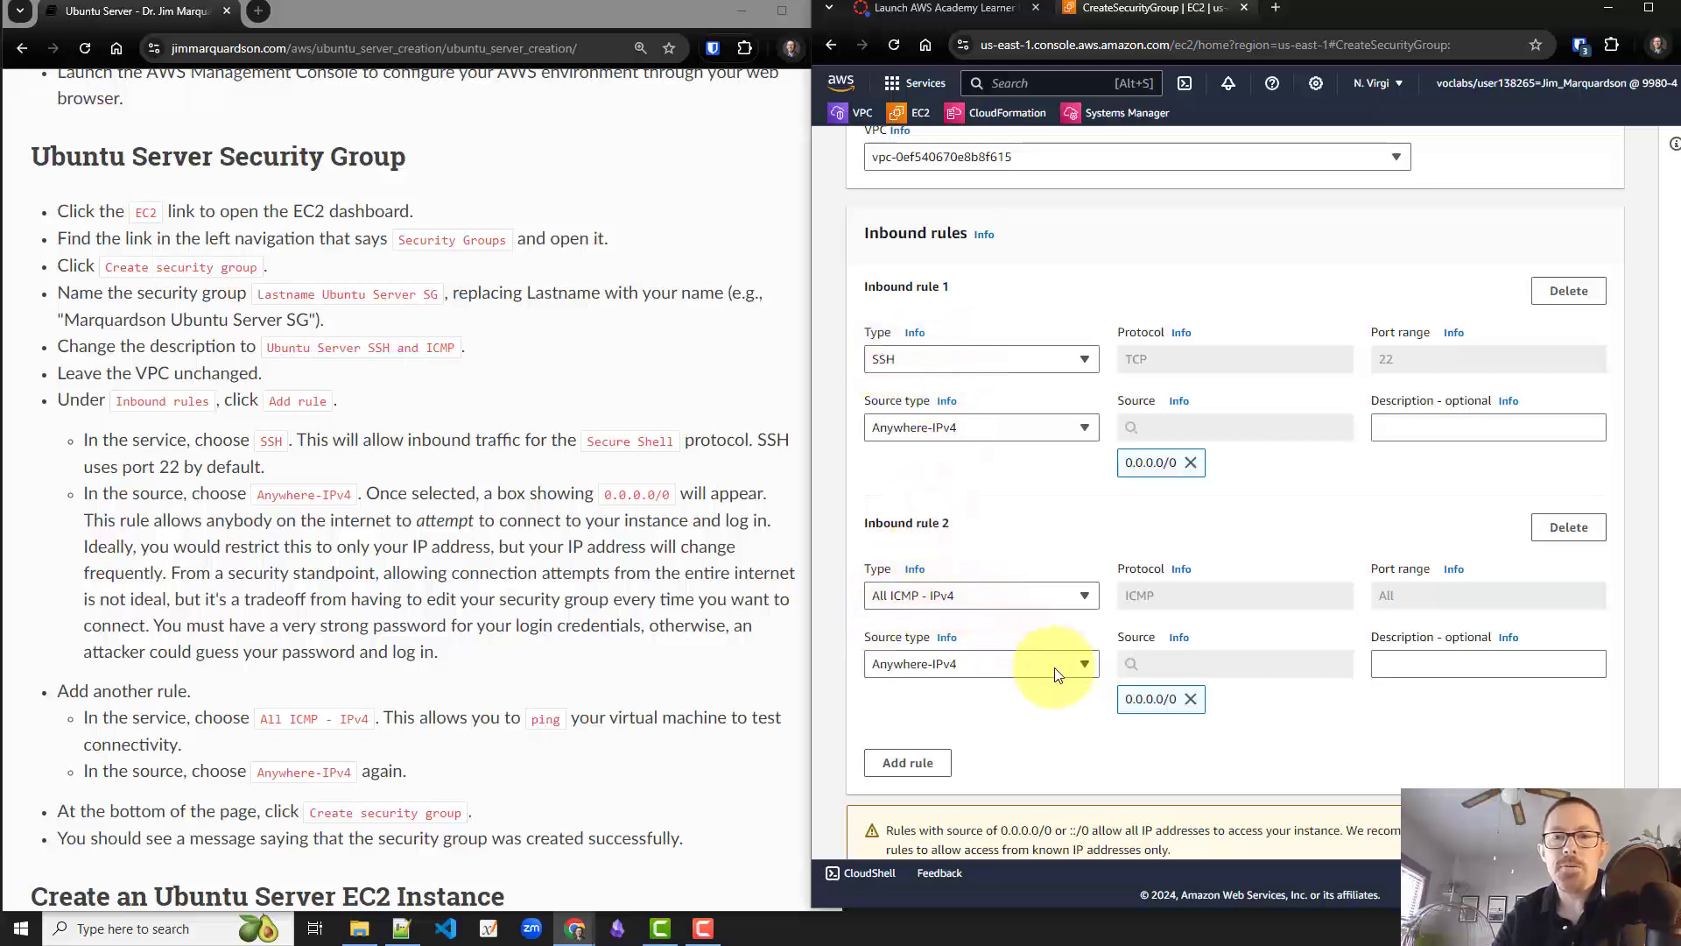
Review the outbound rules without changing them and create the security group.
scroll(1066, 699, down, 5)
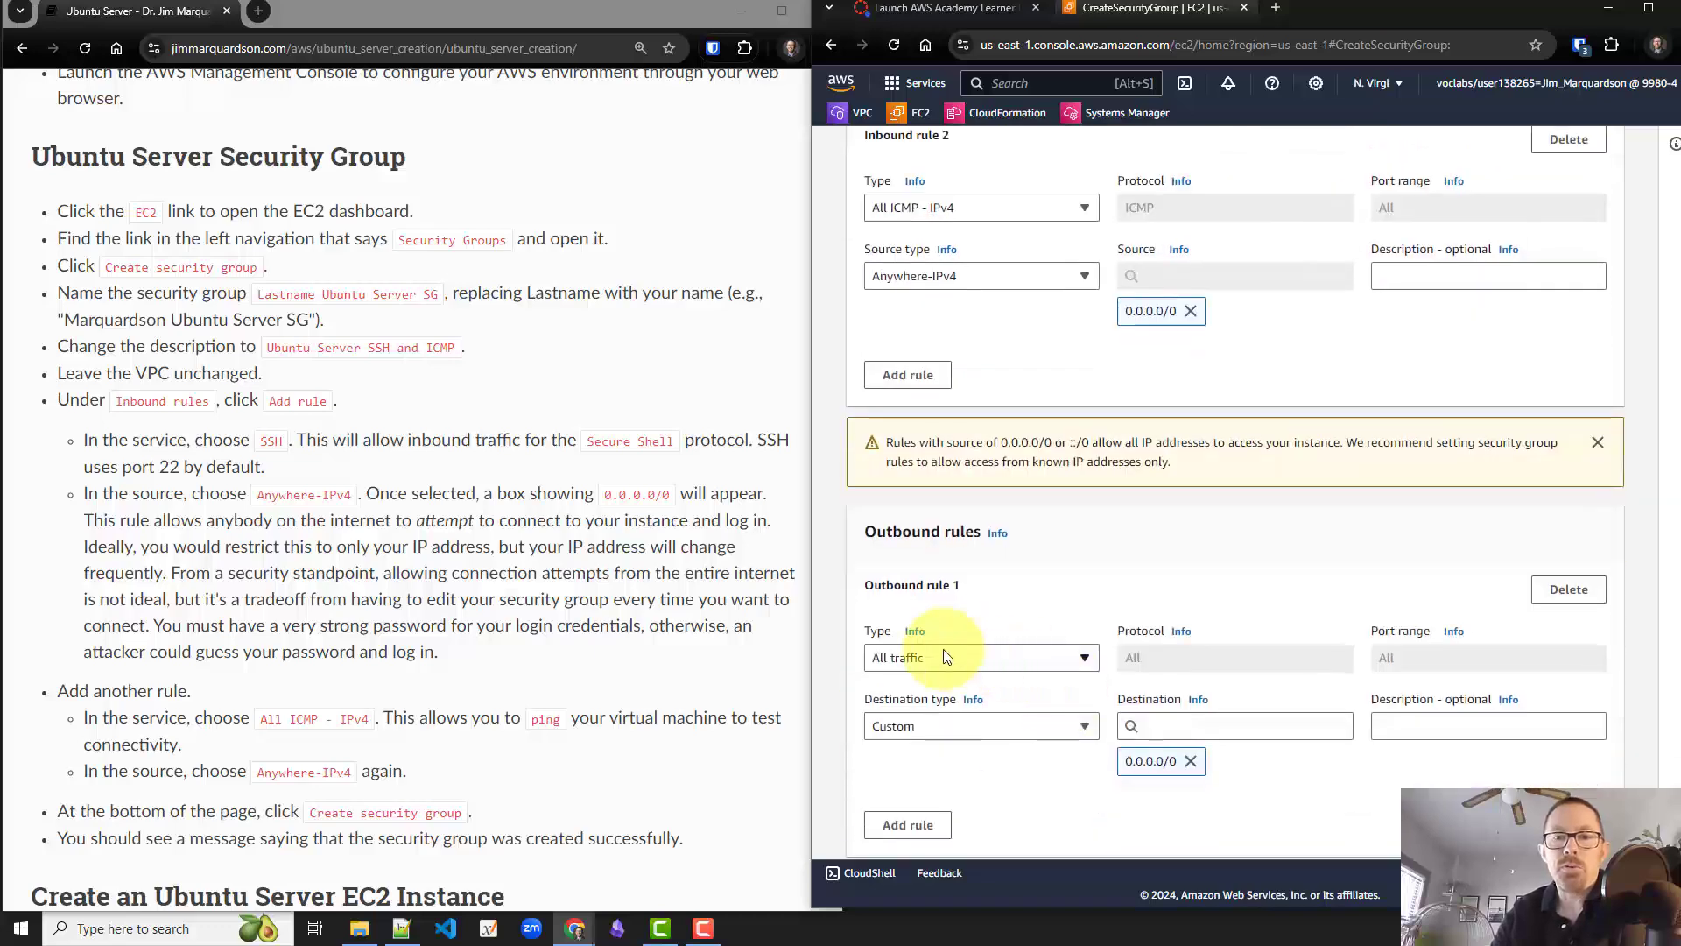
scroll(946, 655, down, 1)
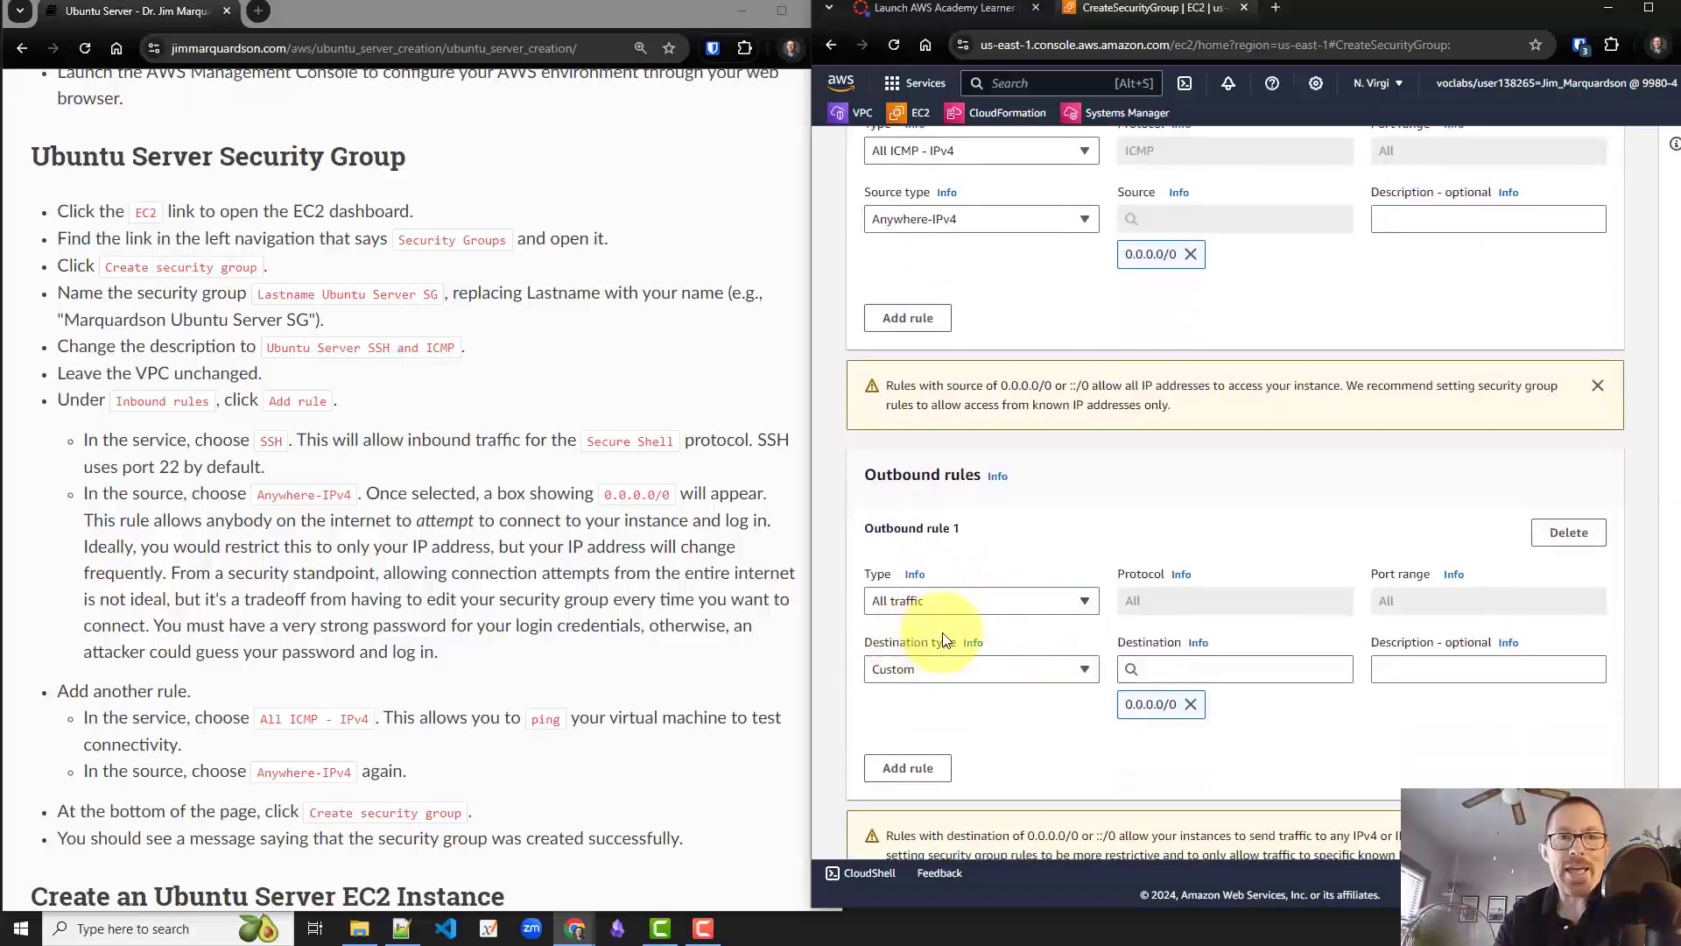
scroll(944, 641, down, 1)
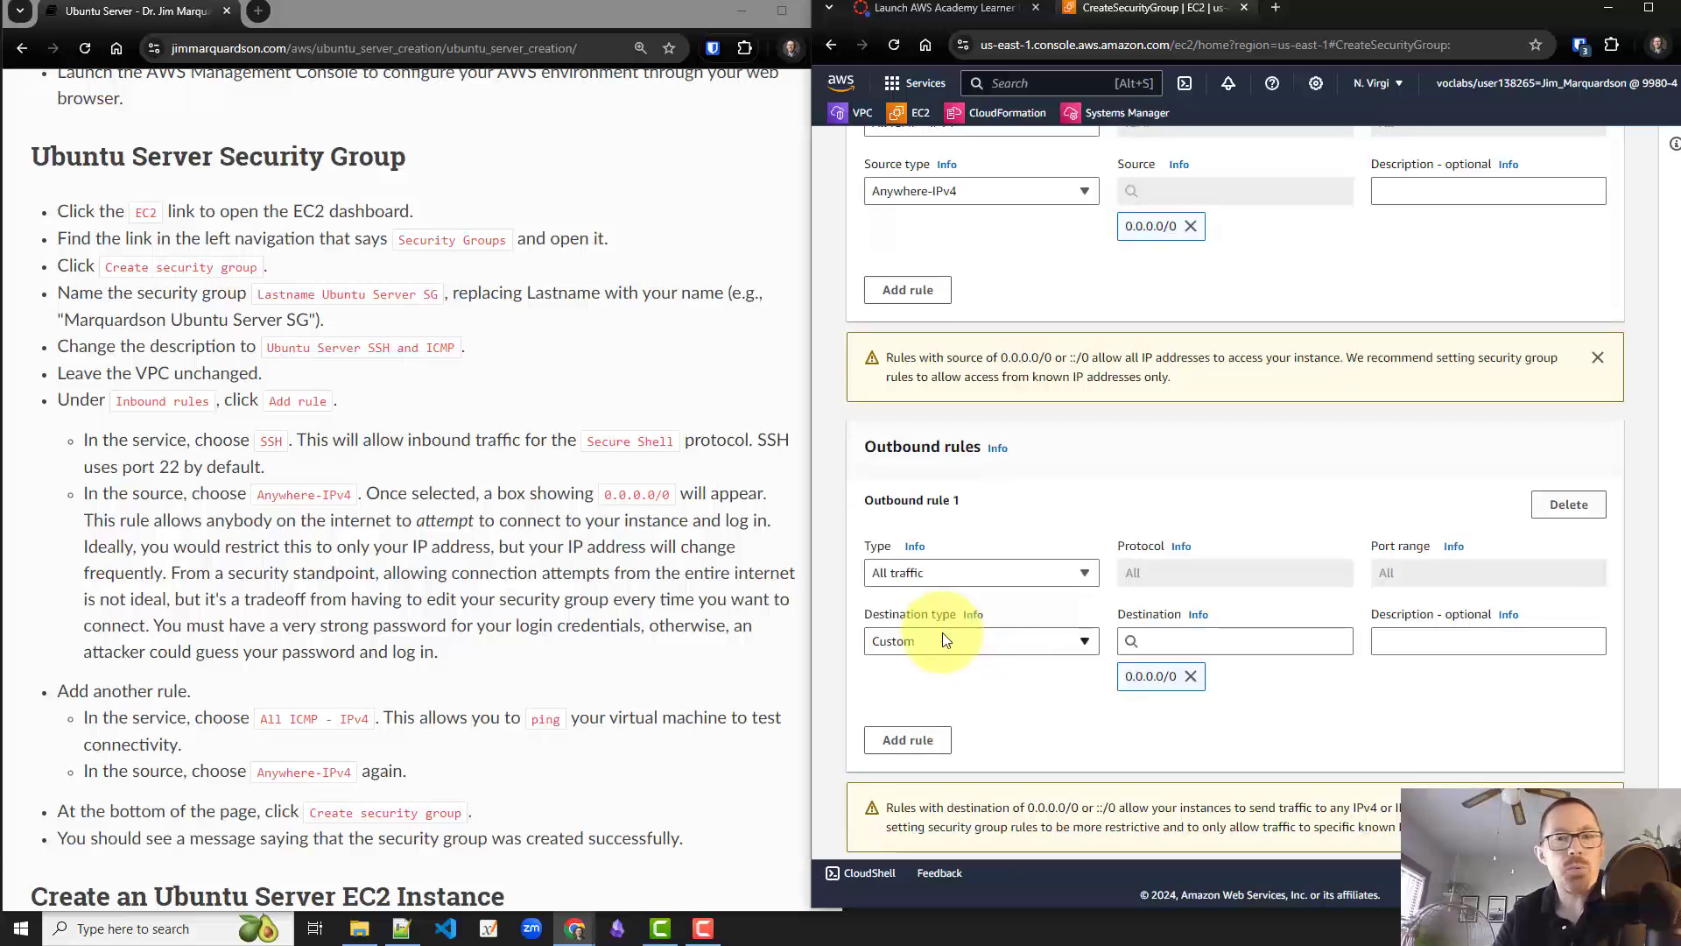
scroll(944, 641, down, 2)
scroll(943, 637, down, 1)
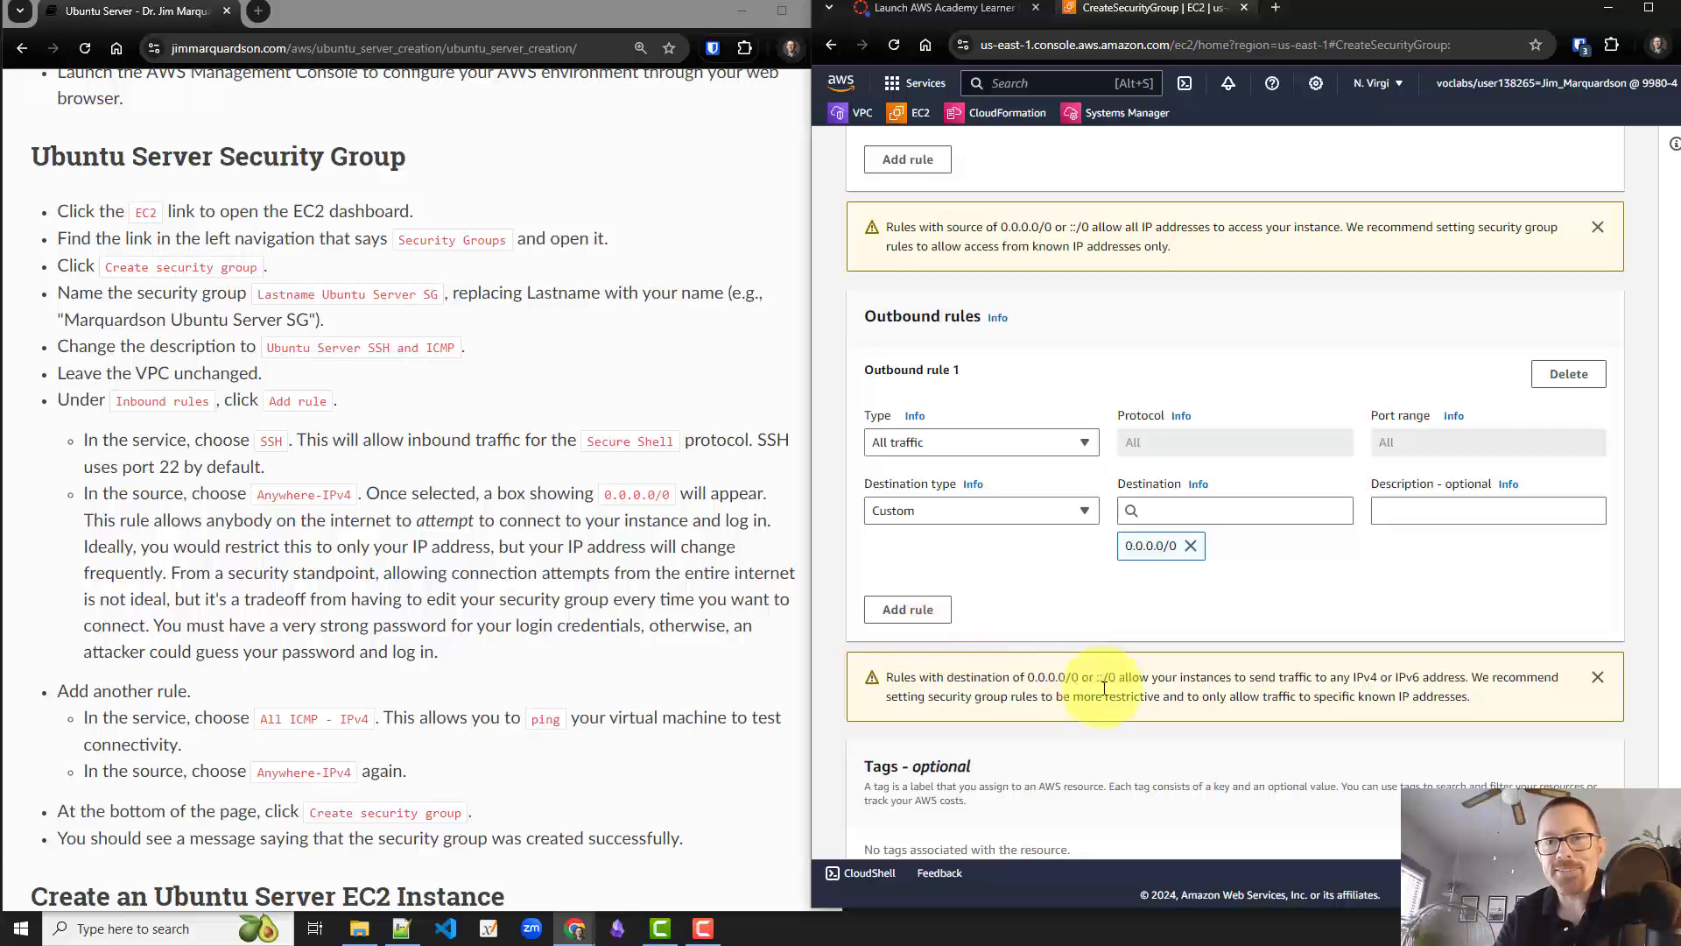
scroll(1016, 674, down, 1)
scroll(1104, 689, down, 3)
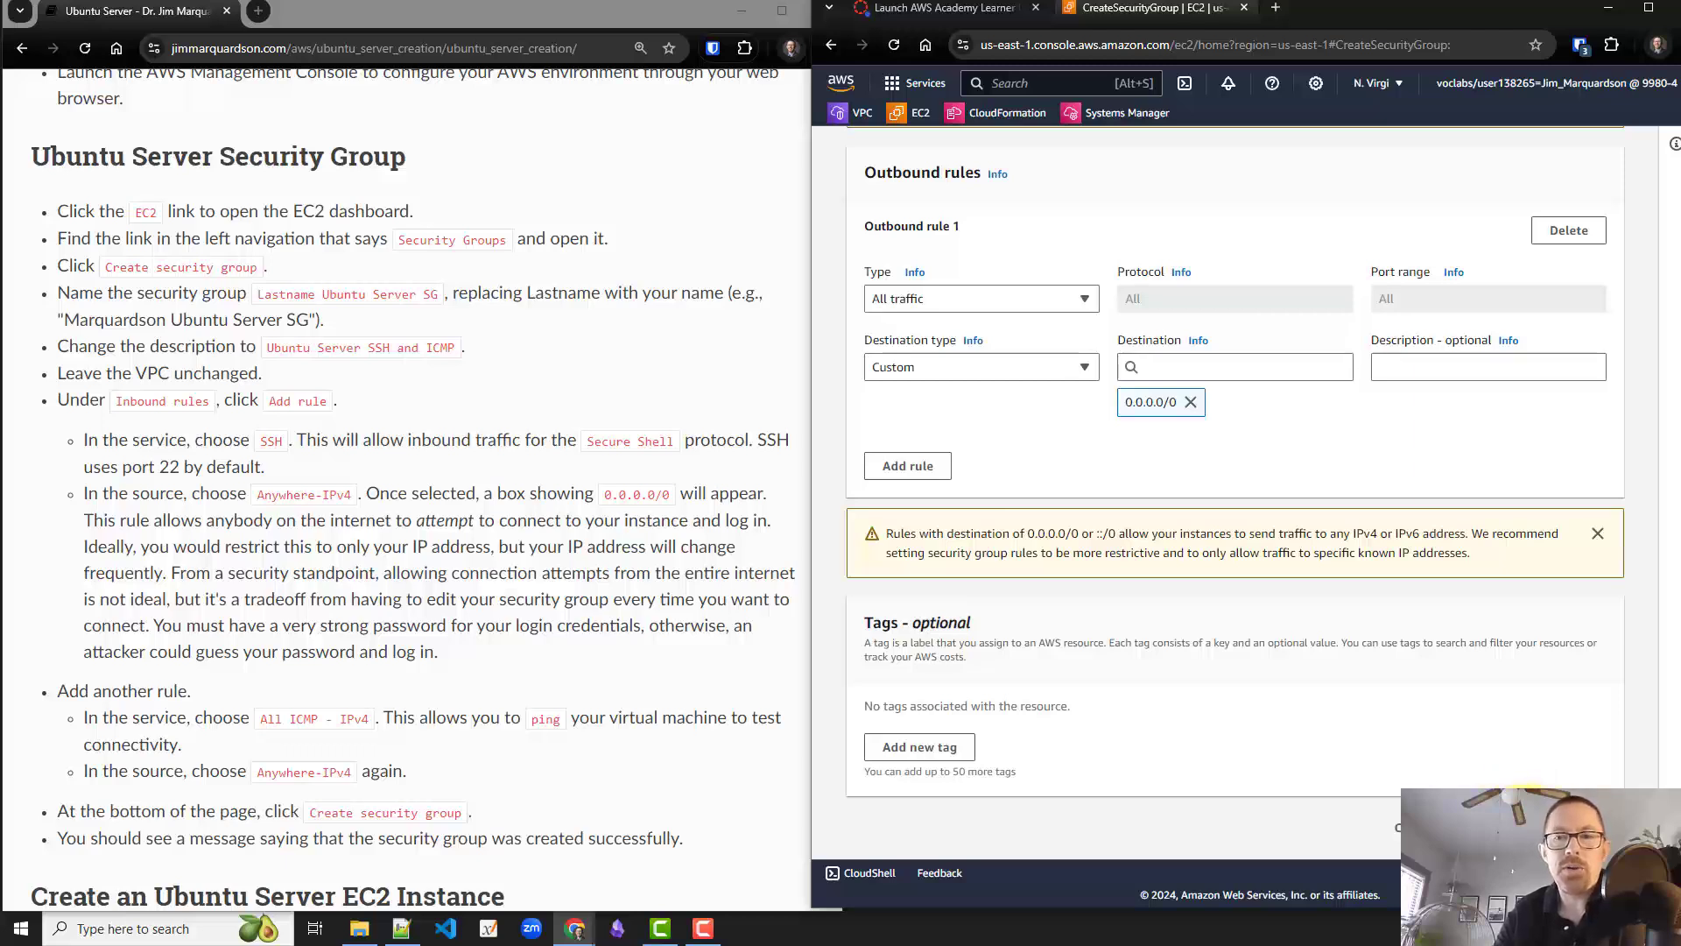
click(1525, 823)
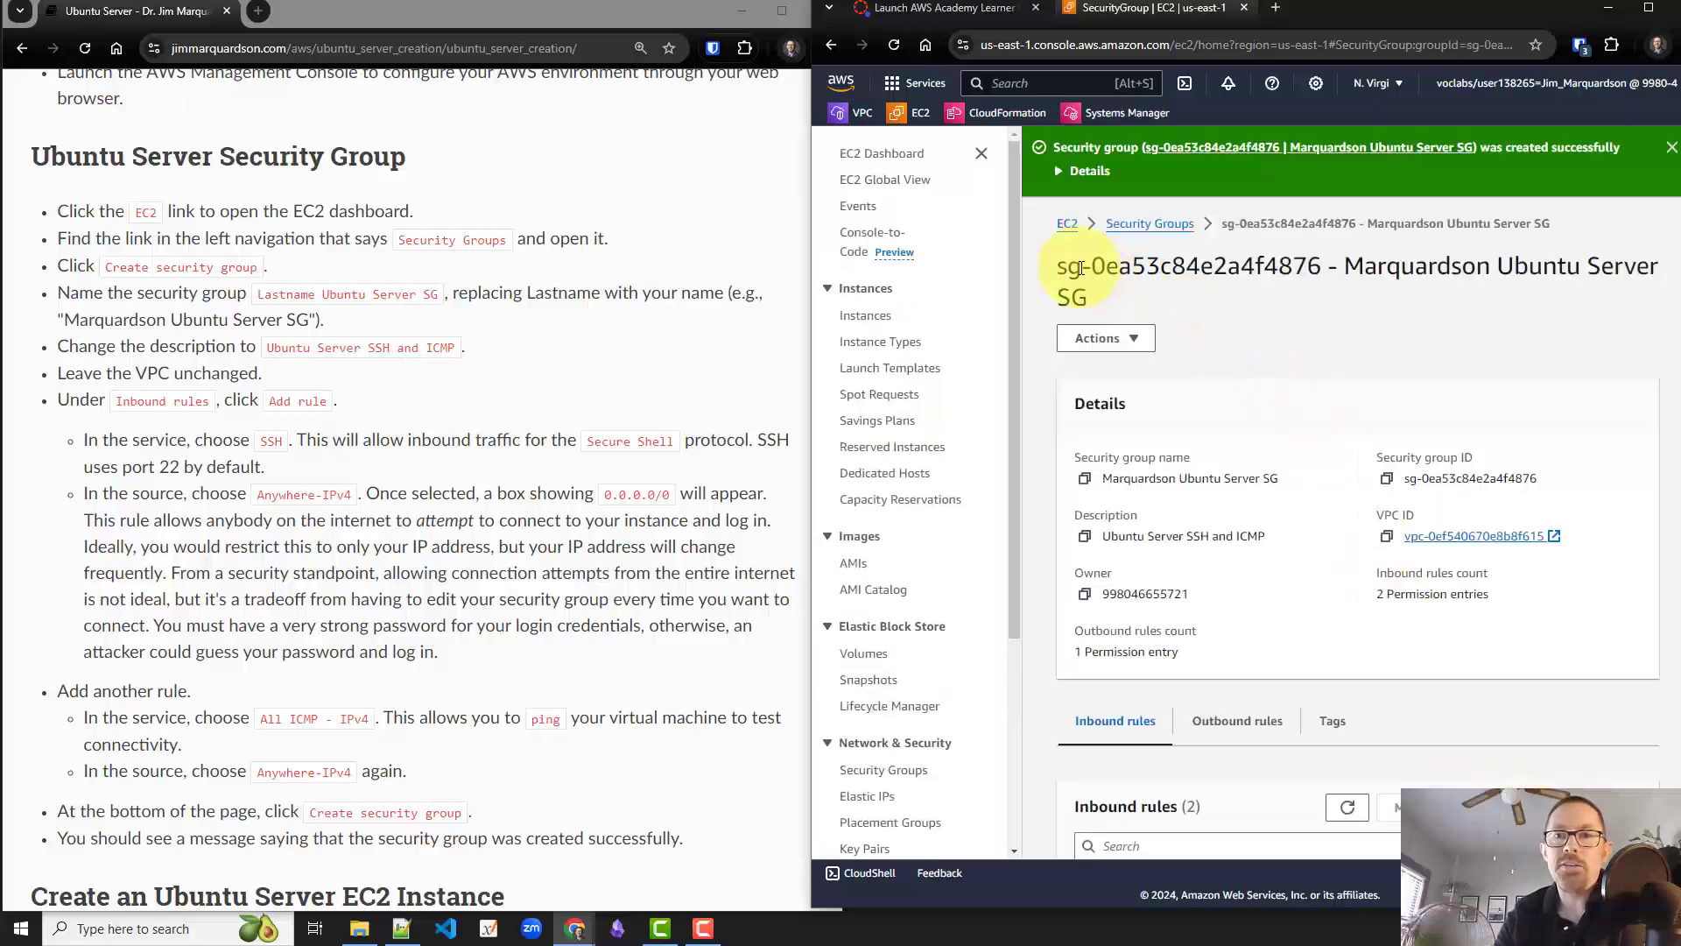
drag(1346, 269, 1280, 298)
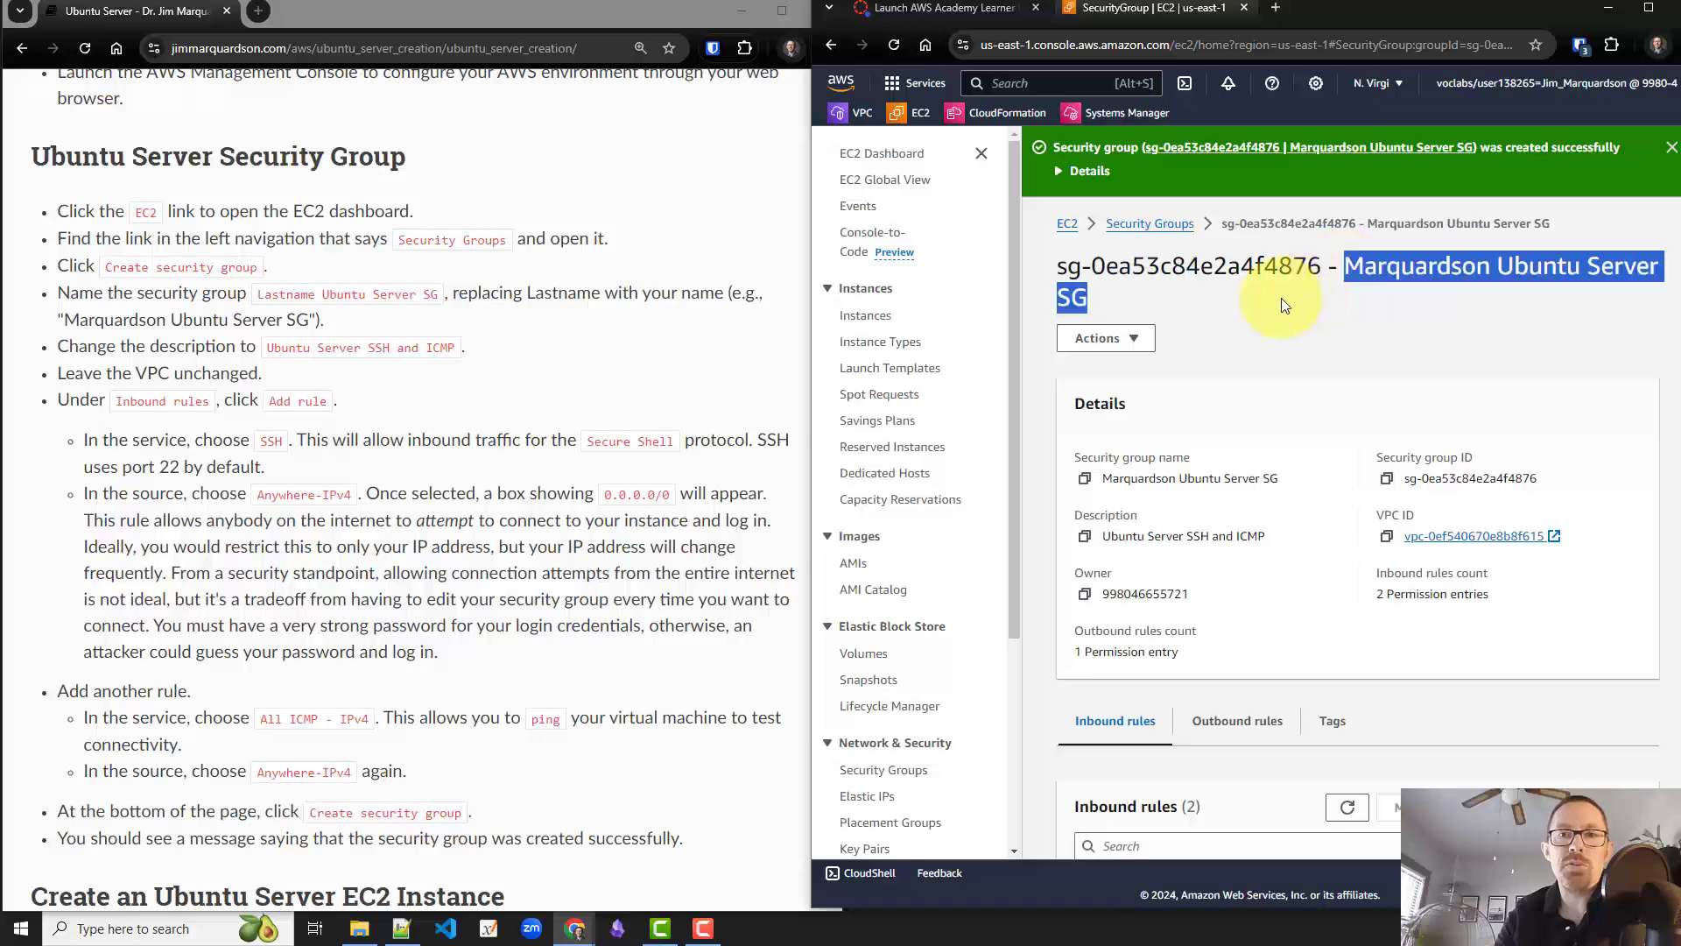
click(1281, 298)
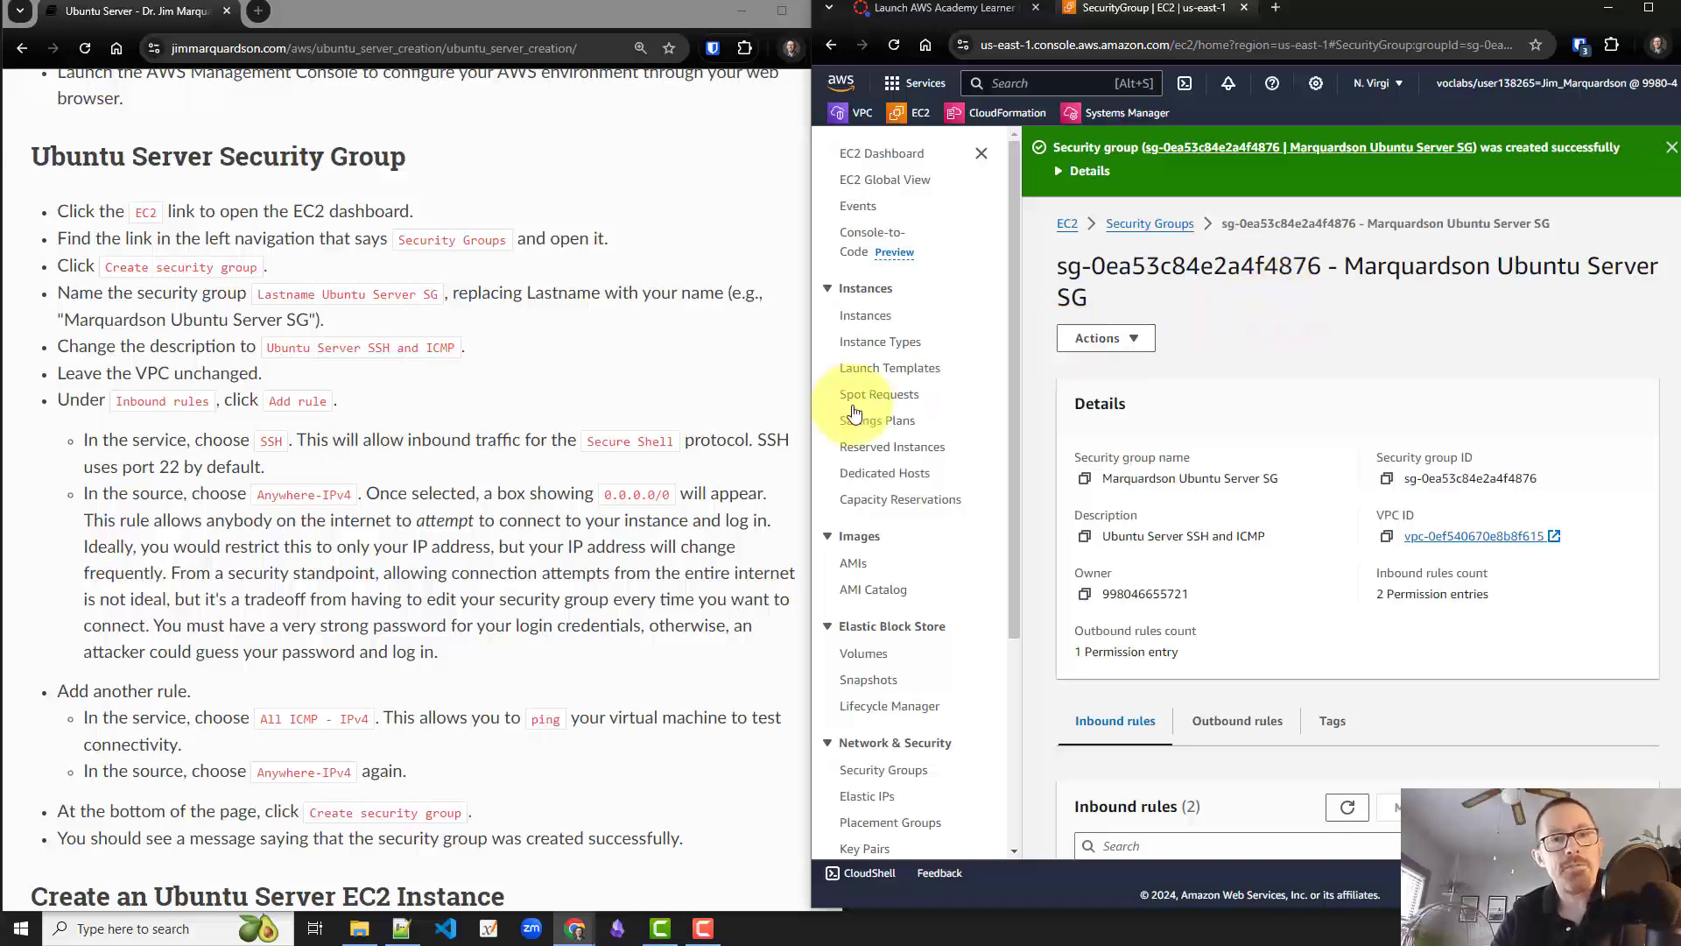
Open the EC2 instances list and start launching a new instance.
scroll(583, 467, down, 3)
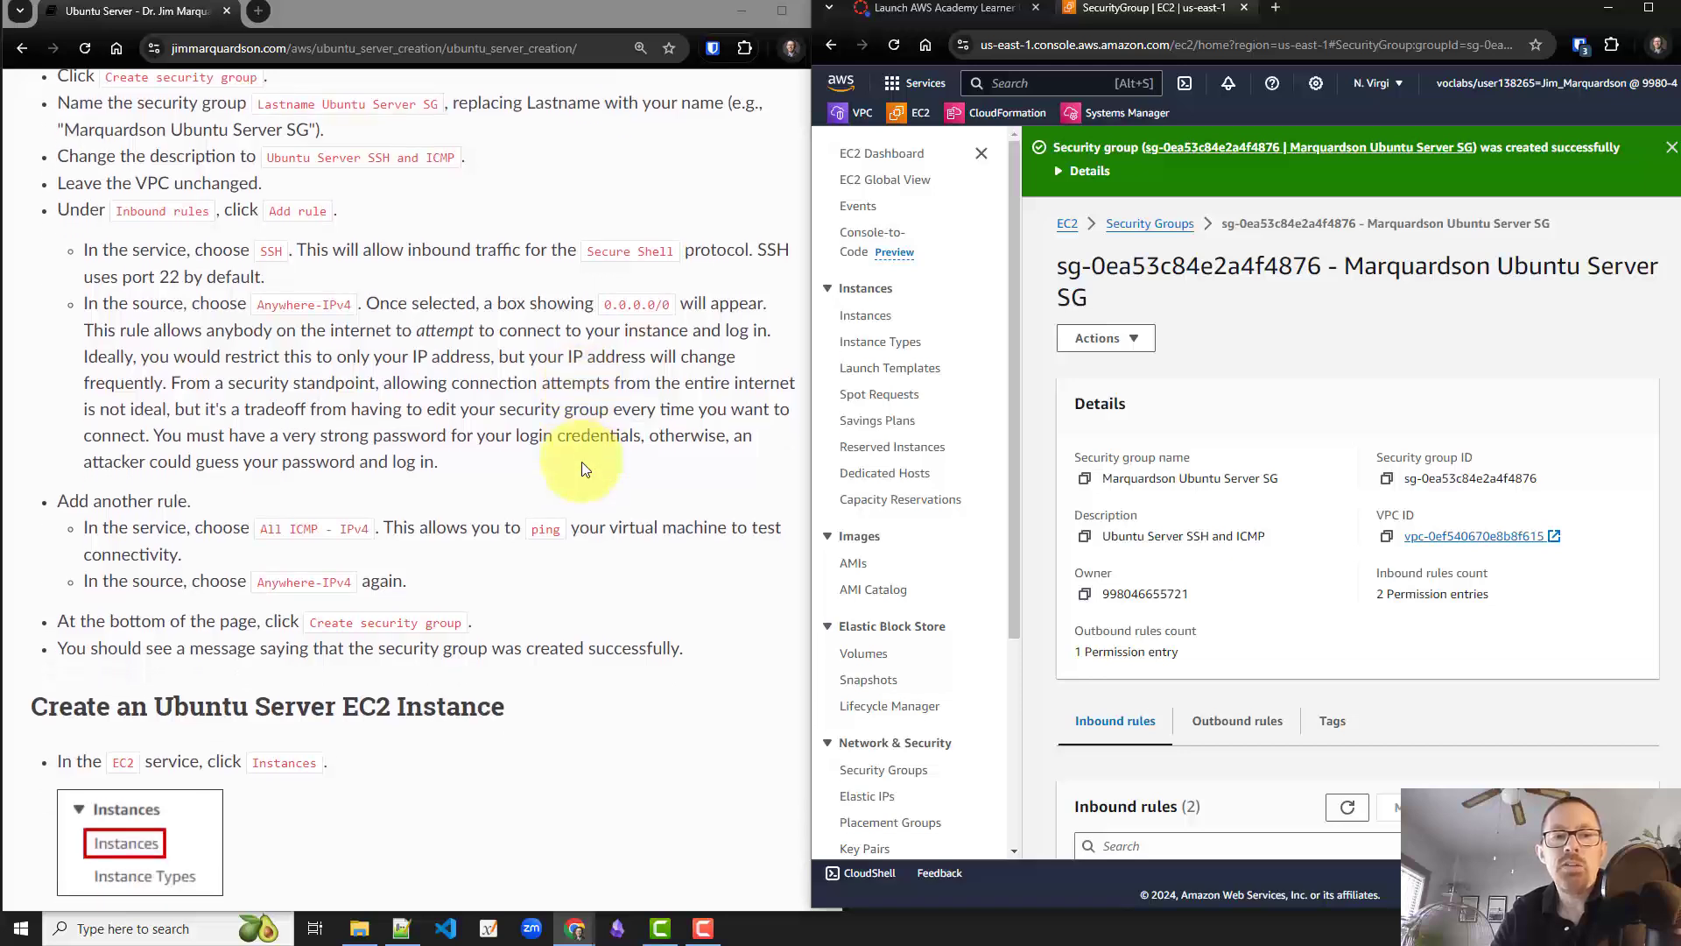
scroll(582, 460, down, 3)
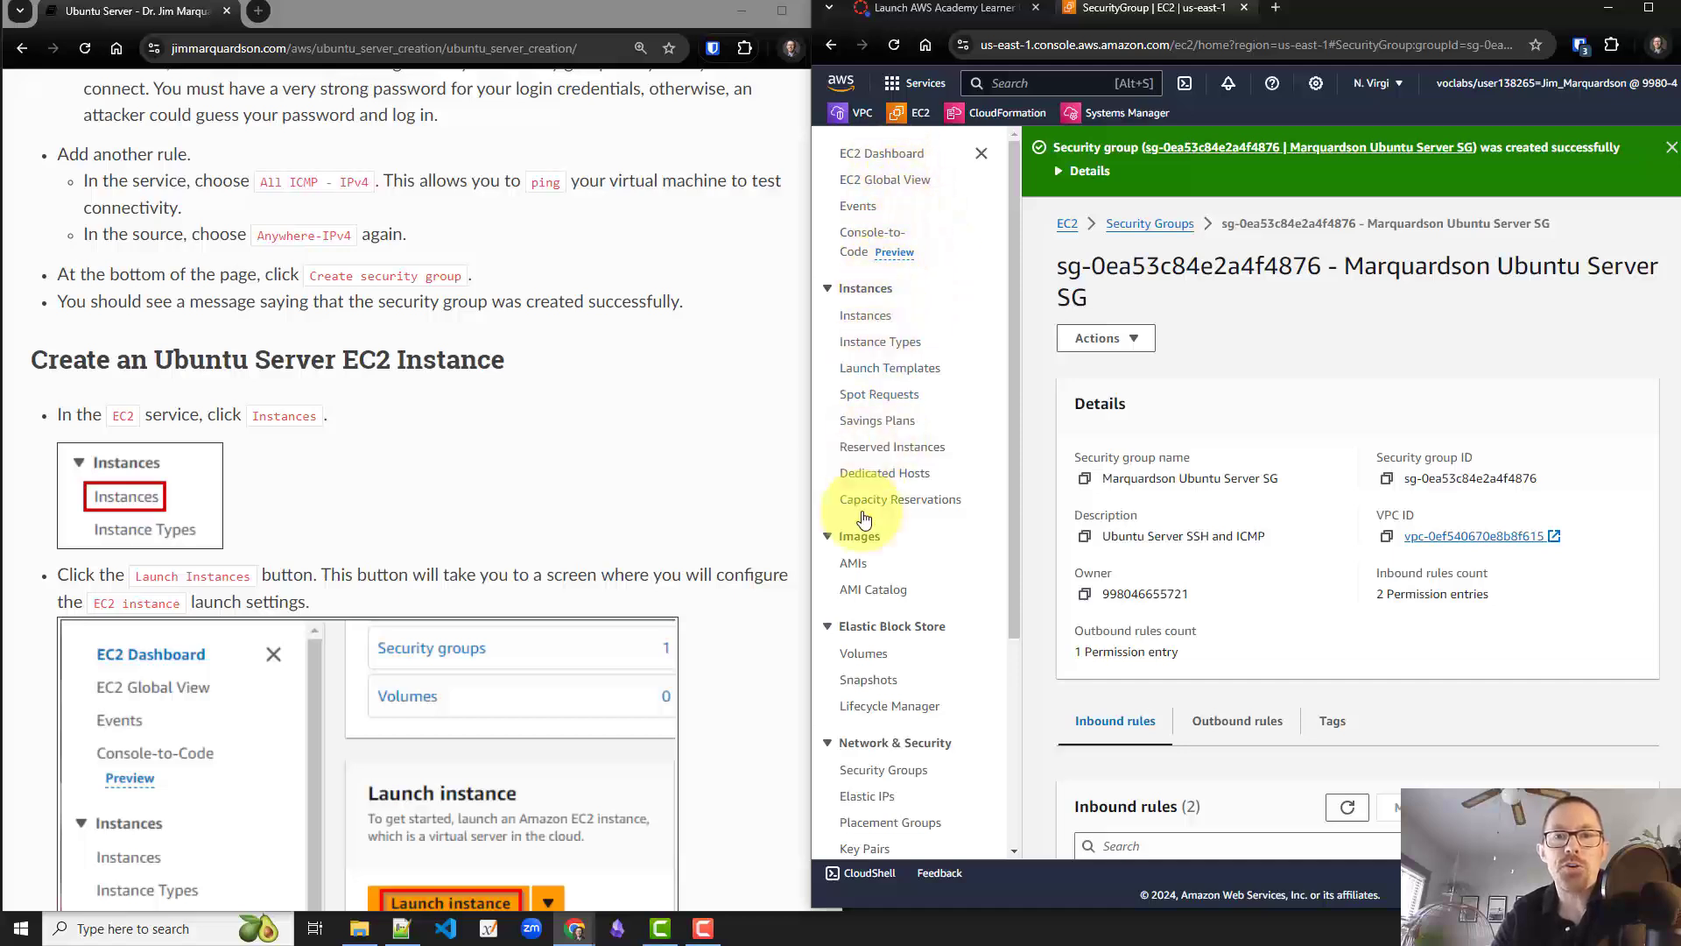
click(866, 321)
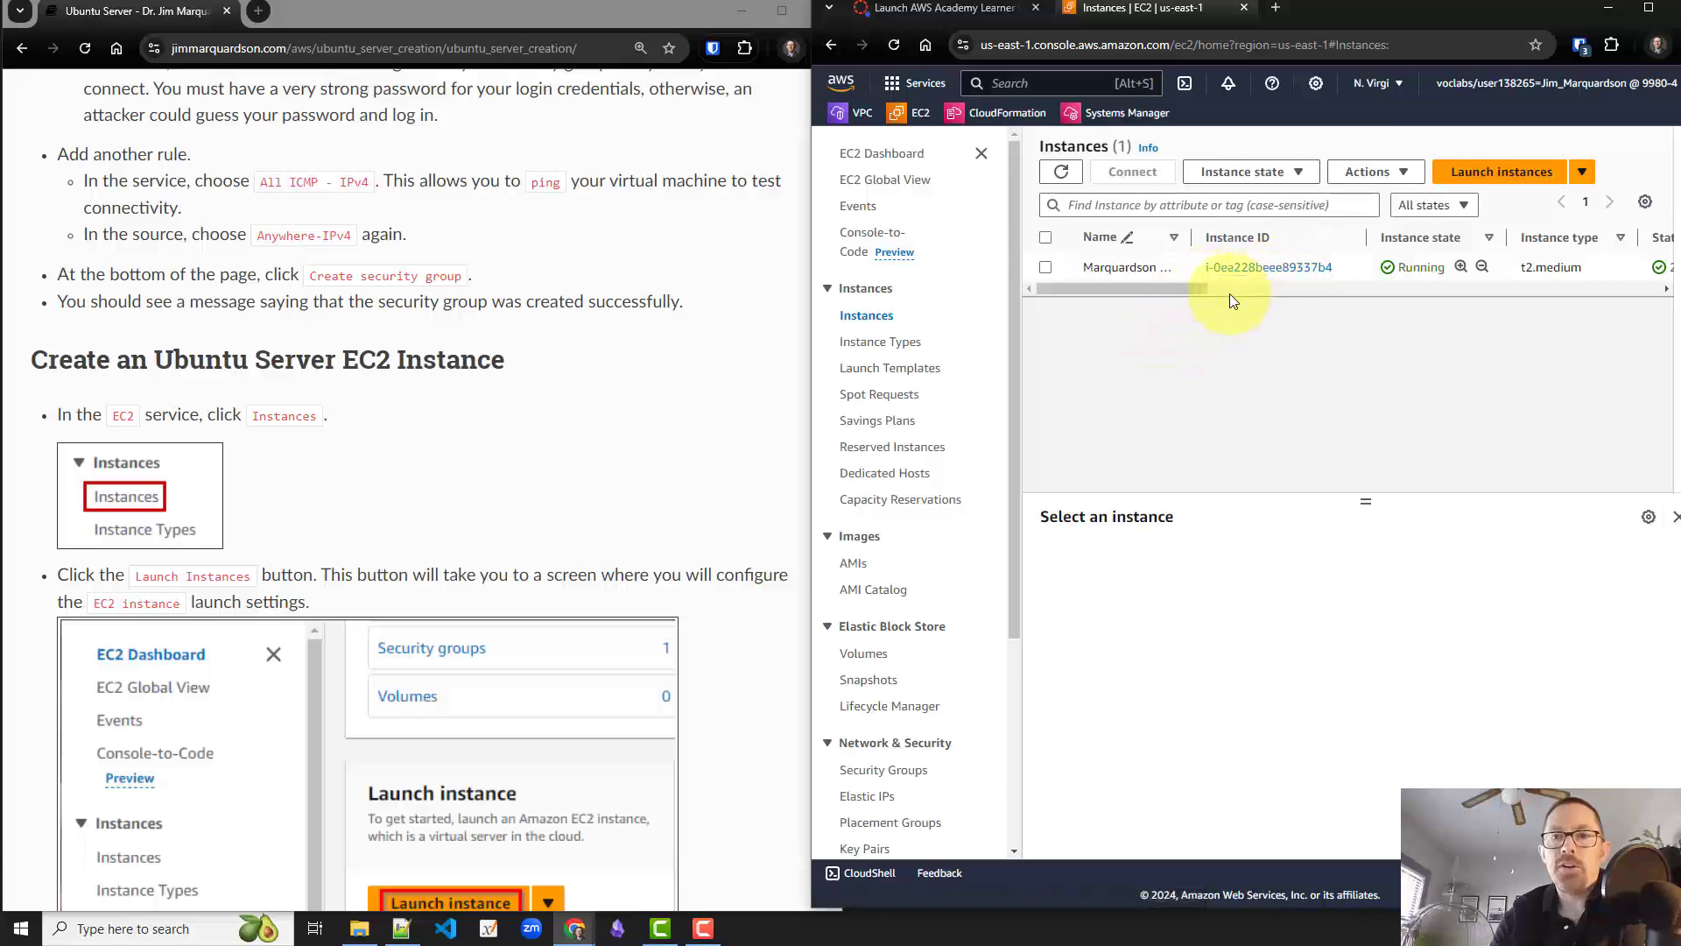
mouse_move(1190, 236)
mouse_down()
mouse_move(1338, 240)
mouse_move(1197, 248)
mouse_up()
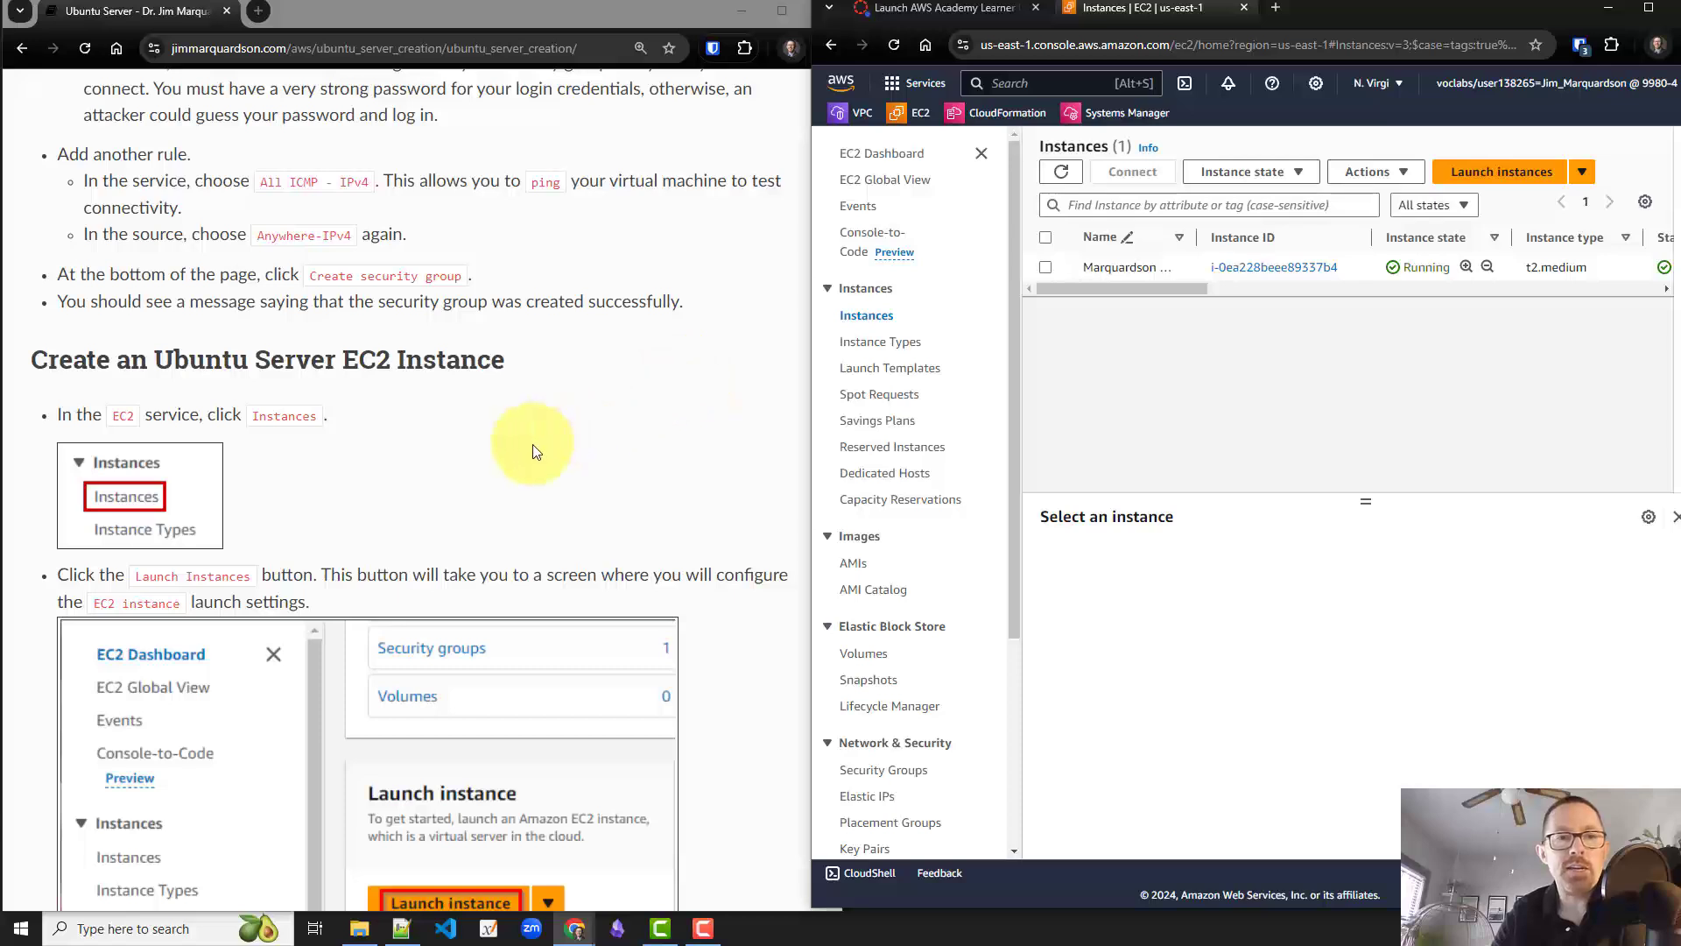
click(1493, 173)
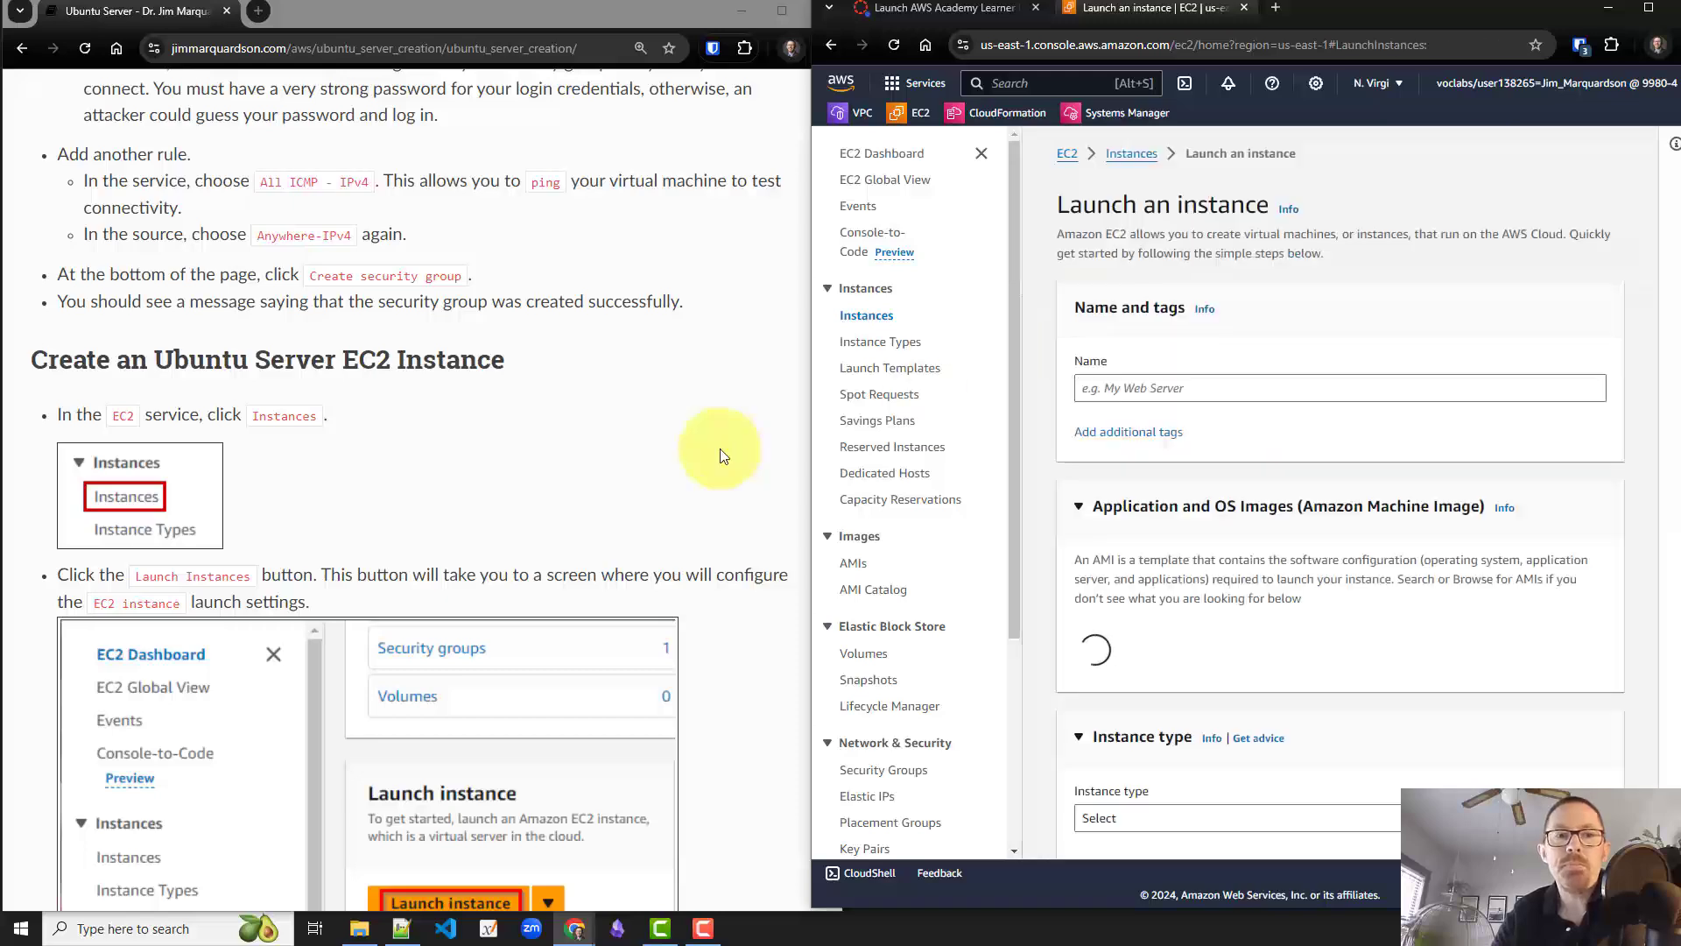
Name the instance with the owner's last name followed by "Ubuntu Server" and choose the Ubuntu Server 24.04 LTS quick-start image.
scroll(716, 453, down, 2)
scroll(720, 455, down, 5)
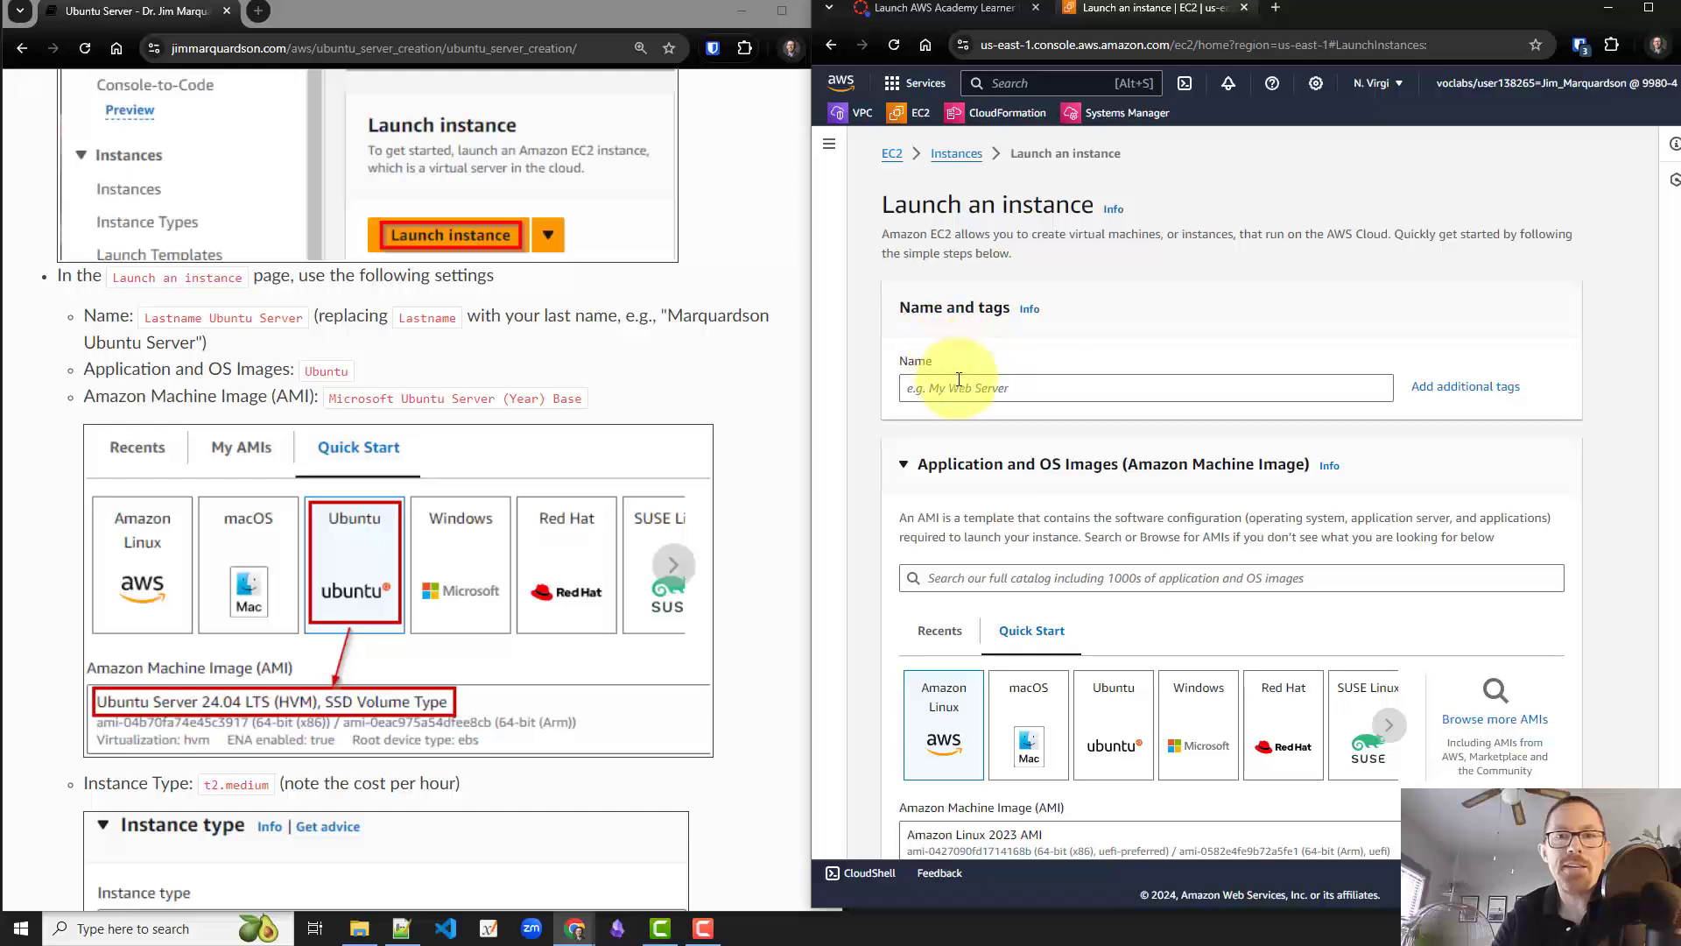
click(958, 386)
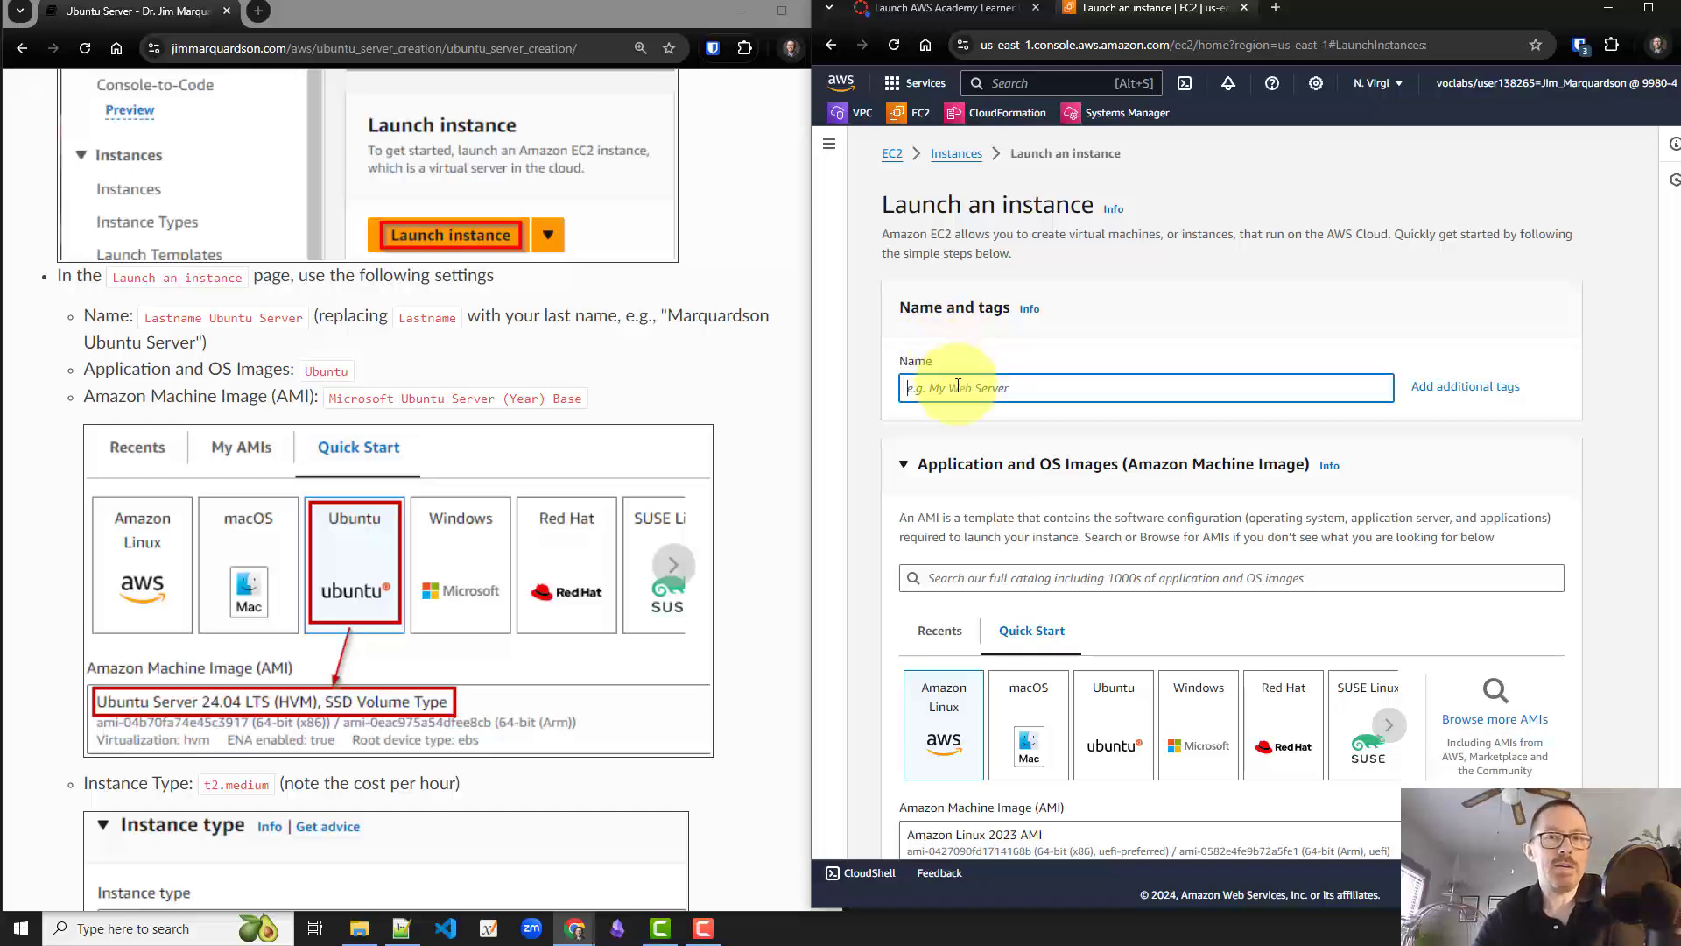
text(Marquardson Ubuntu Server)
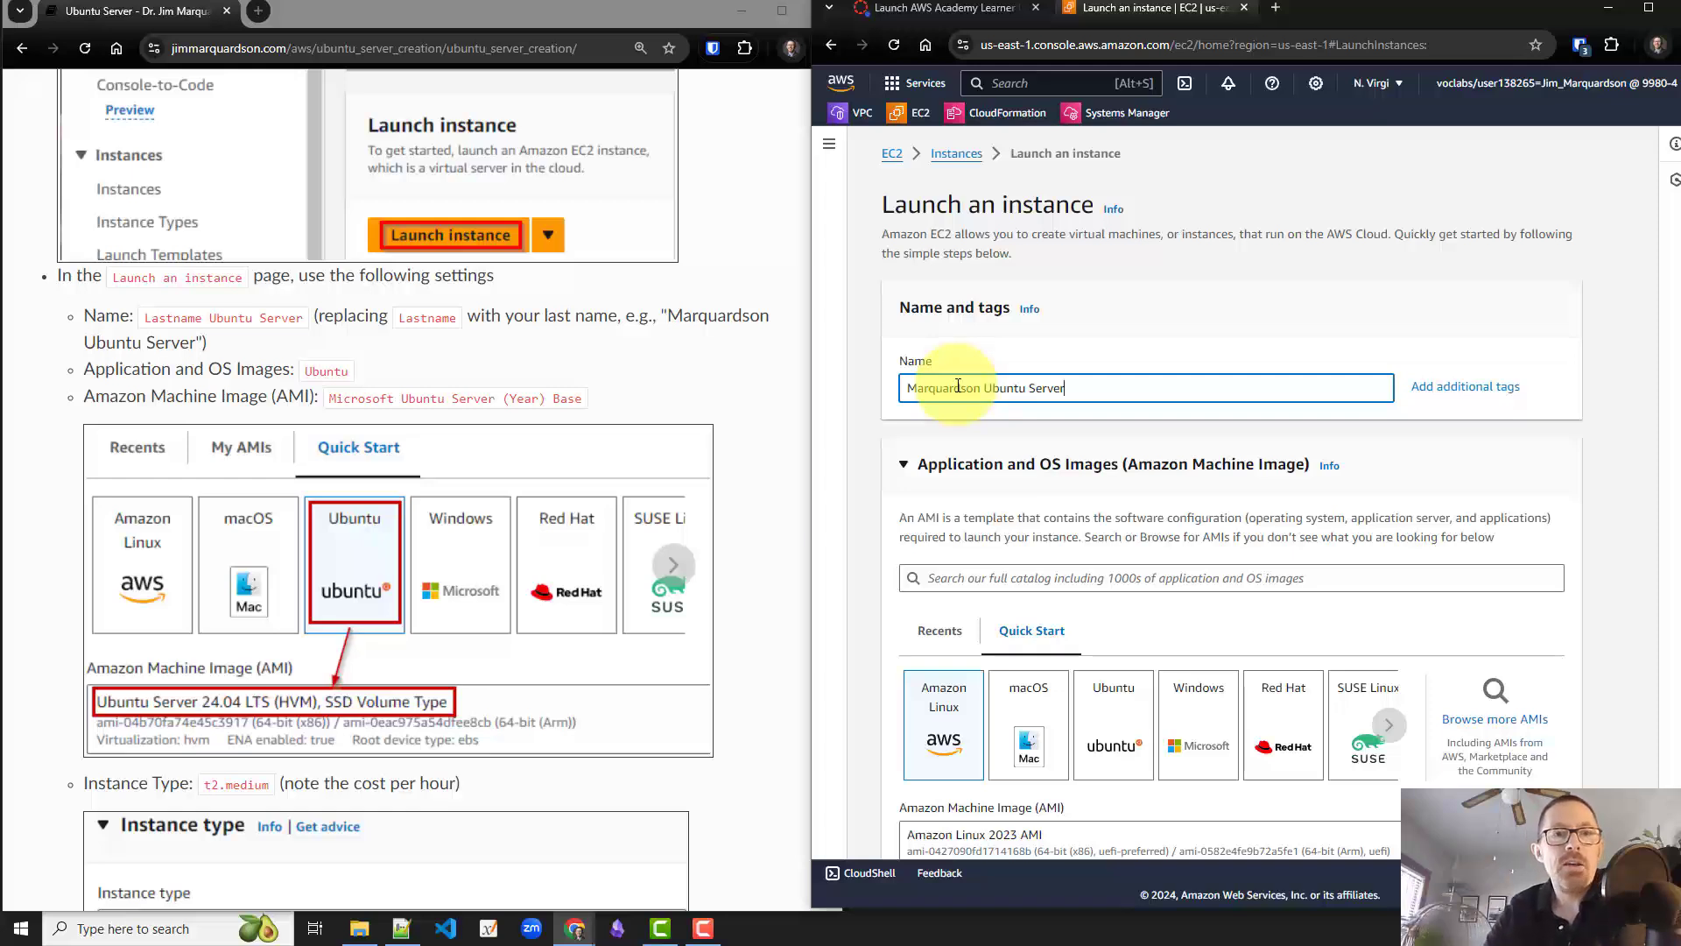
scroll(957, 387, down, 3)
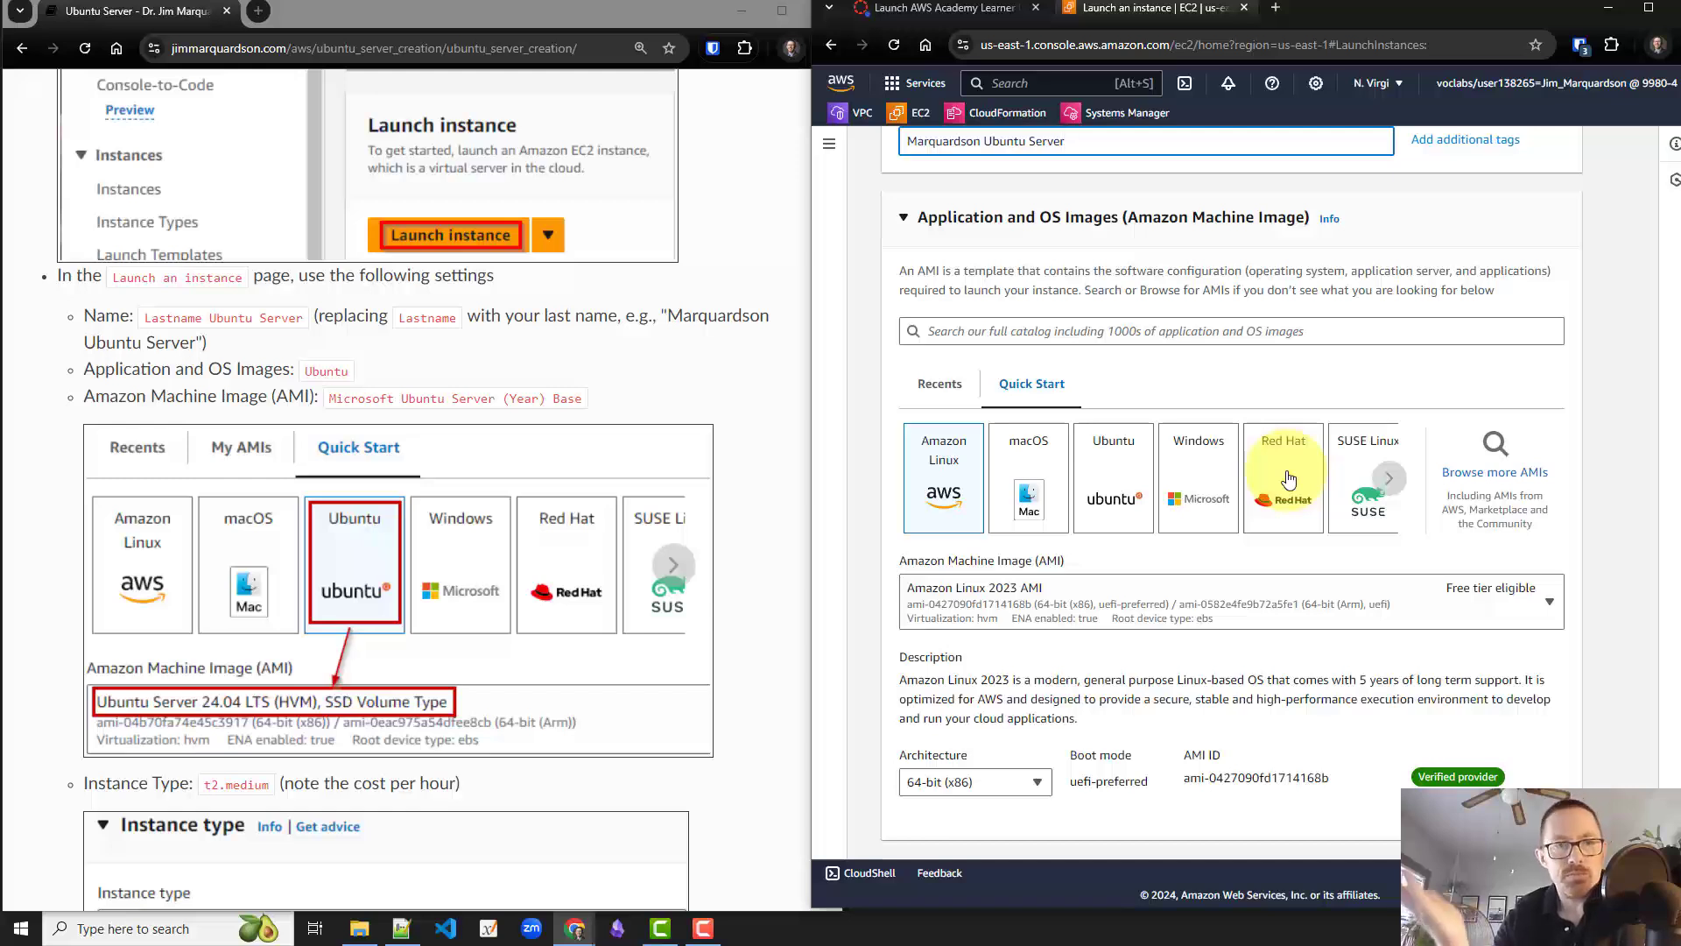
click(1114, 486)
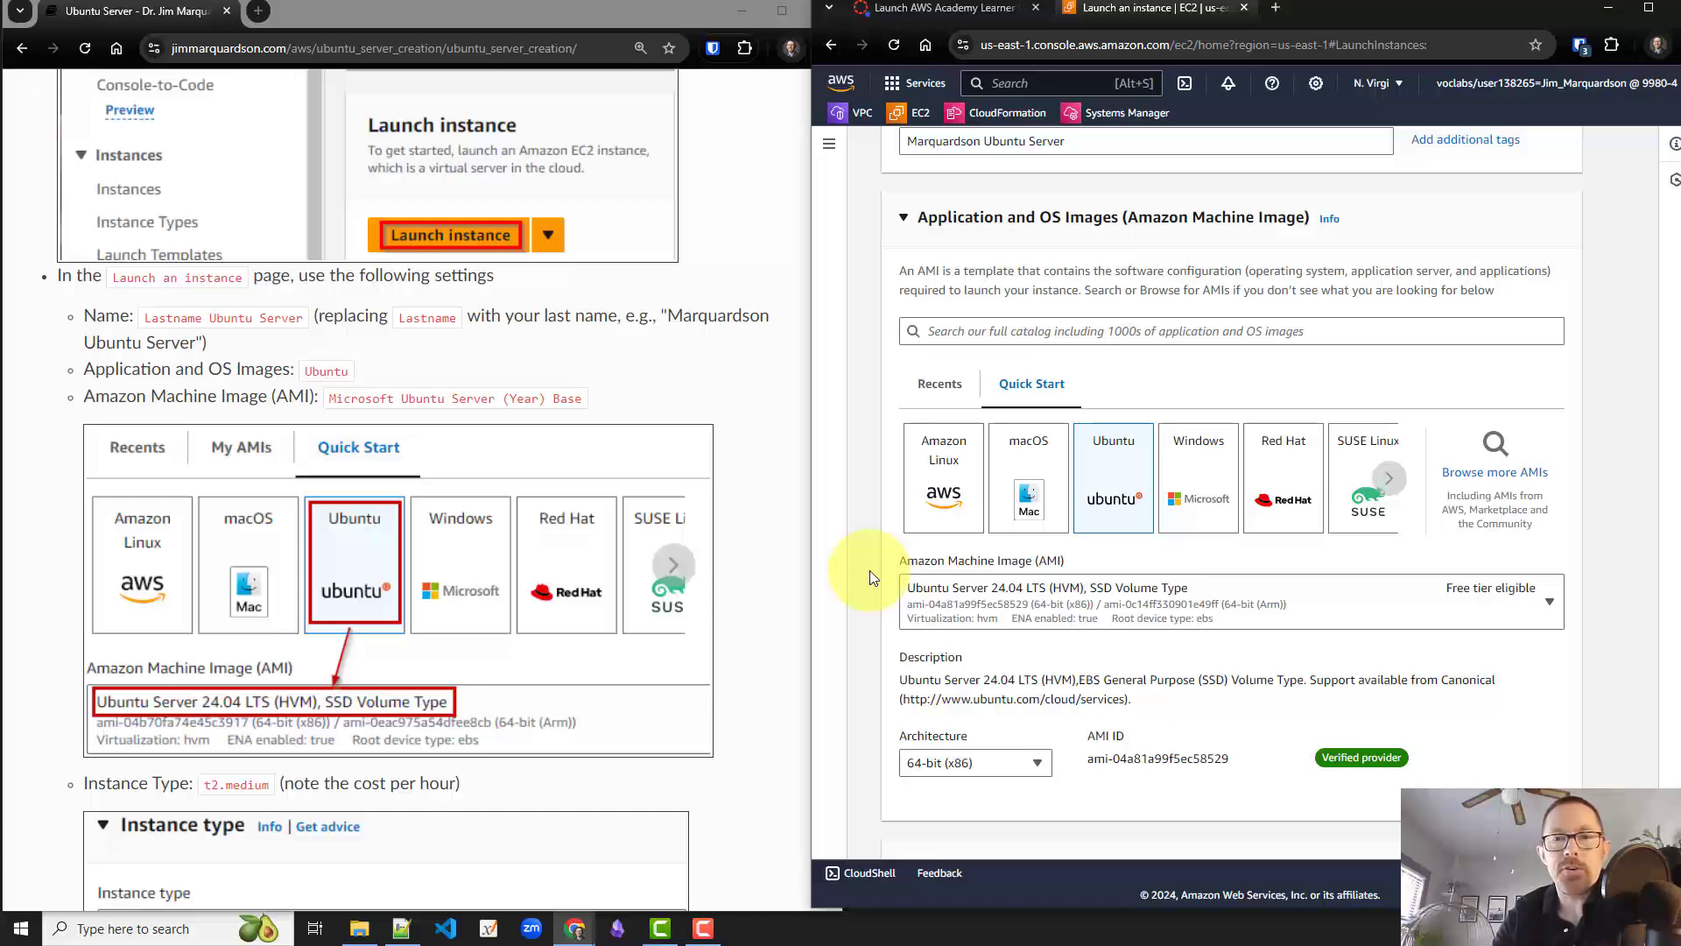
Set the new instance's type to t2.medium, as the exercise instructions specify.
scroll(871, 576, down, 1)
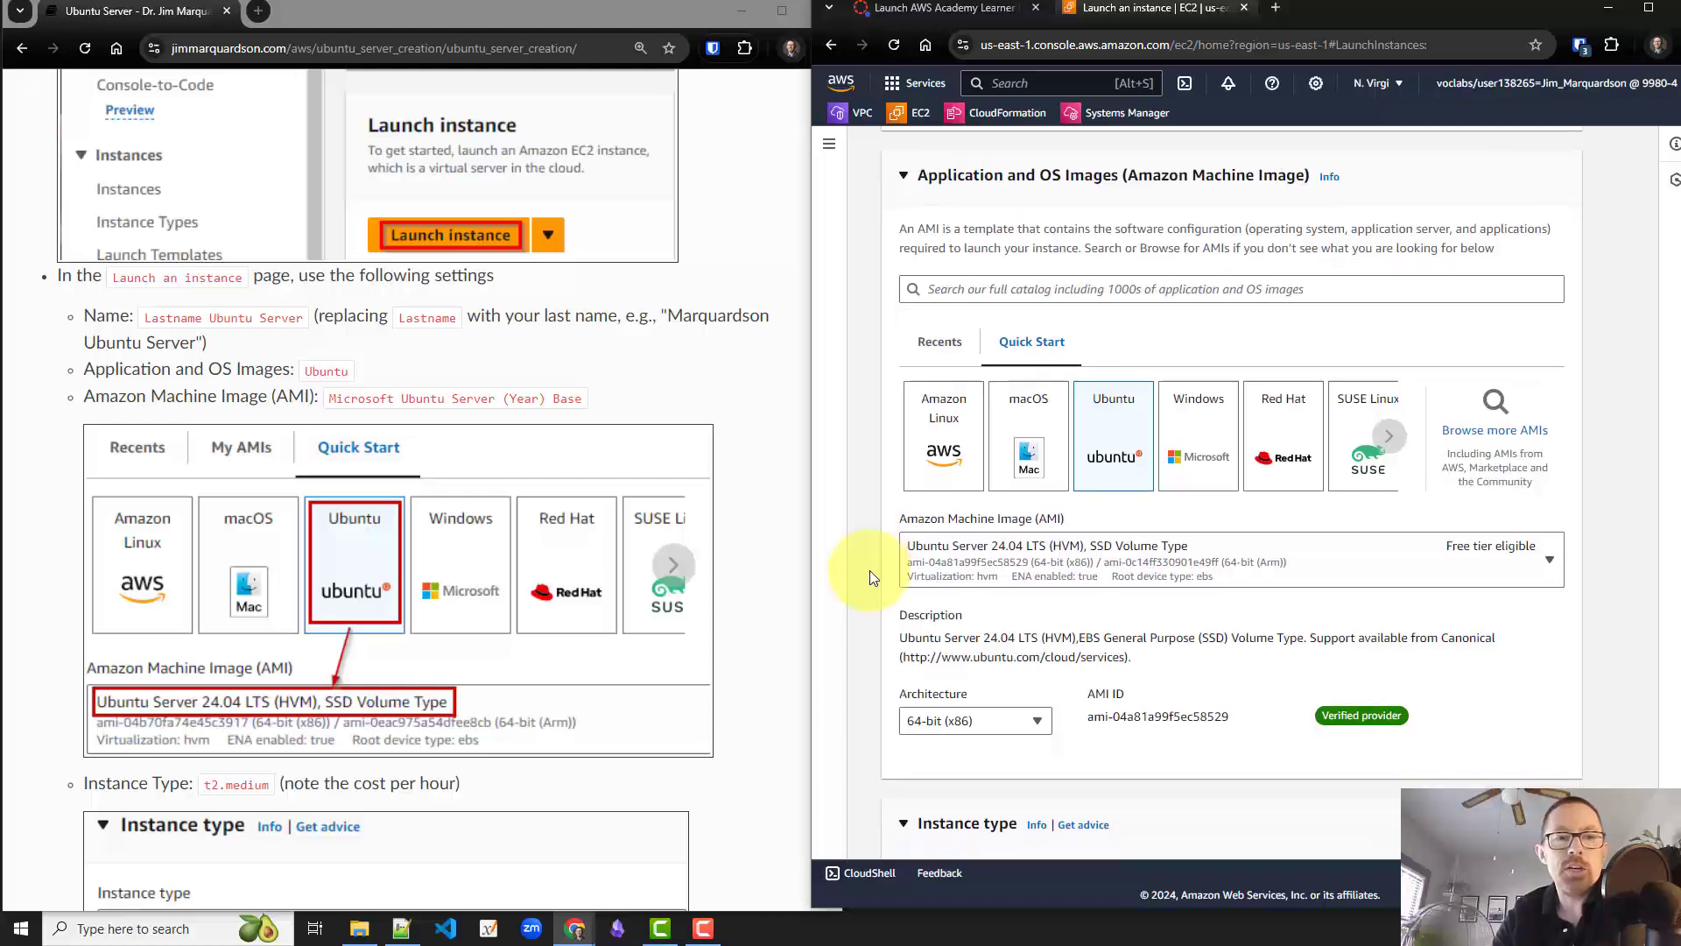
scroll(867, 574, down, 4)
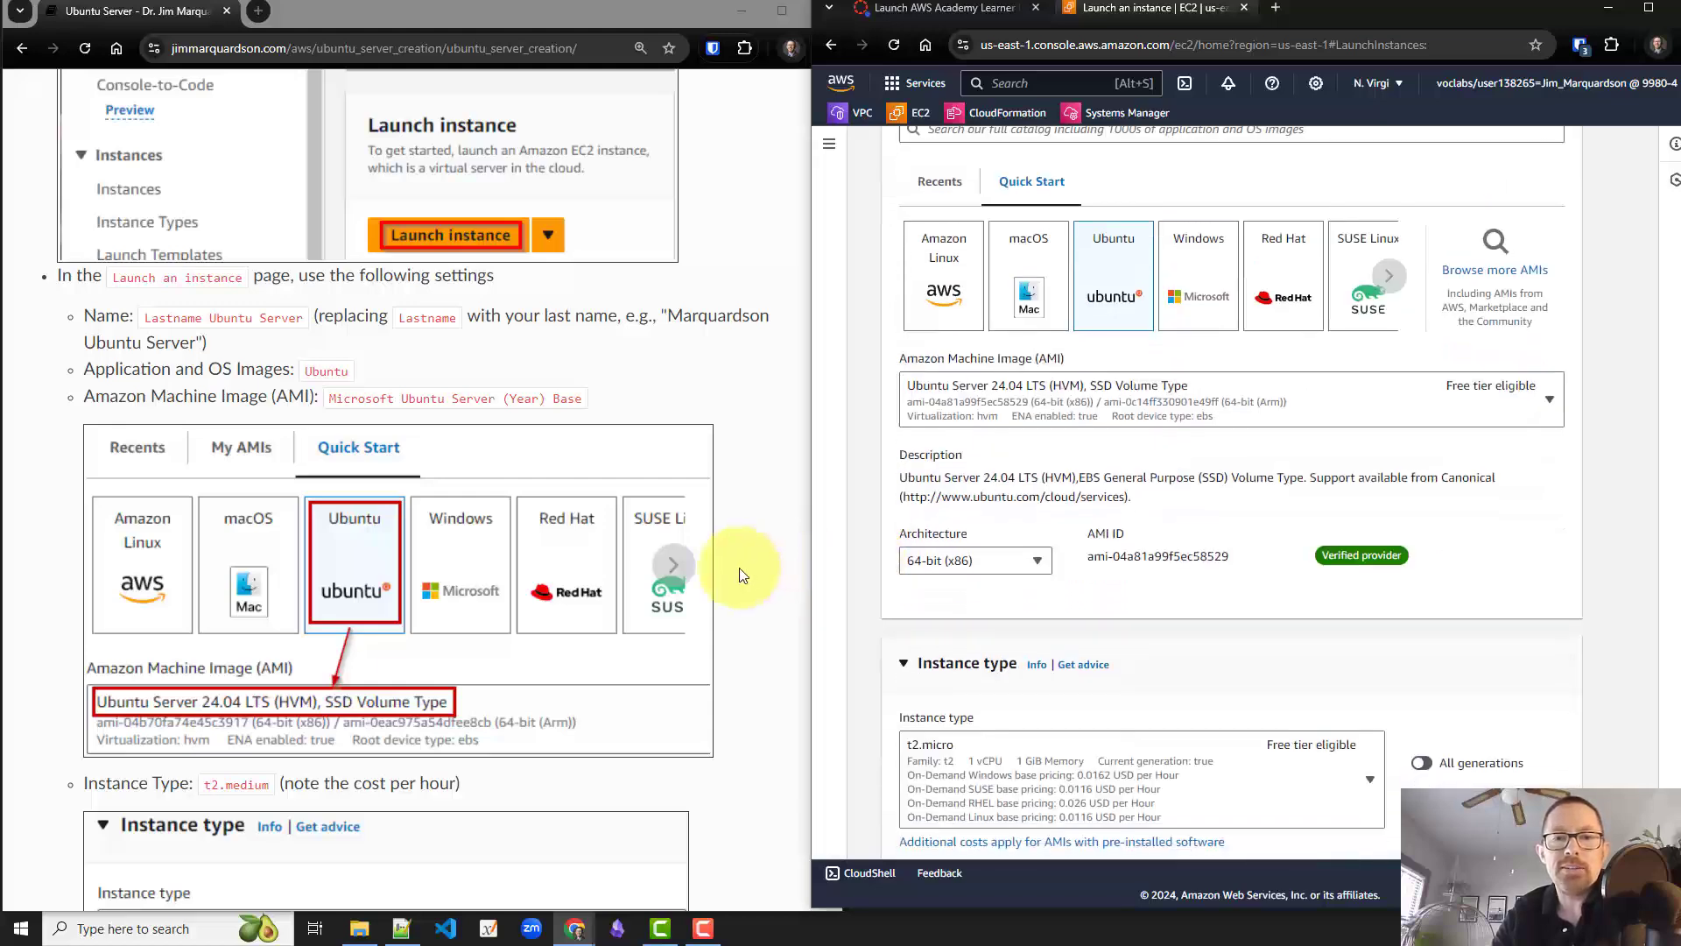
scroll(740, 575, down, 5)
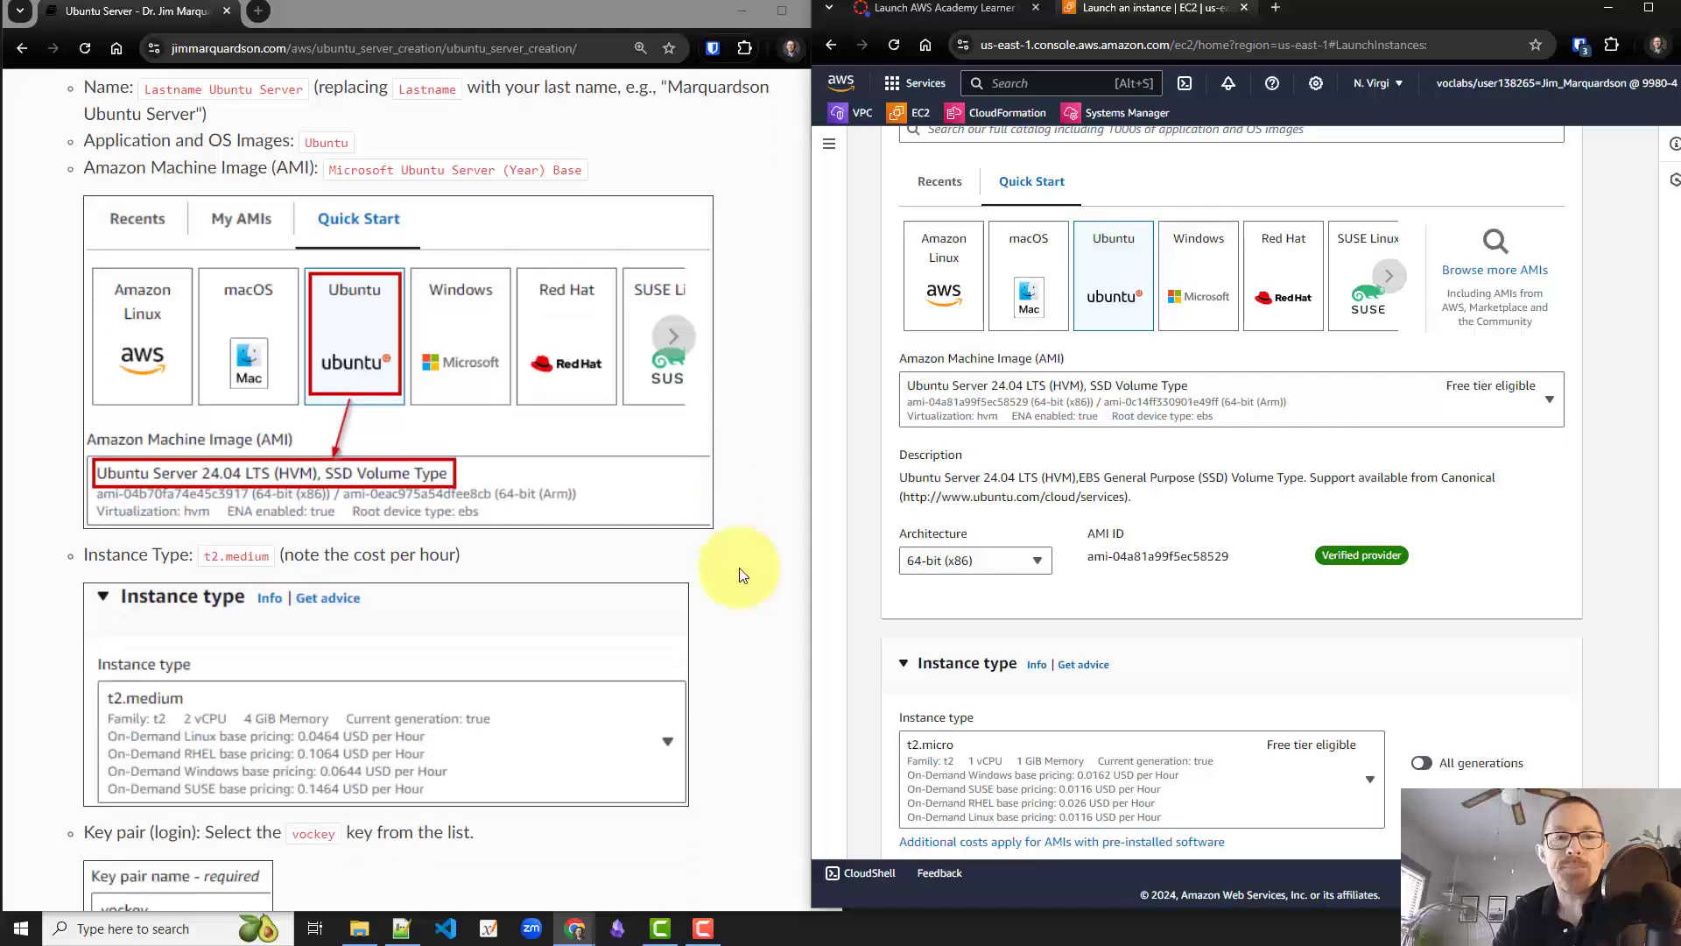
scroll(740, 575, down, 3)
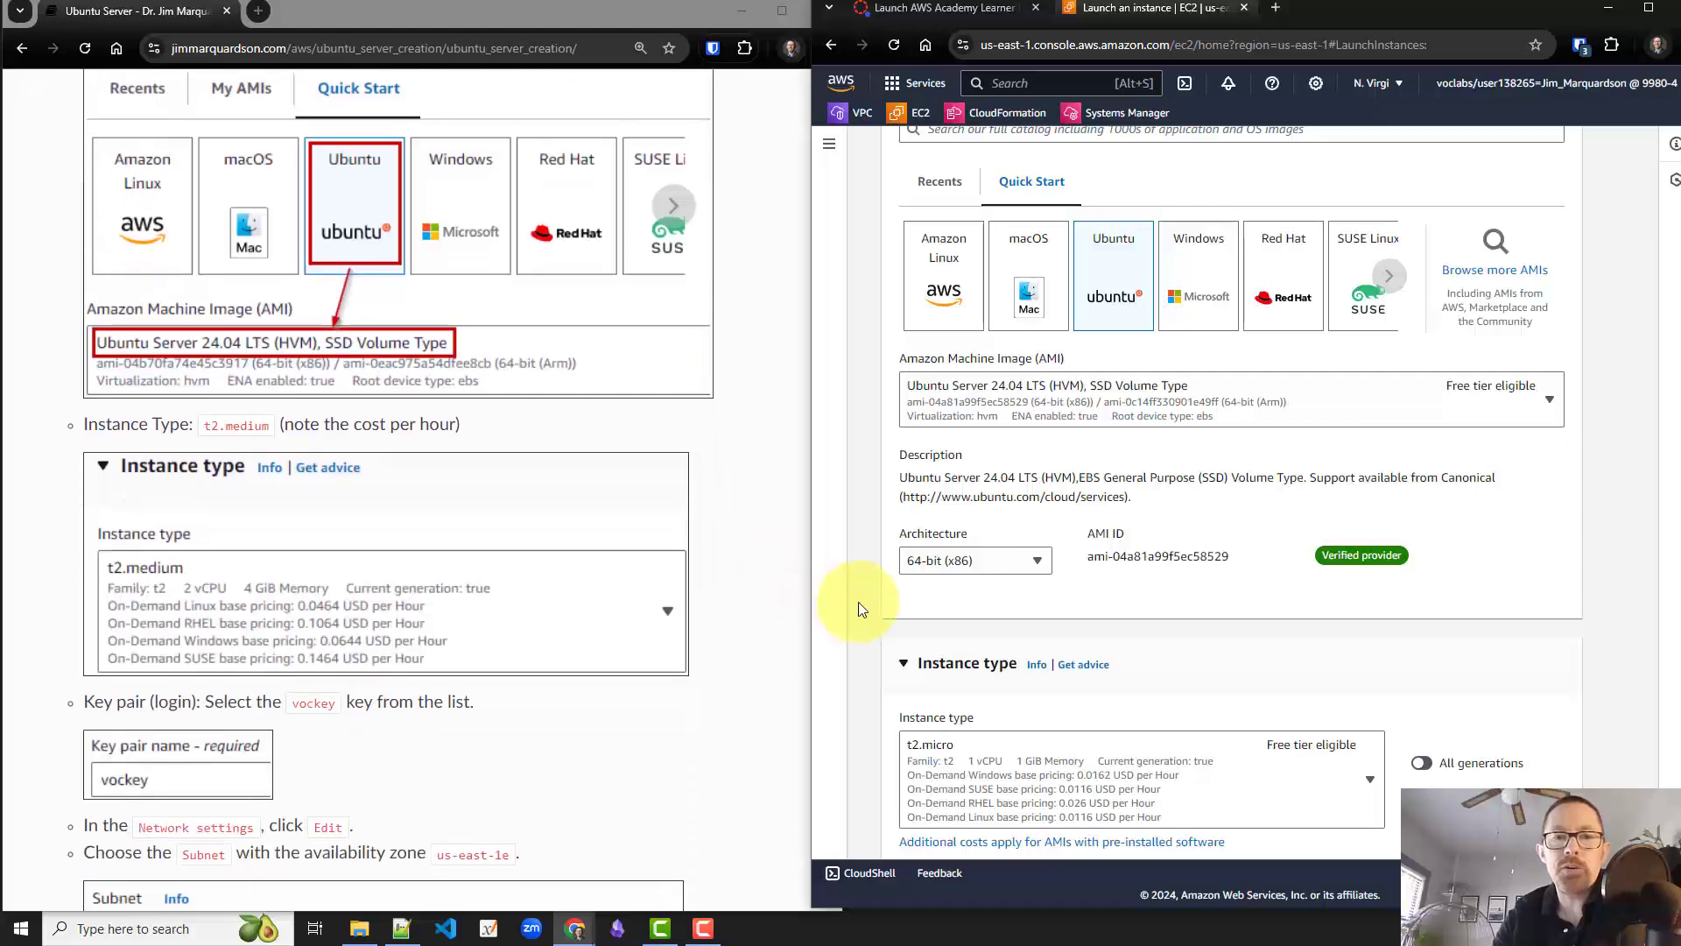
scroll(858, 601, down, 4)
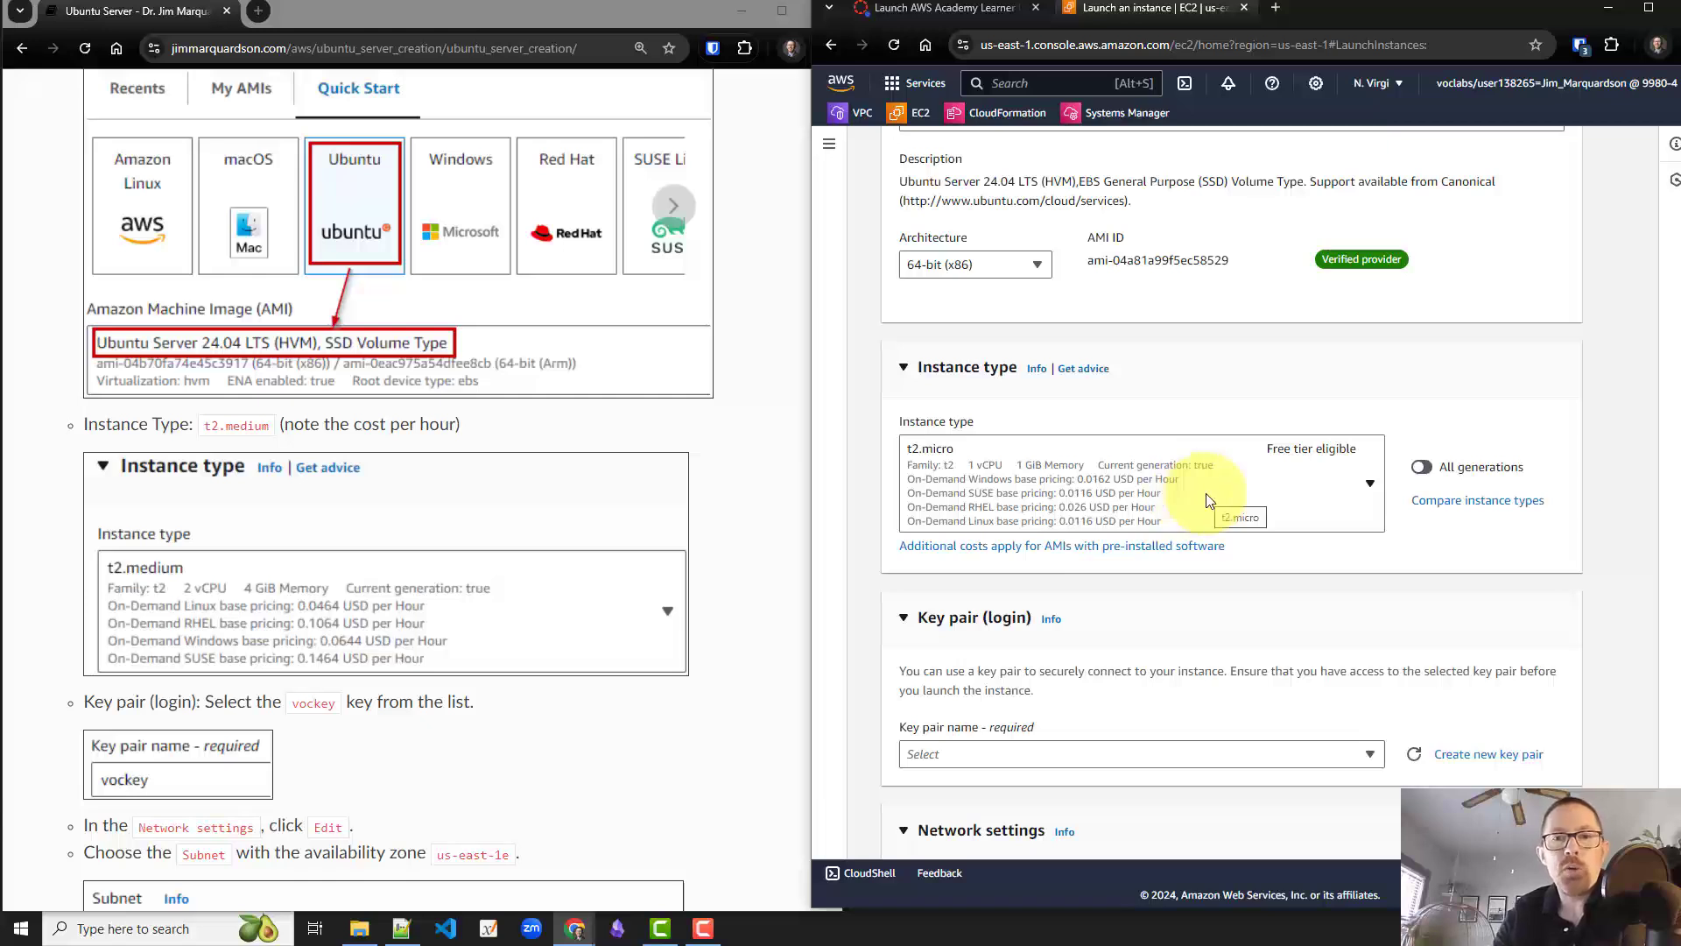
click(1338, 483)
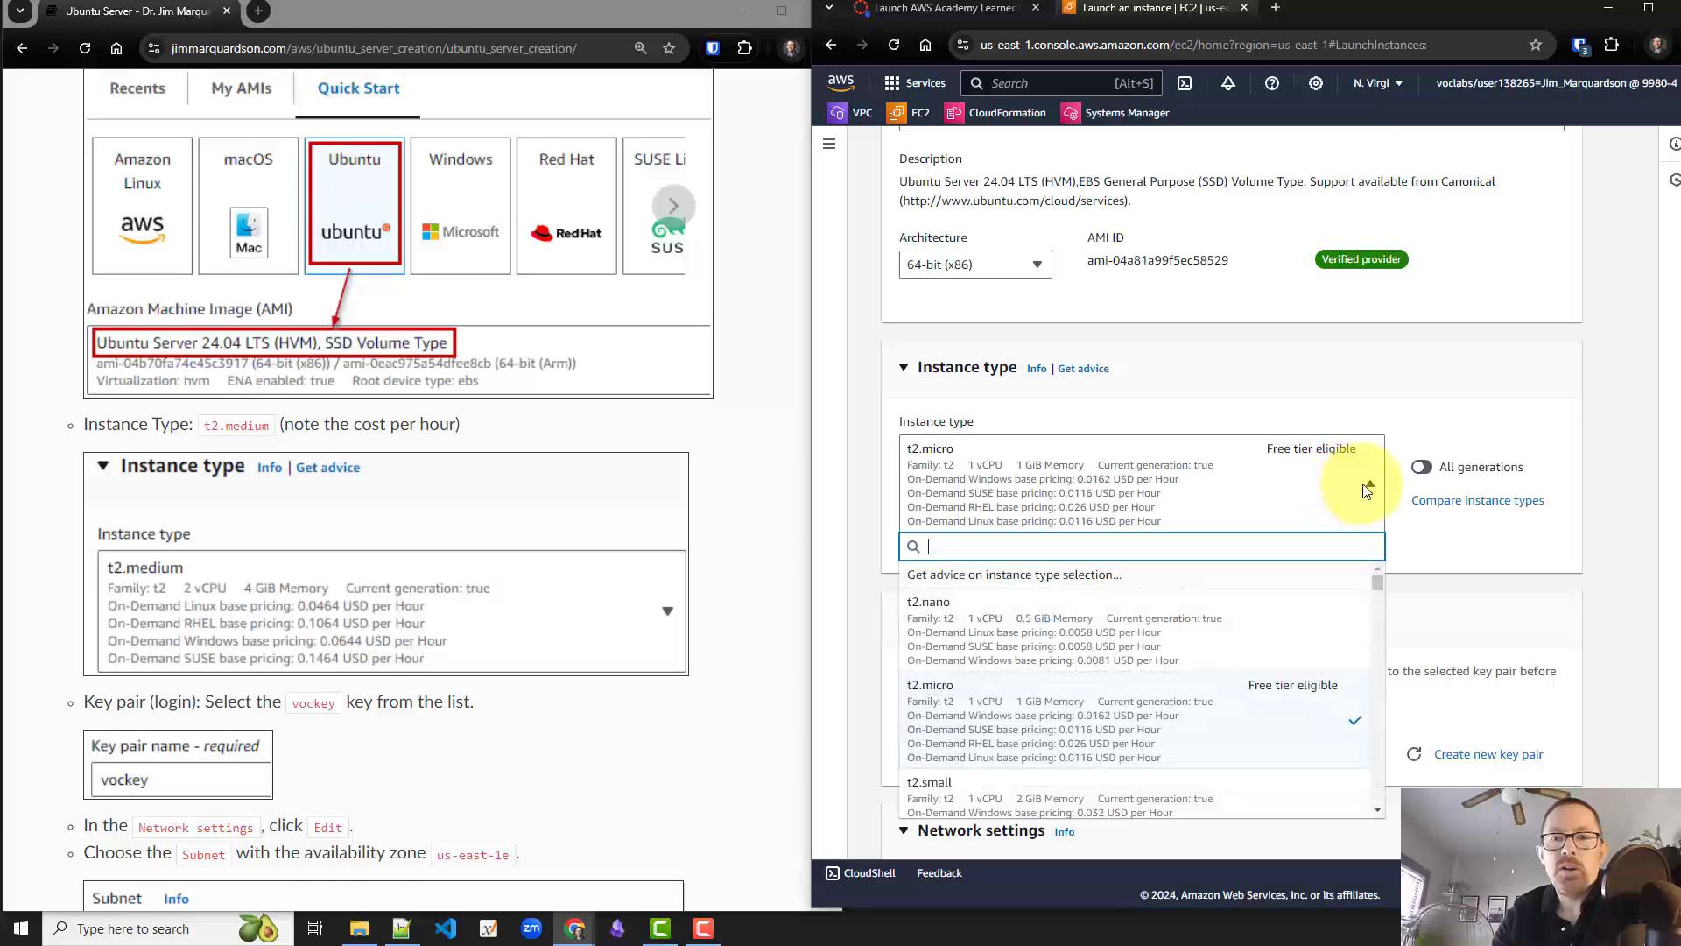
scroll(1262, 652, down, 2)
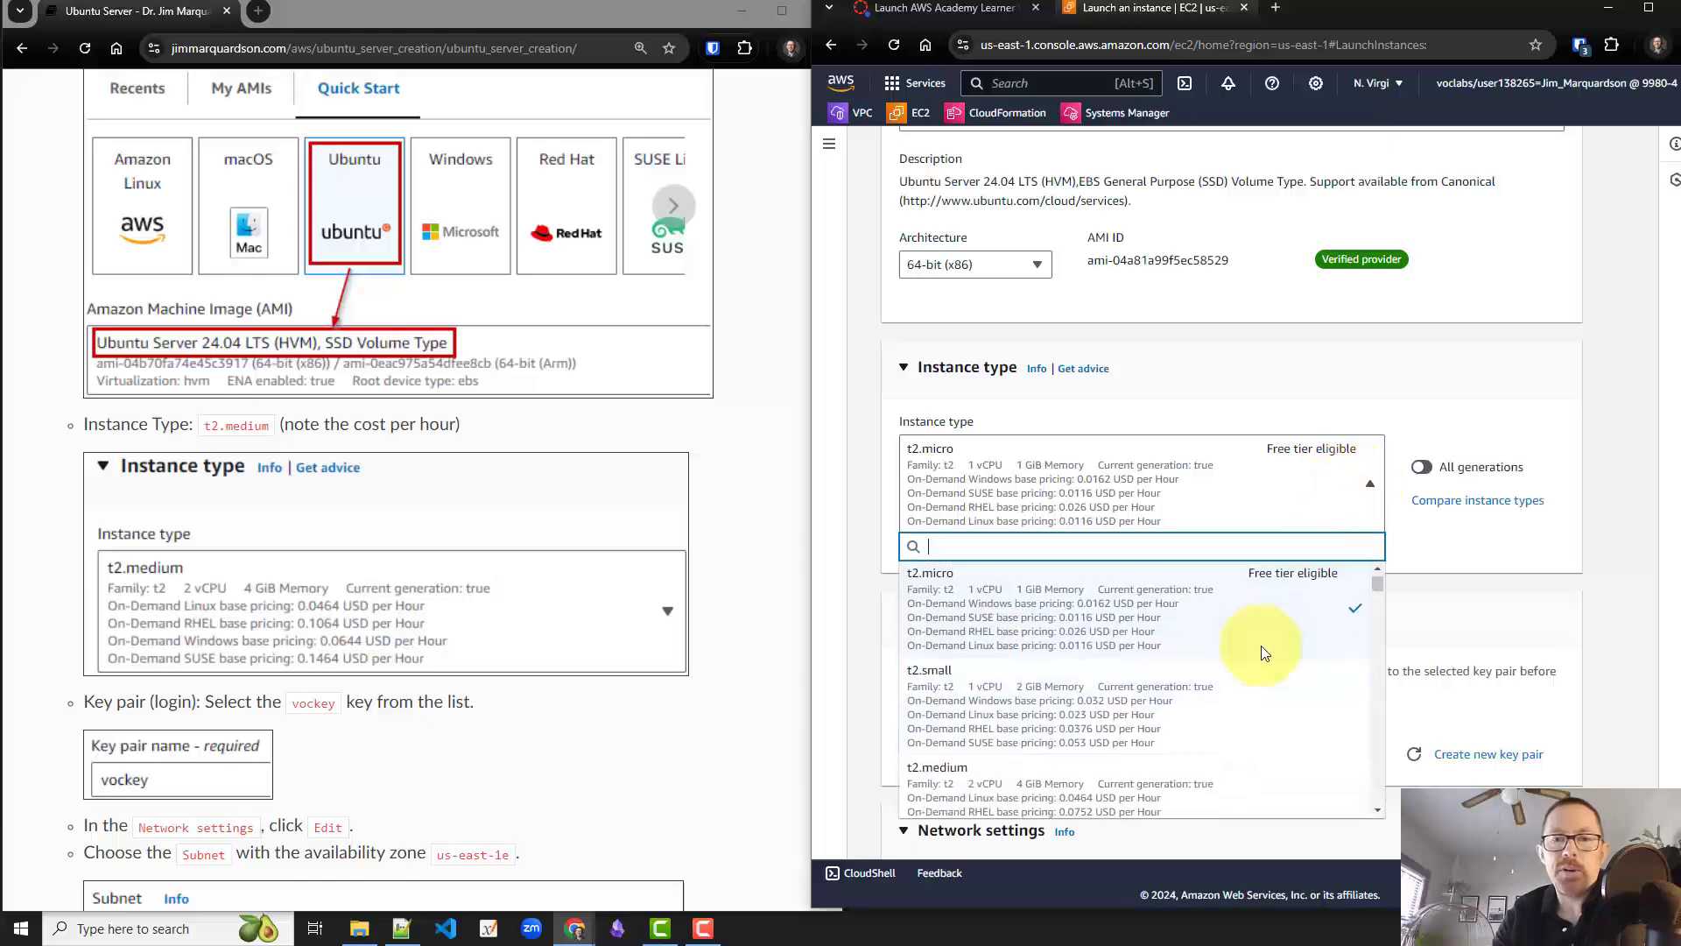
scroll(1261, 651, down, 1)
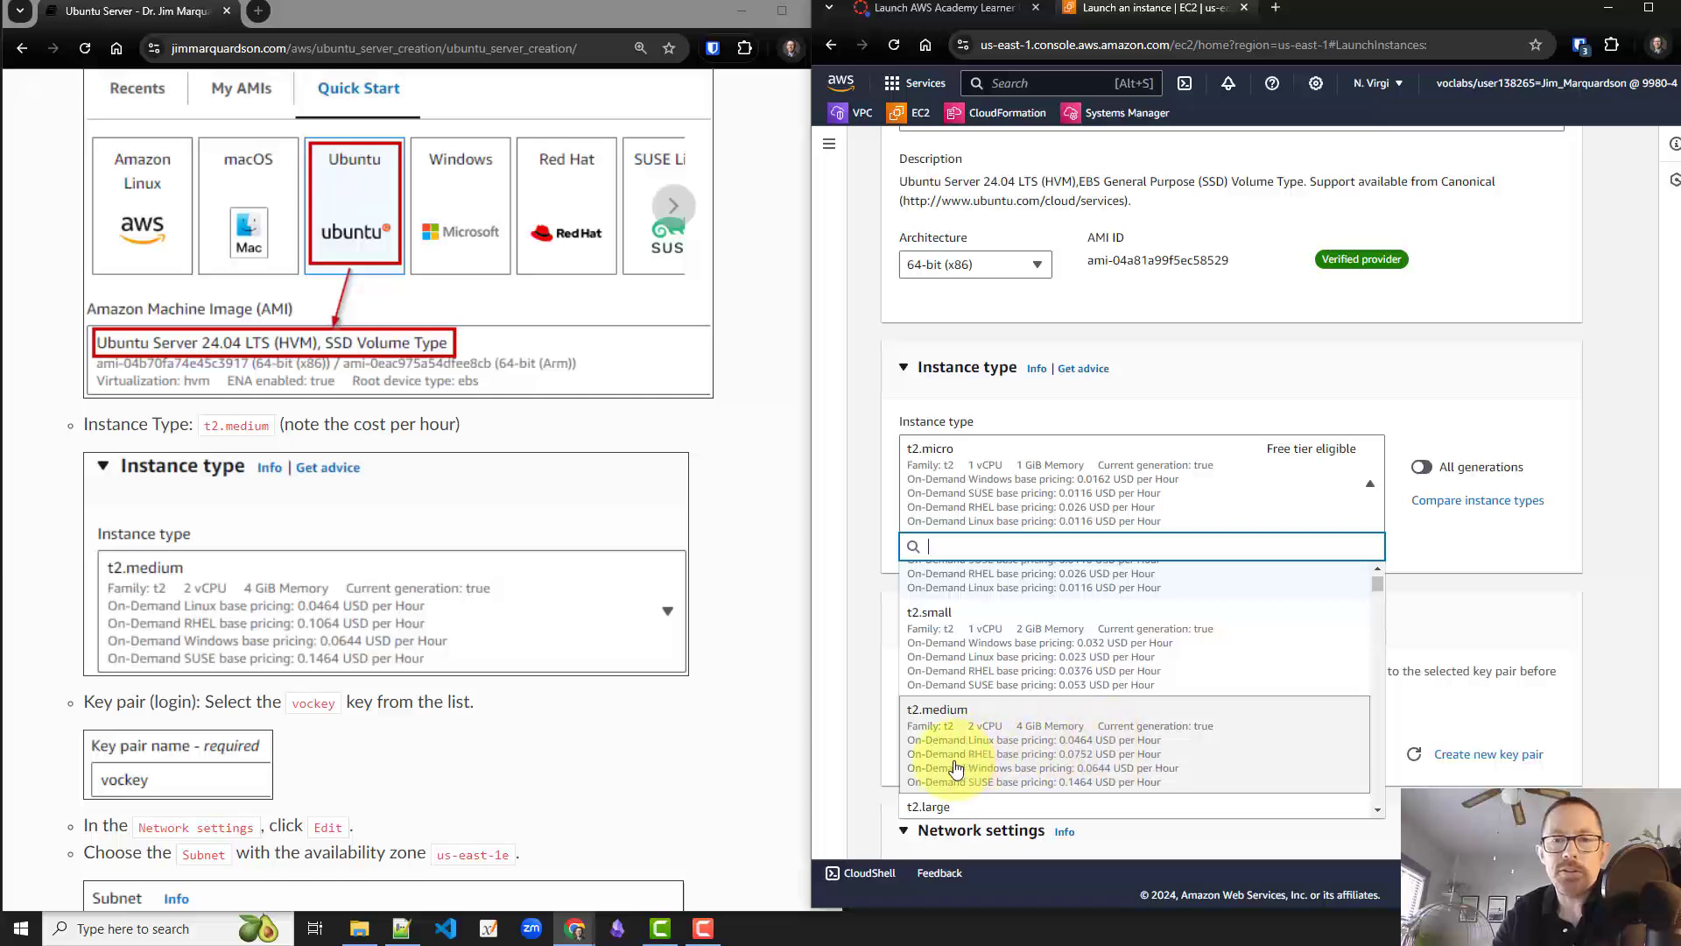
click(1083, 749)
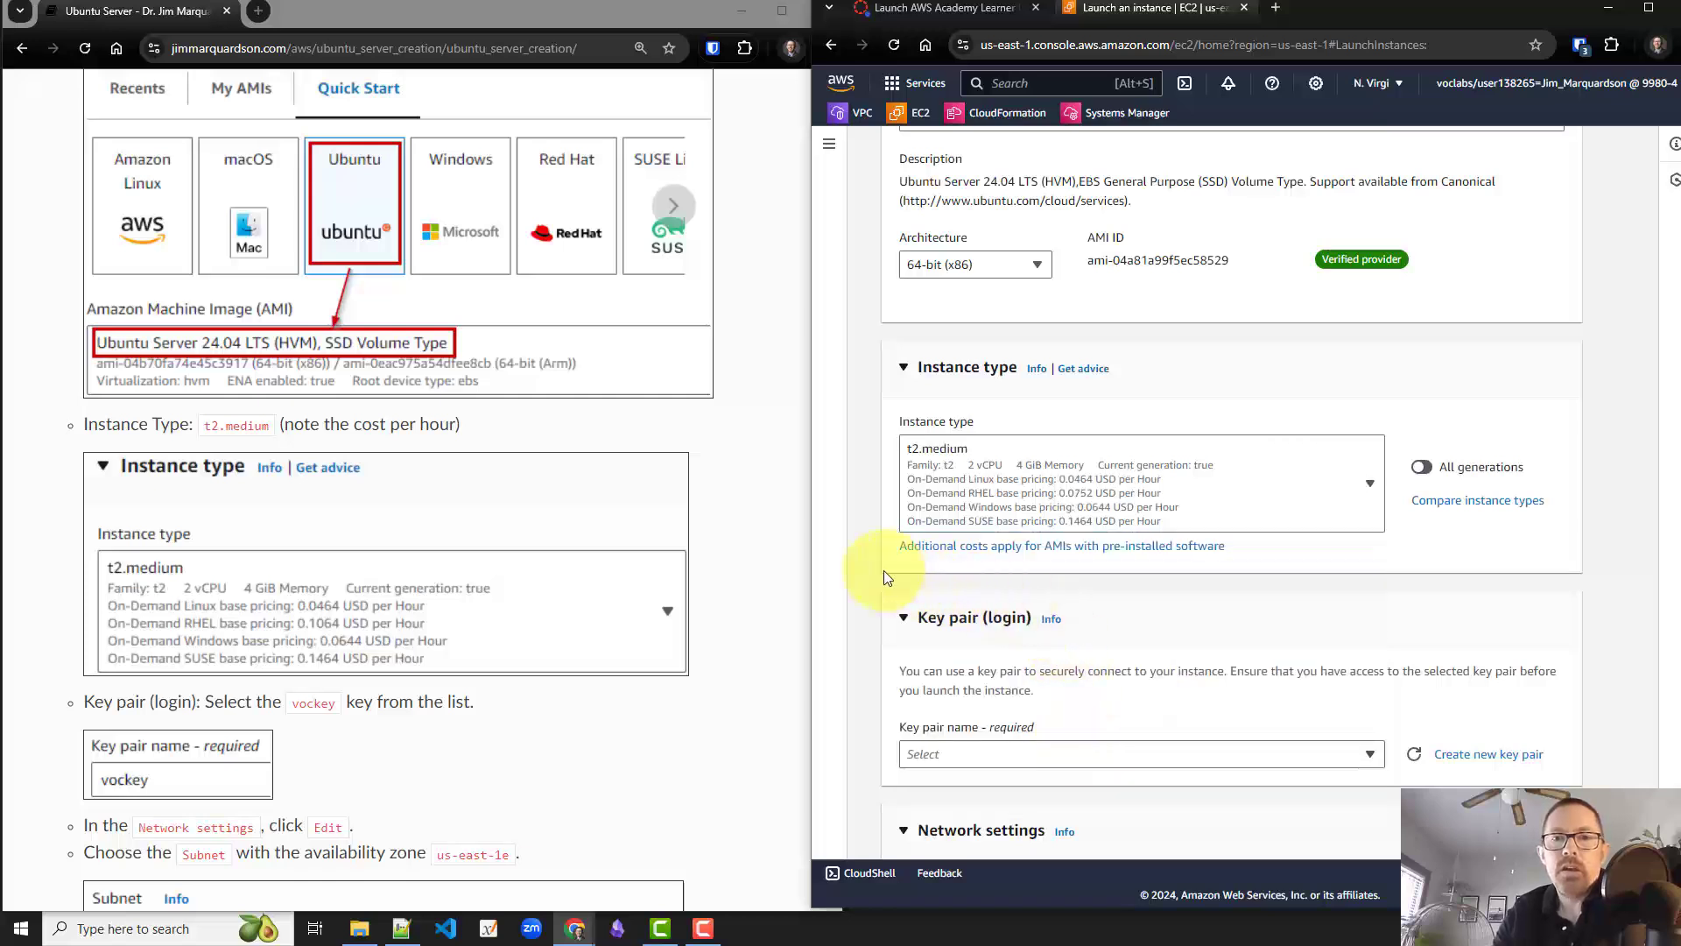
scroll(884, 571, down, 1)
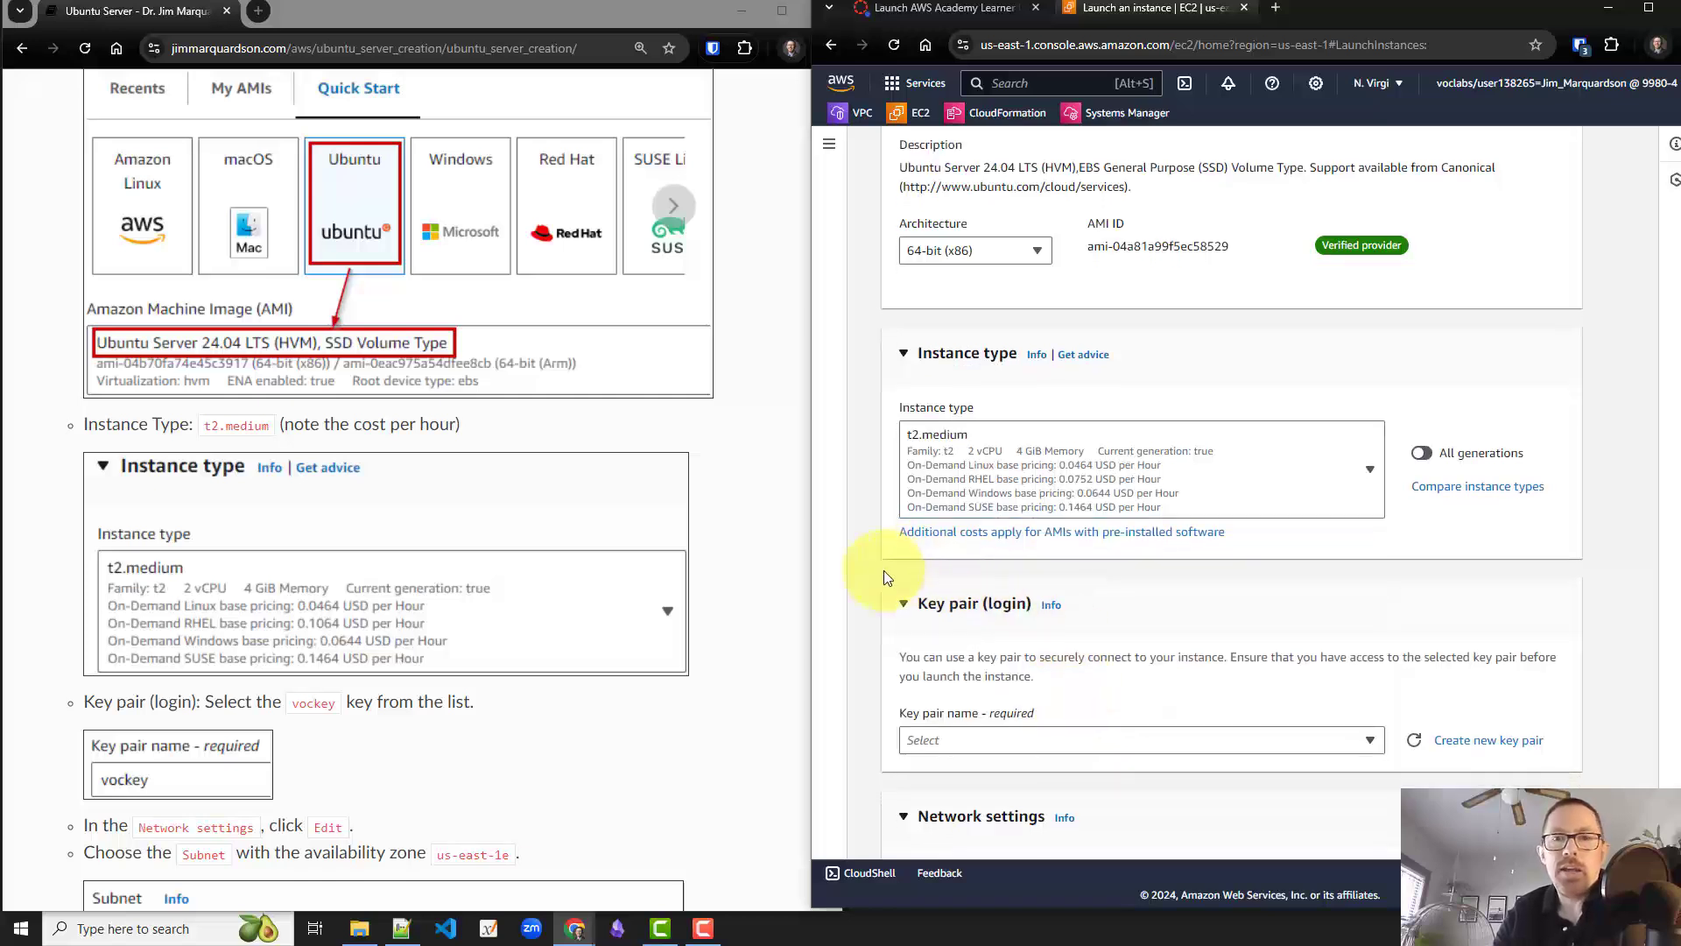
right_click(885, 578)
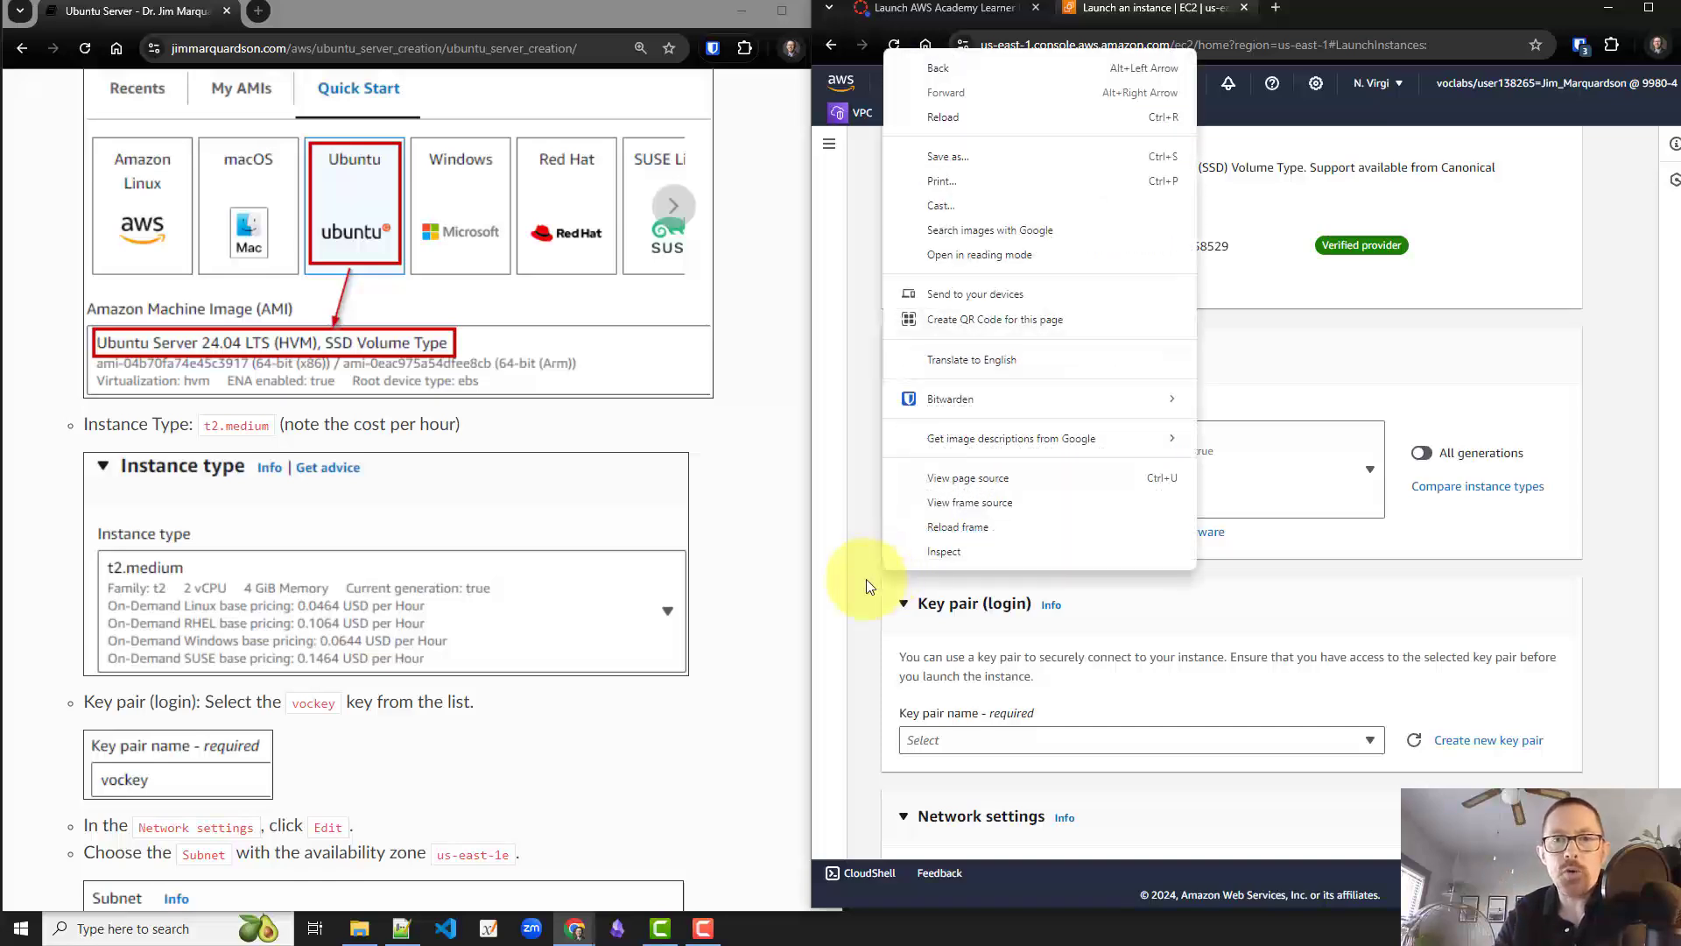
Select vockey as the key pair for logging in to the new instance.
click(866, 579)
scroll(865, 579, down, 2)
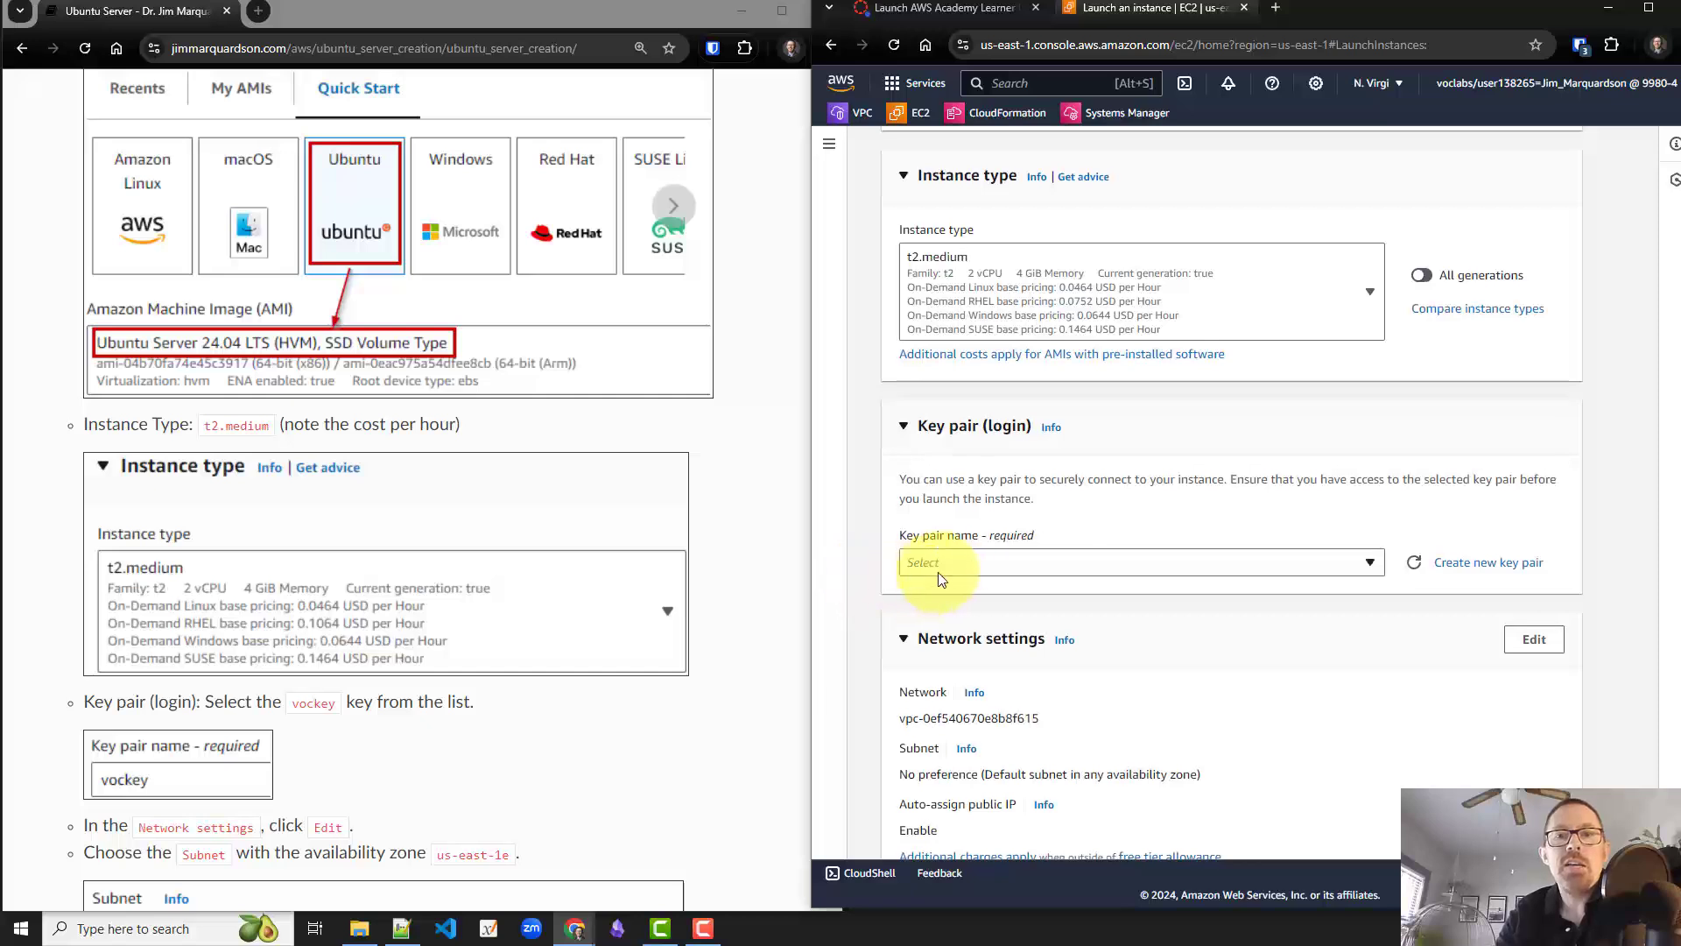
click(951, 561)
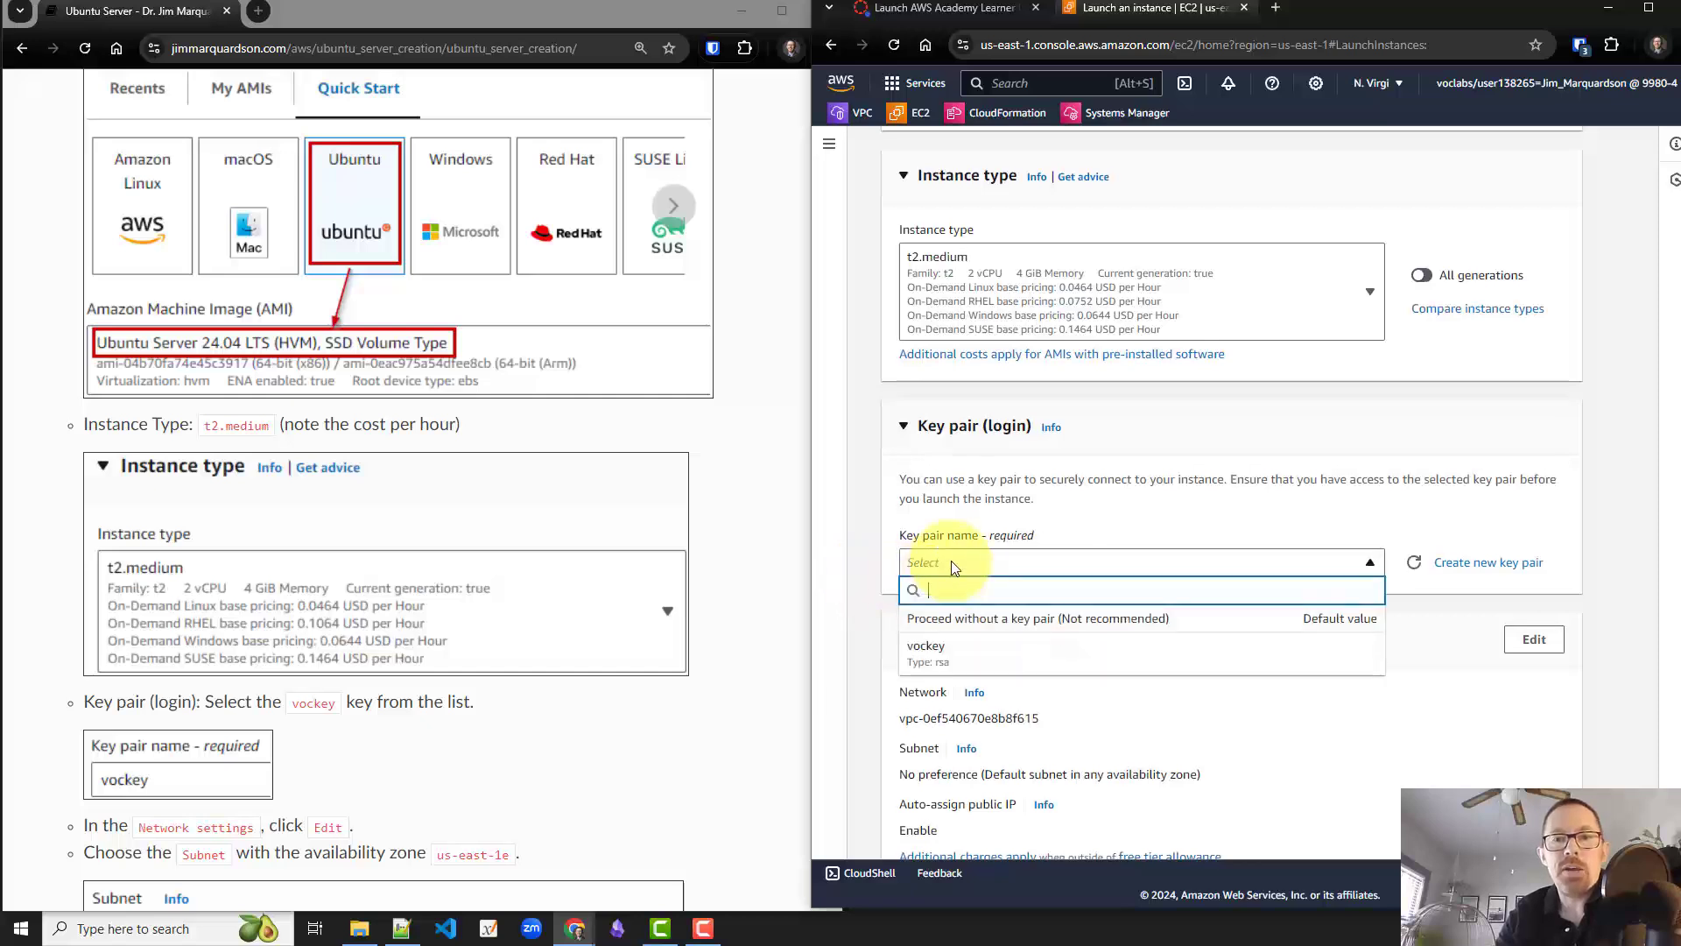
click(975, 655)
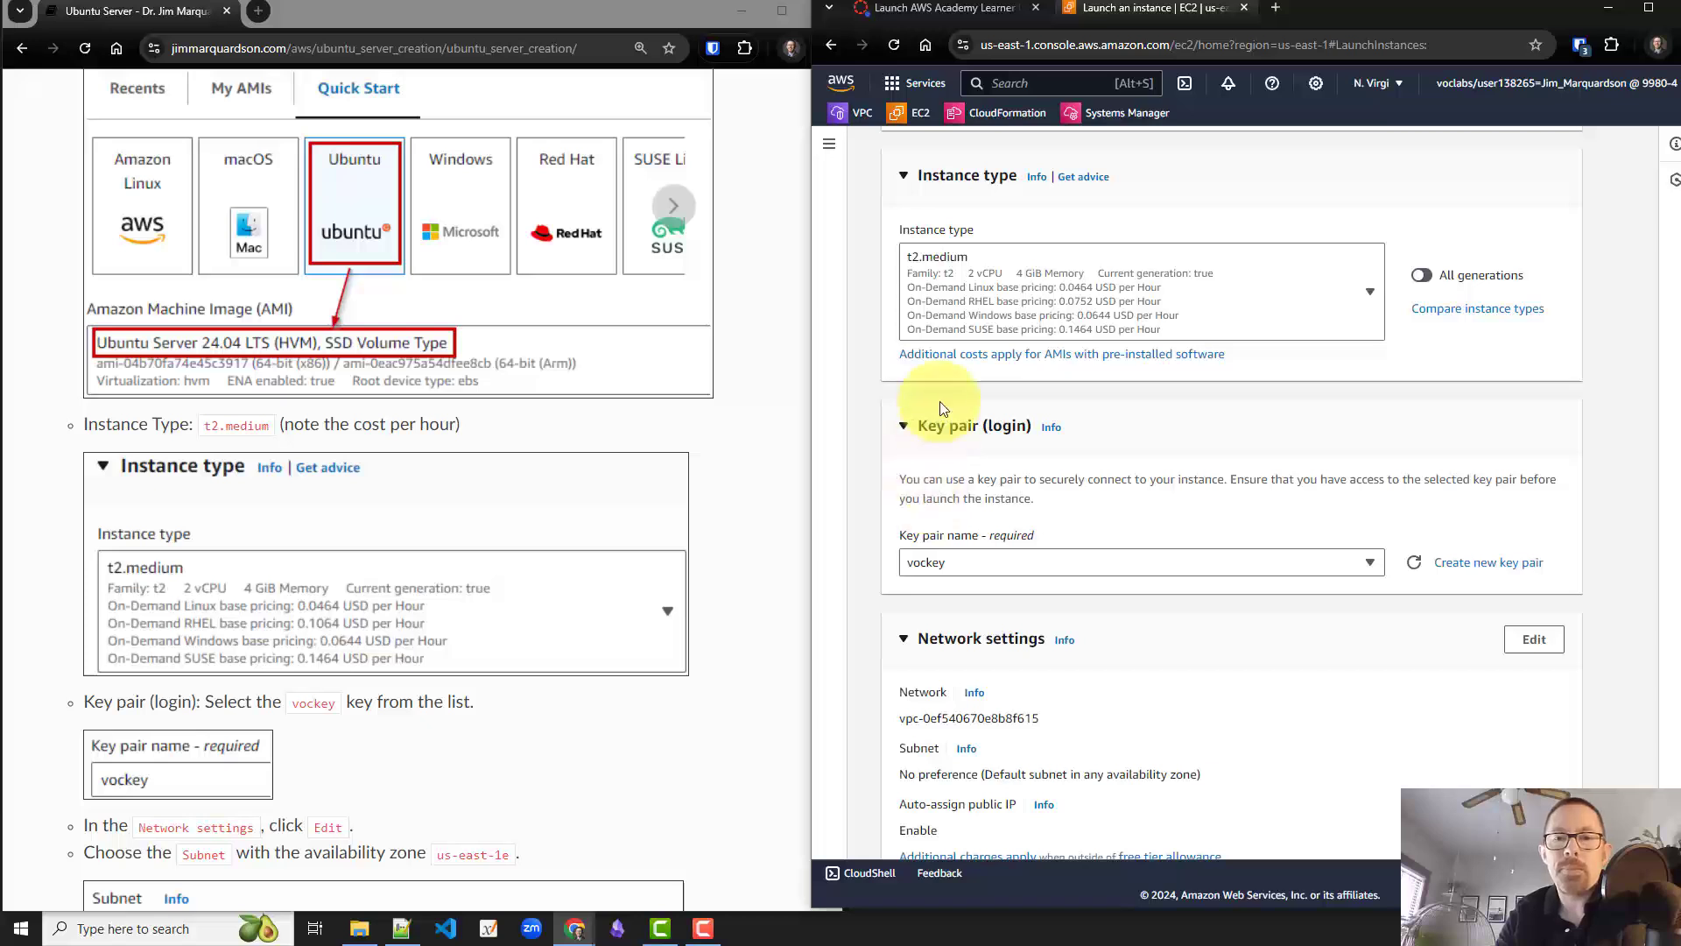
Check the AWS details in the Learner Lab for the SSH key download options, and return to the instance launch page.
click(952, 13)
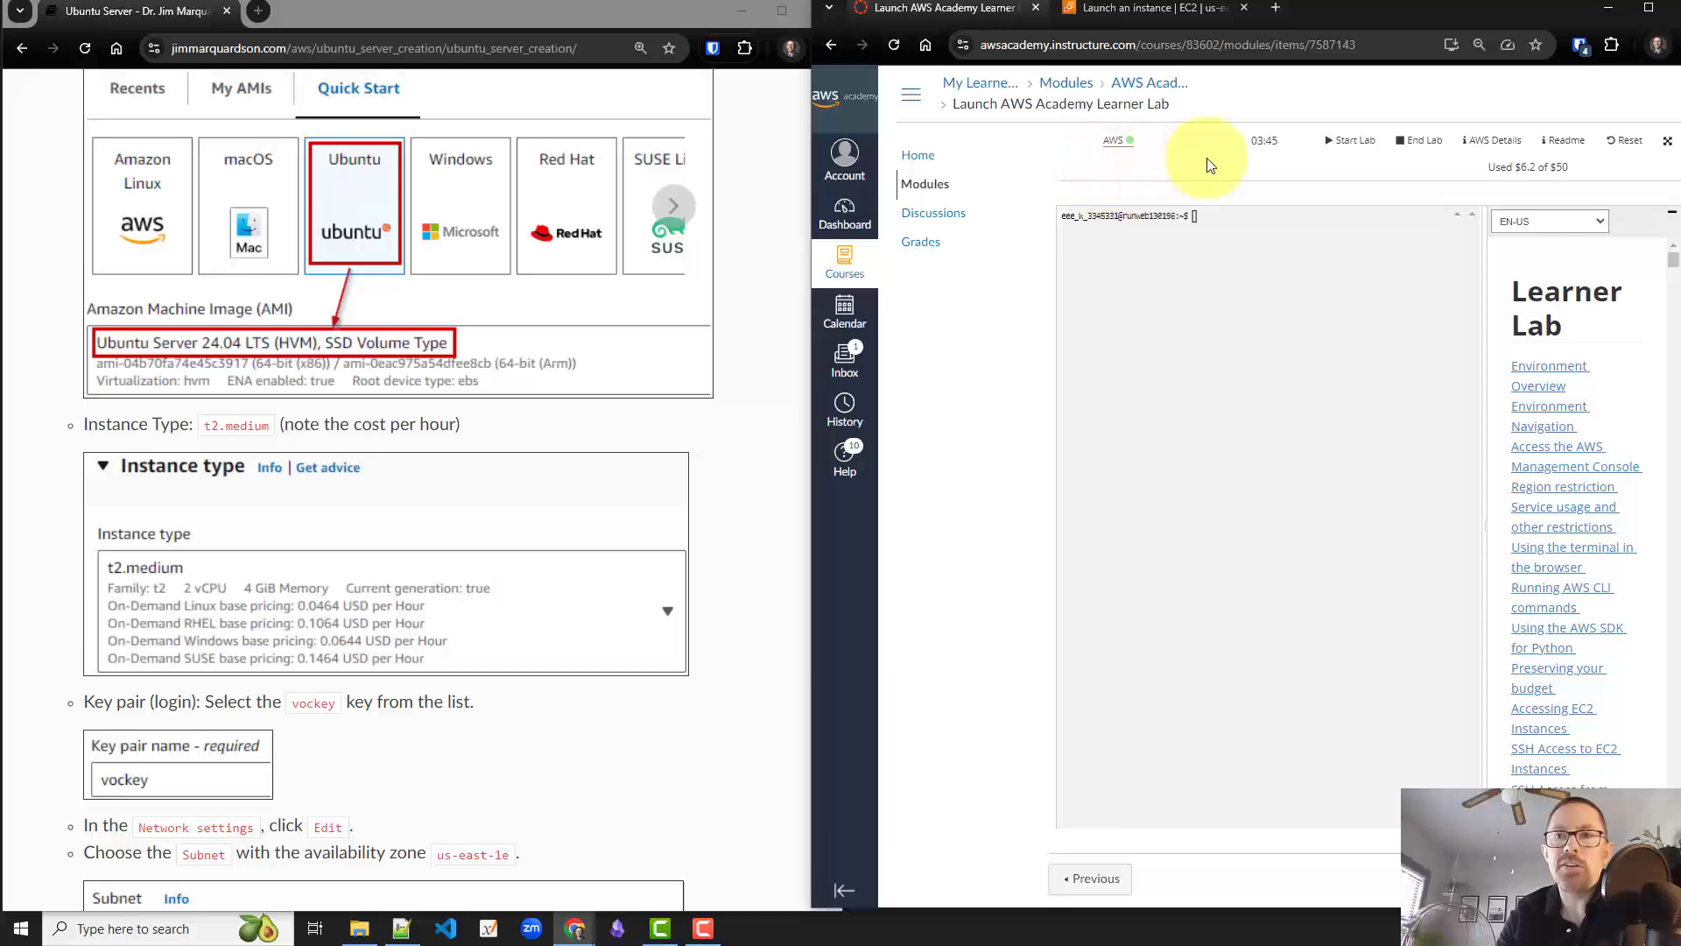
click(1481, 144)
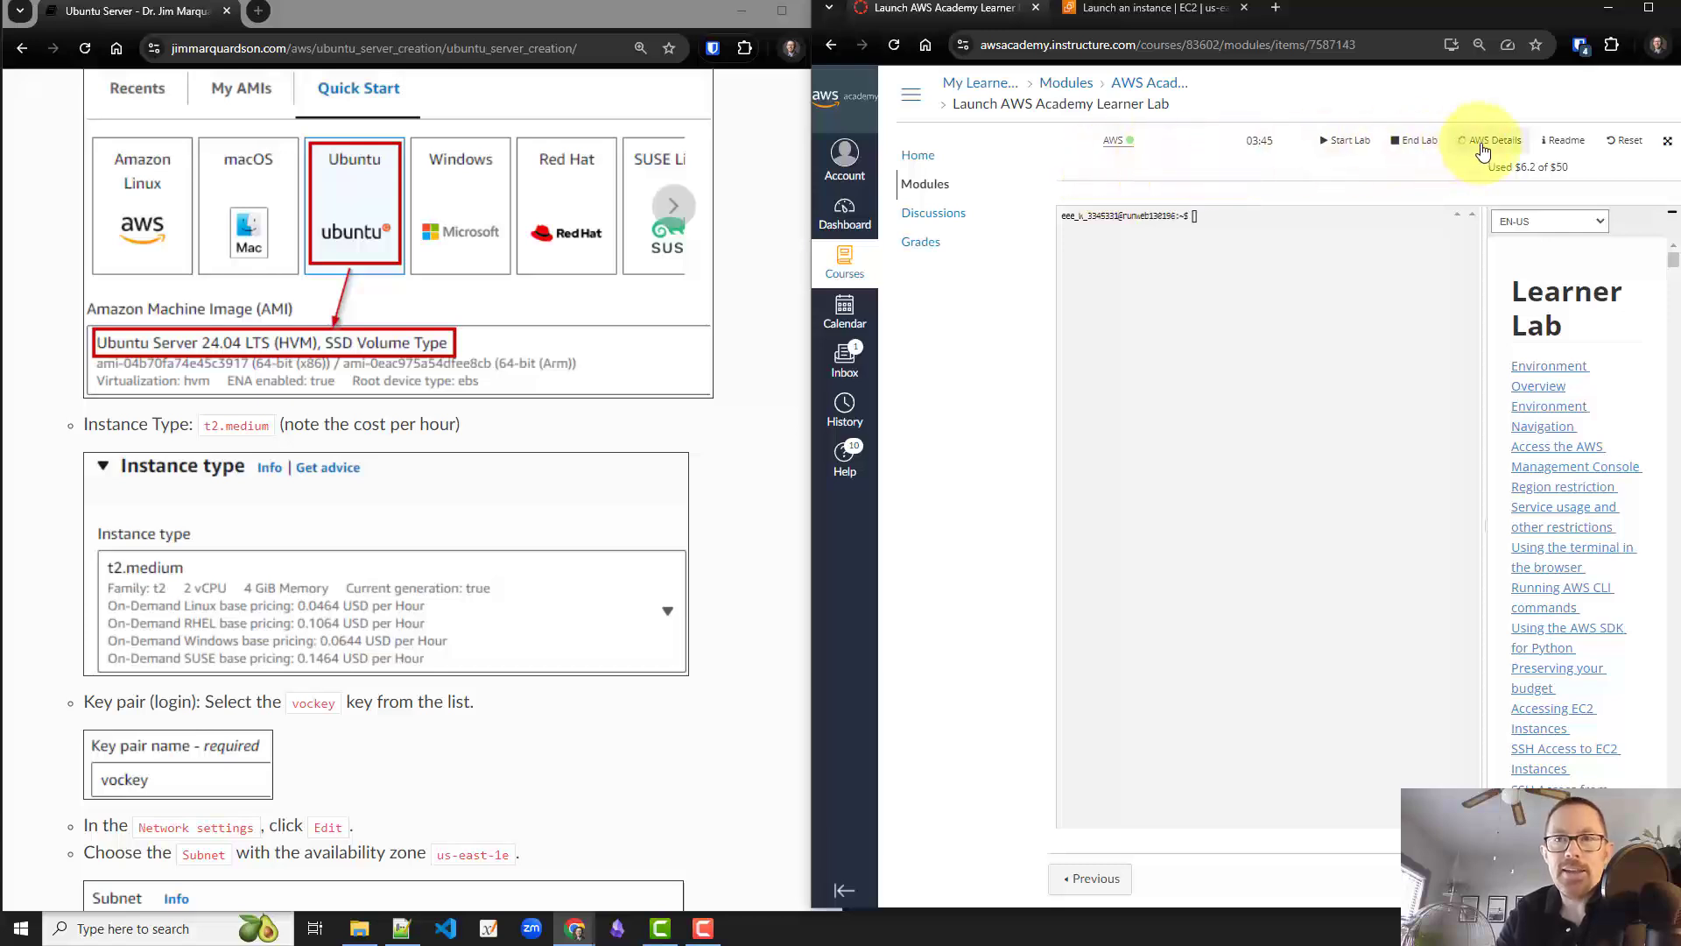
click(1483, 151)
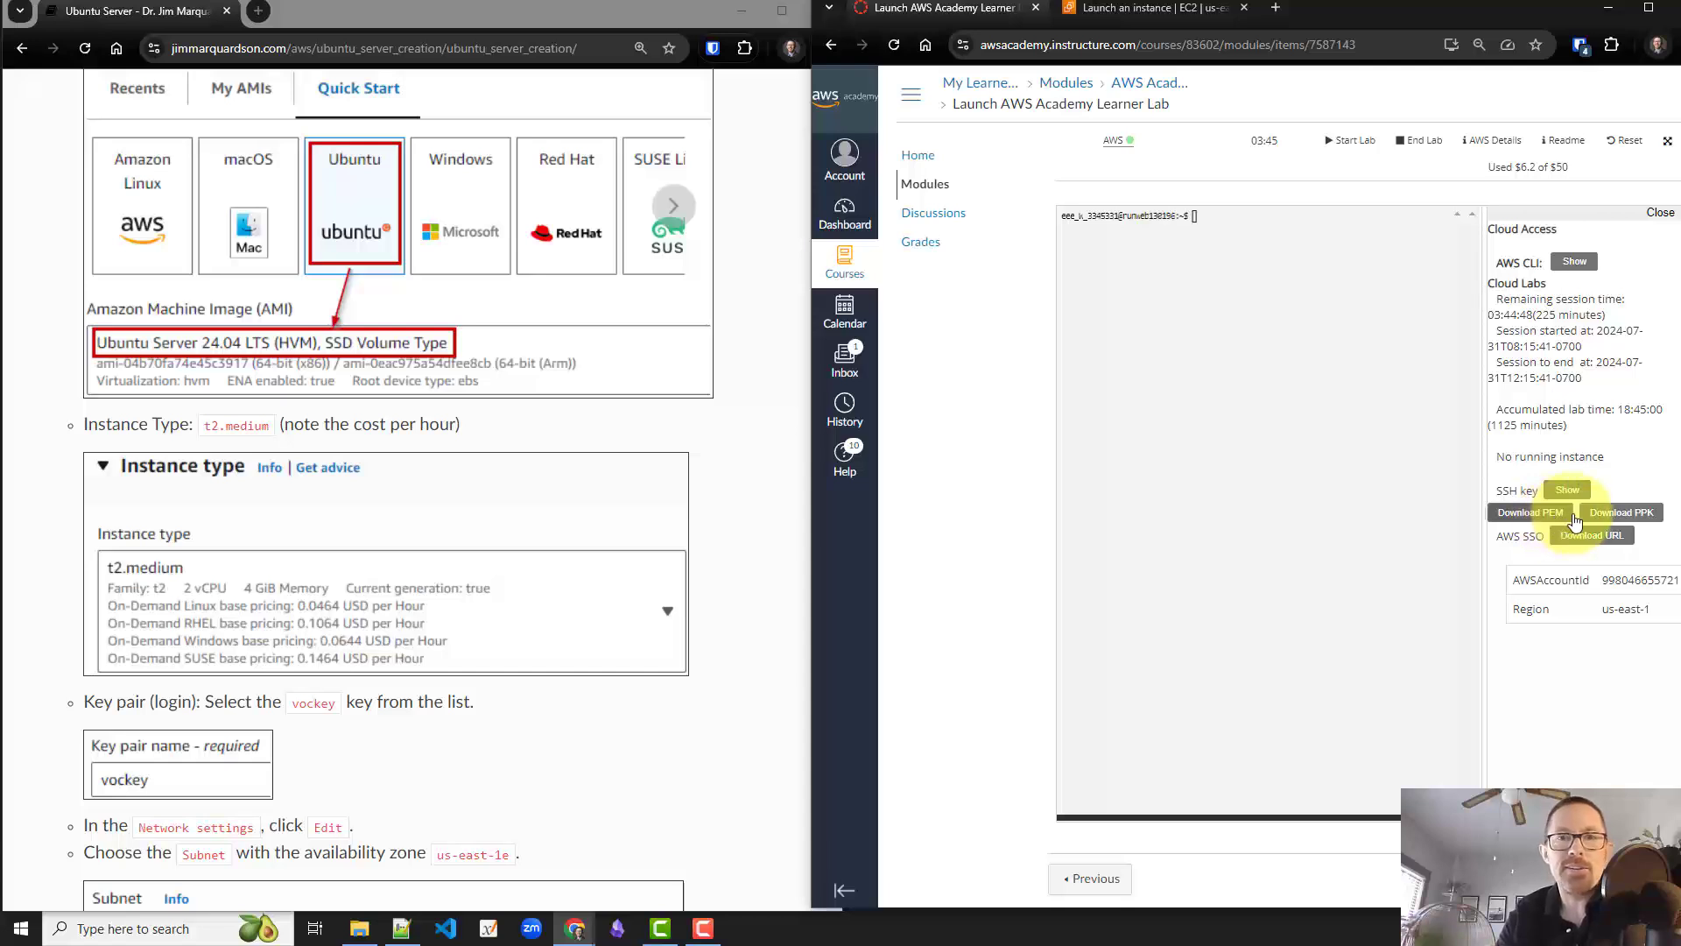
click(1170, 12)
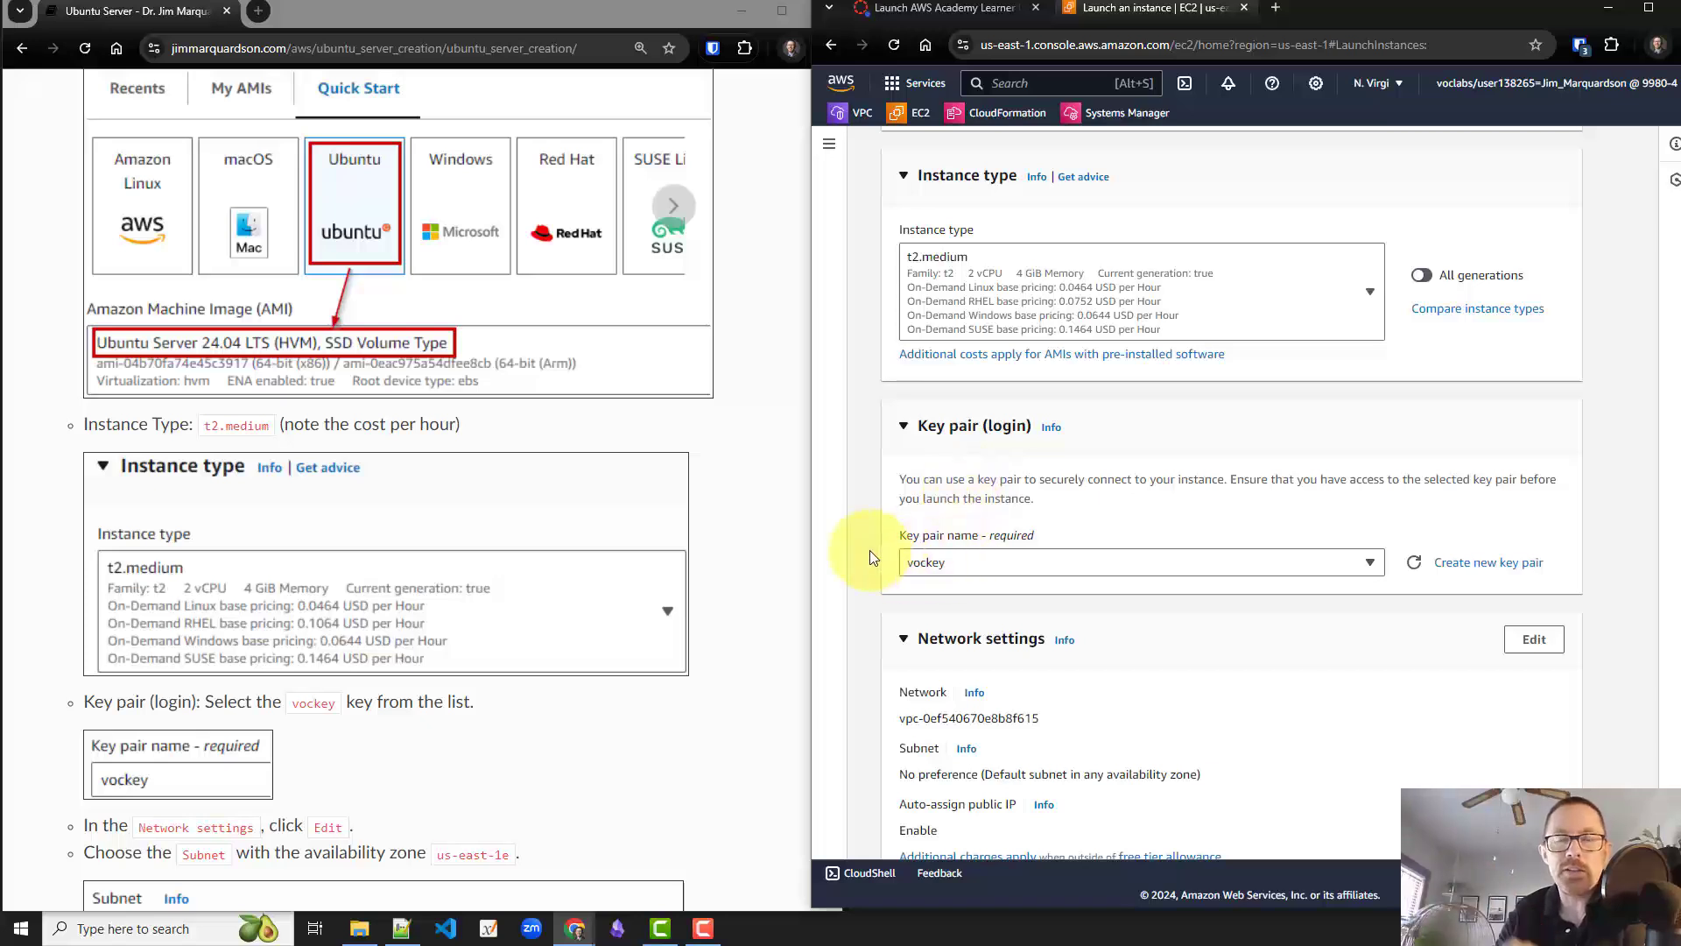
Edit the instance's network settings and choose the subnet in availability zone us-east-1e, as the exercise instructions specify.
scroll(869, 550, down, 2)
scroll(870, 550, down, 2)
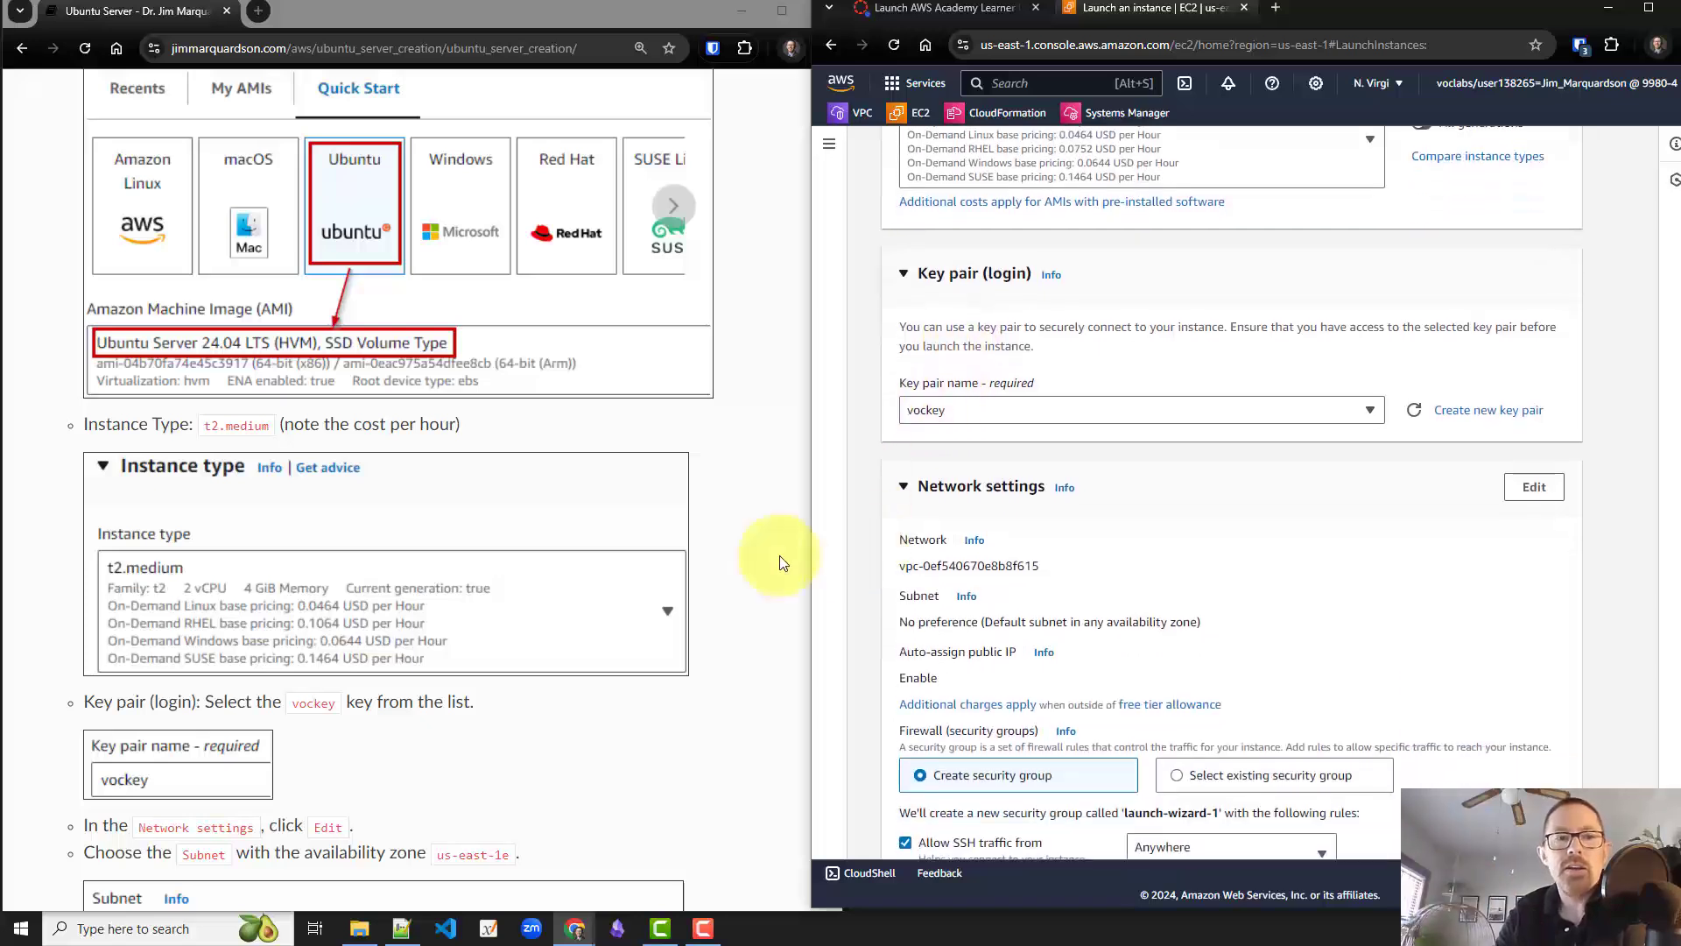
scroll(676, 552, down, 3)
scroll(676, 551, down, 3)
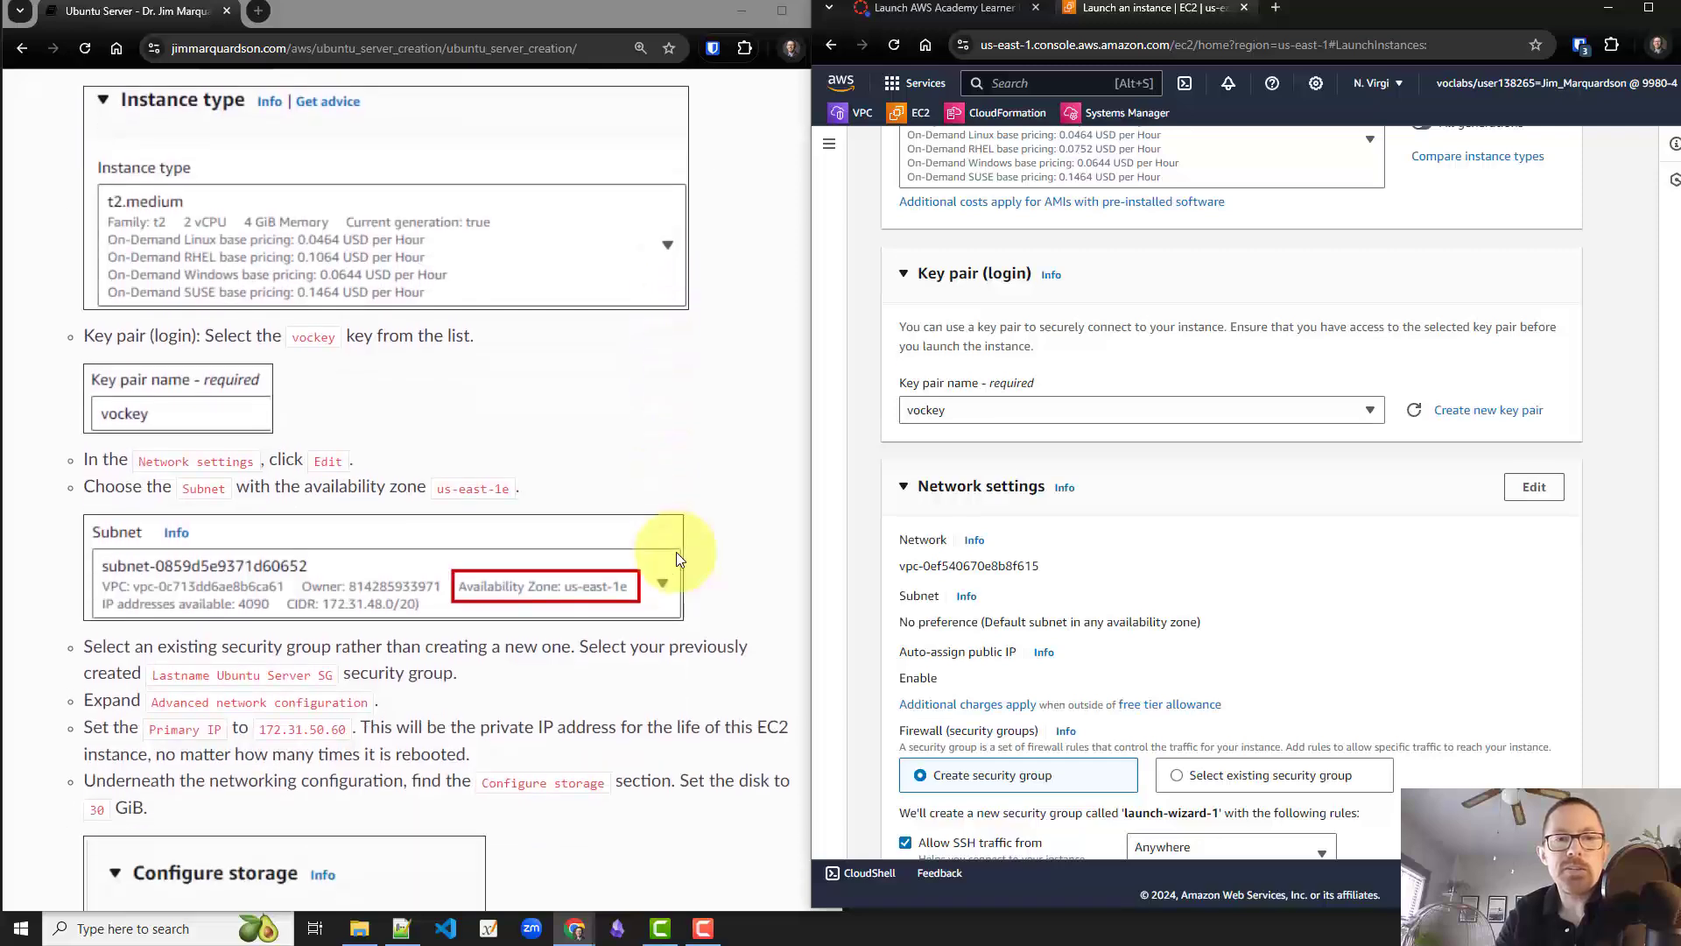
scroll(675, 551, down, 2)
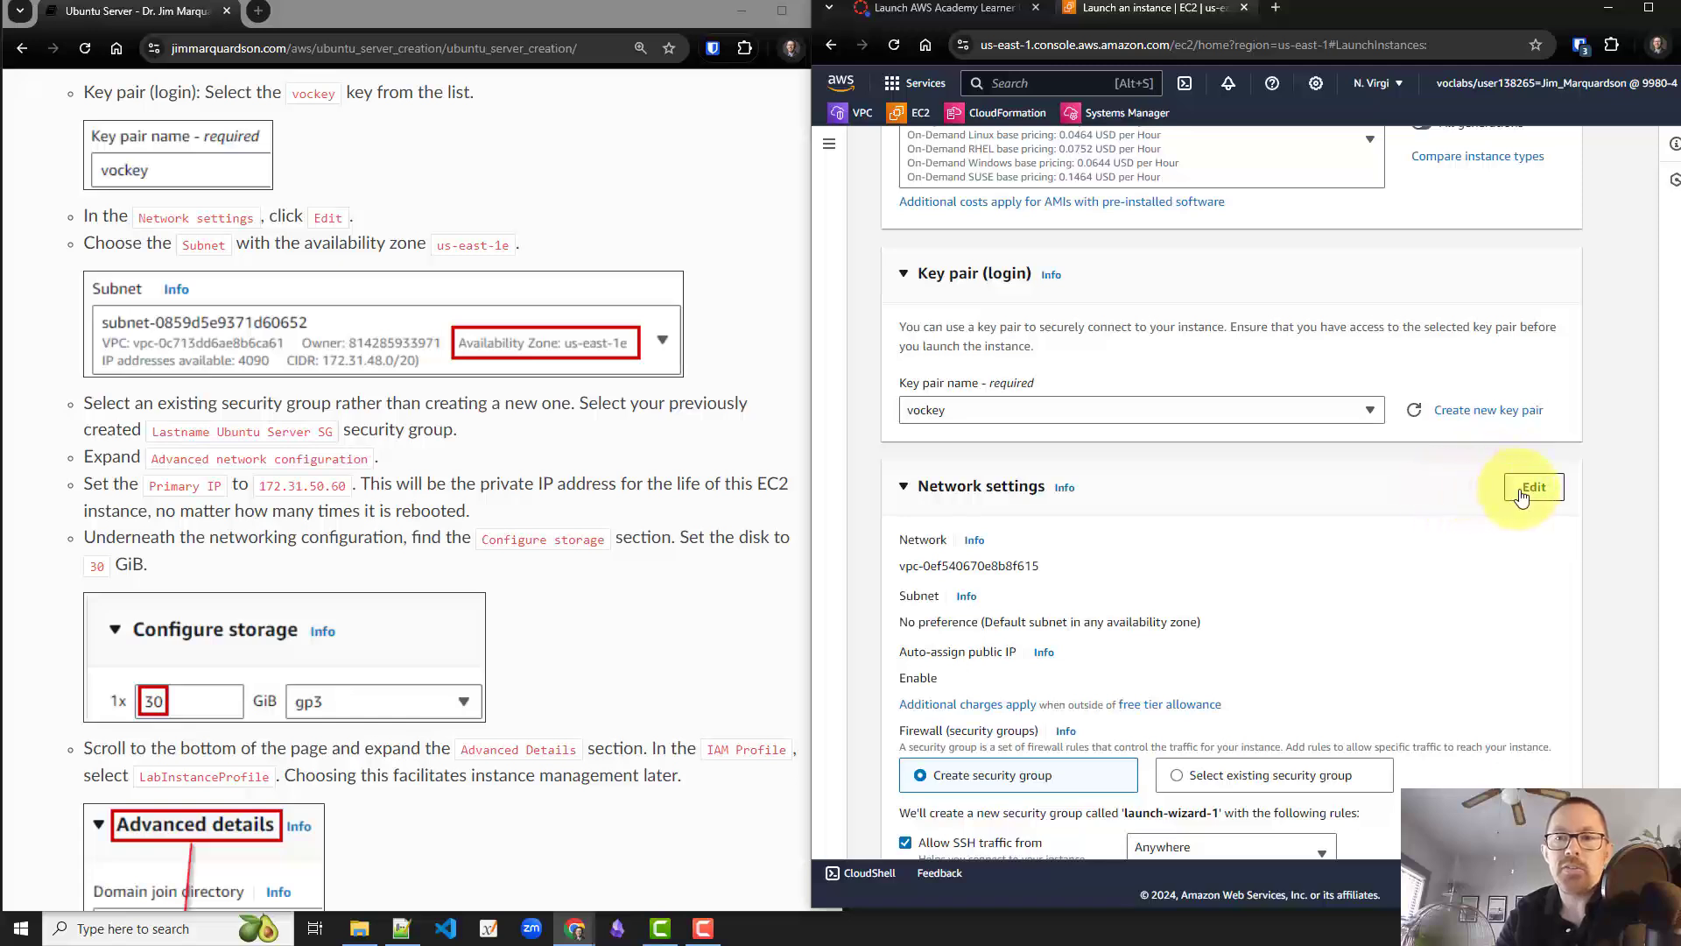
click(1532, 487)
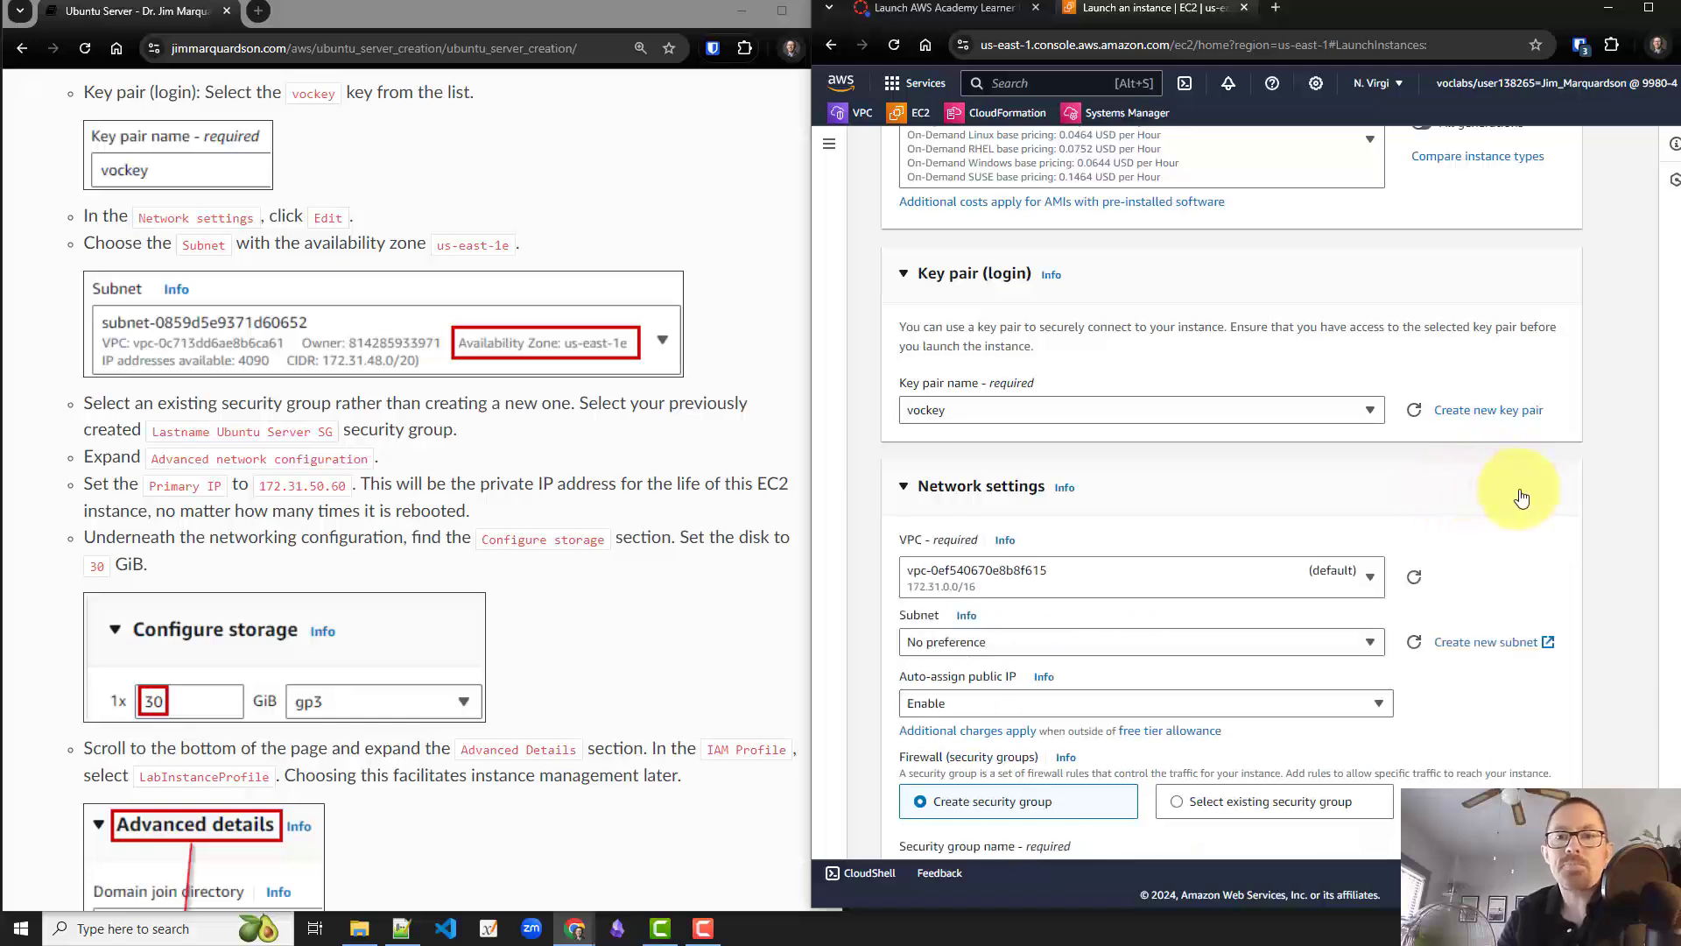
scroll(1449, 512, down, 2)
scroll(1446, 513, down, 2)
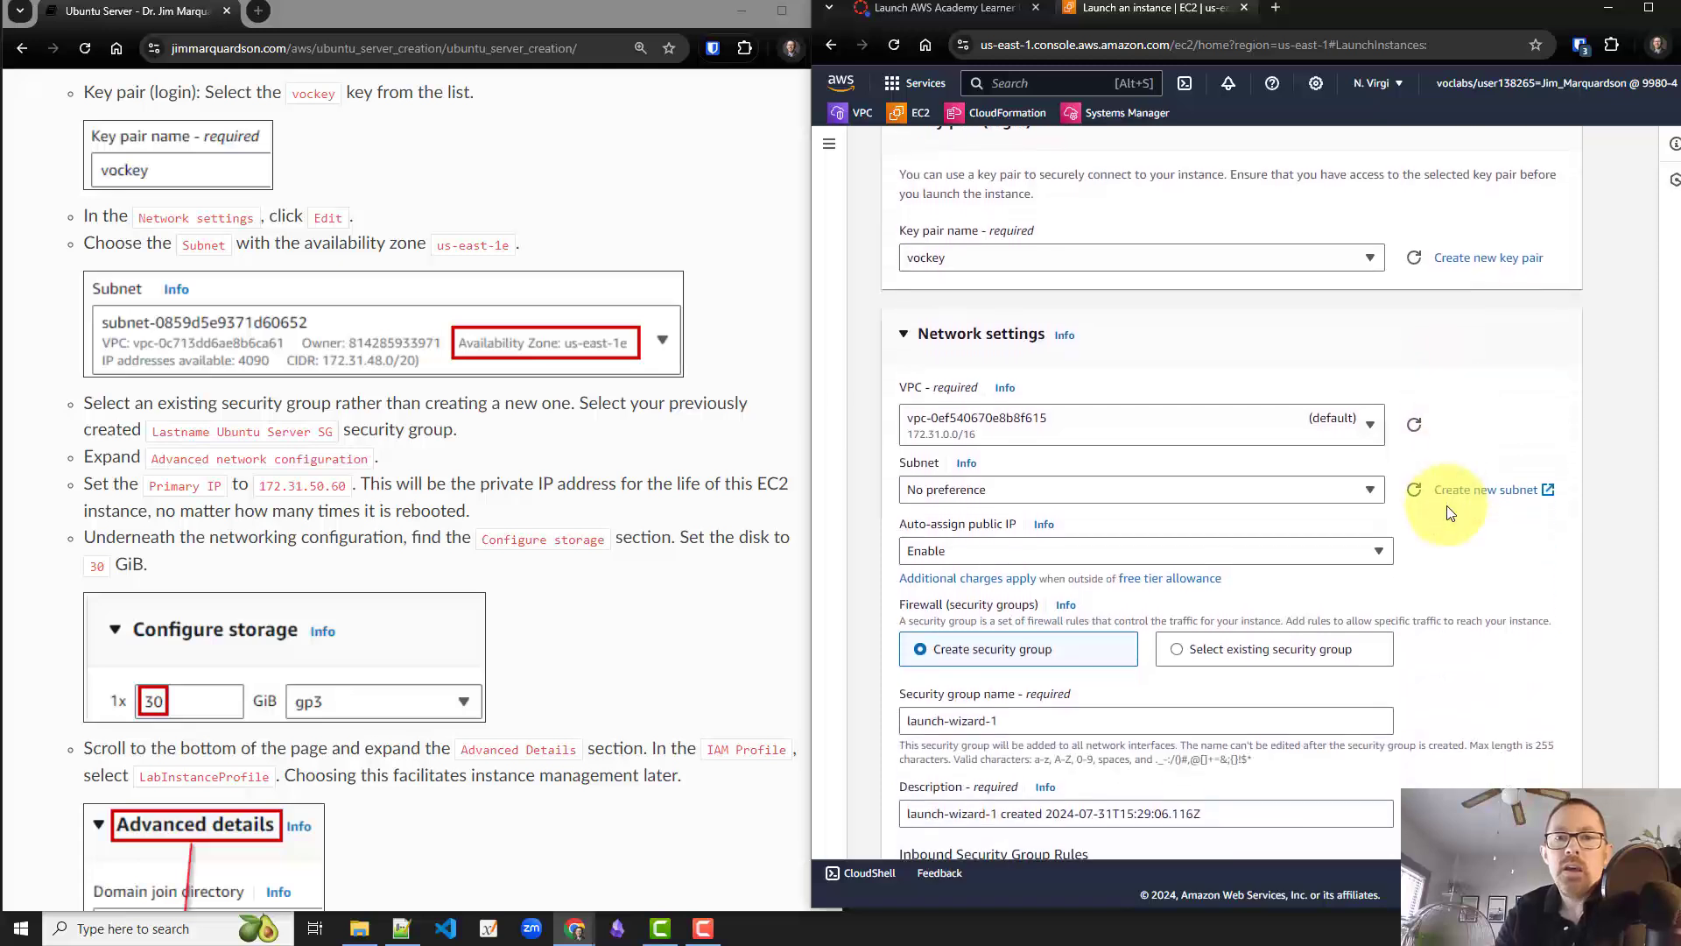
scroll(1394, 445, down, 1)
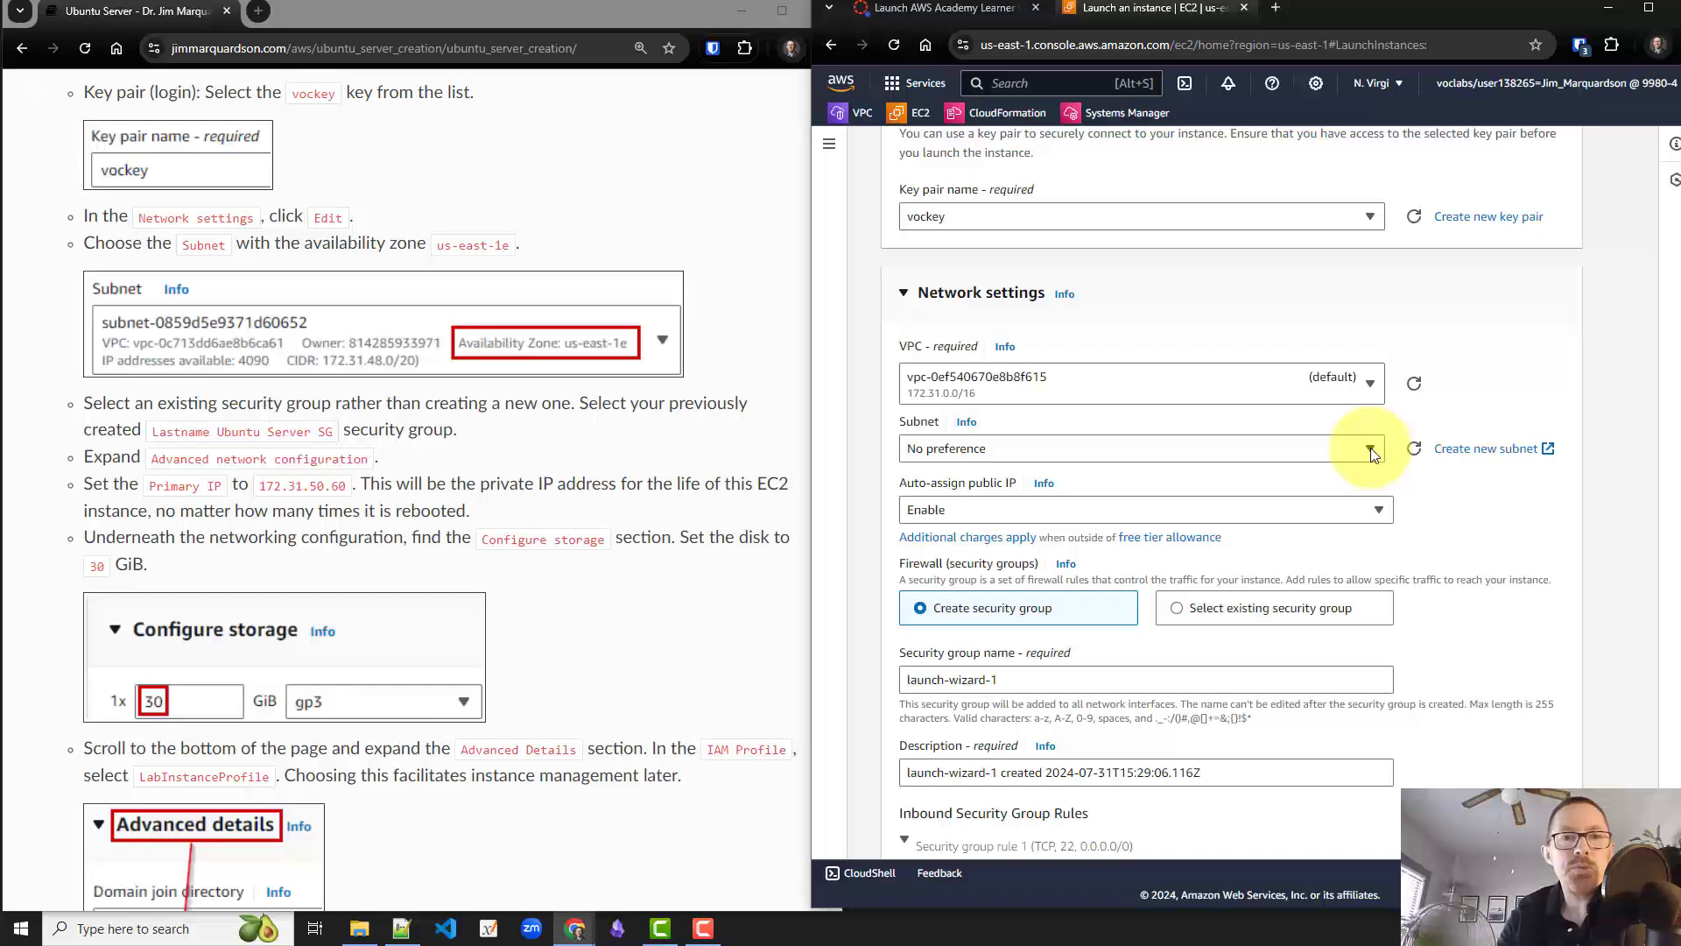
click(1370, 449)
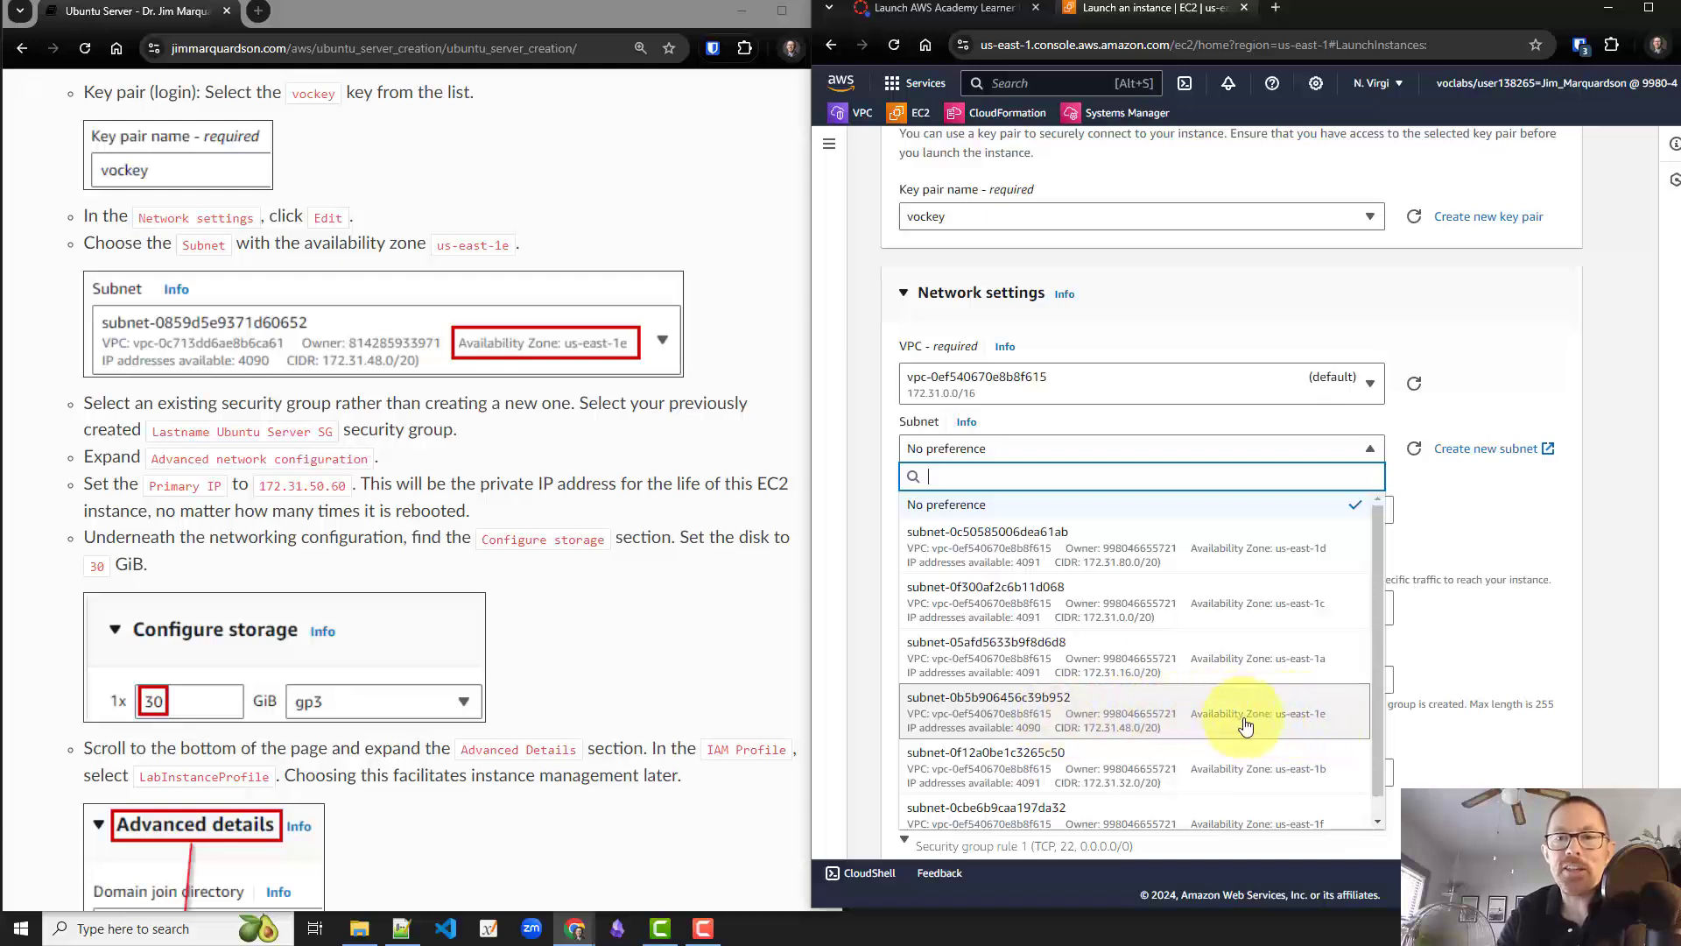
click(1311, 716)
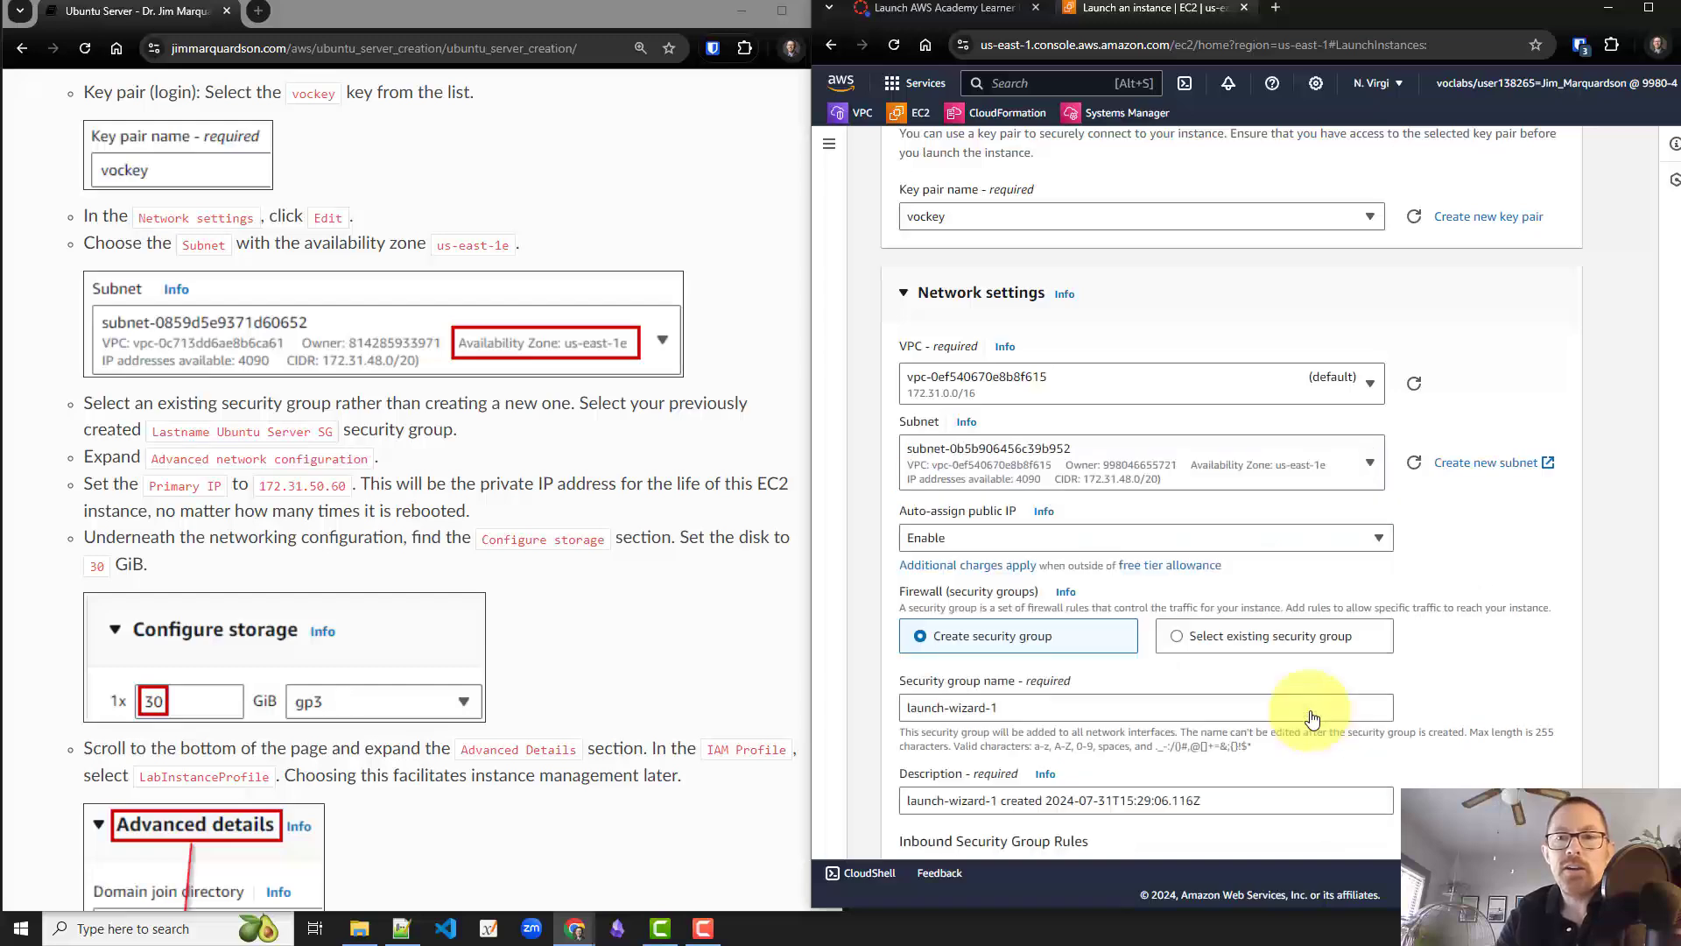
Use an existing security group for the firewall, choosing the one named with the owner's last name followed by "Ubuntu Server SG".
scroll(1329, 553, down, 1)
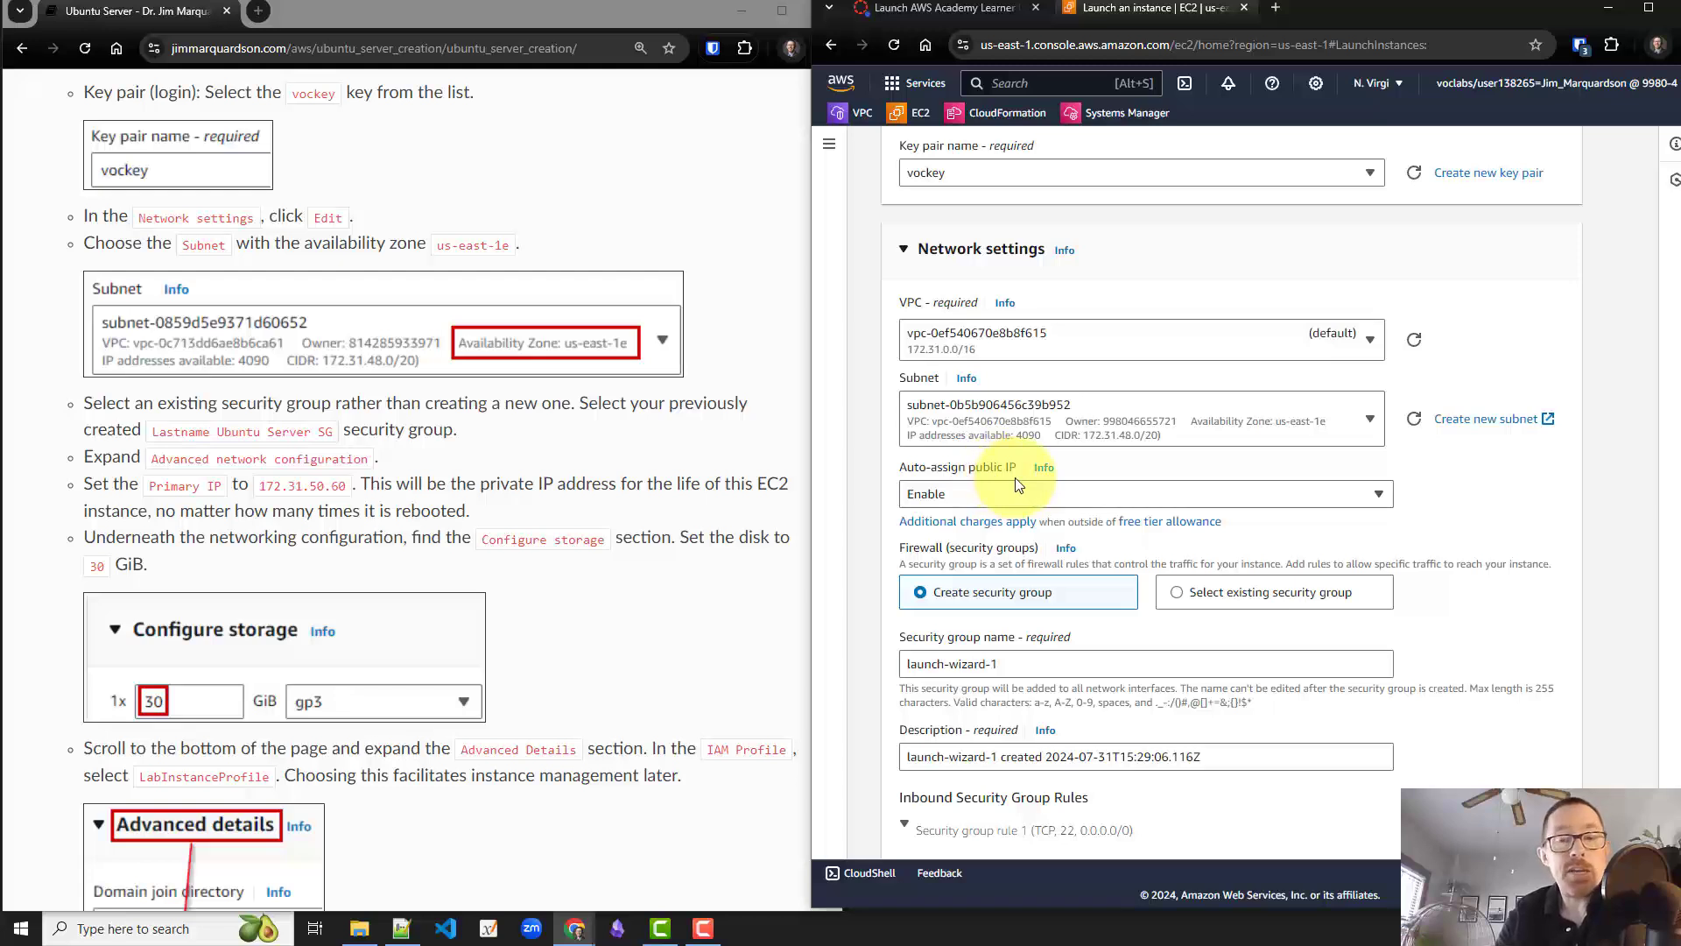
scroll(1016, 479, down, 2)
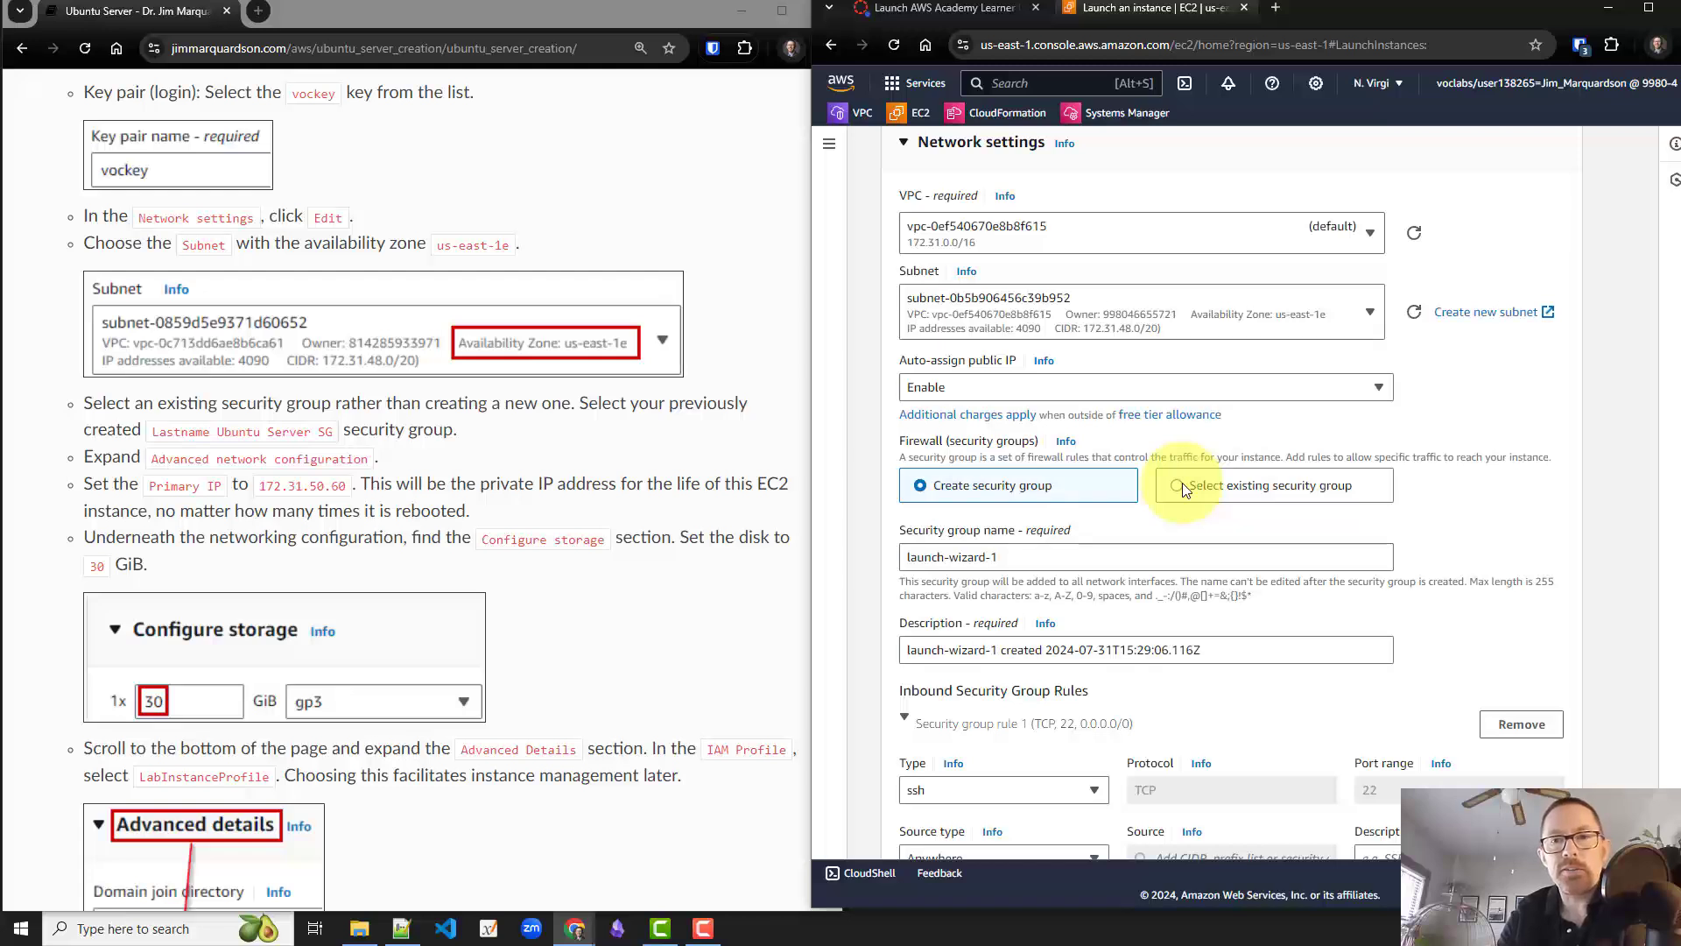
click(1182, 487)
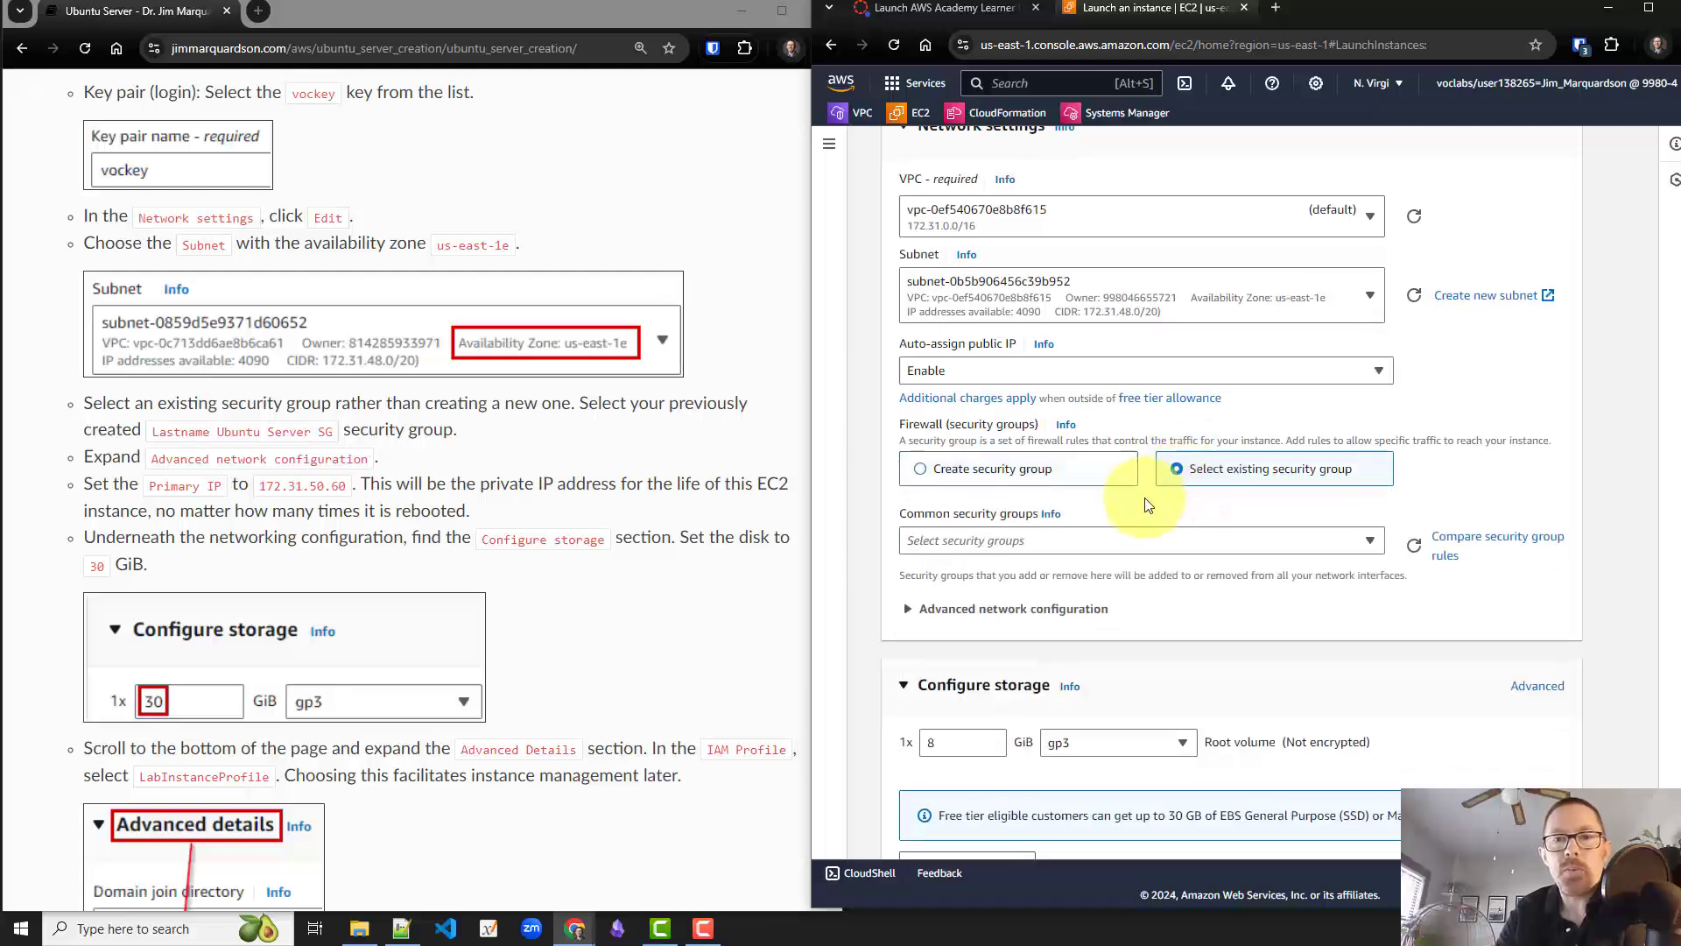
click(1112, 540)
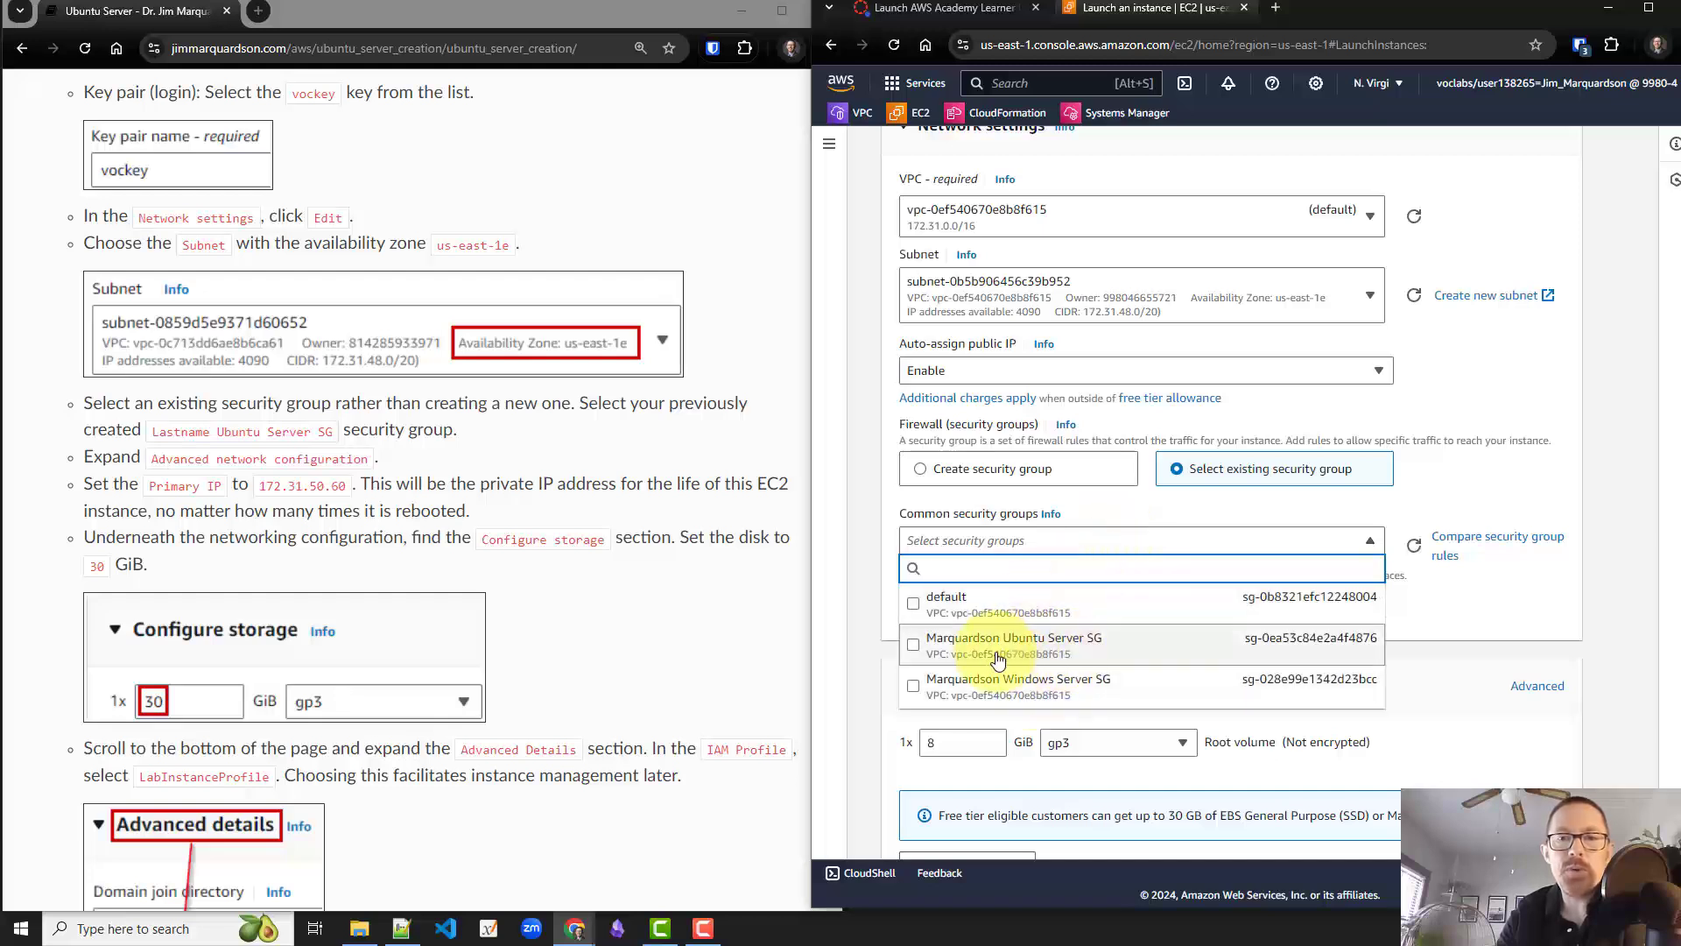
click(915, 645)
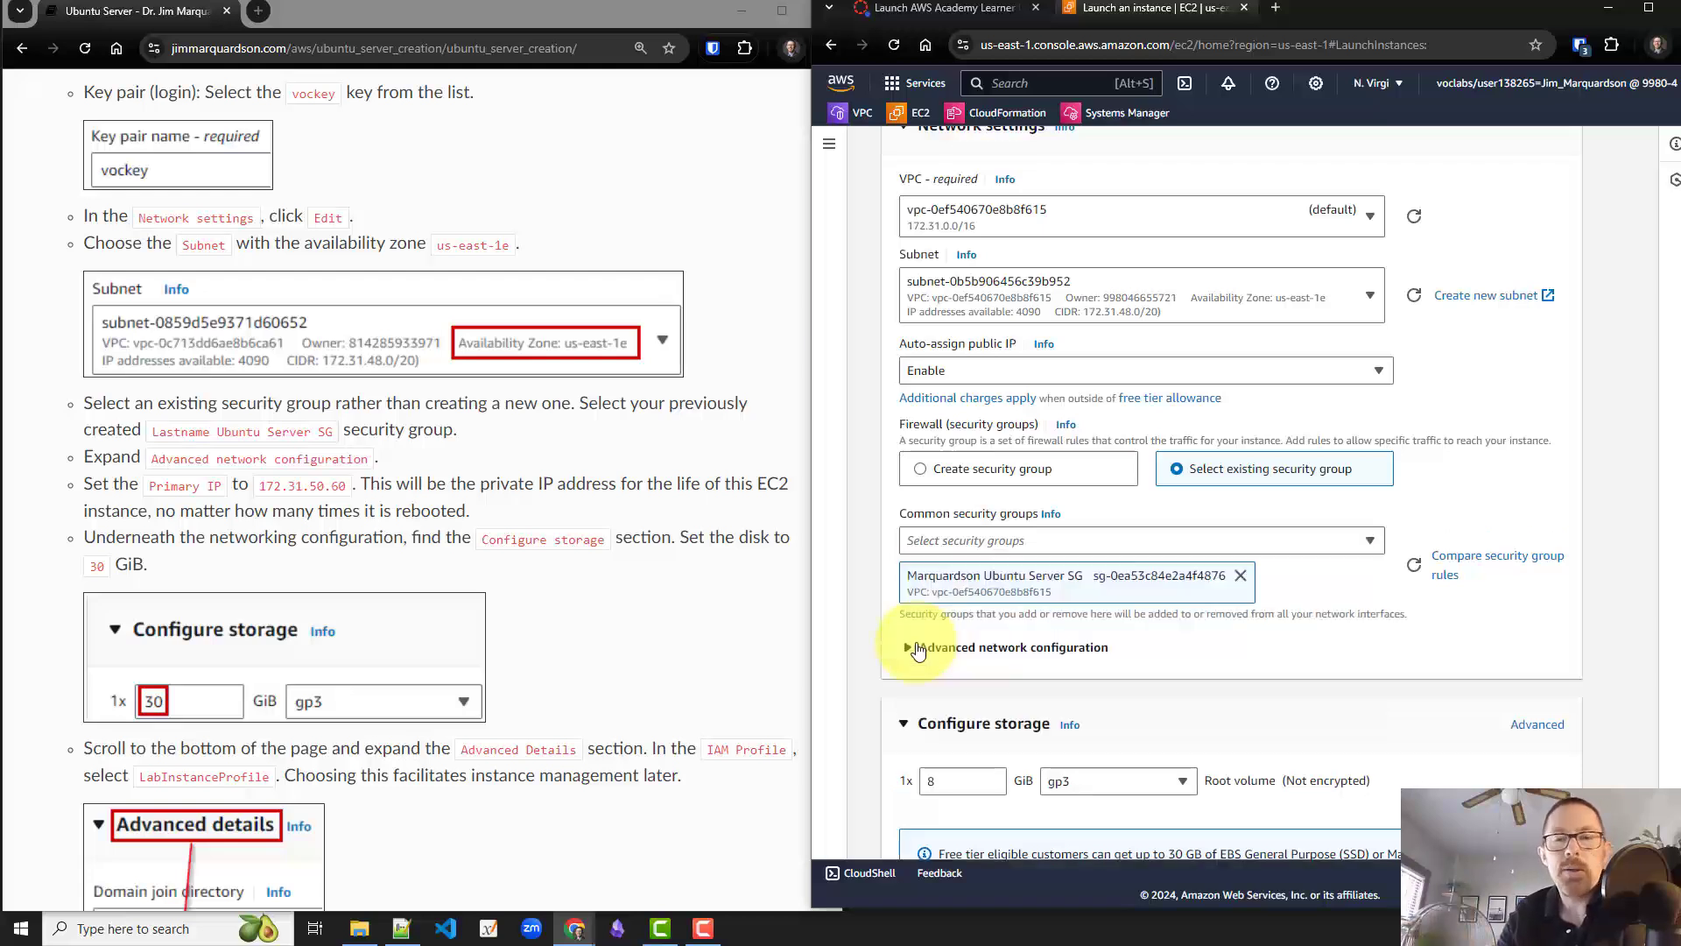
Expand the advanced network configuration and set network interface 1's primary IP to 172.31.50.60.
scroll(1053, 649, down, 1)
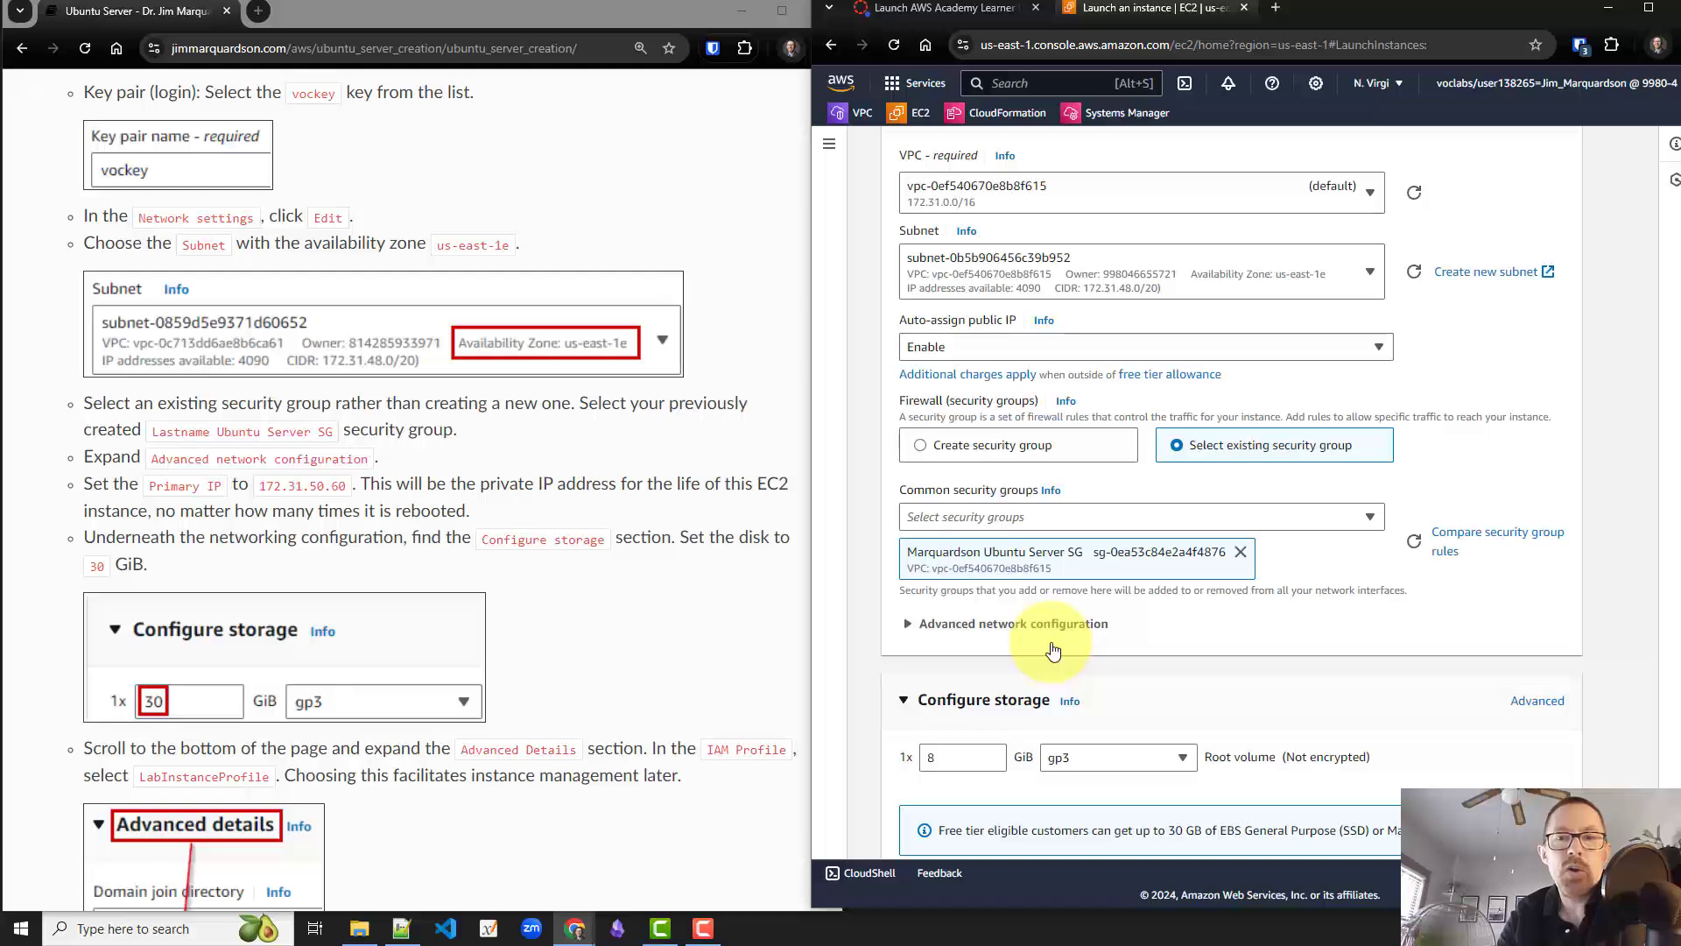
scroll(1054, 649, down, 1)
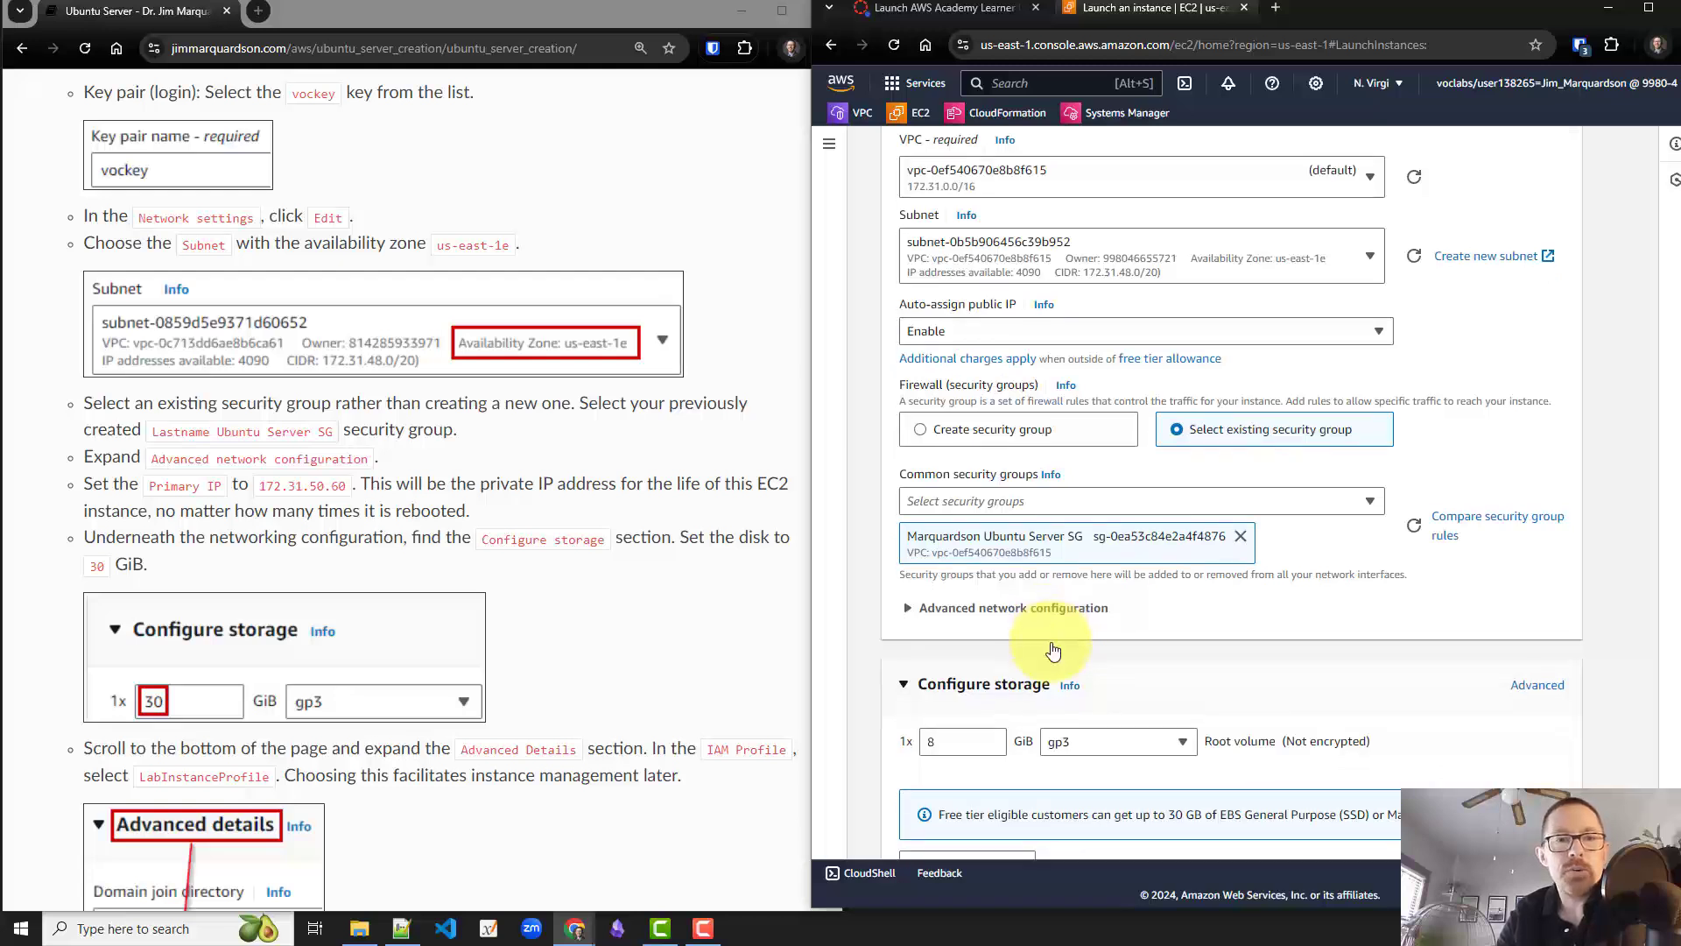
click(944, 619)
scroll(944, 619, down, 2)
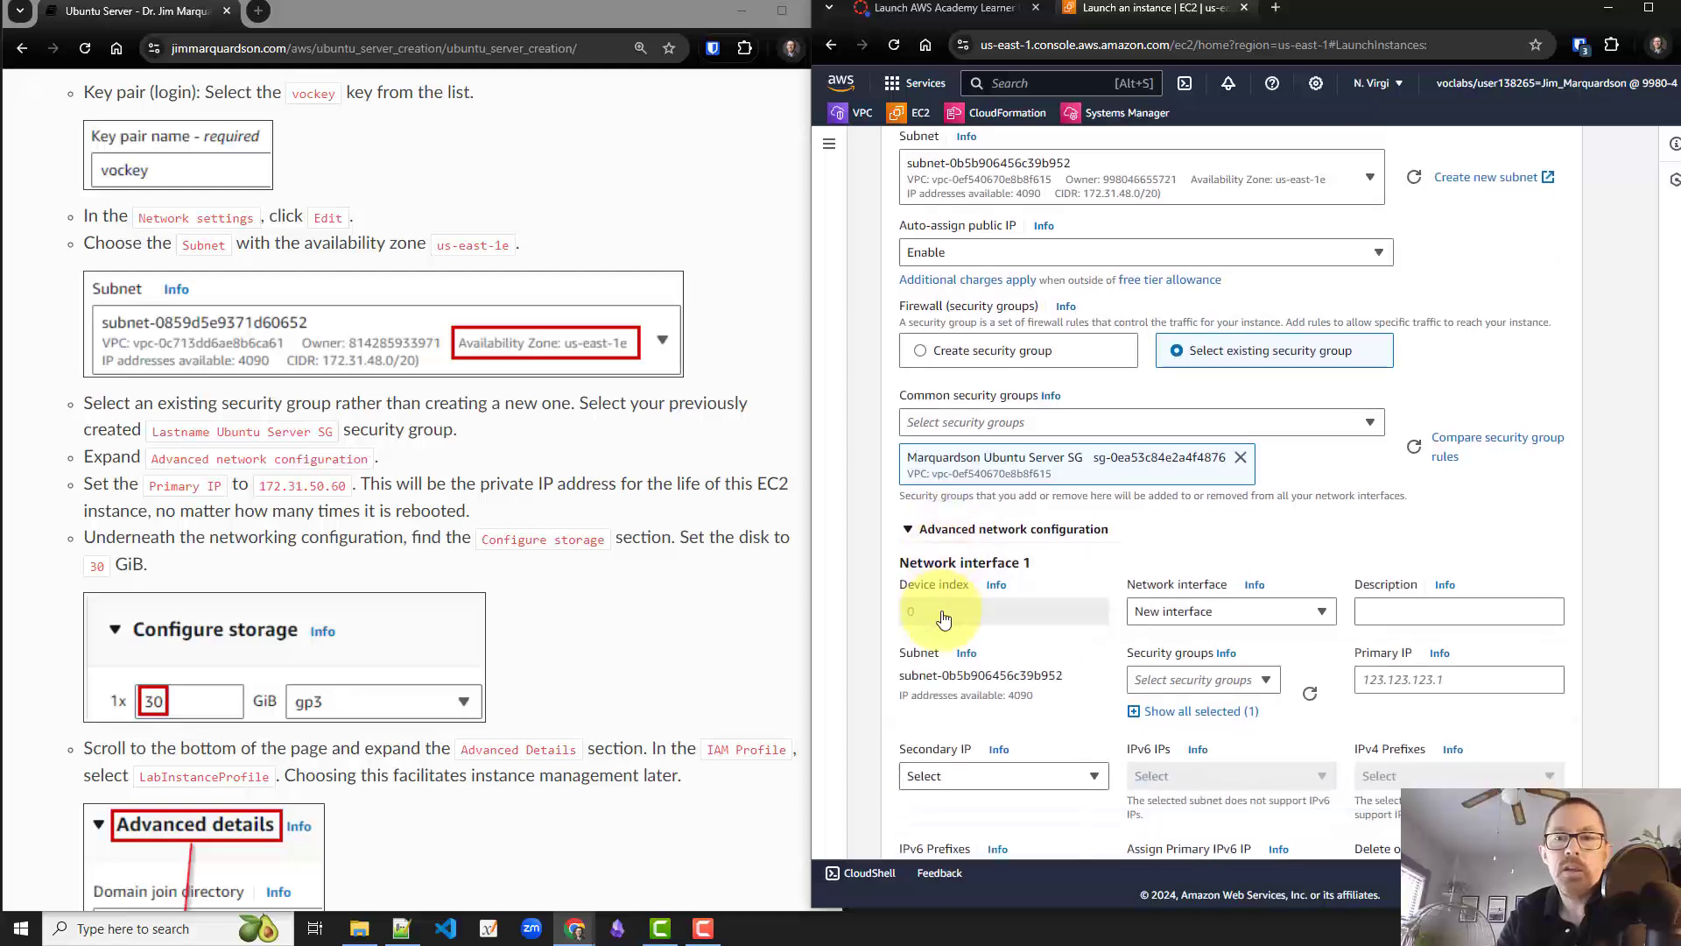
click(1409, 652)
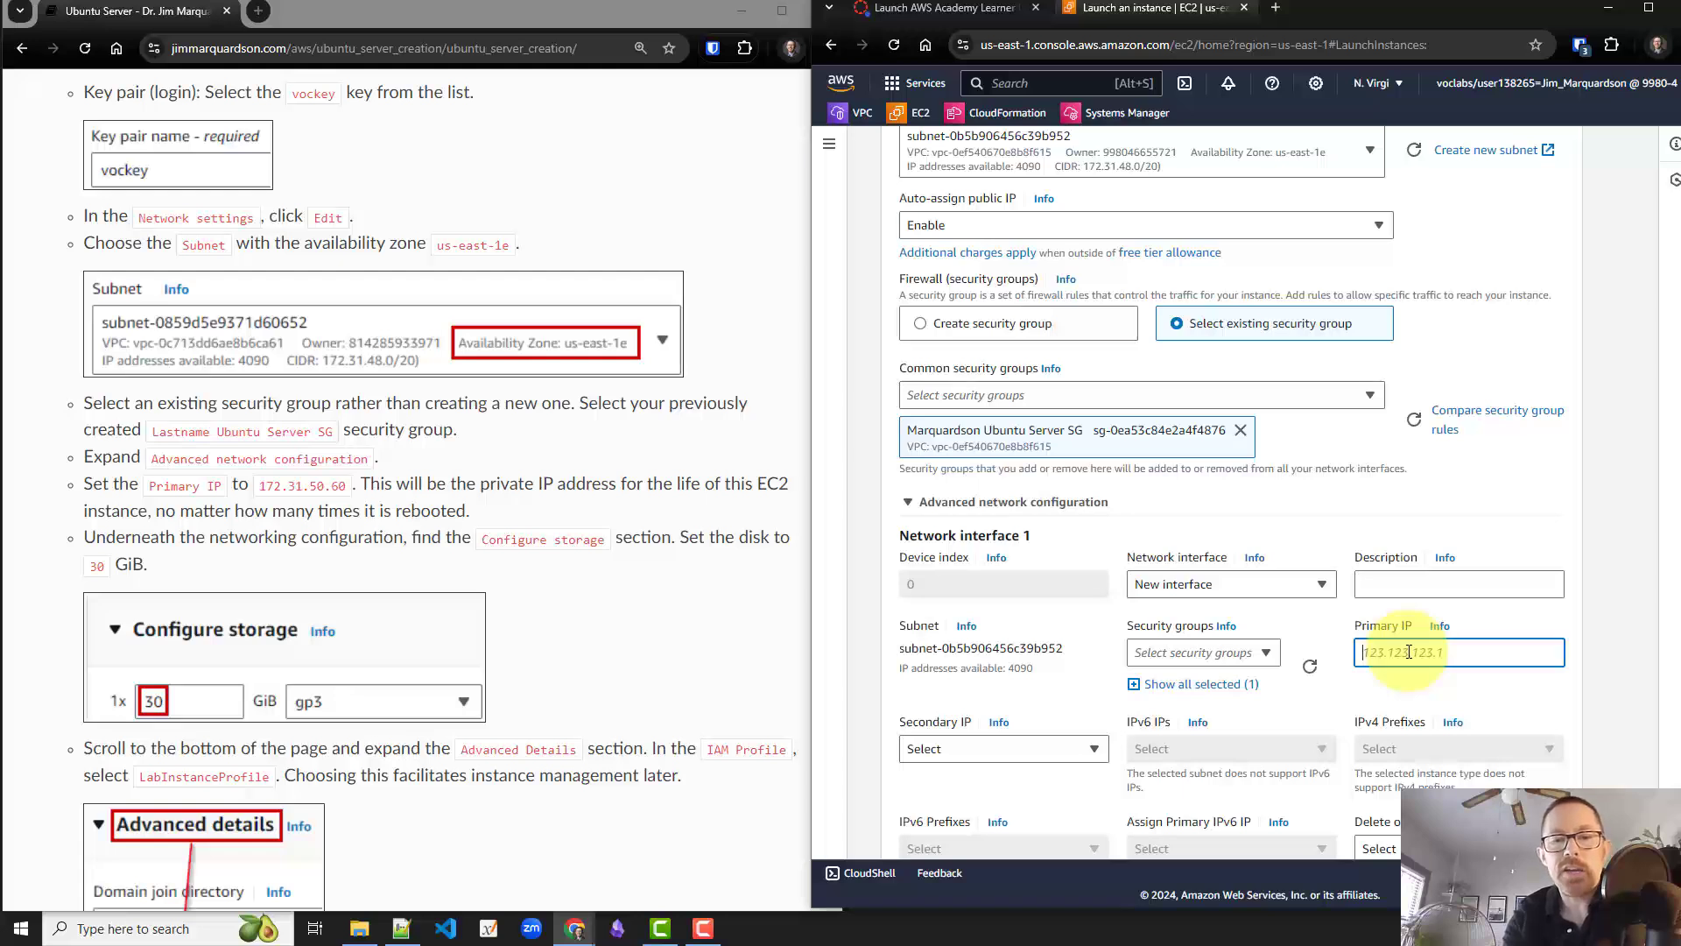
text(172.)
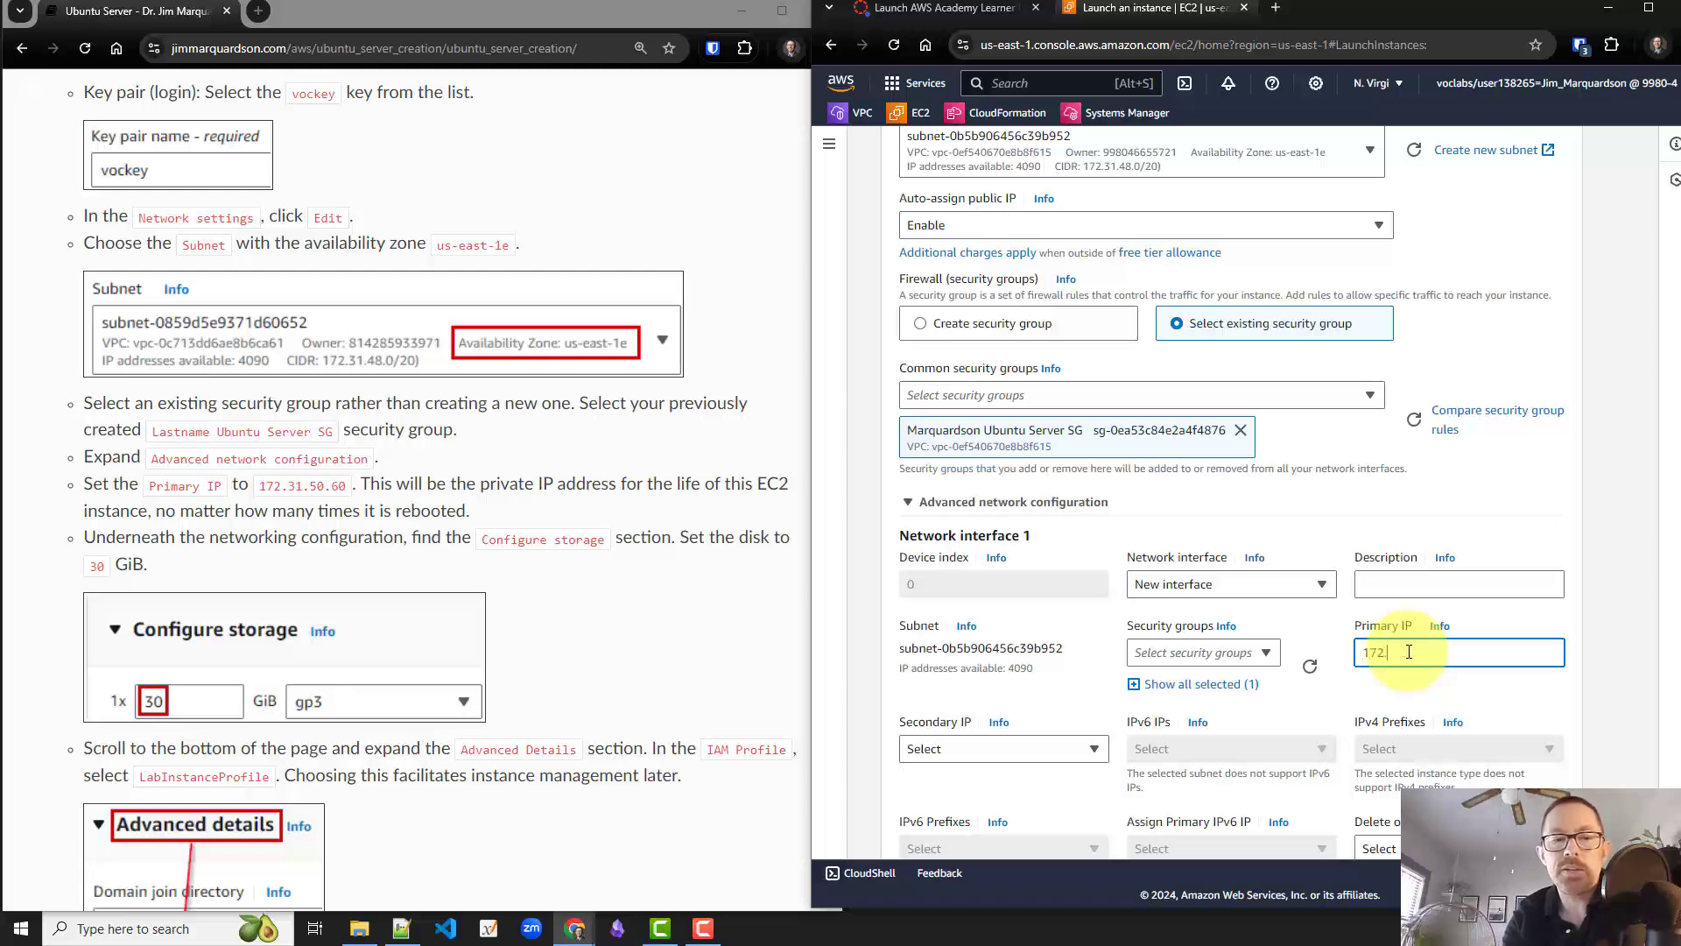
text(1)
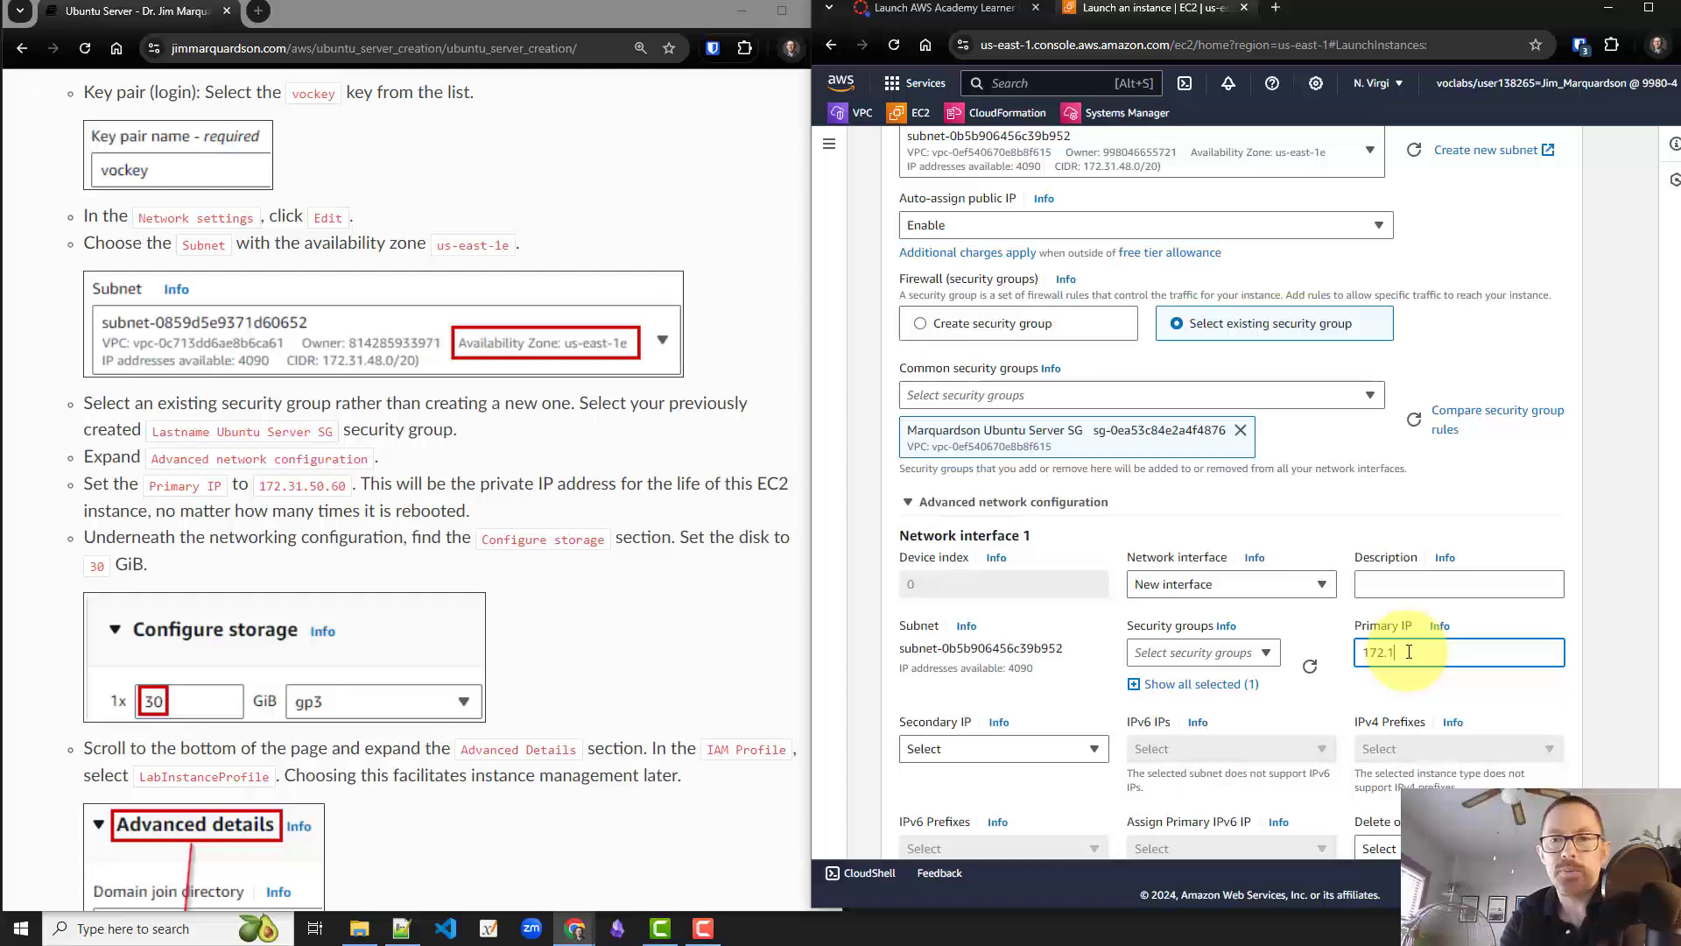
key(BackSpace)
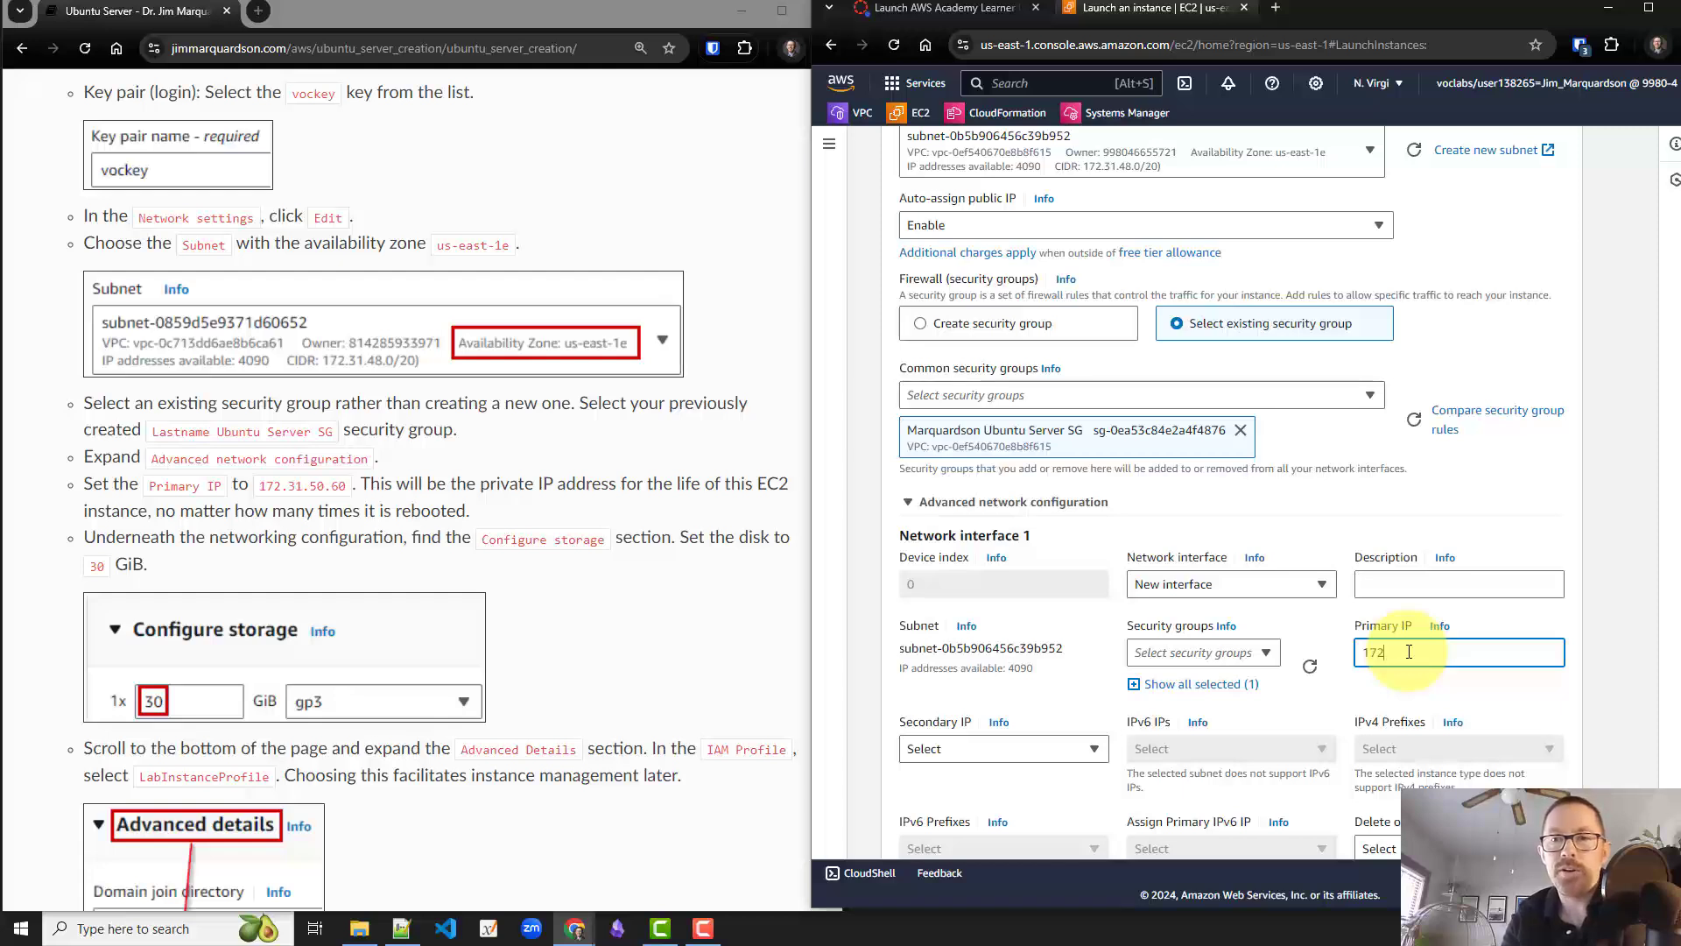
text(31)
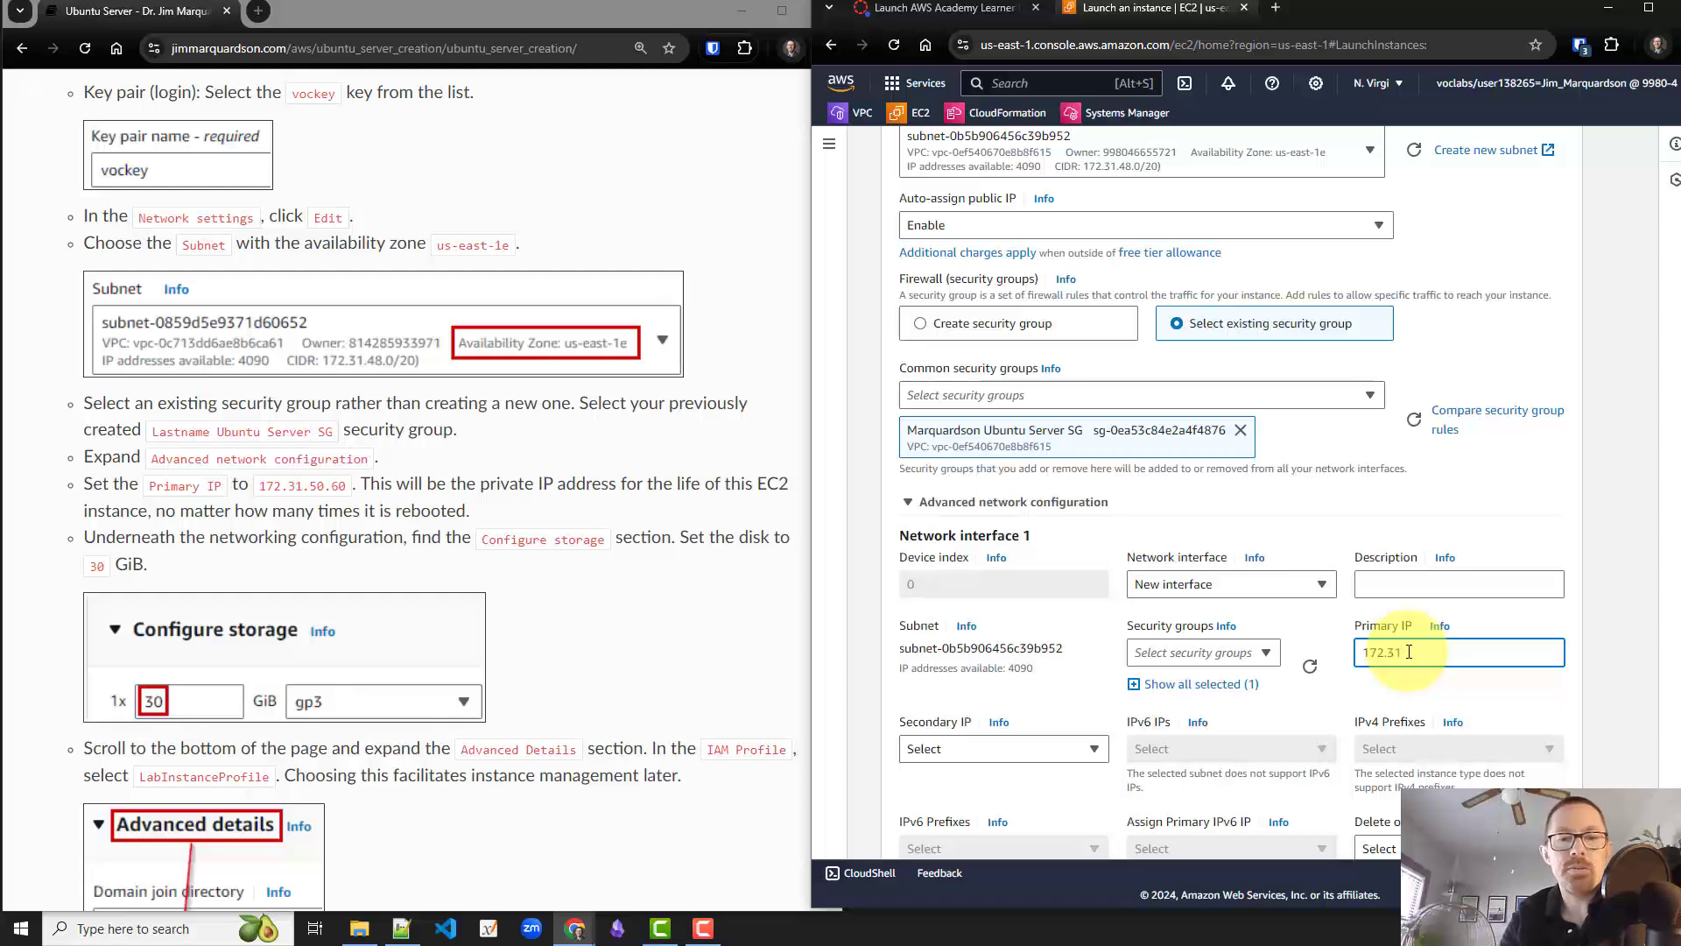
text(.50)
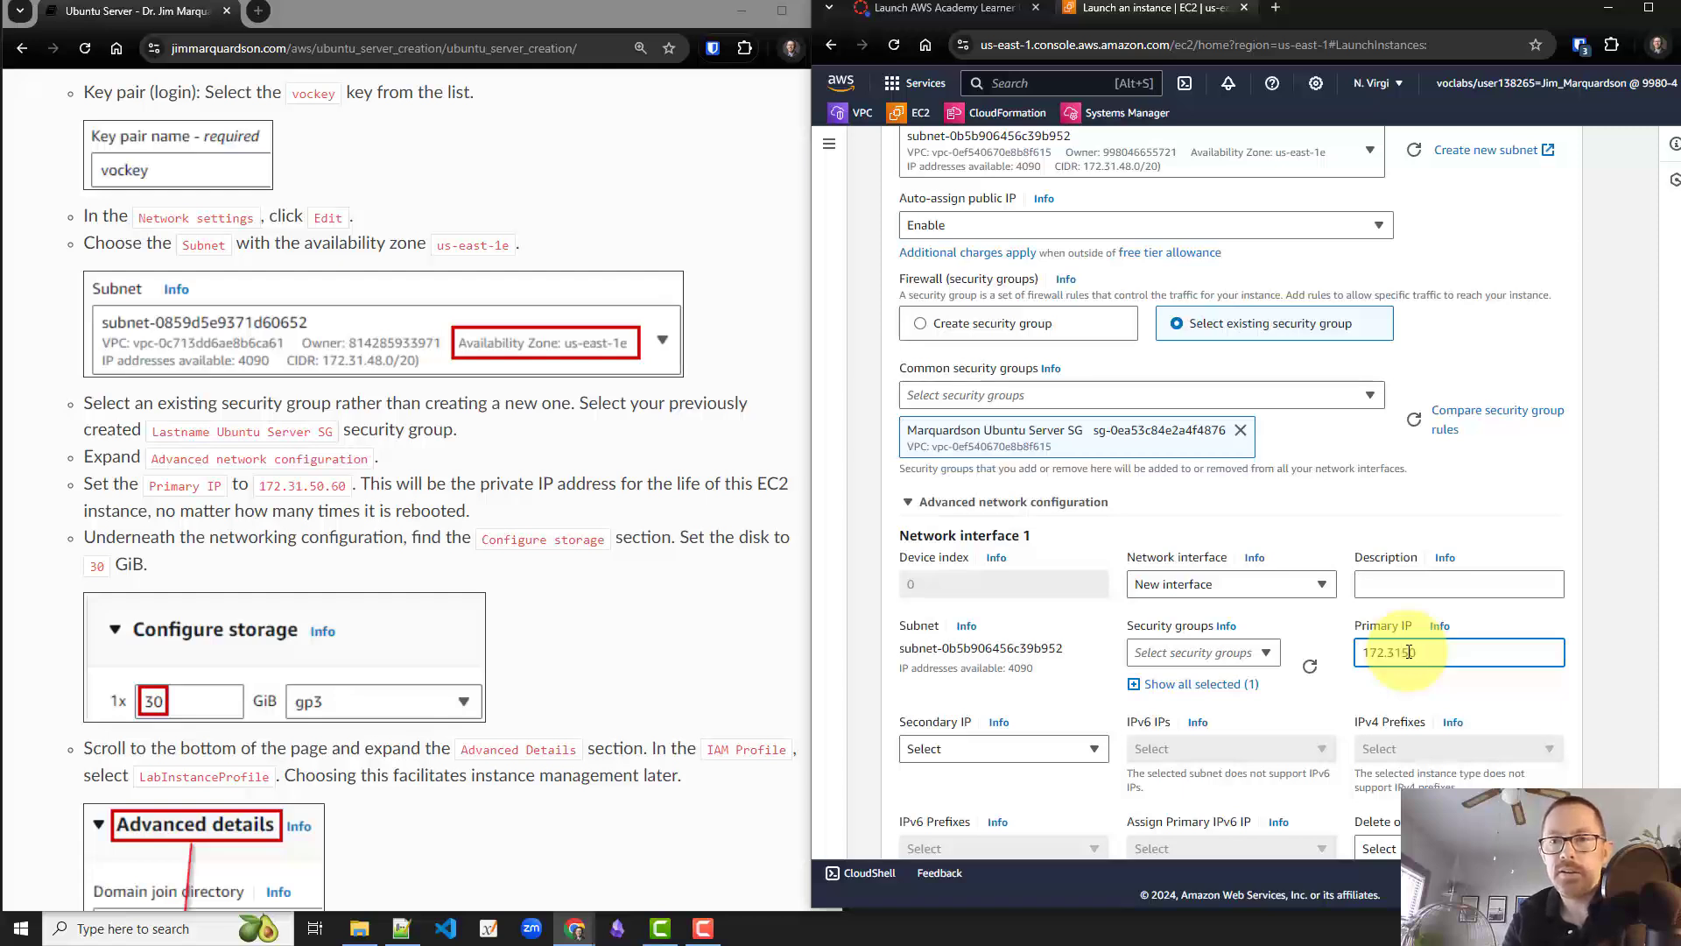
text(.)
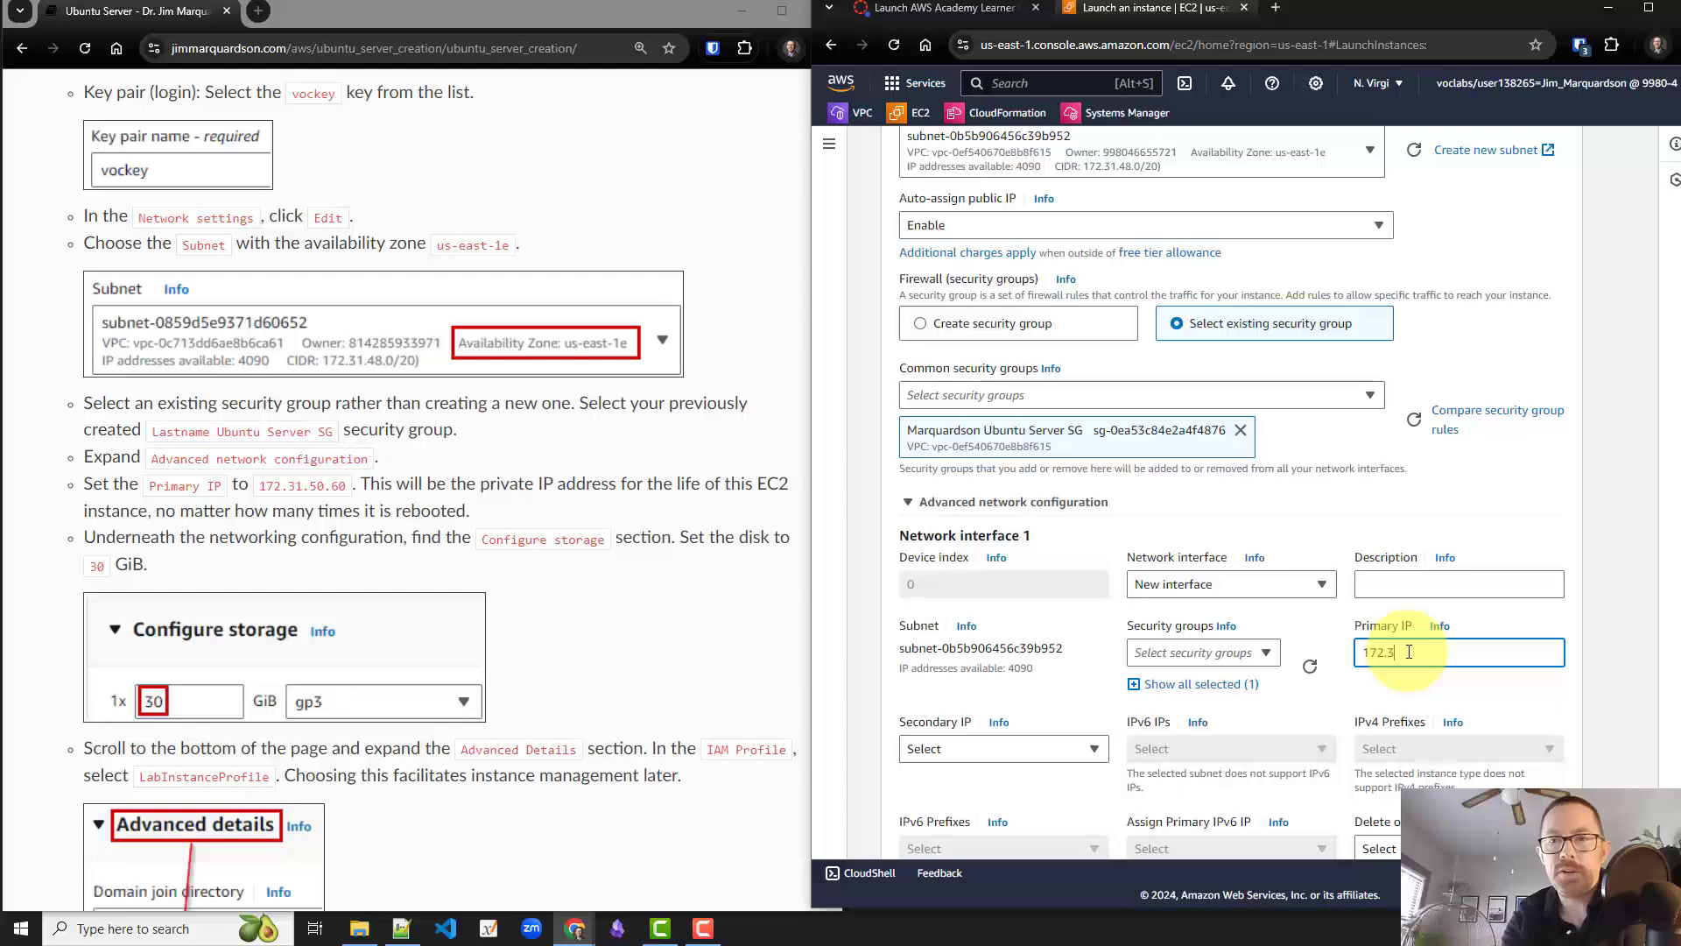
text(1)
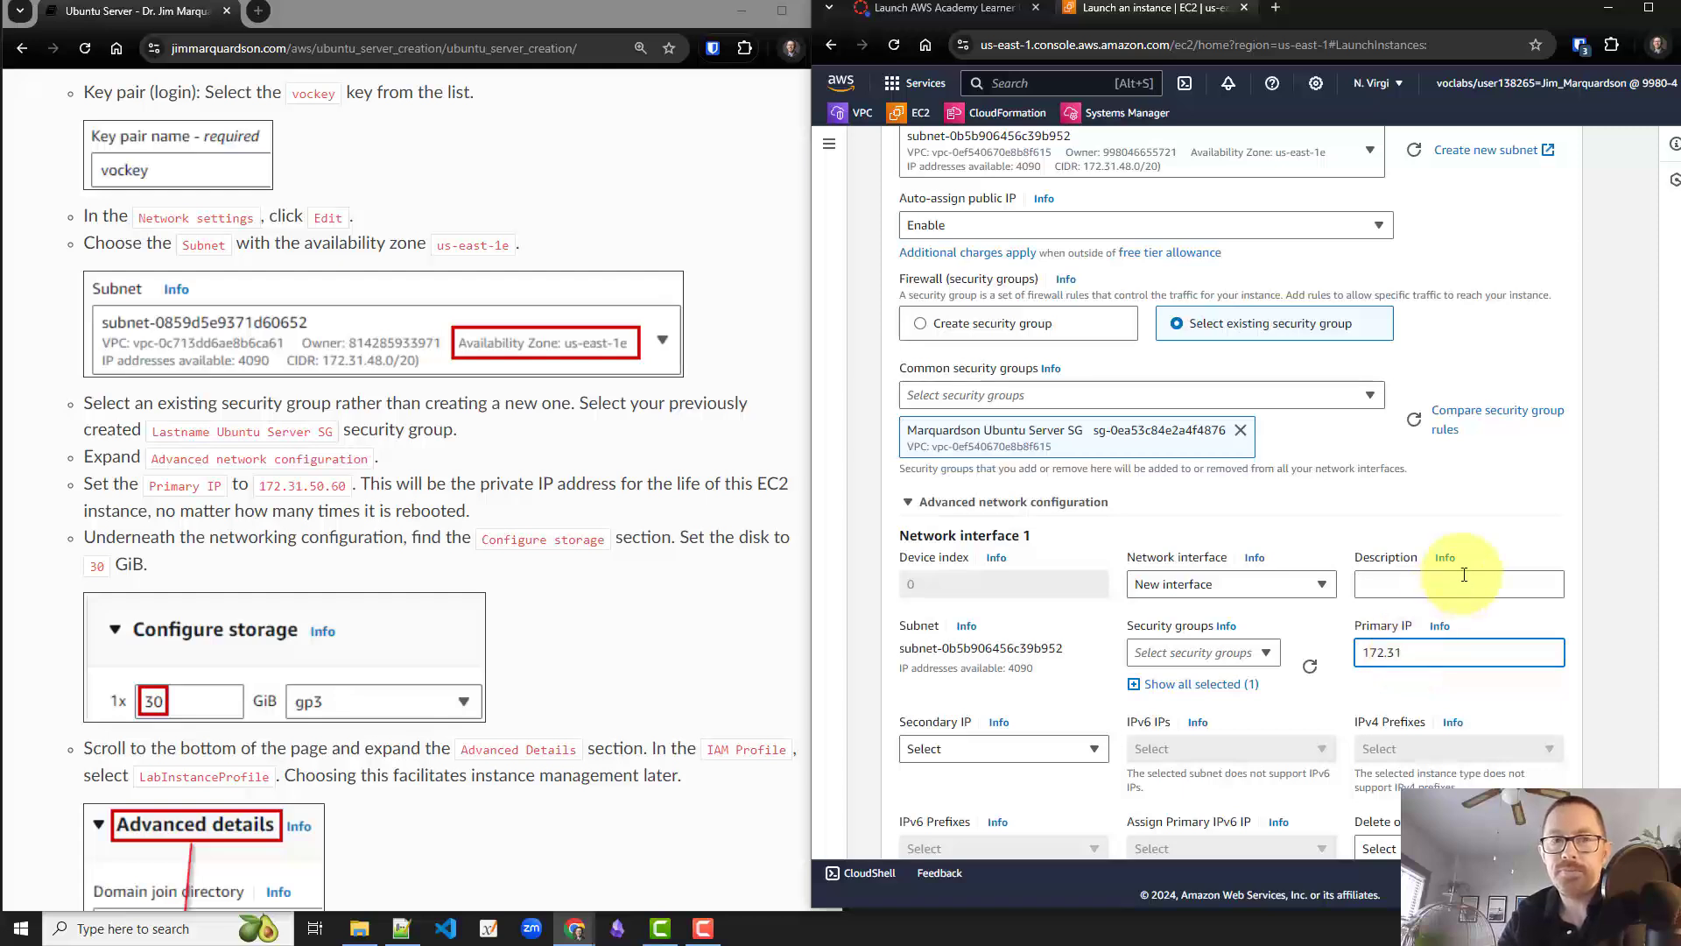
text(.50.60)
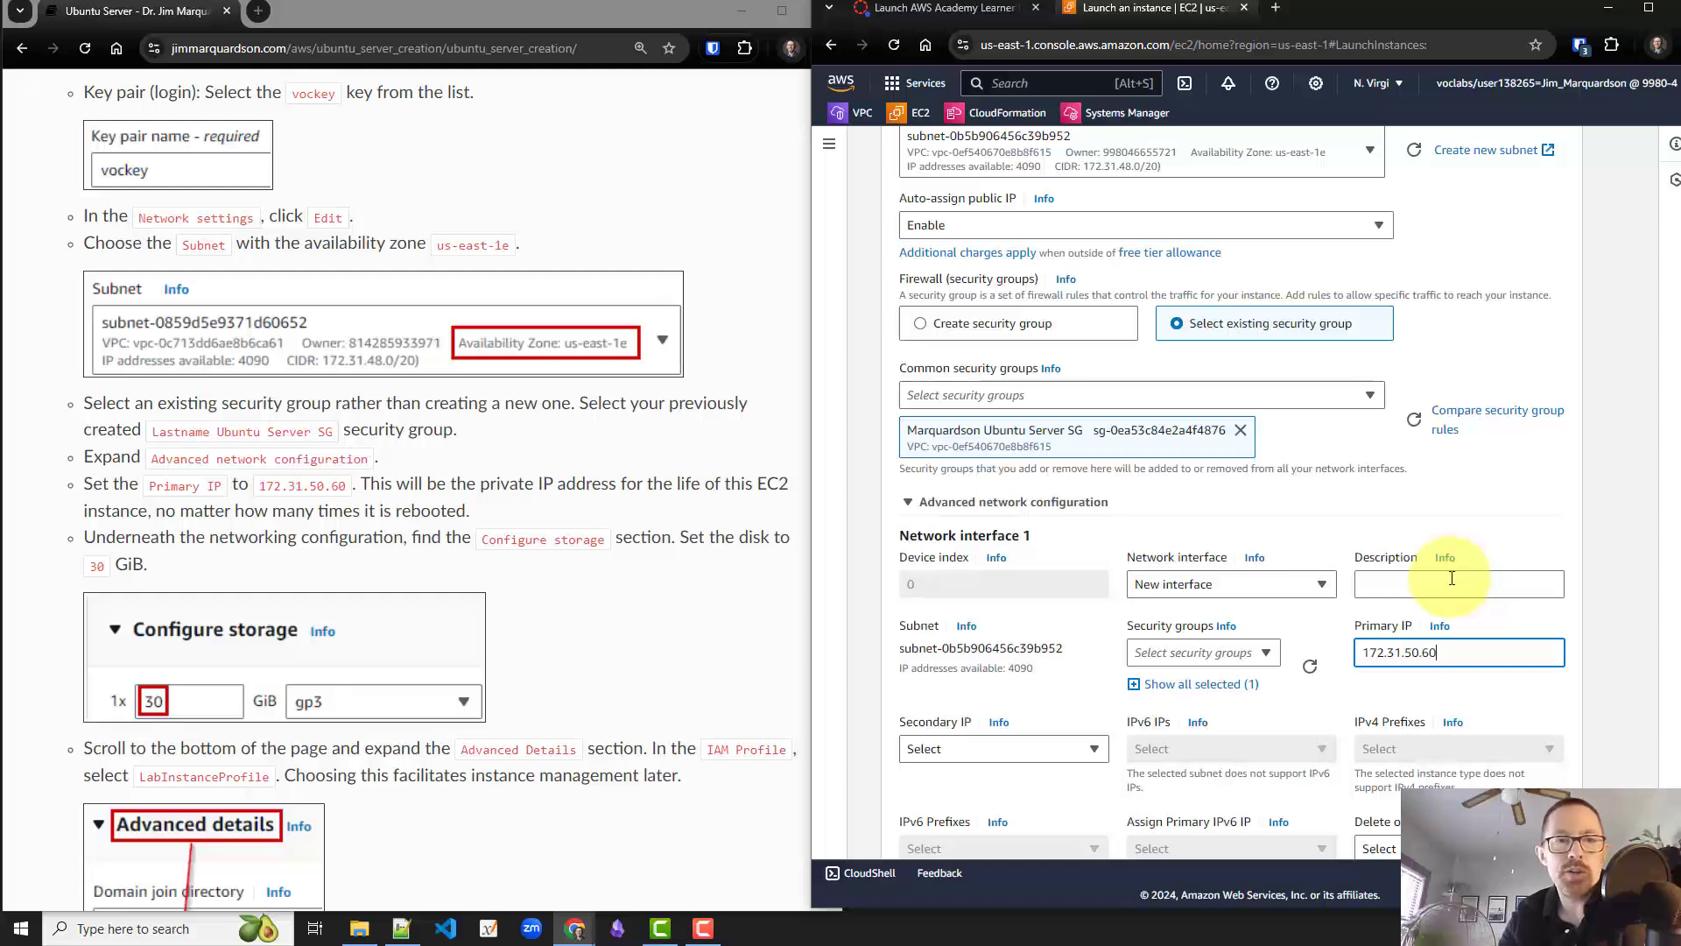
scroll(1327, 606, down, 1)
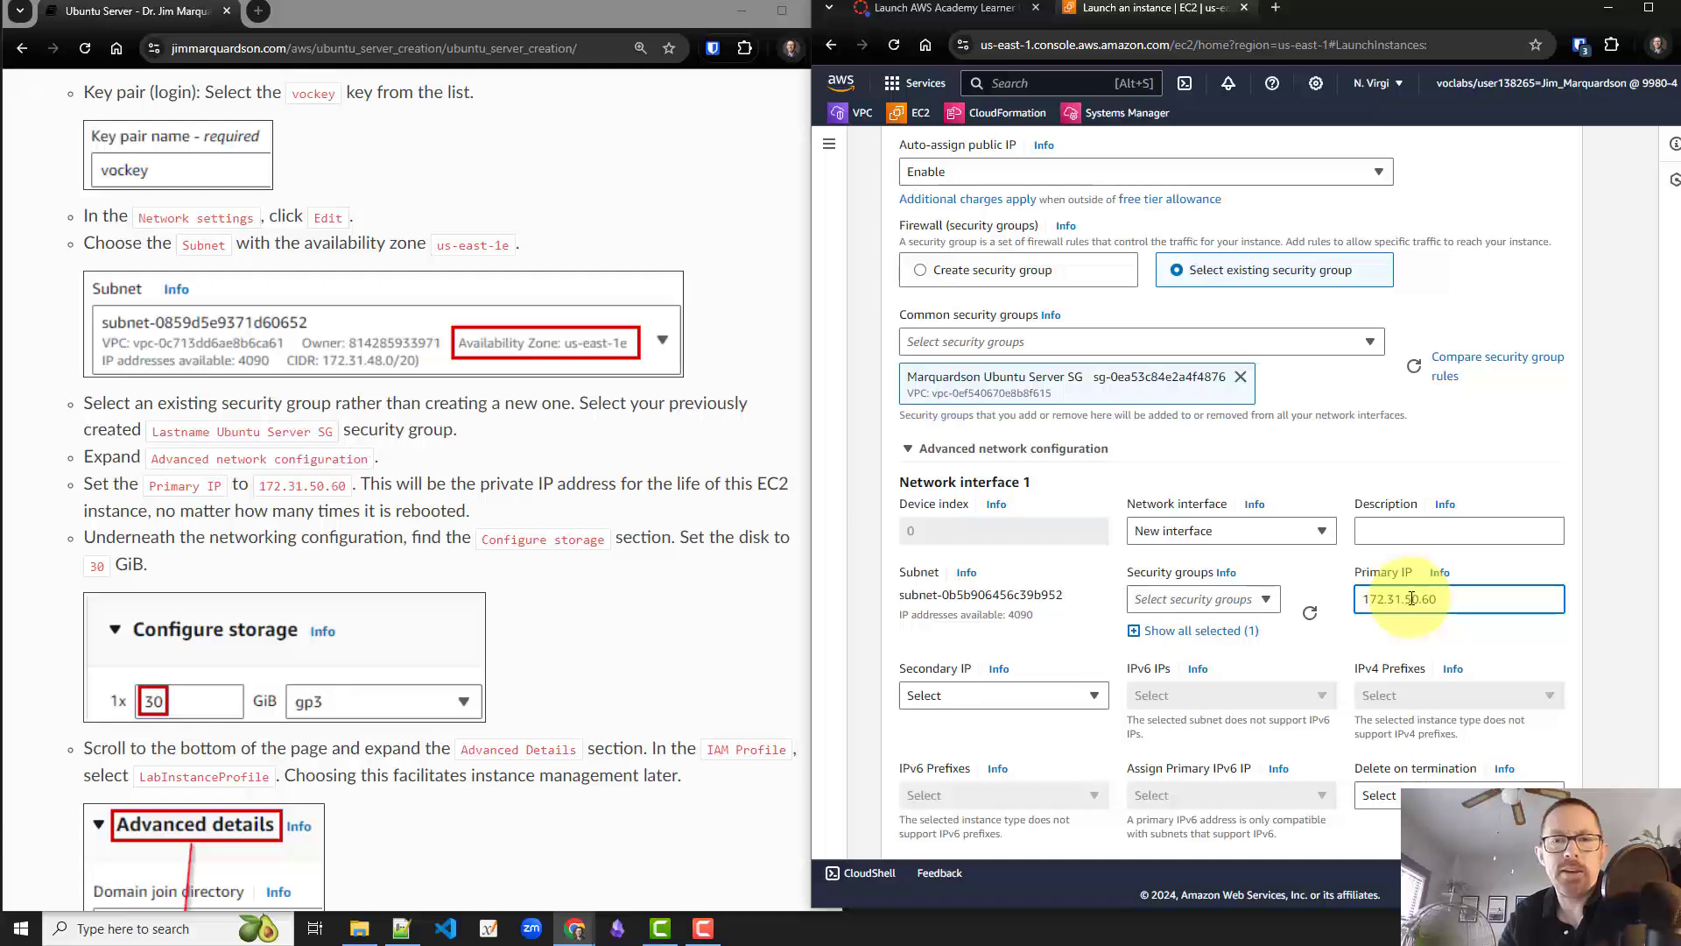
scroll(1412, 598, down, 1)
scroll(1412, 598, down, 1)
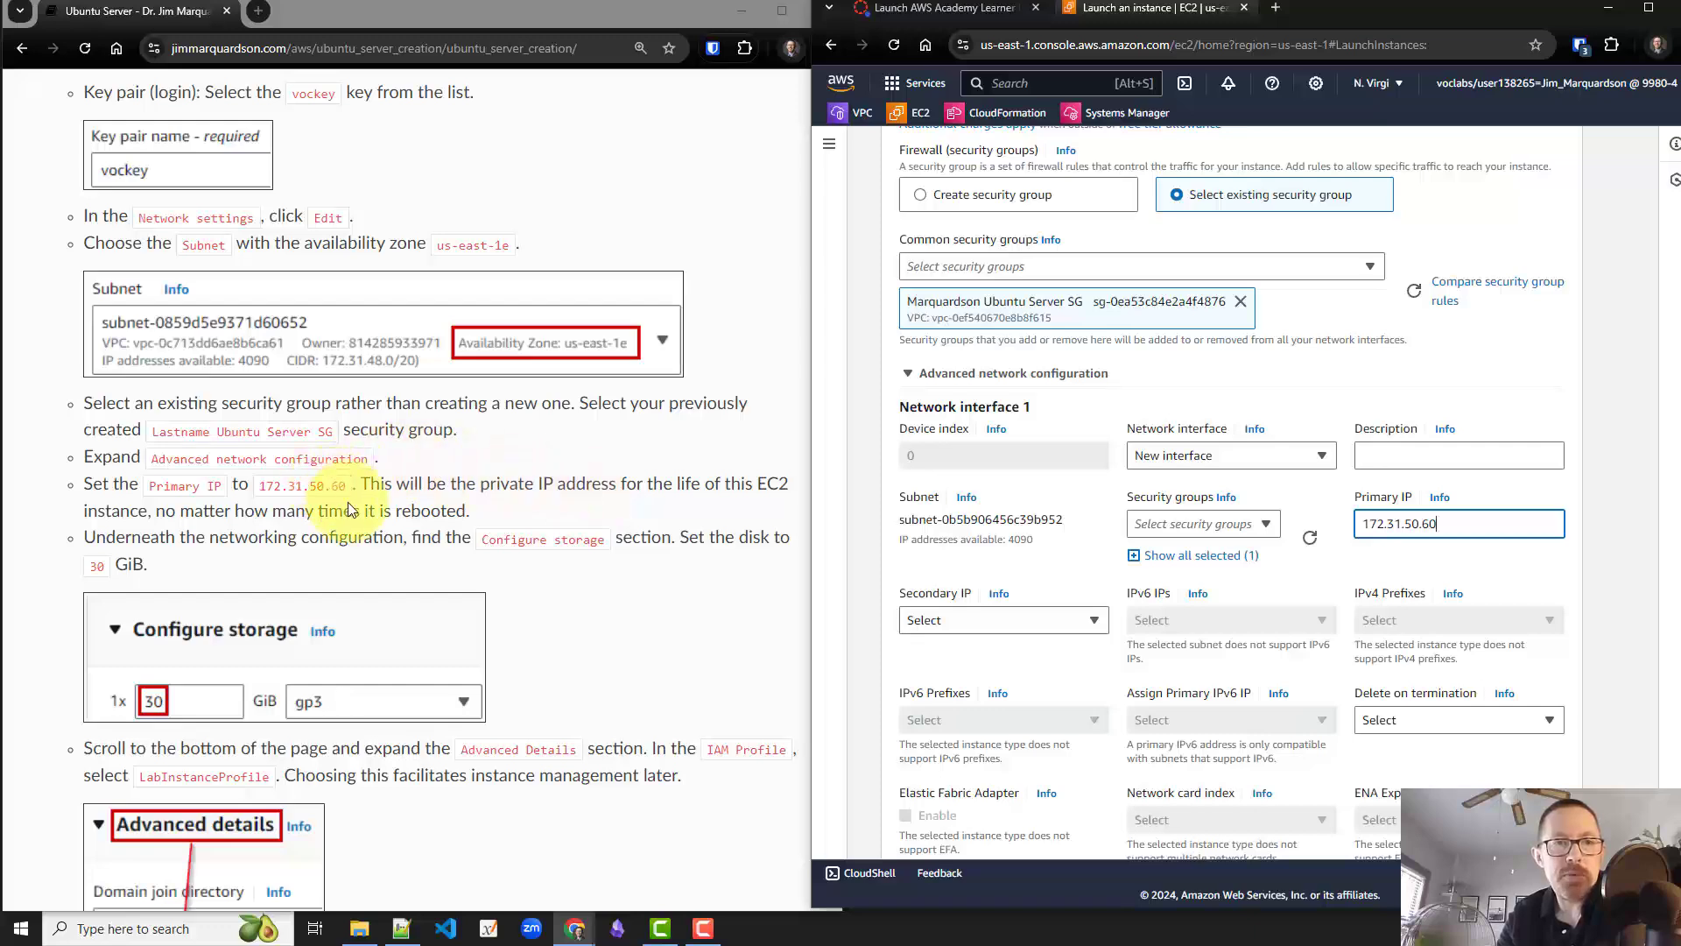
scroll(871, 601, down, 5)
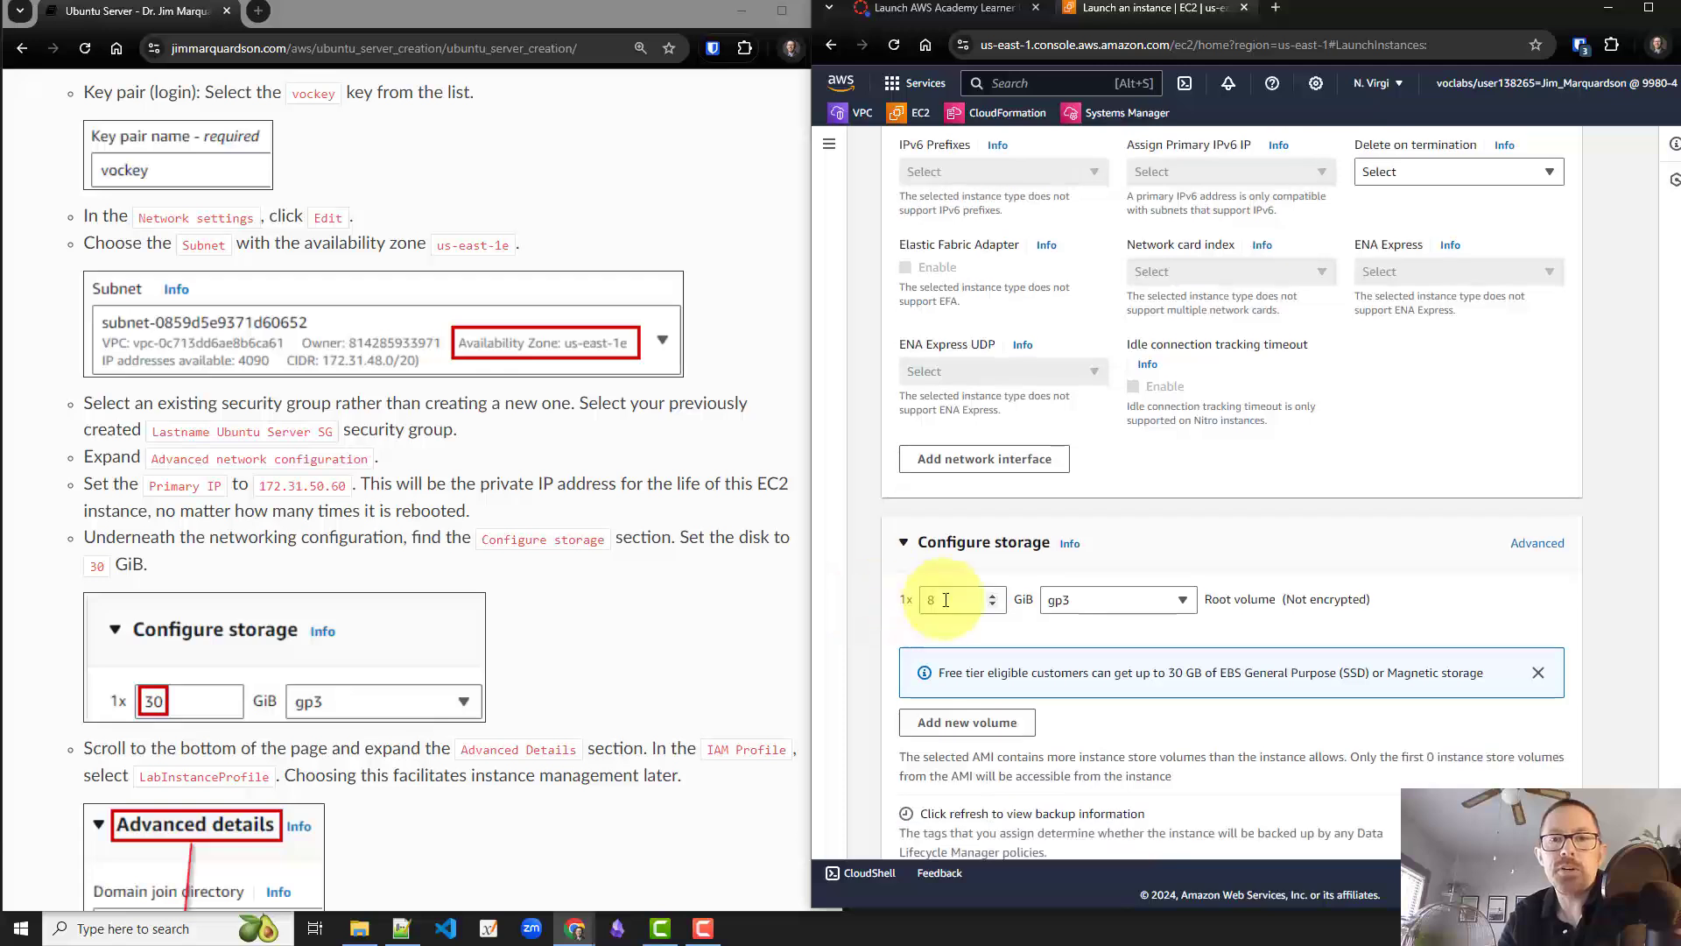
Set the root volume size to 30 GiB in the storage configuration.
click(961, 601)
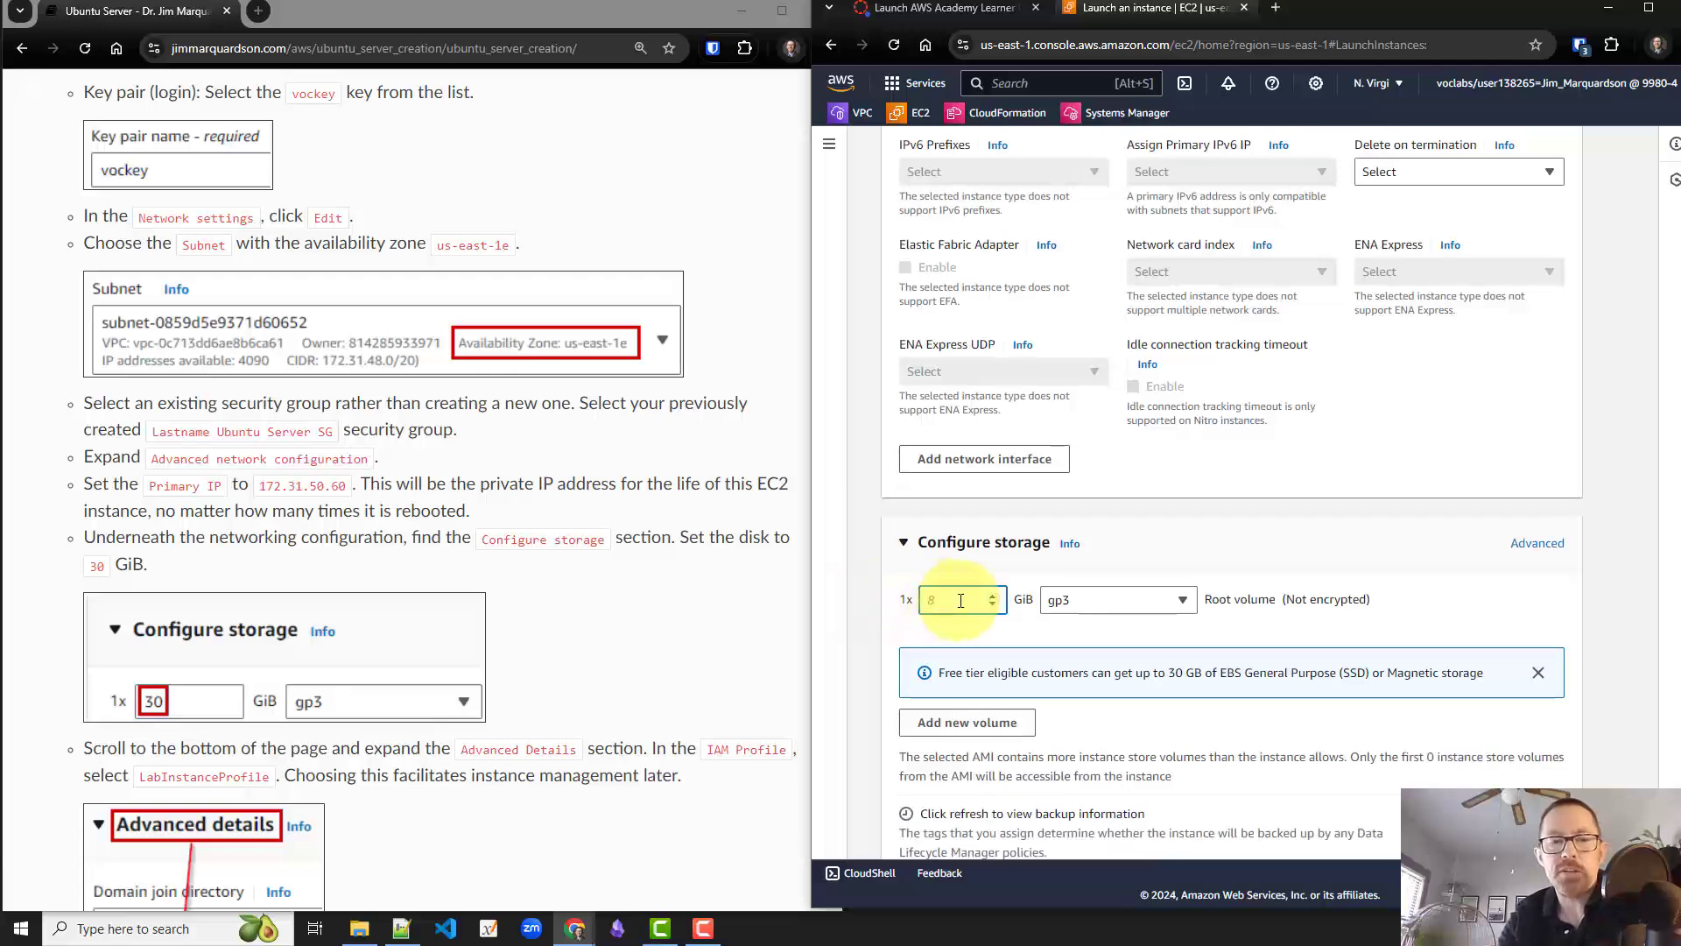
key(BackSpace)
text(30)
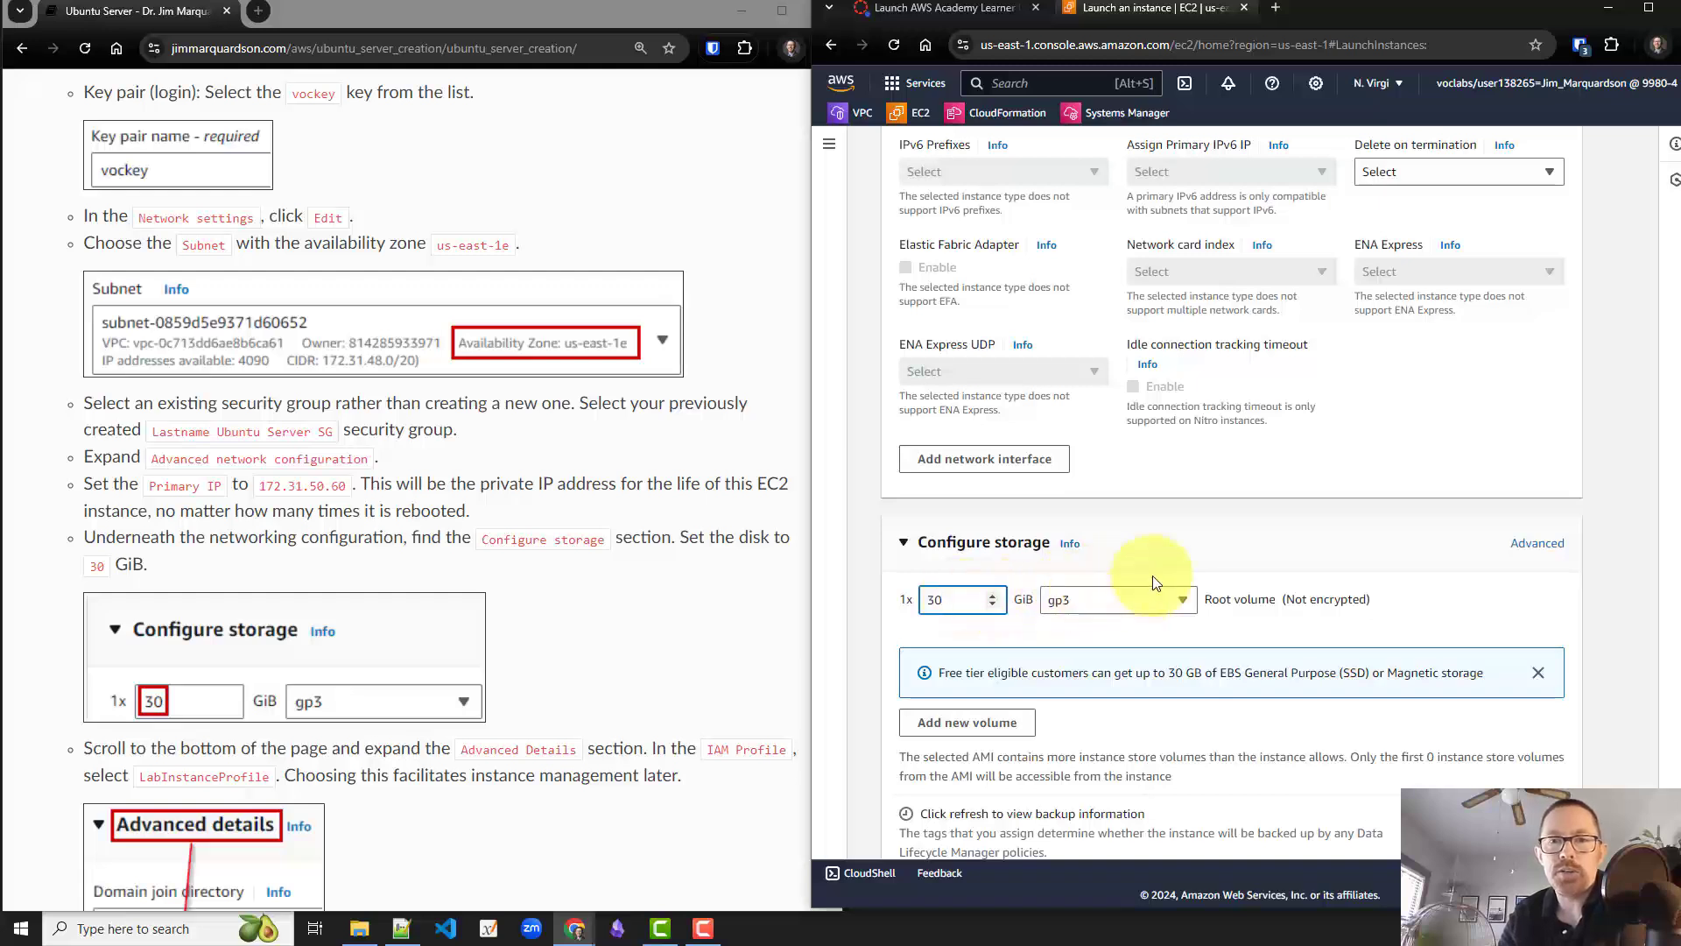
Expand the advanced details and choose LabInstanceProfile as the IAM instance profile.
scroll(1152, 581, down, 1)
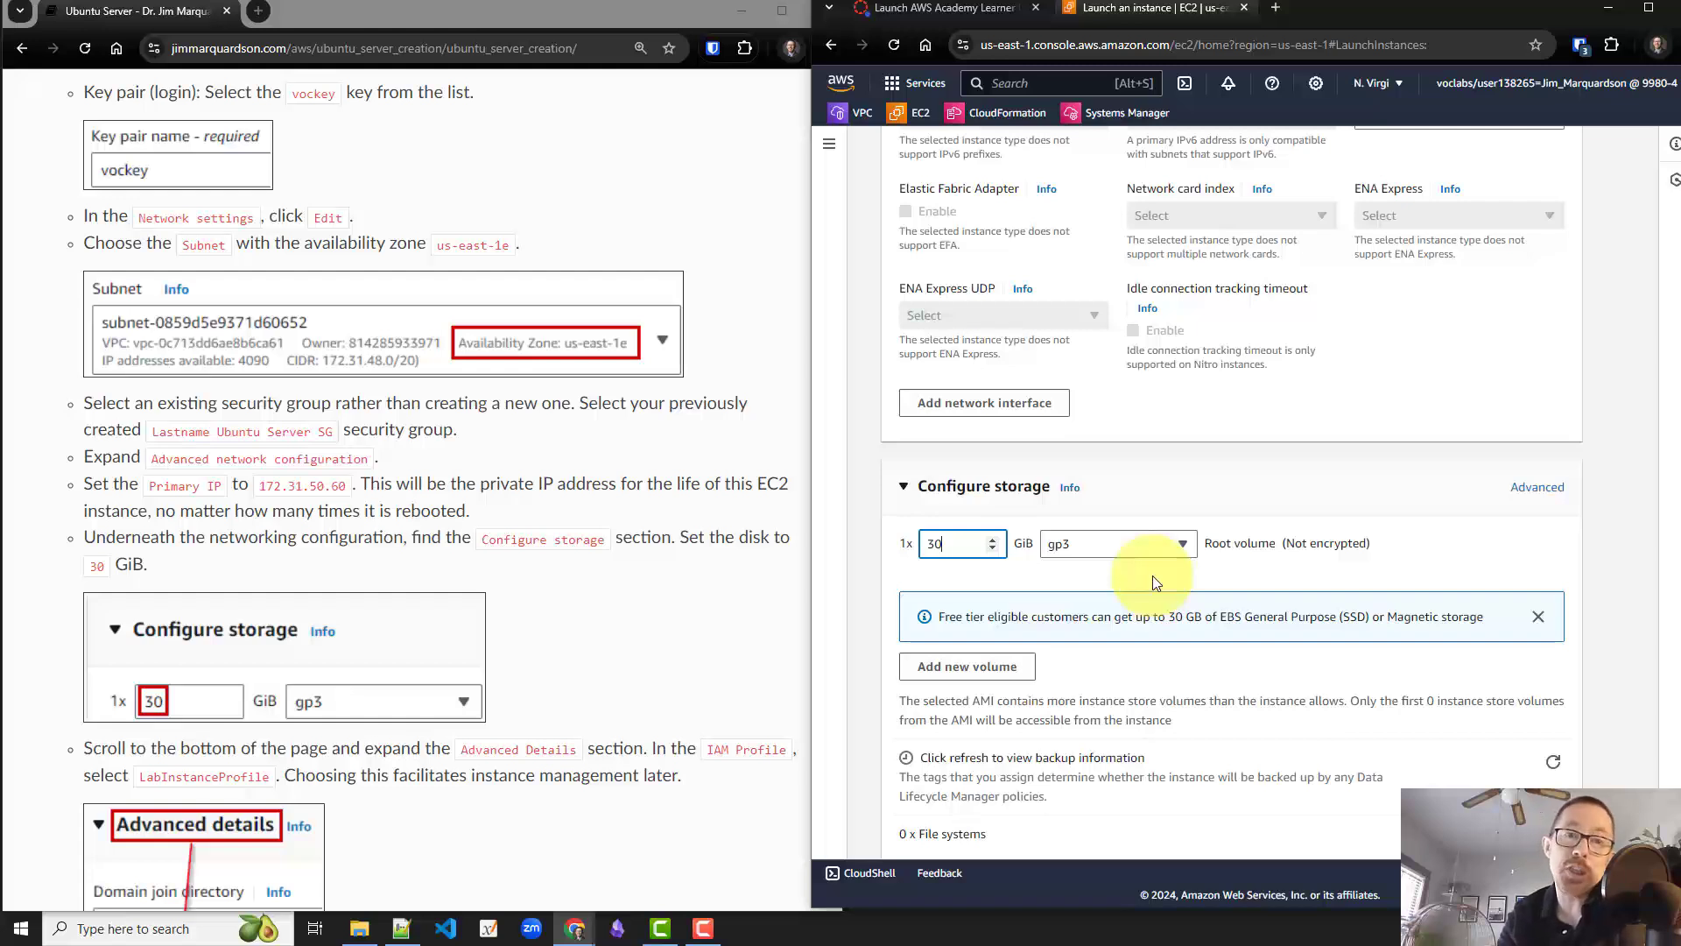
scroll(1152, 582, down, 1)
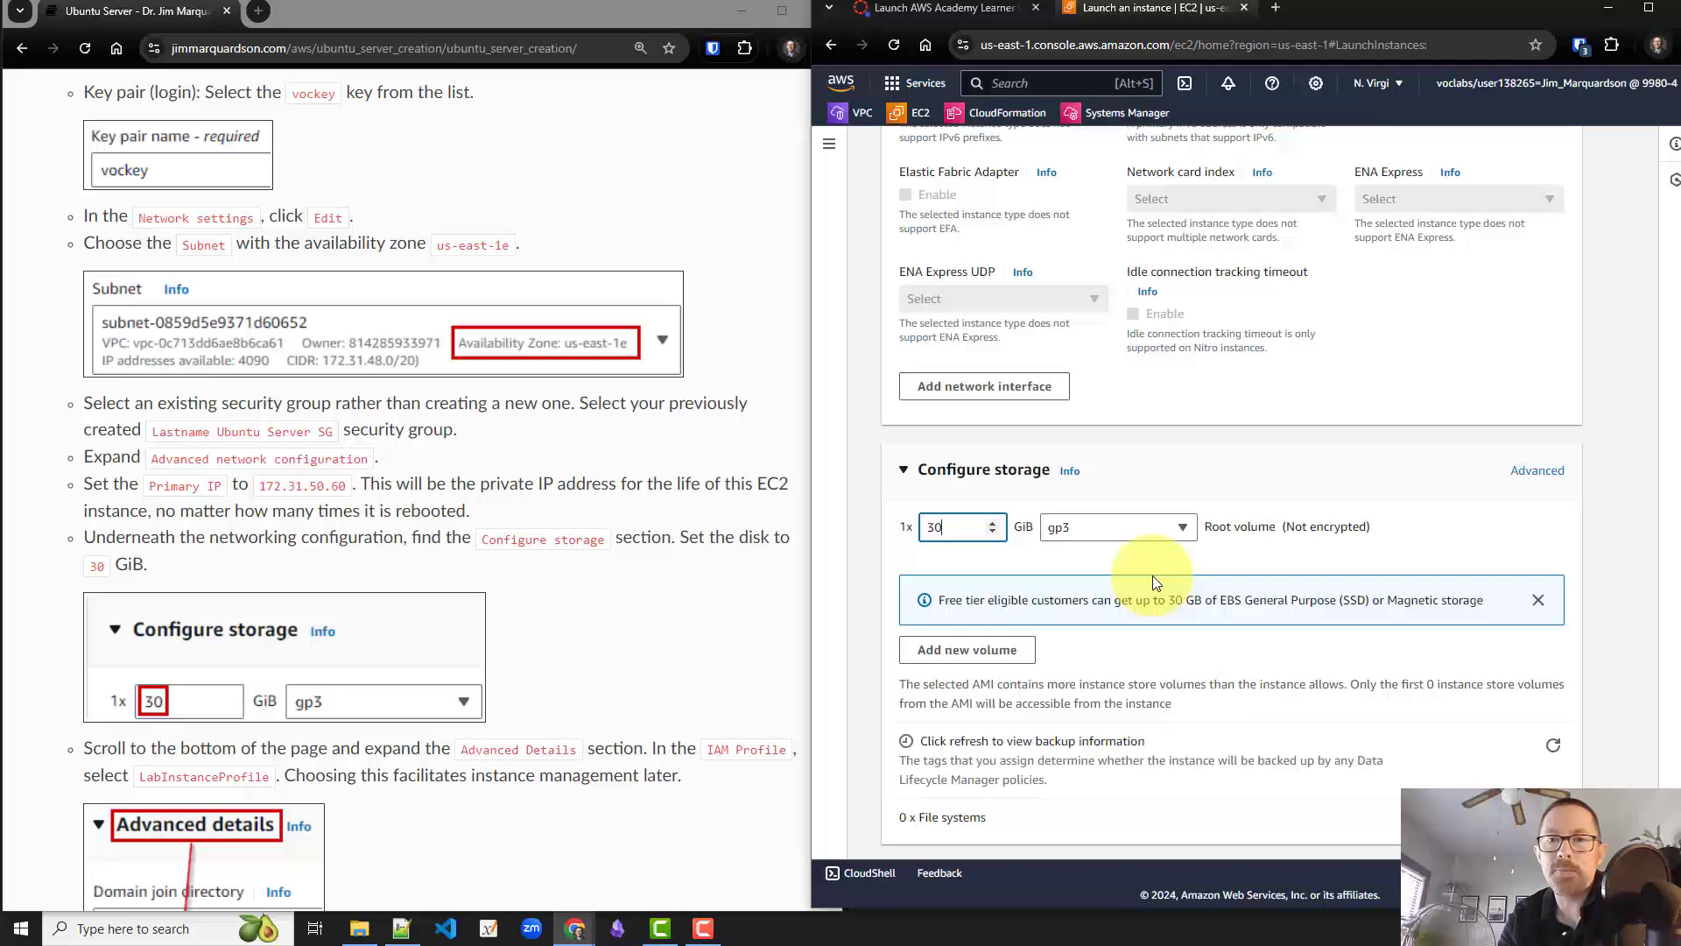
scroll(1152, 582, down, 1)
scroll(1153, 575, down, 5)
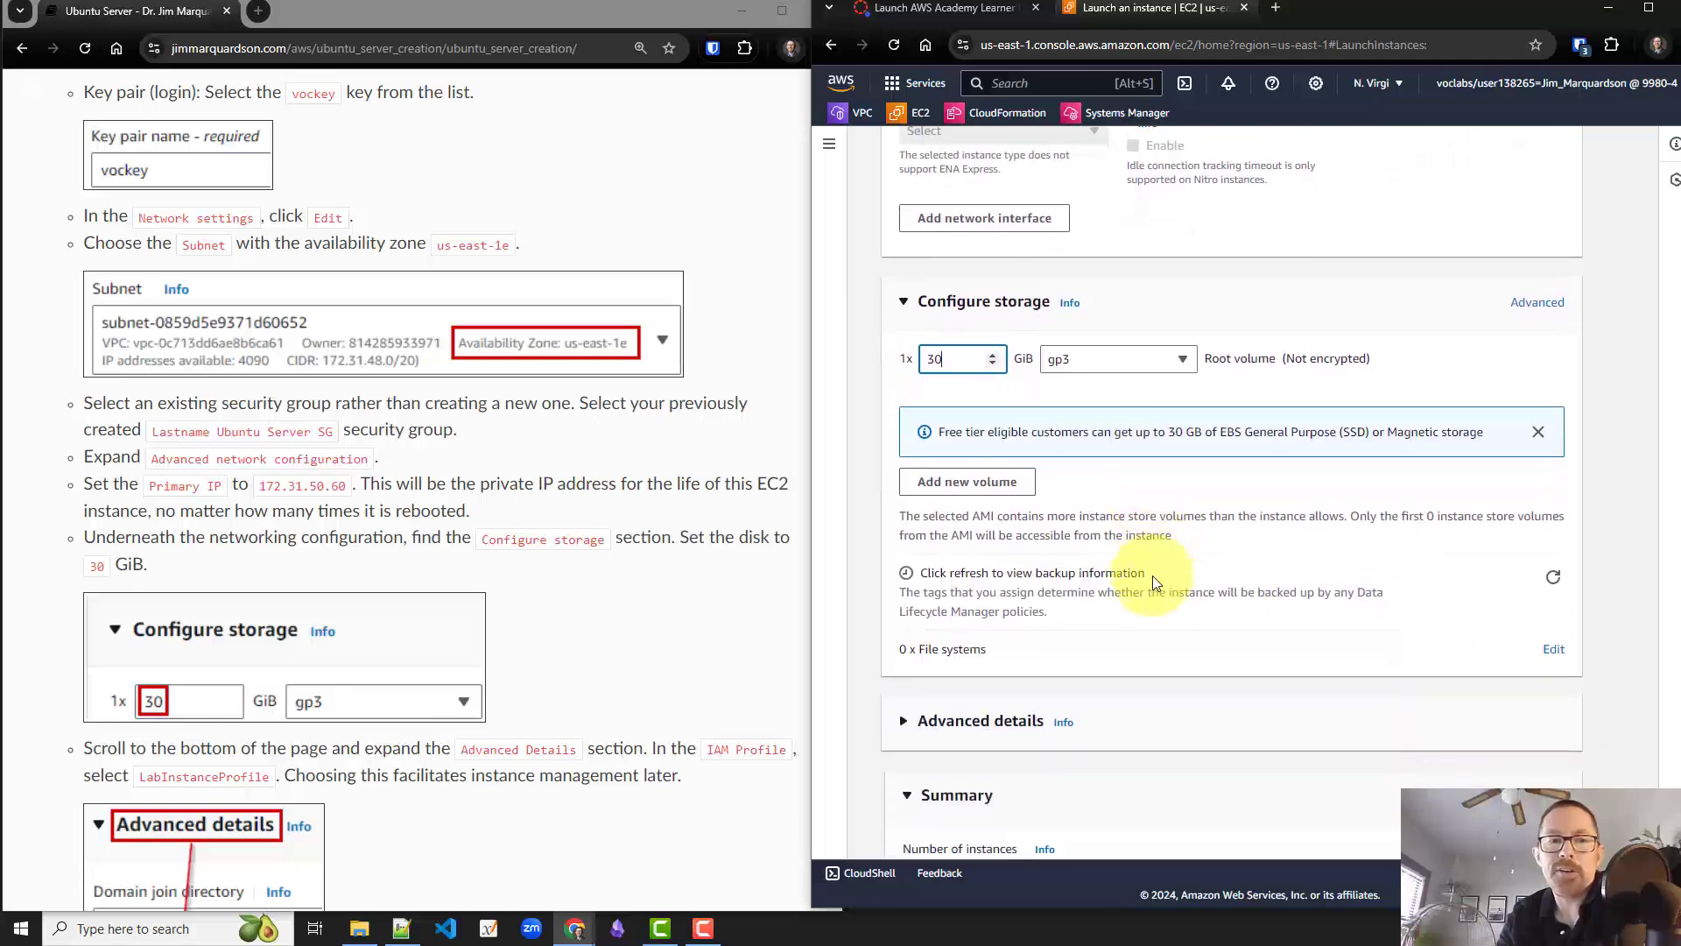
scroll(1156, 583, down, 1)
scroll(1152, 575, down, 2)
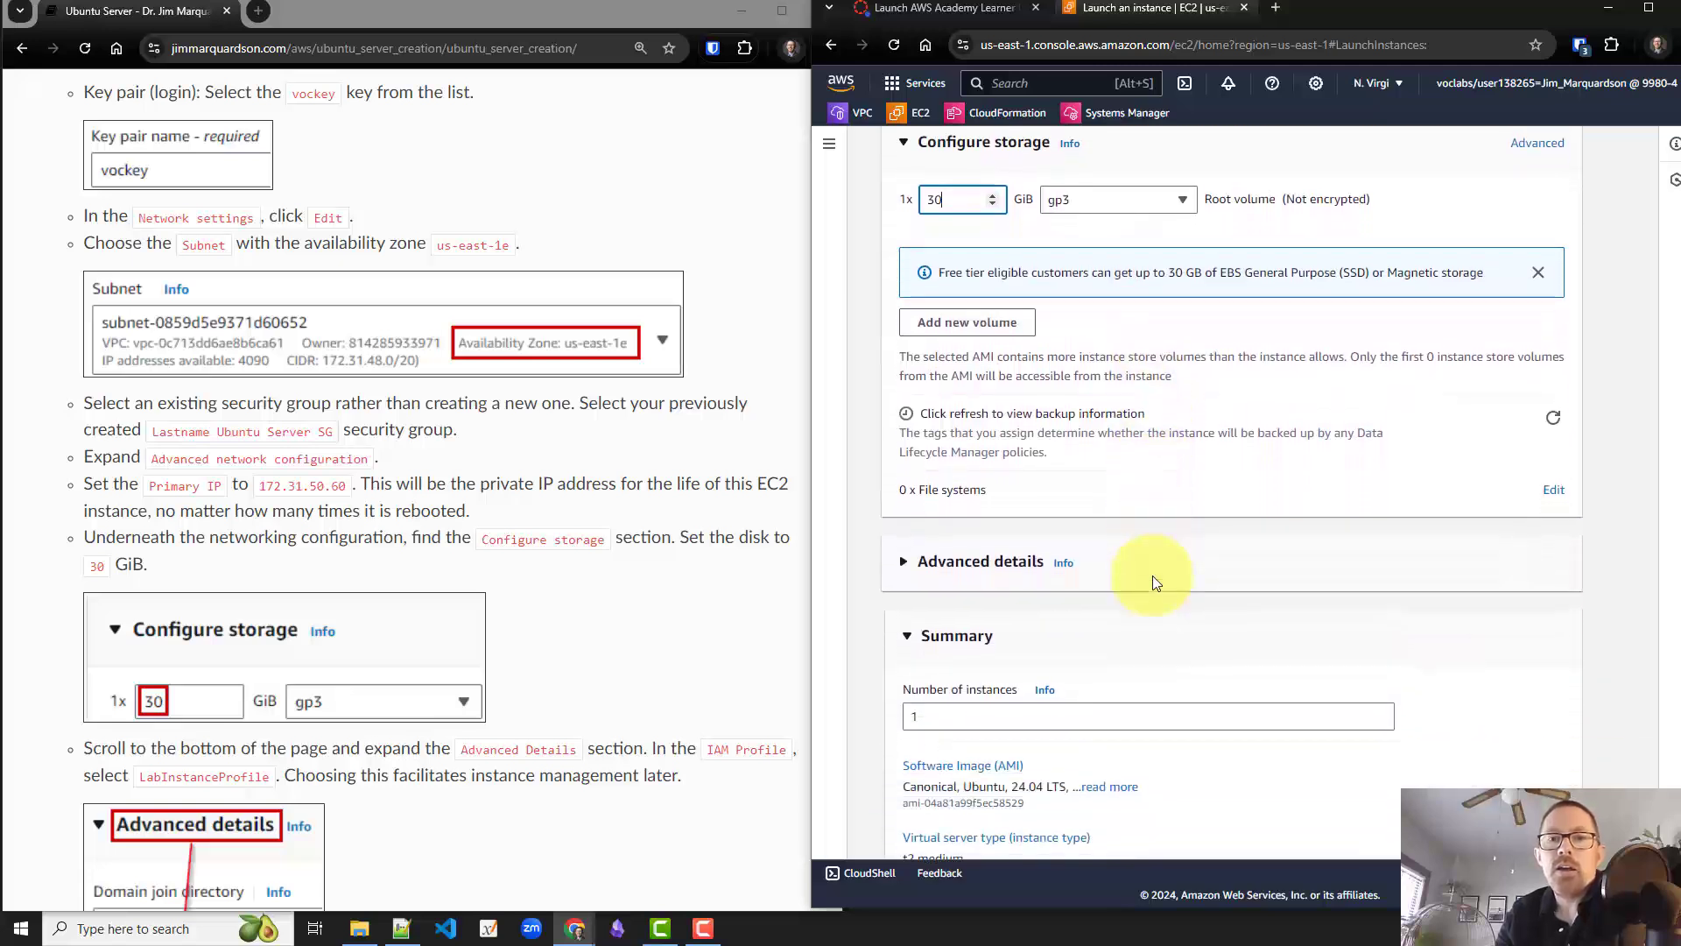
click(945, 570)
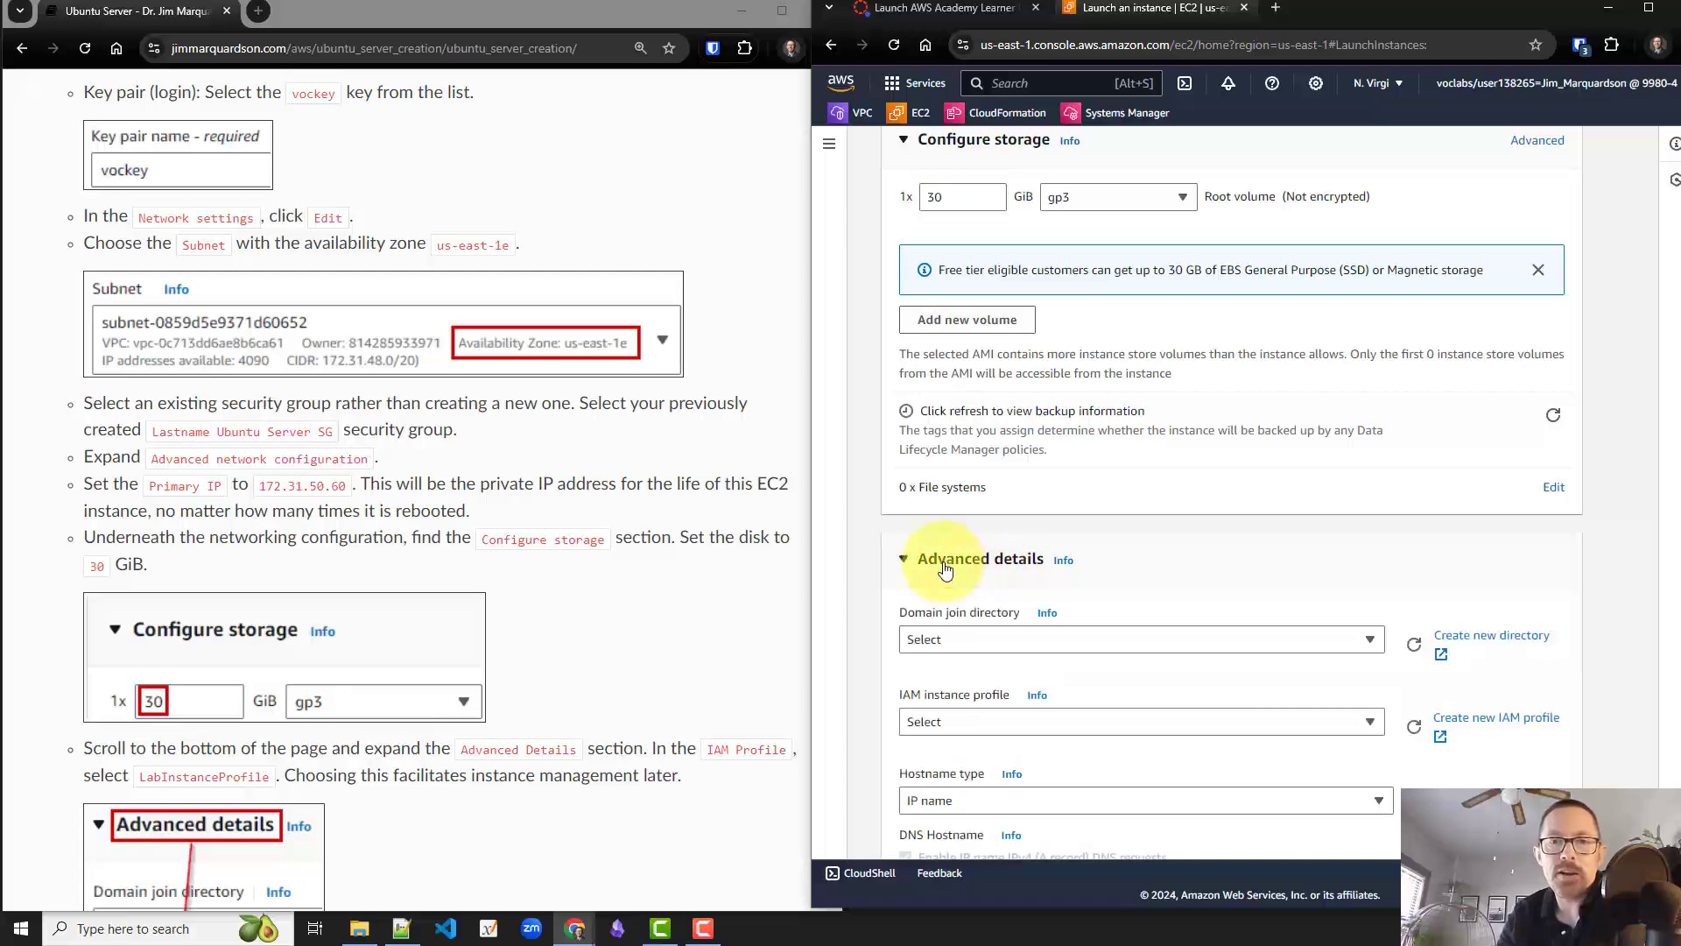
scroll(692, 620, down, 1)
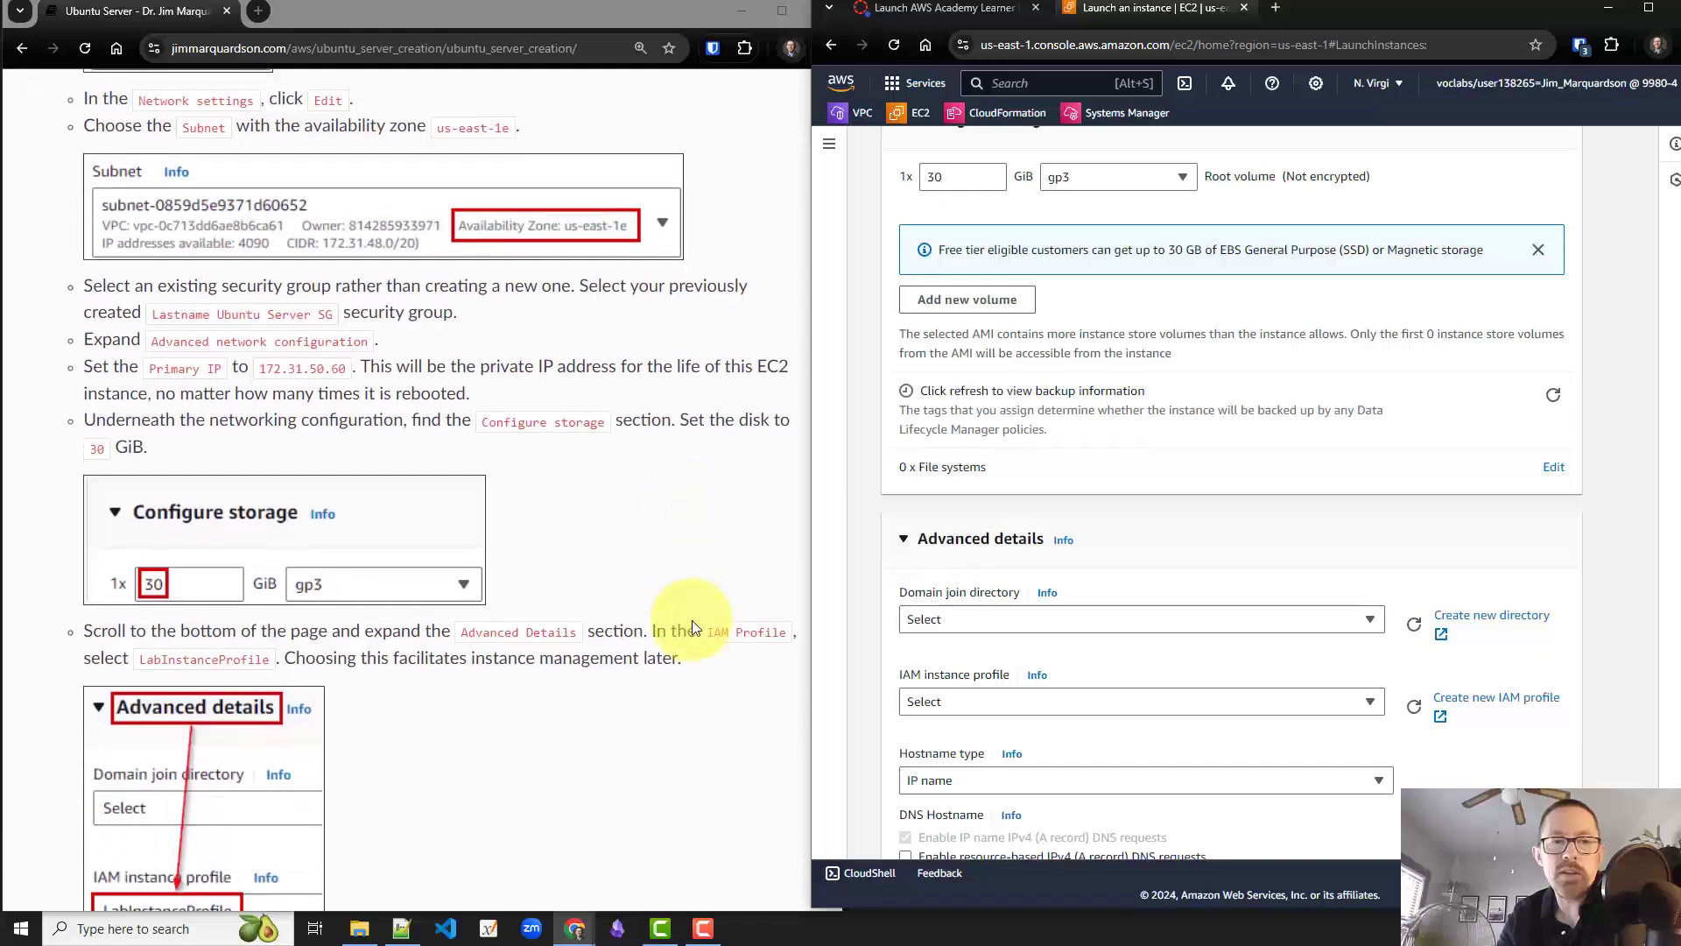
scroll(692, 620, down, 1)
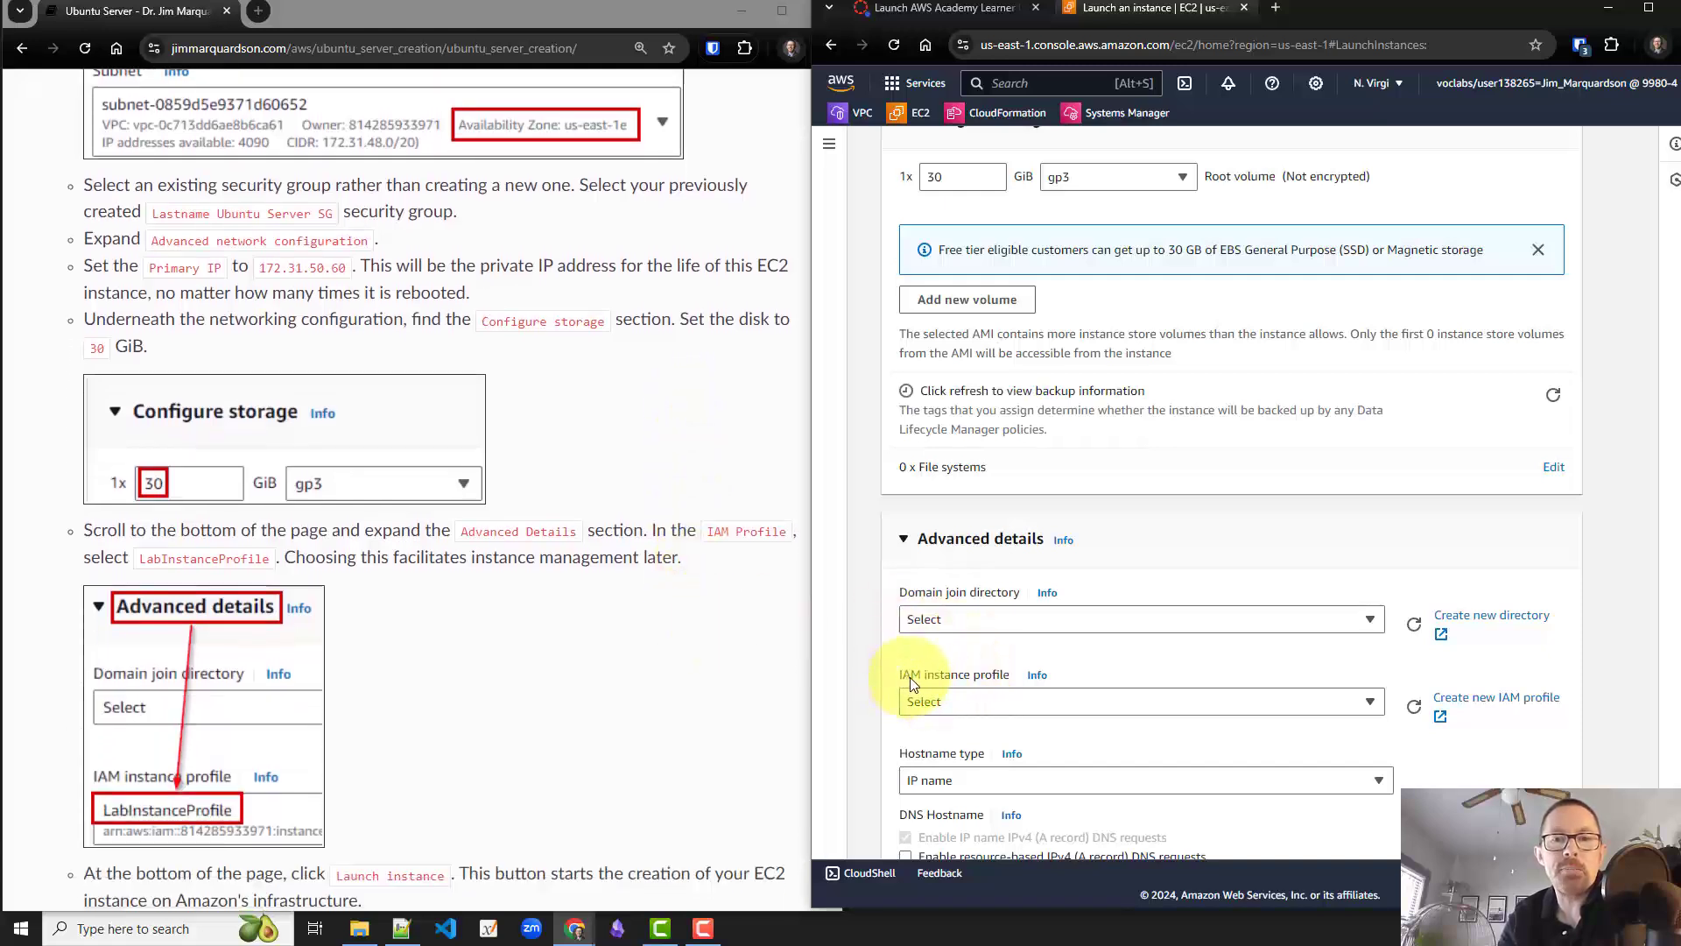
click(974, 705)
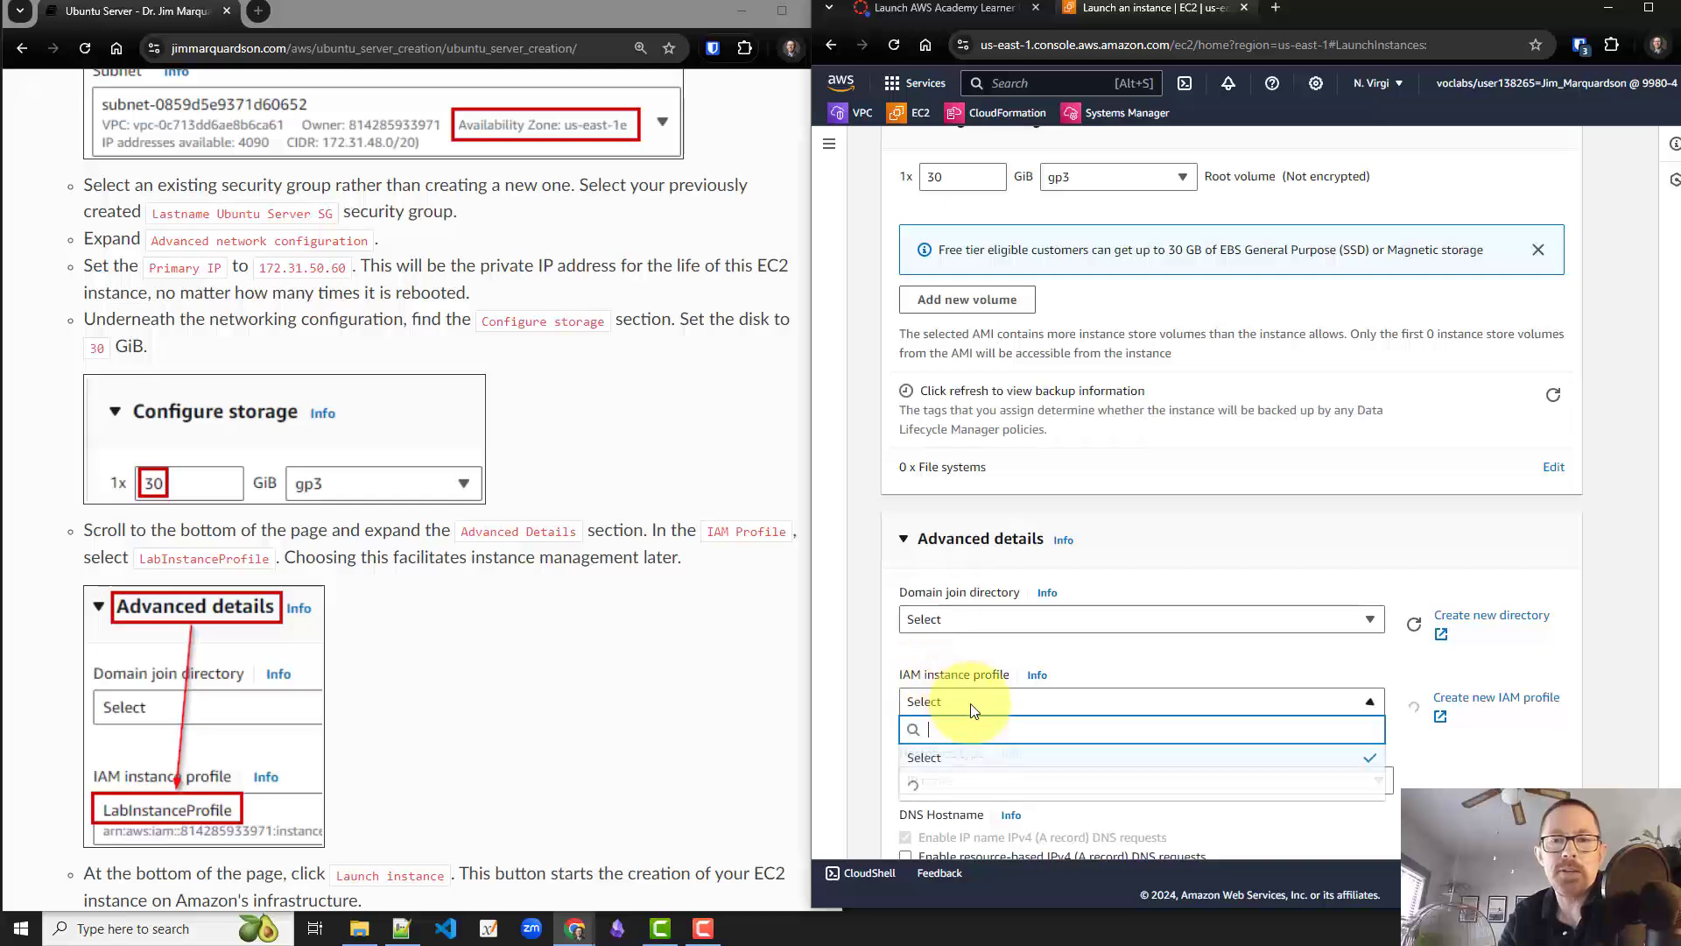
scroll(971, 709, down, 1)
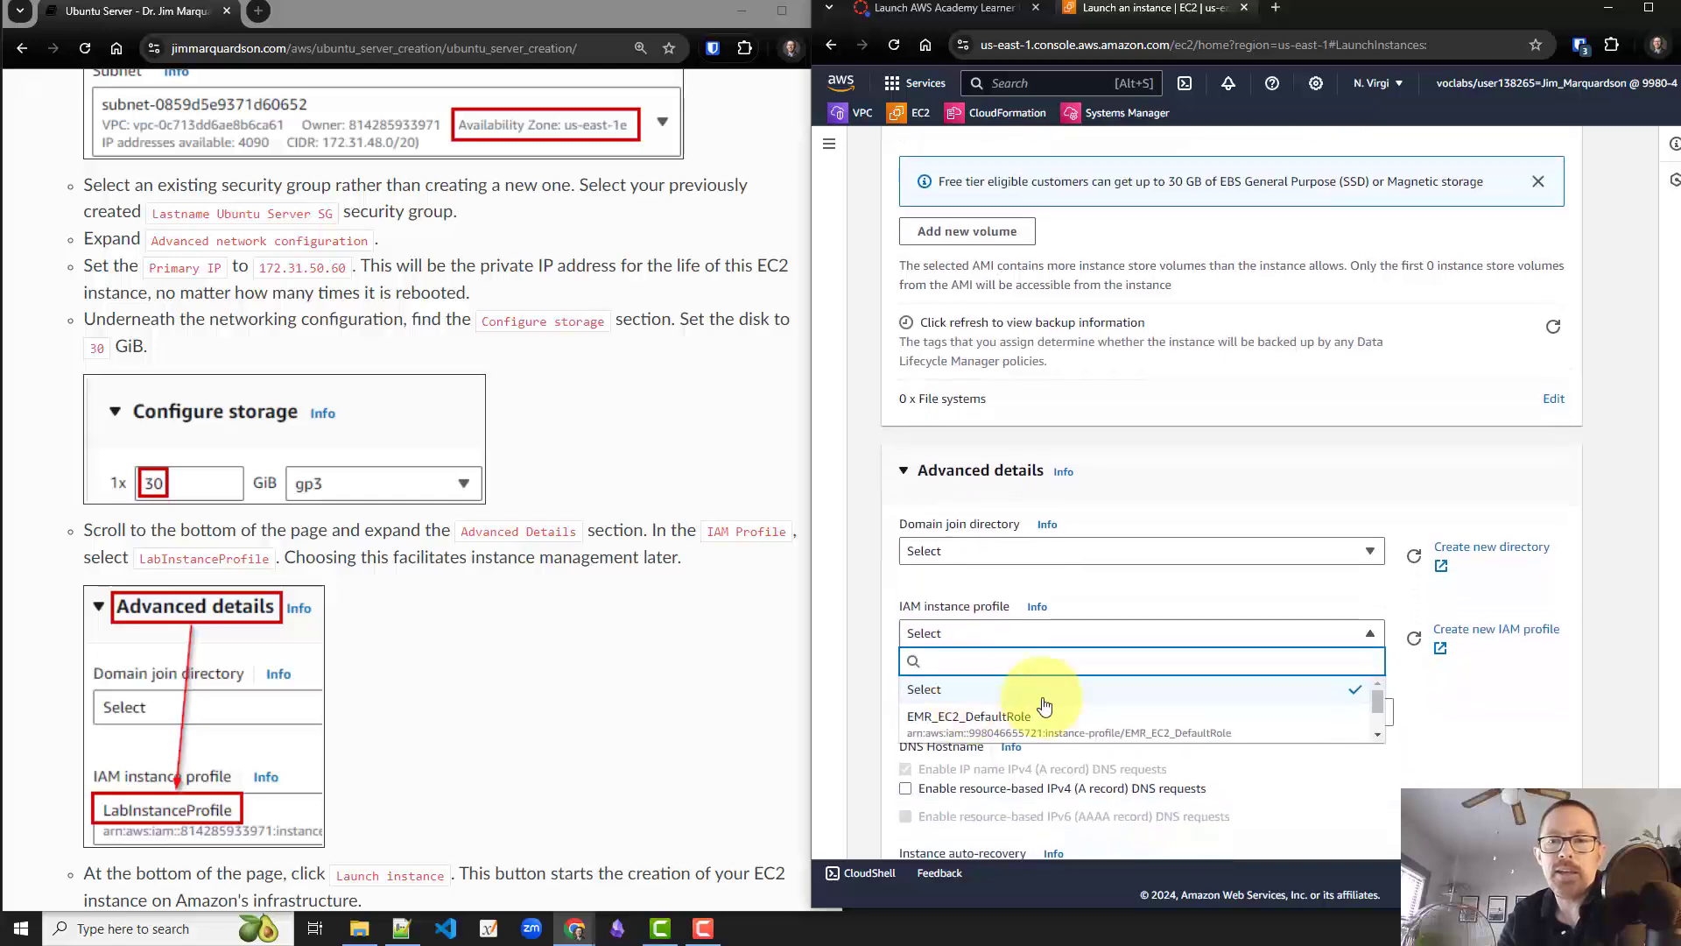
scroll(1378, 732, down, 2)
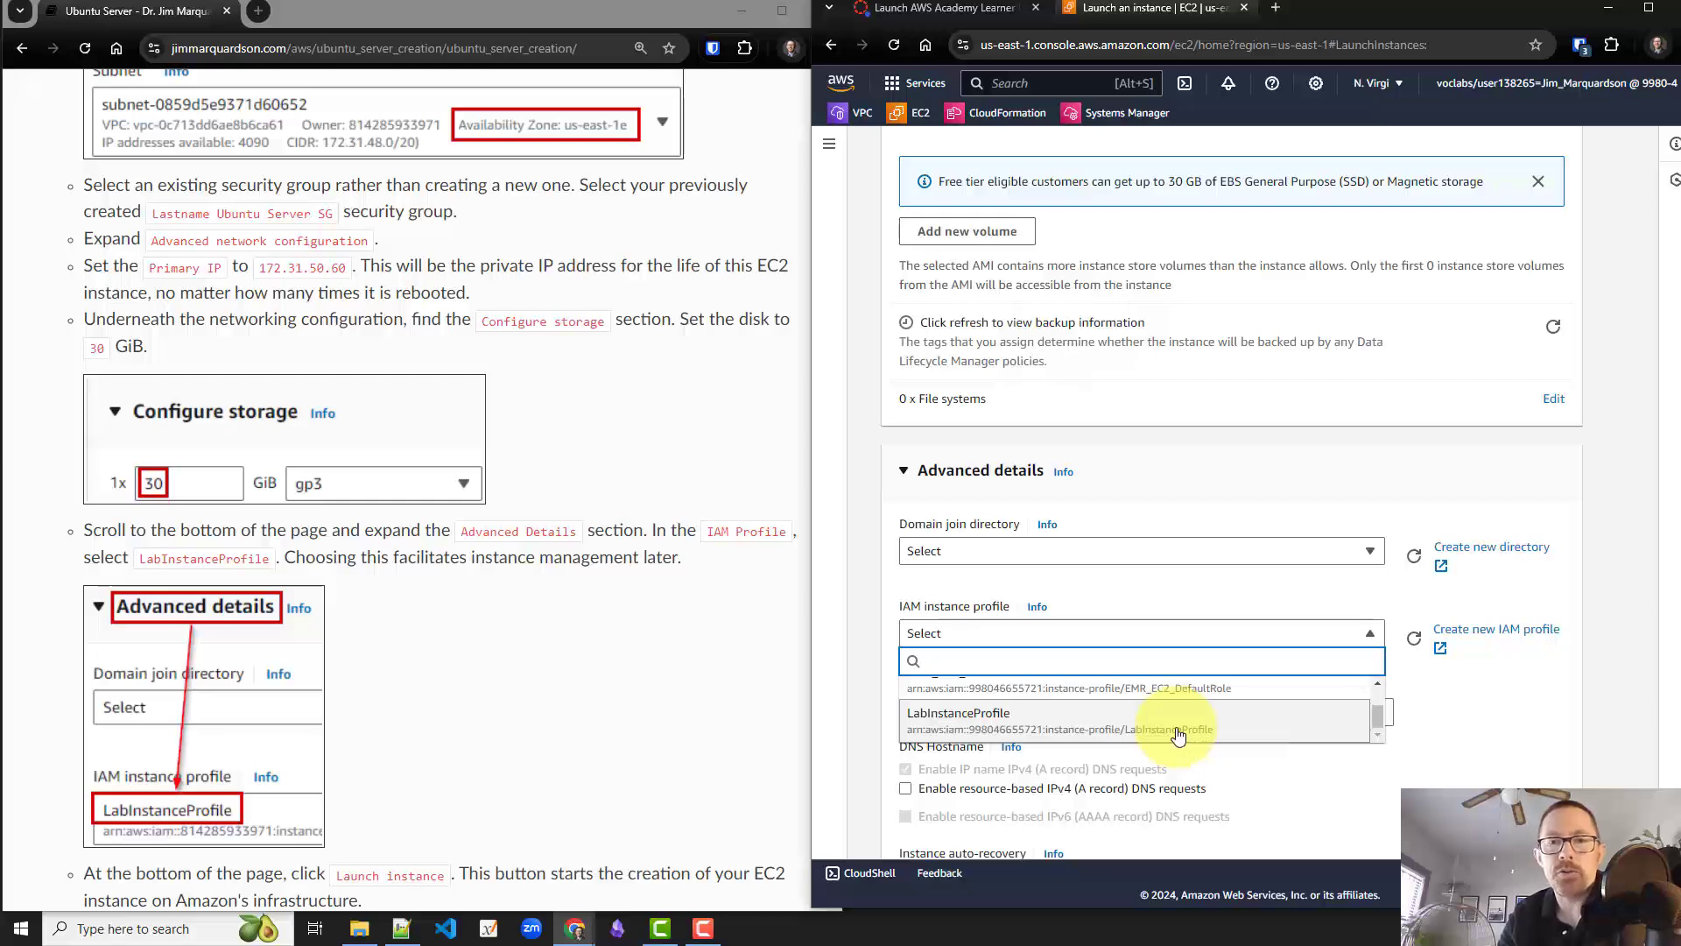
click(1179, 734)
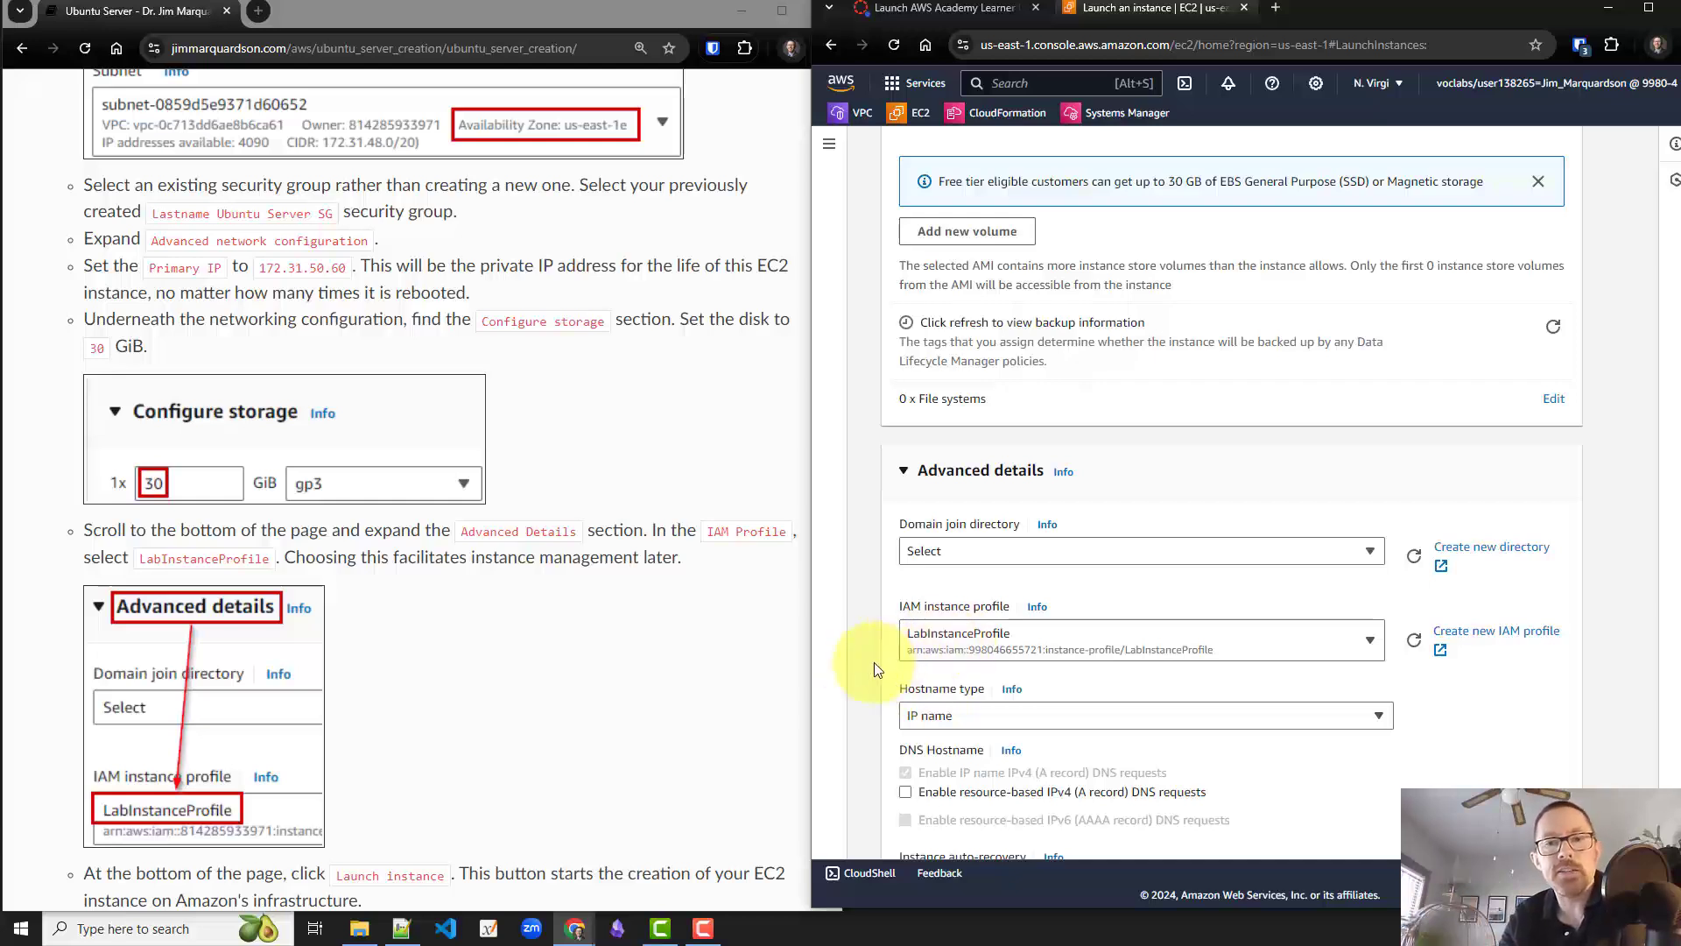
Launch the configured Ubuntu Server instance.
scroll(707, 660, down, 2)
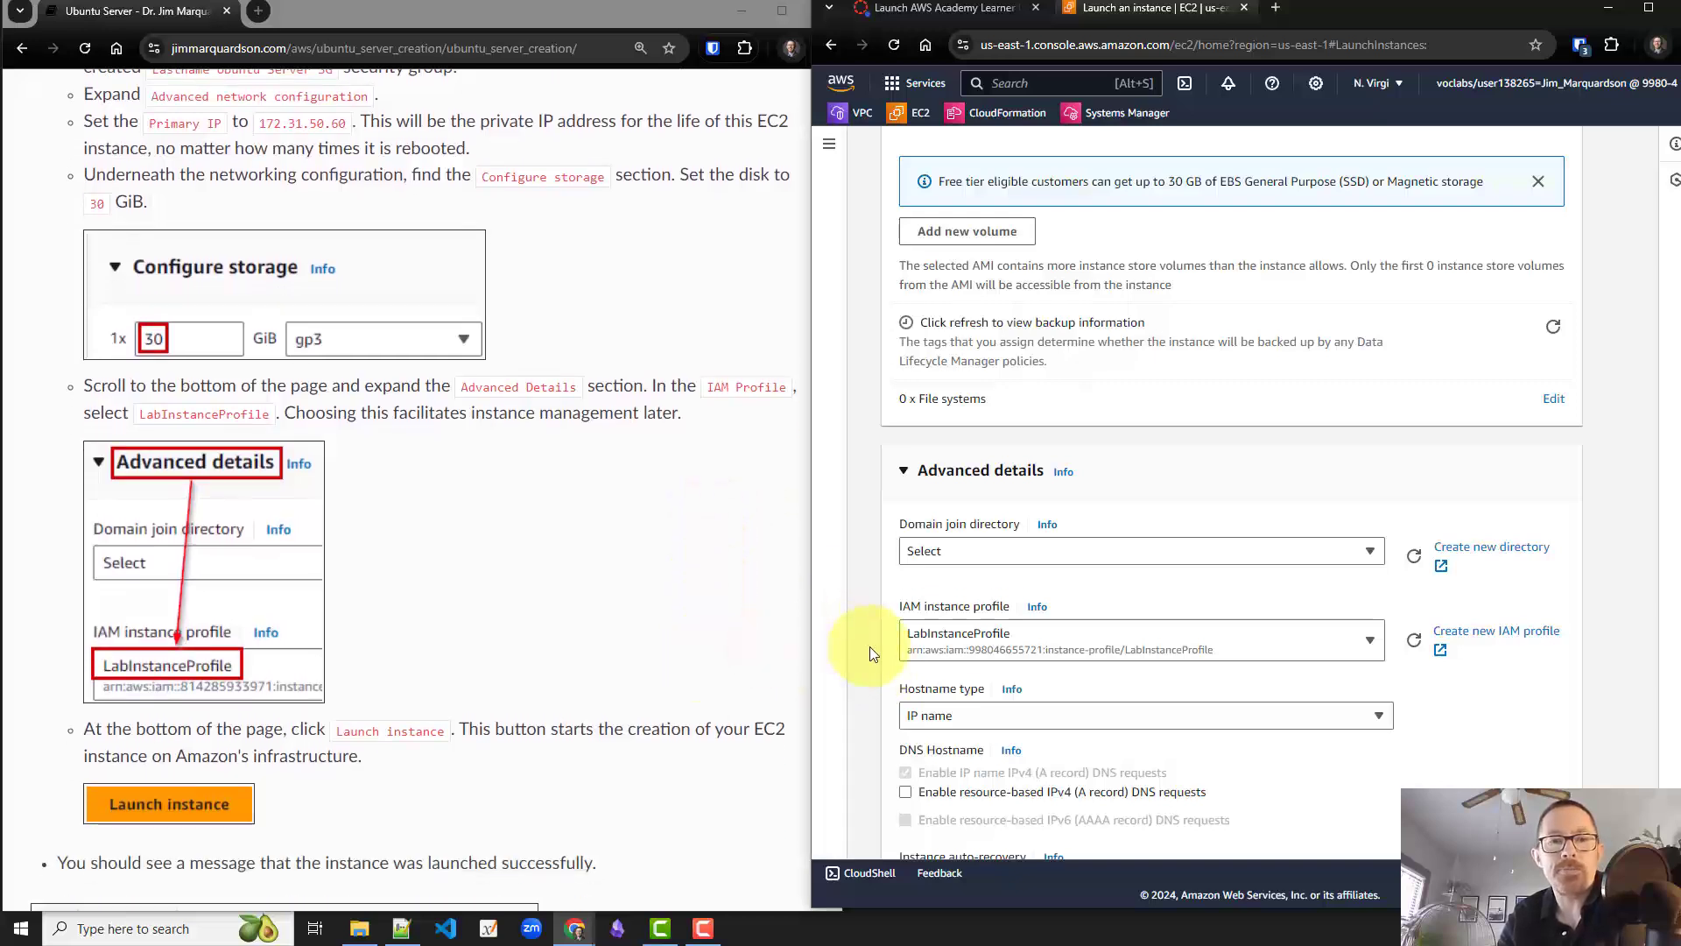
scroll(869, 646, down, 2)
scroll(869, 647, down, 7)
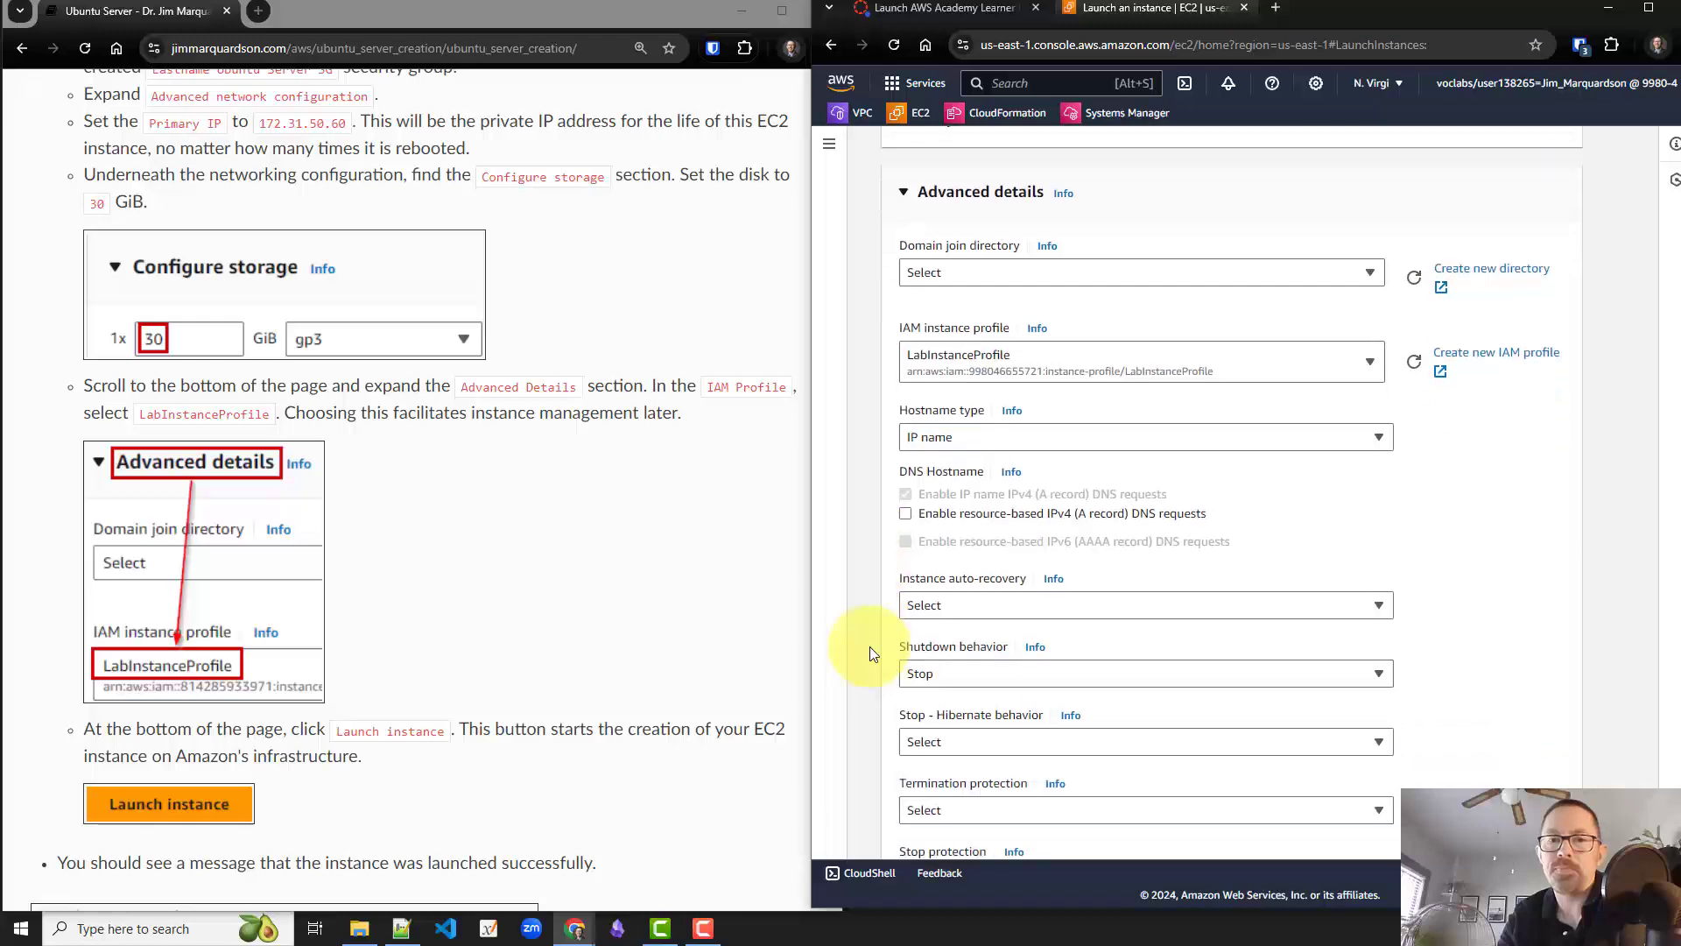
scroll(869, 646, down, 12)
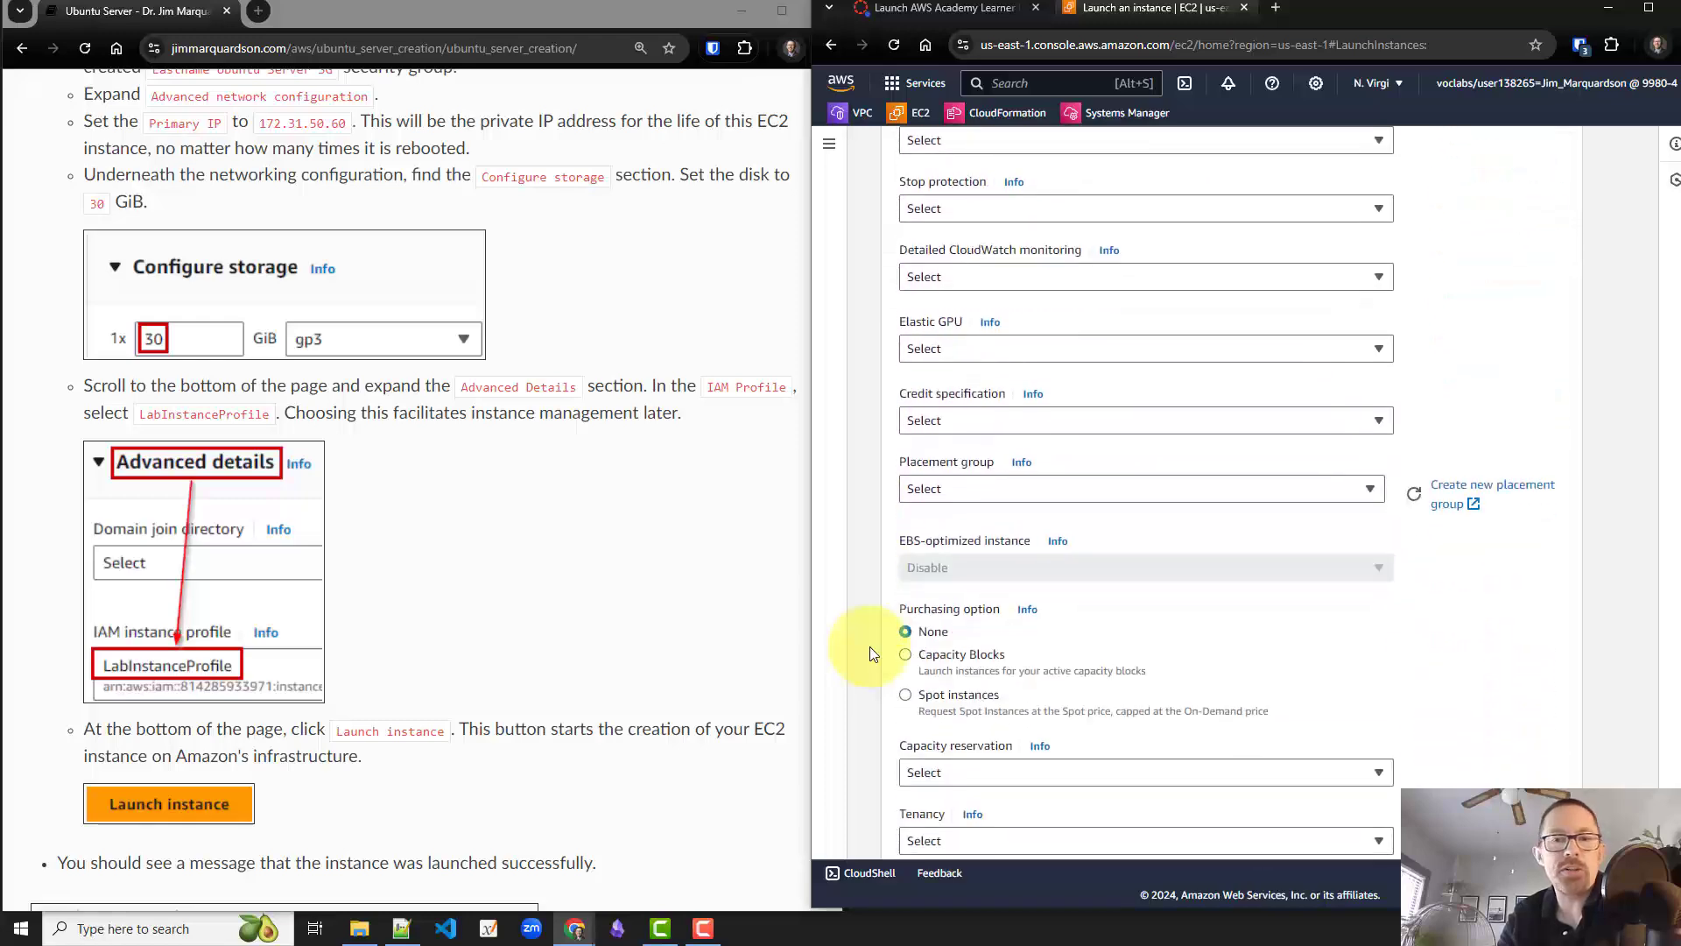
scroll(870, 646, down, 13)
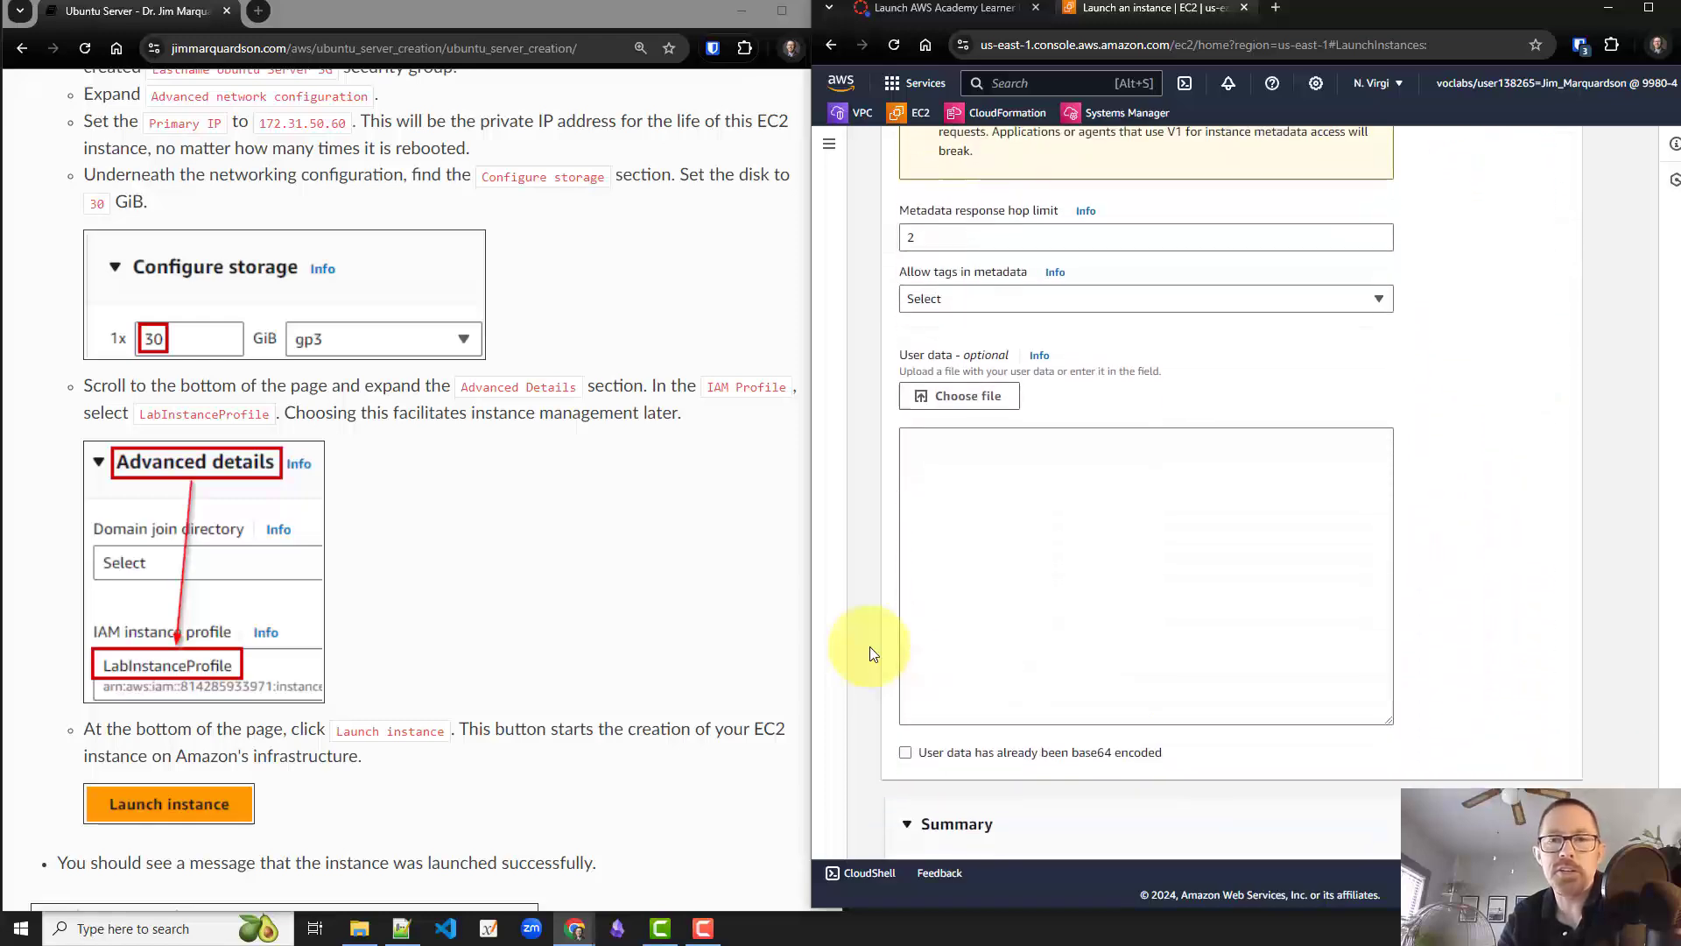
scroll(870, 646, down, 1)
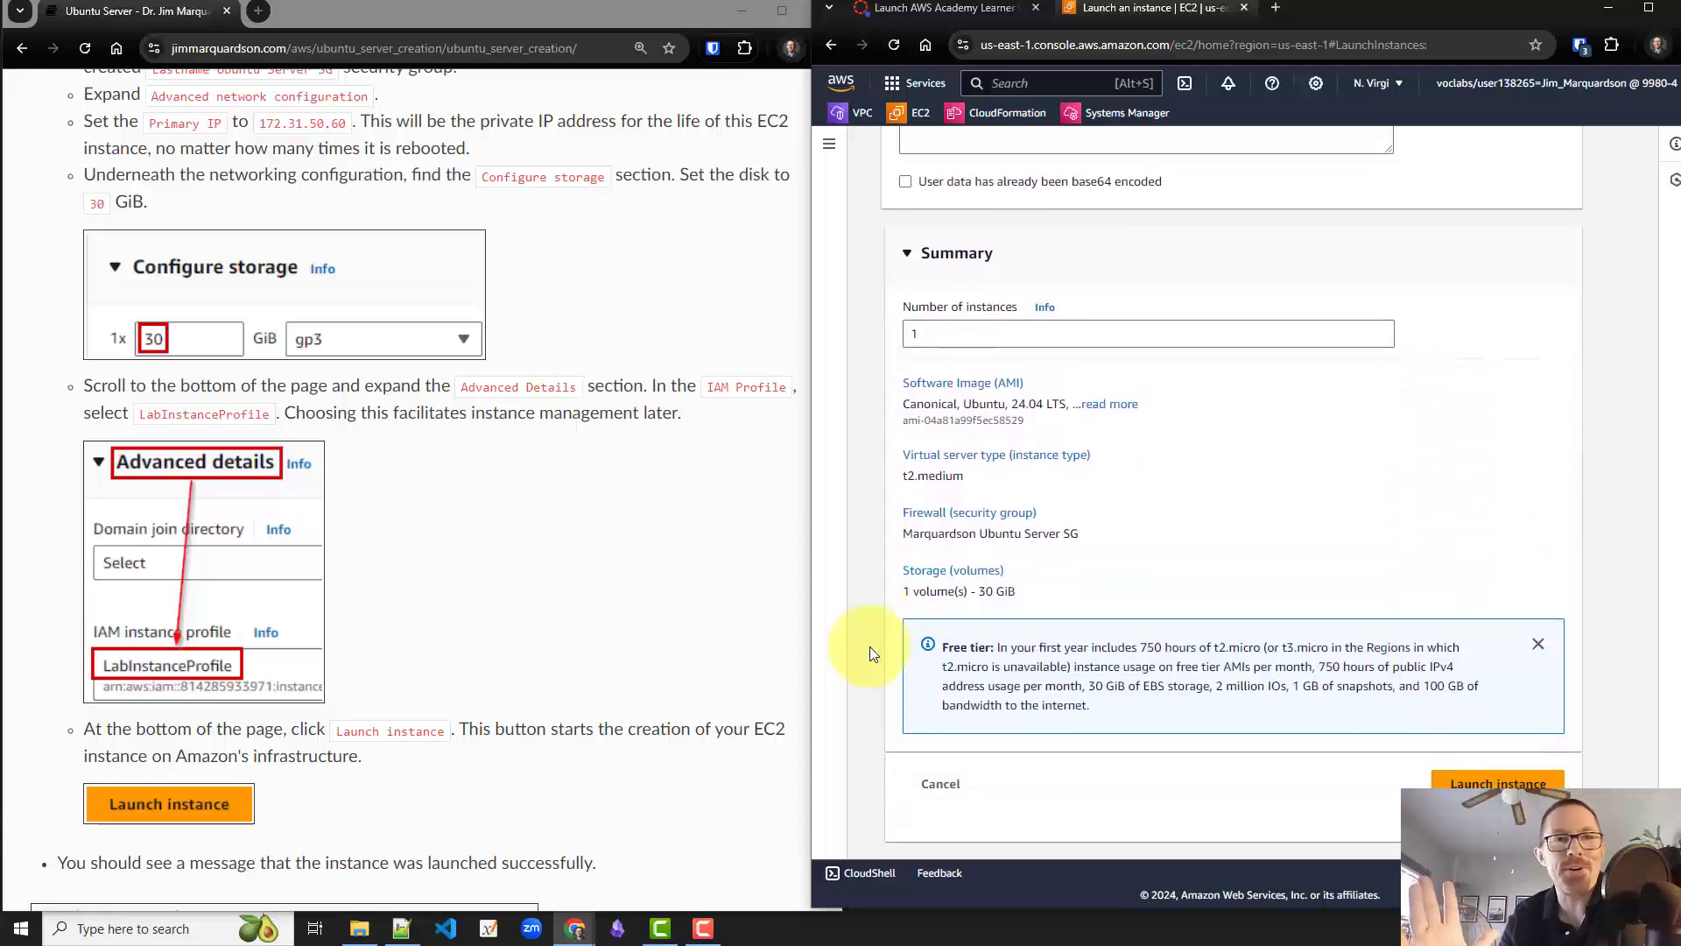
click(1459, 783)
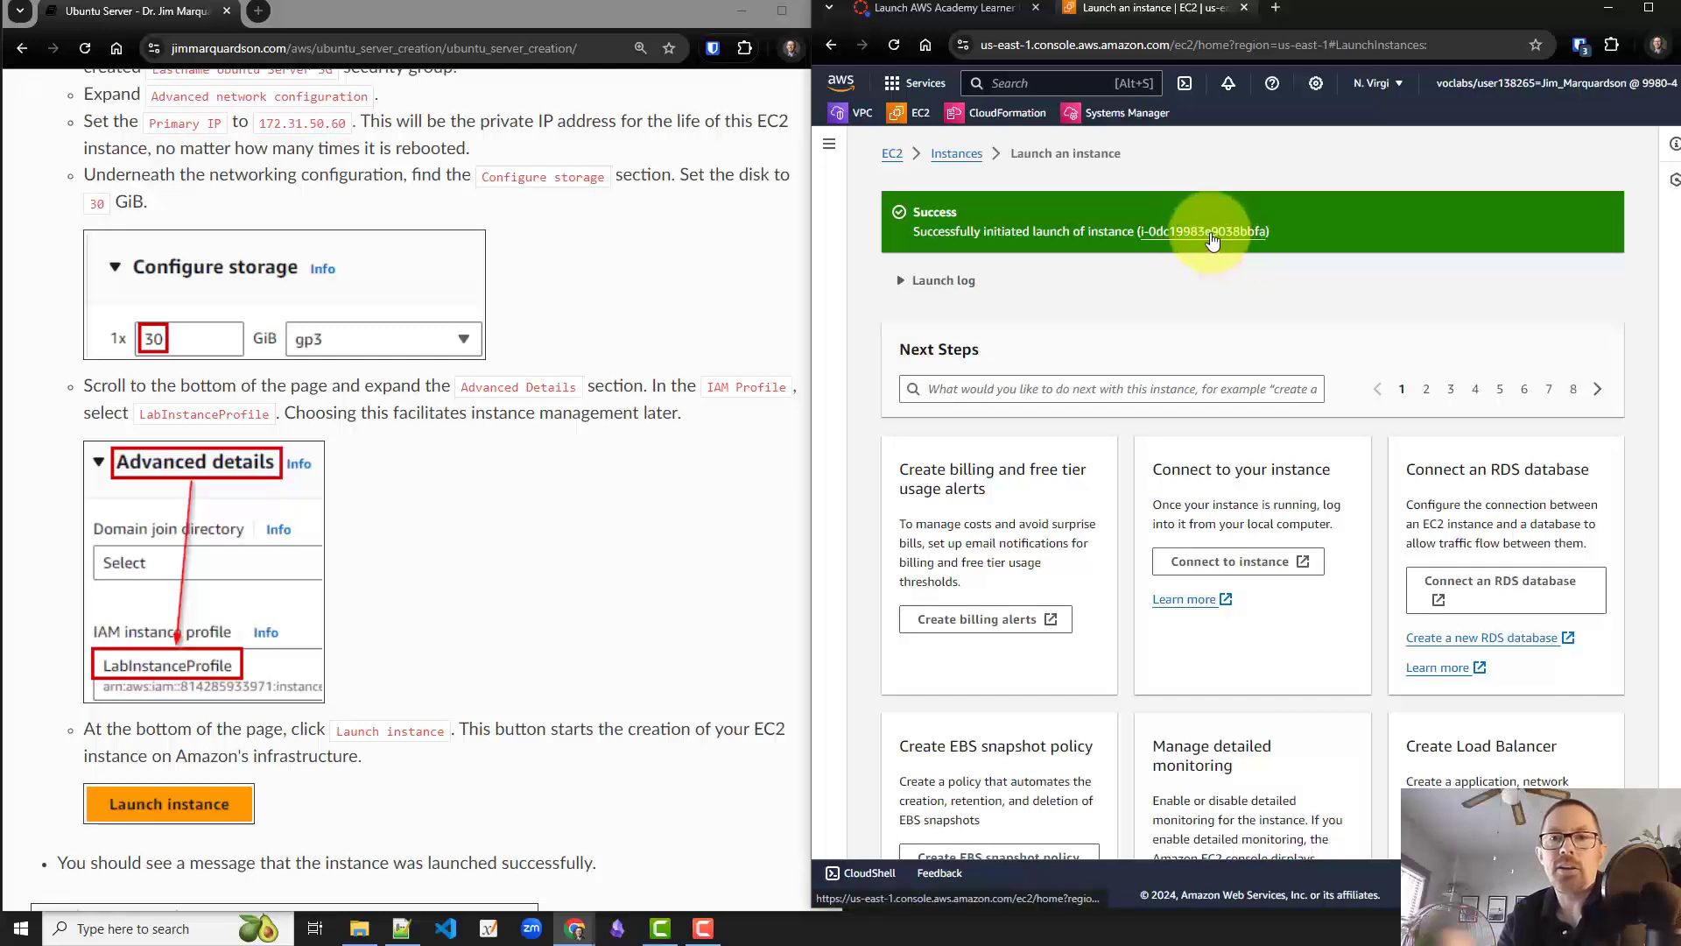
Open the newly launched instance in the instances list, clear the instance ID filter and widen the console window.
click(1212, 236)
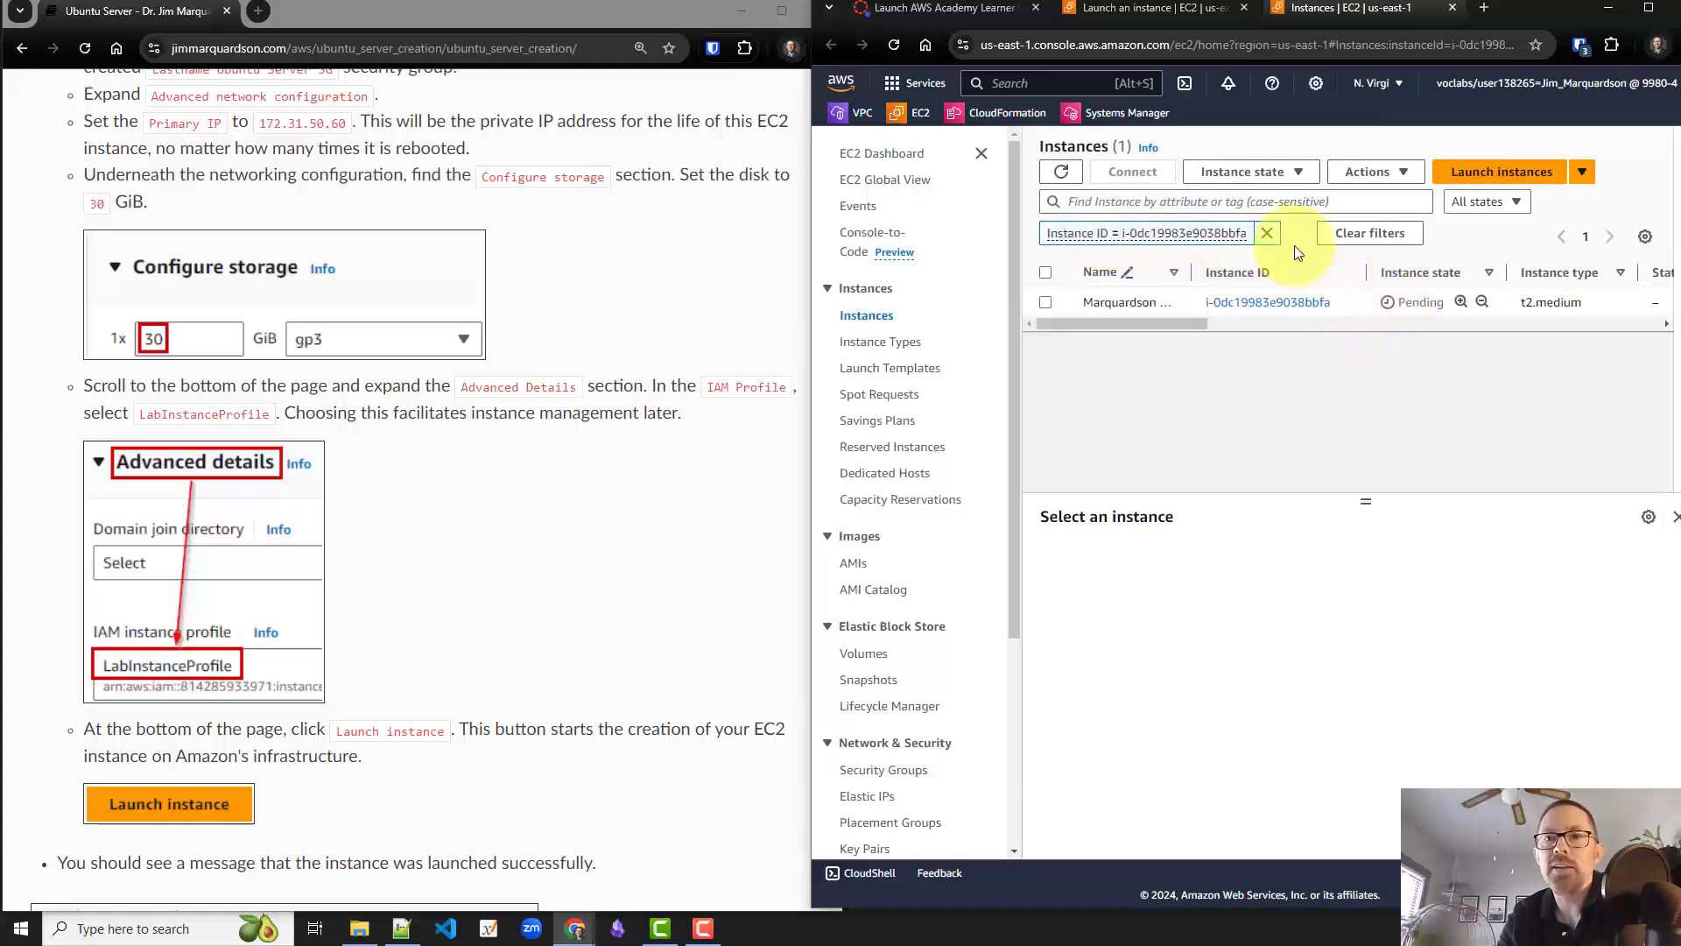
click(1340, 241)
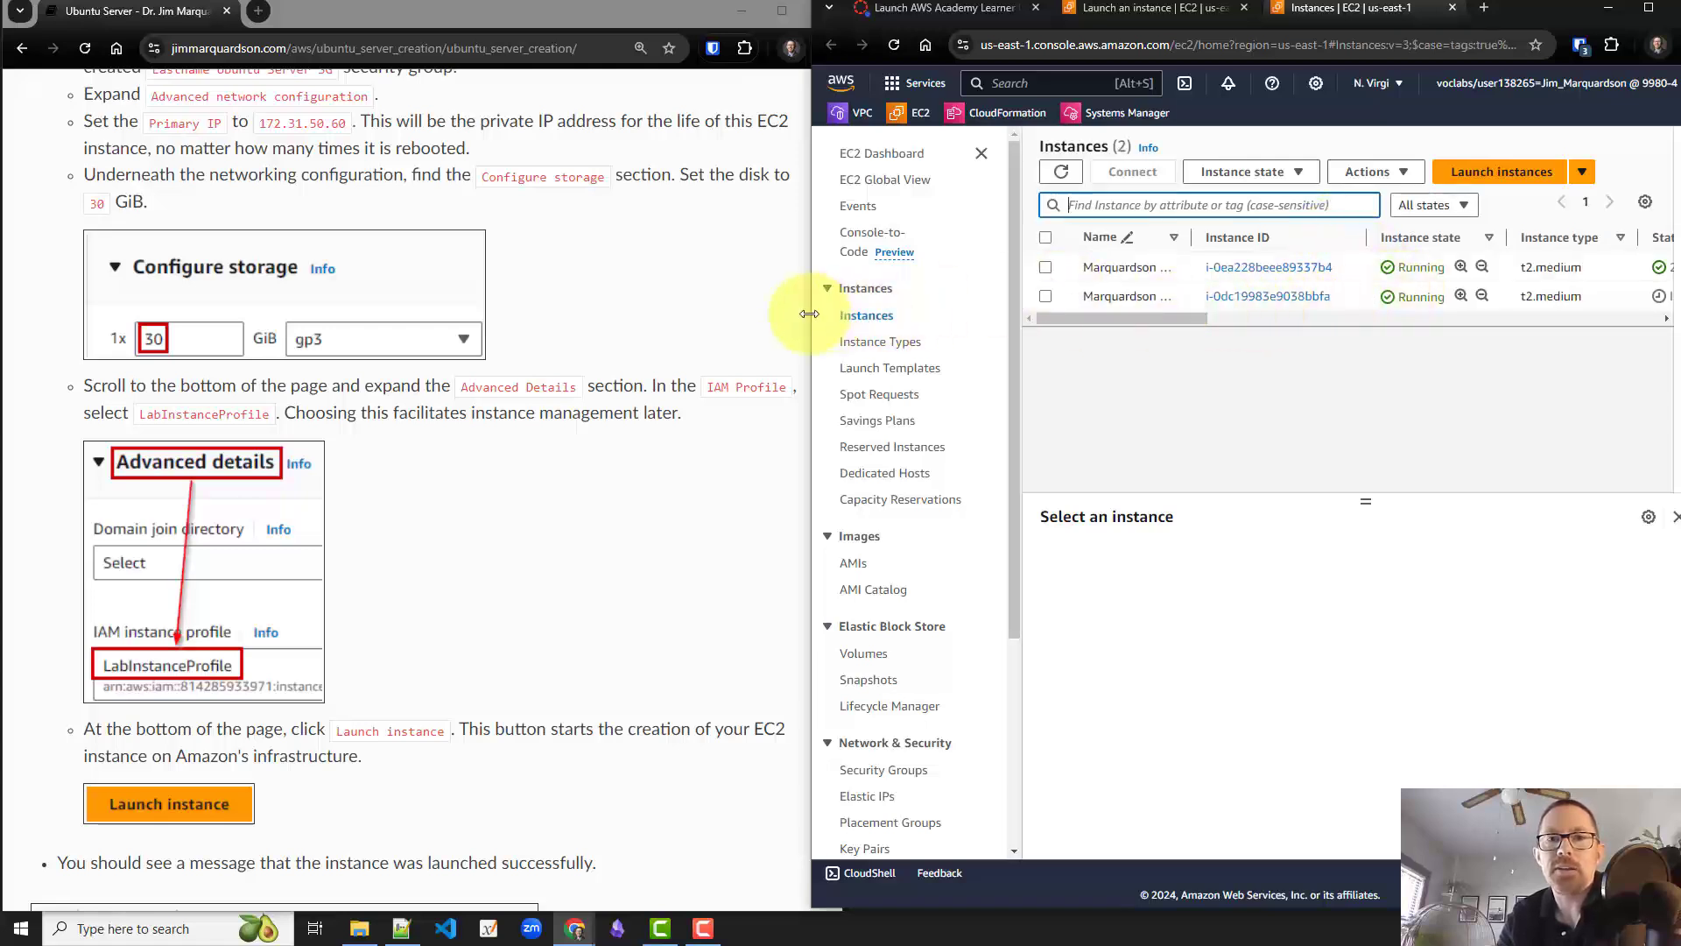
drag(810, 312, 621, 323)
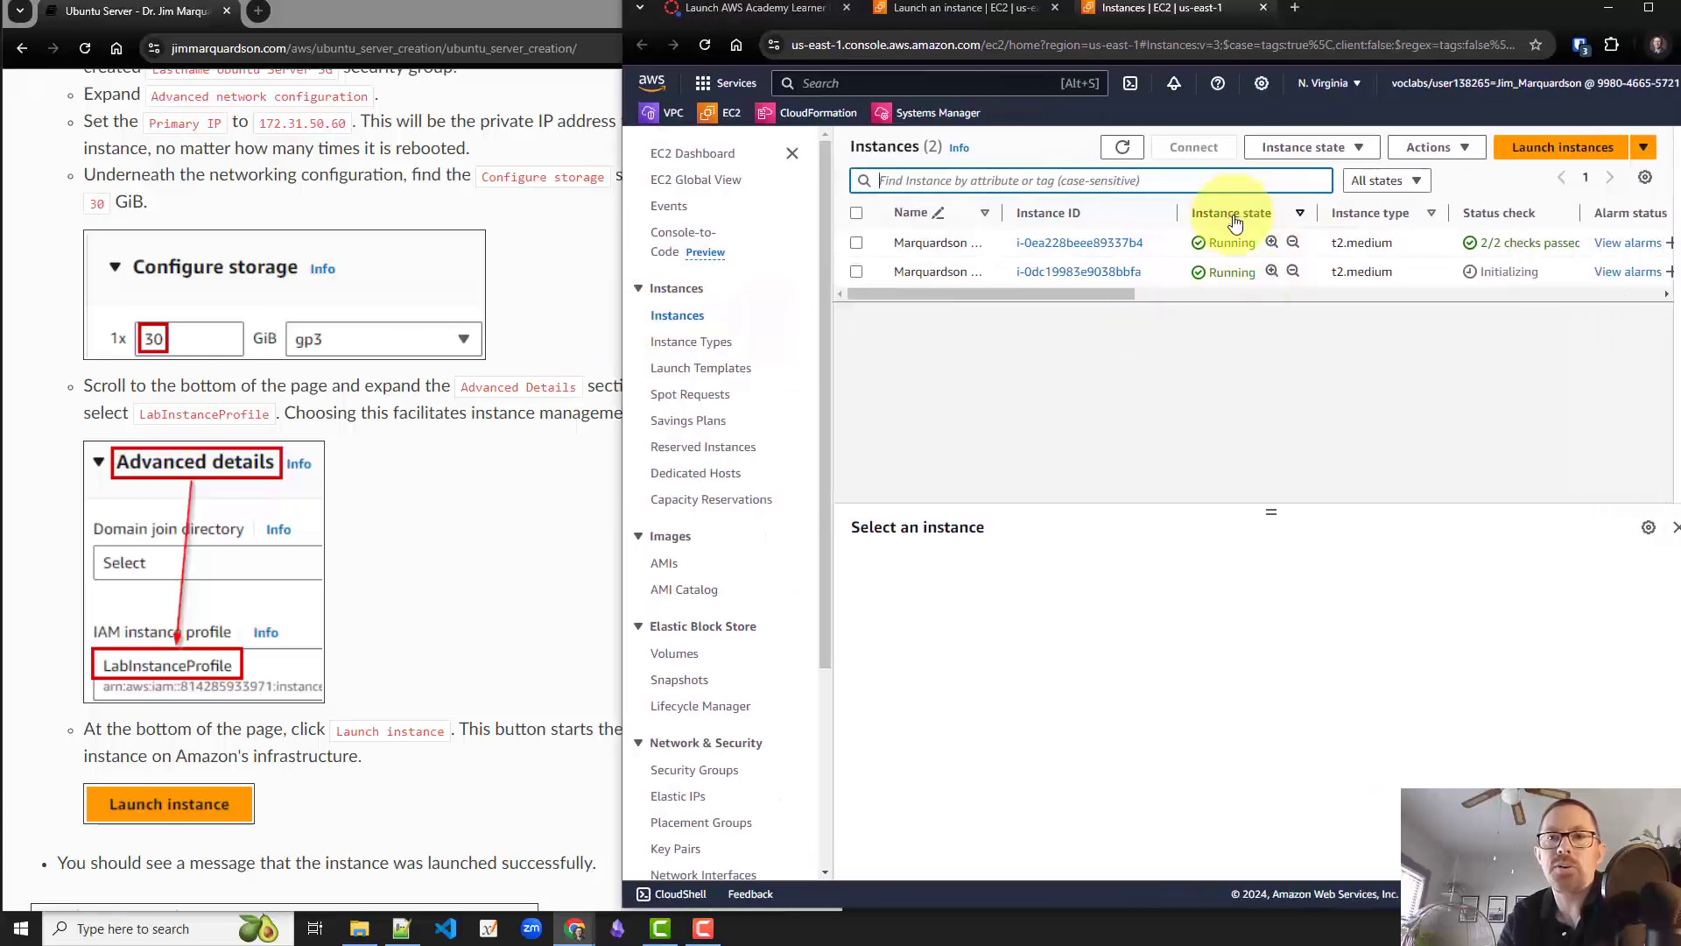
Refresh the instances list to check the new instance's status checks, and widen the Name column to read the full names.
click(1121, 149)
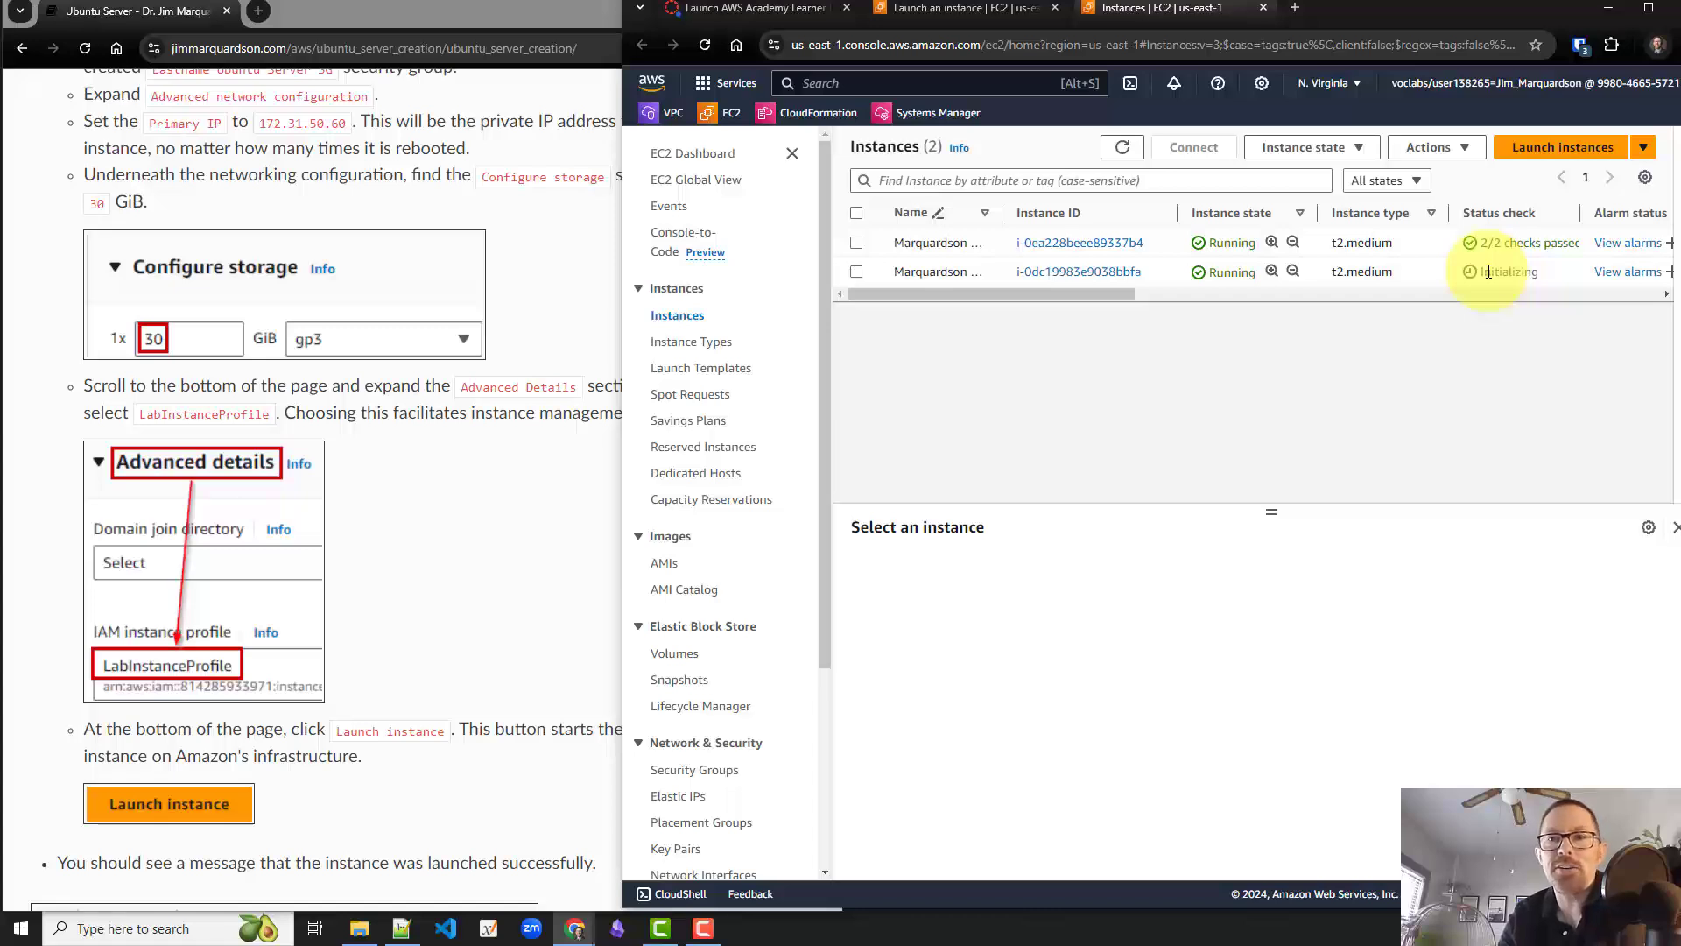
click(1120, 154)
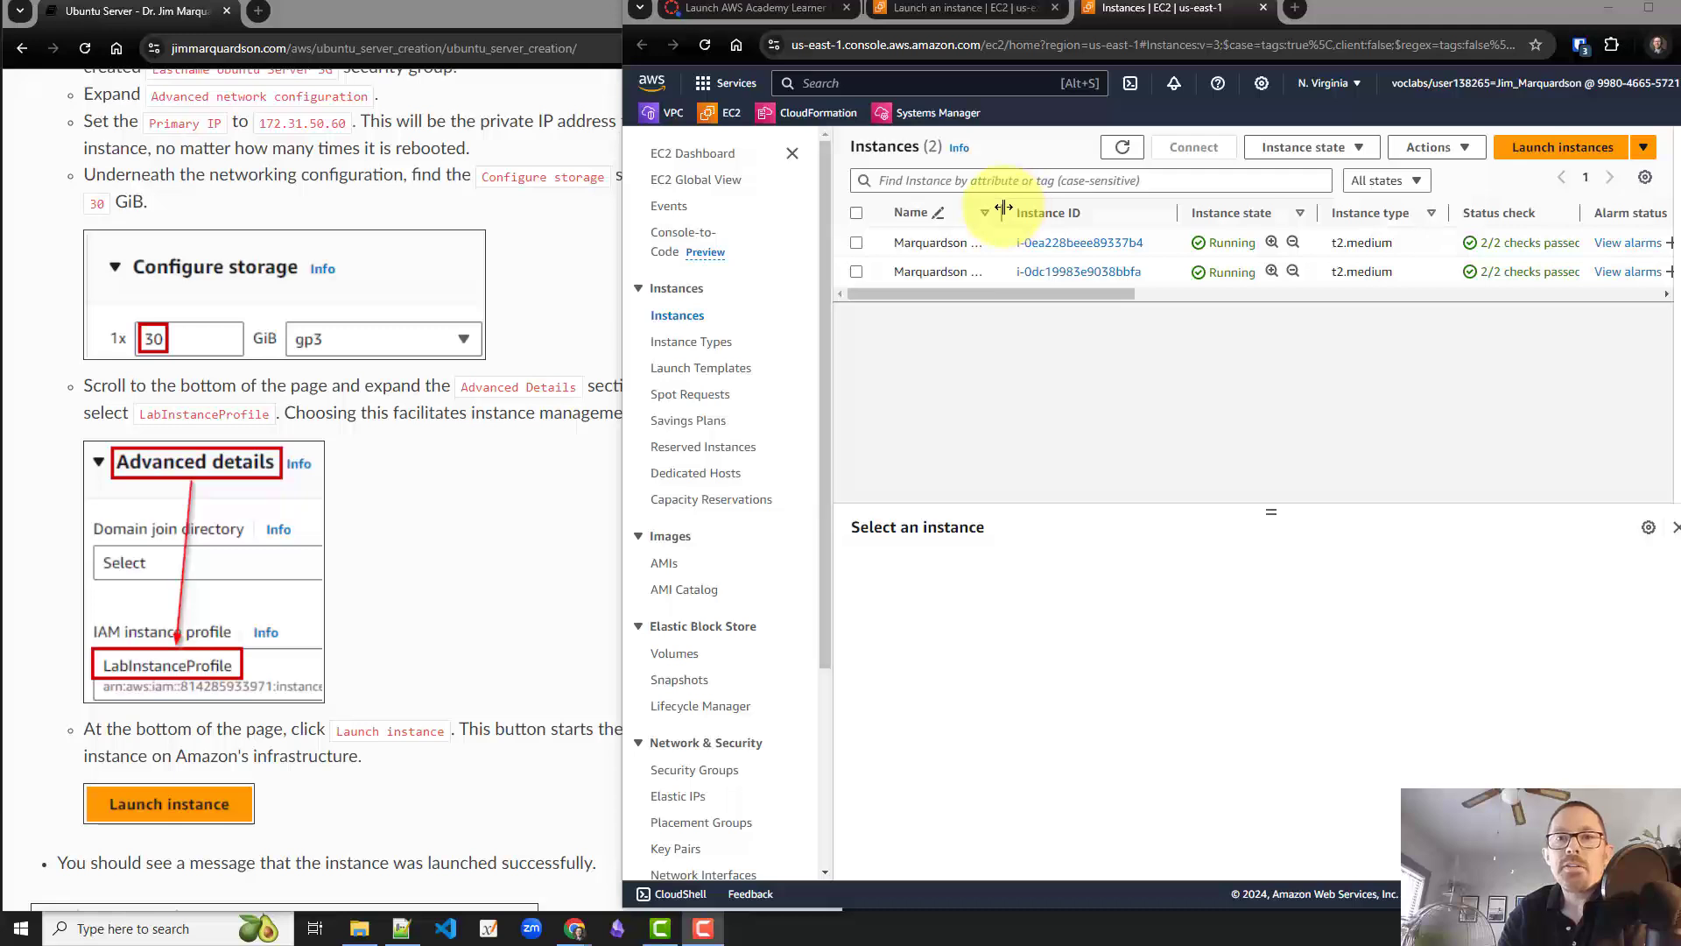
drag(1002, 207, 1109, 210)
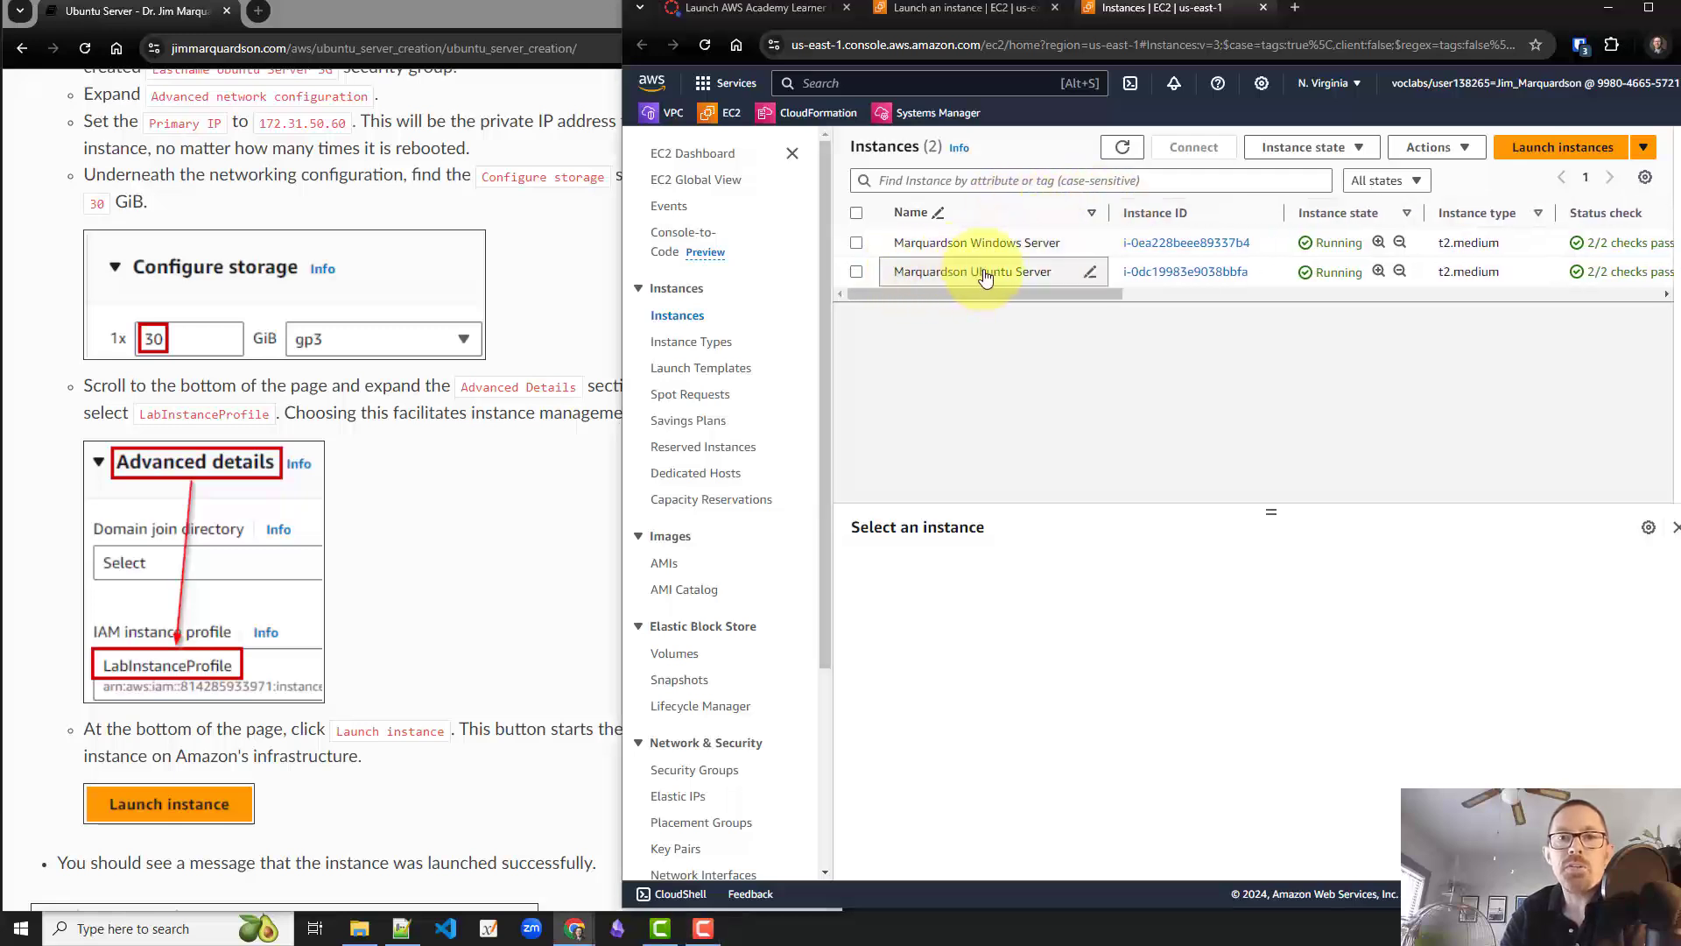
Select only the Ubuntu Server instance and open its Connect to instance page.
click(857, 272)
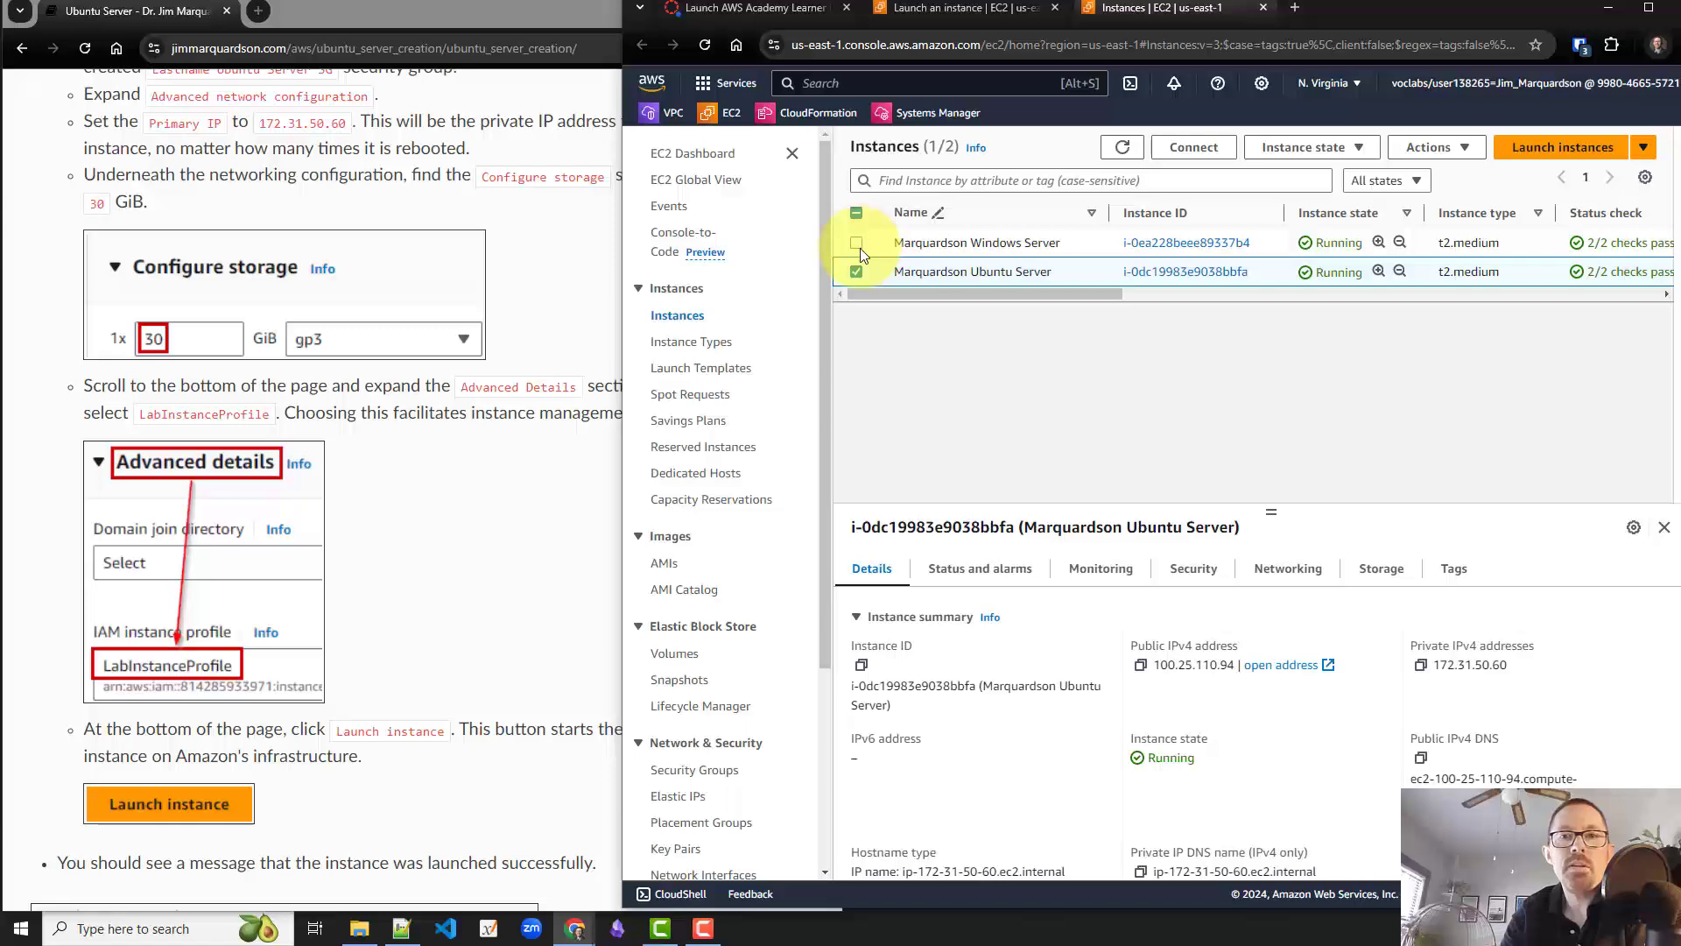
click(860, 248)
click(860, 249)
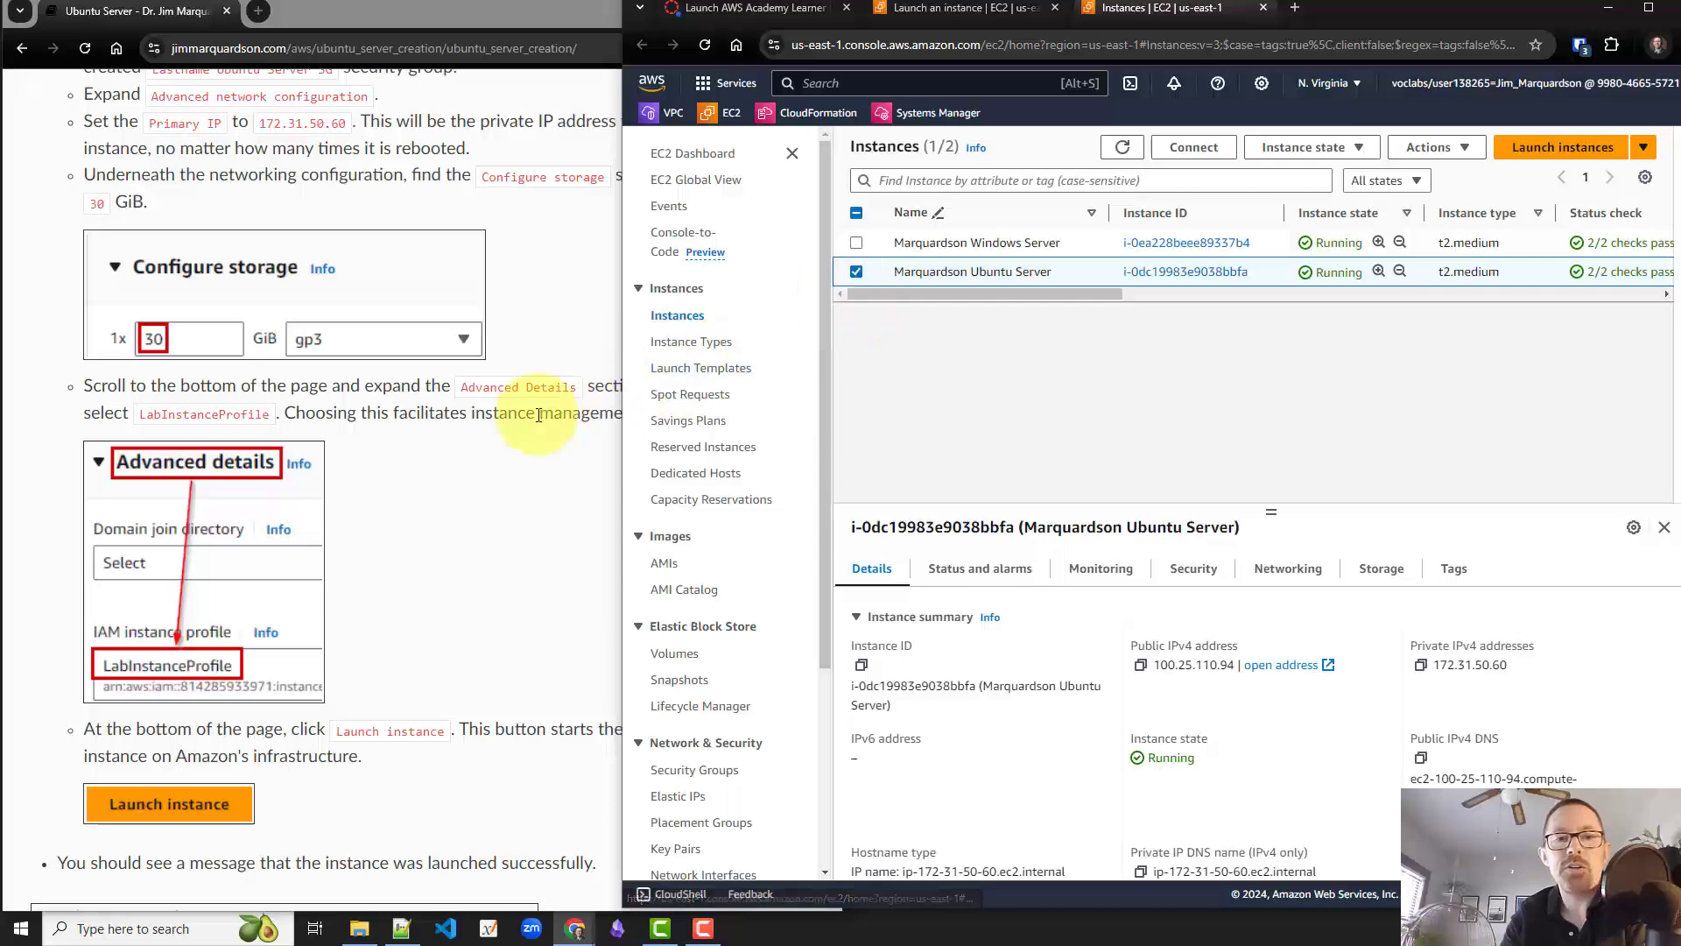
click(1211, 150)
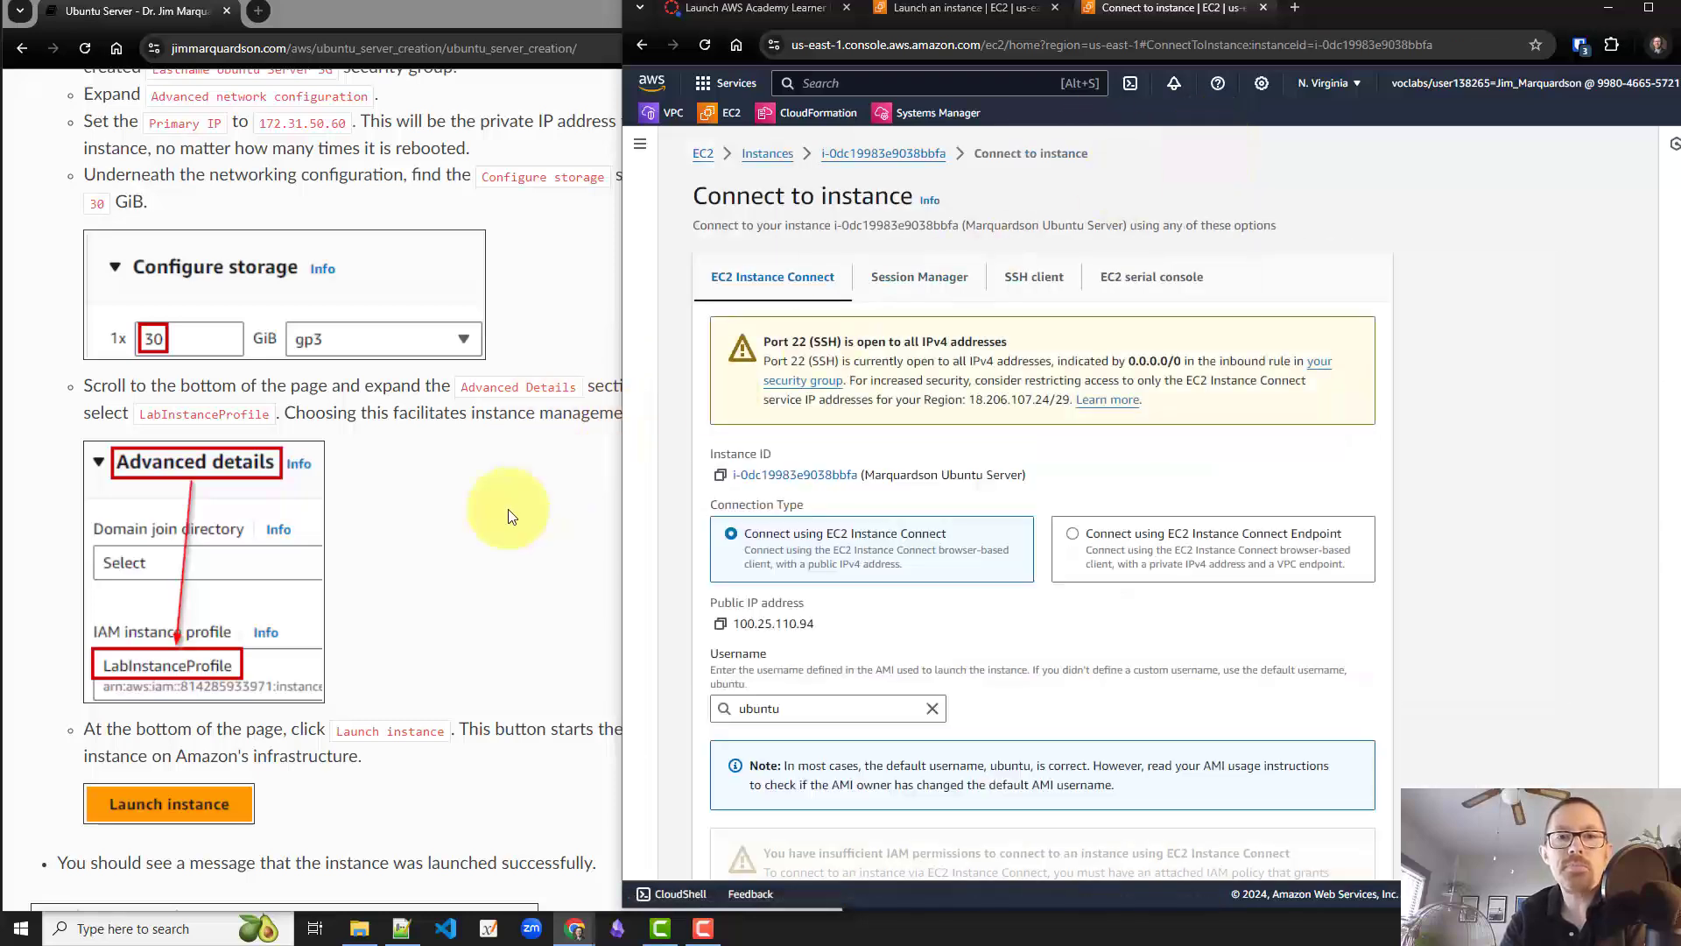
Read the exercise instructions on connecting to the Ubuntu Server, down to the EC2 Instance Connect settings.
scroll(509, 513, down, 2)
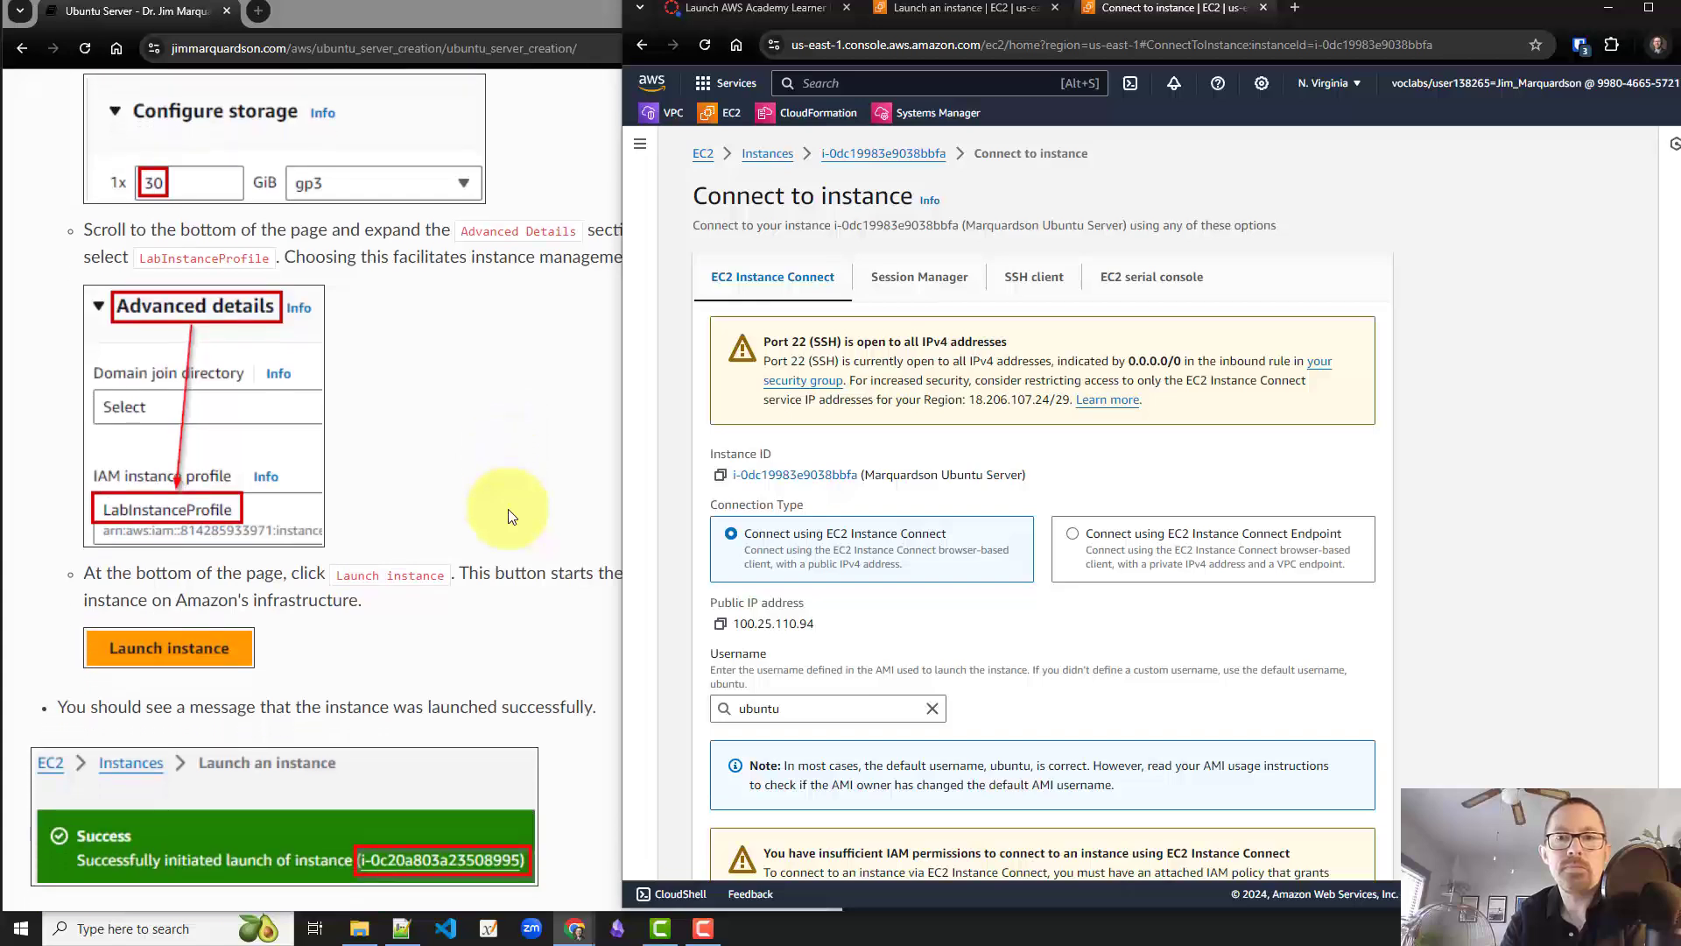
scroll(512, 517, down, 2)
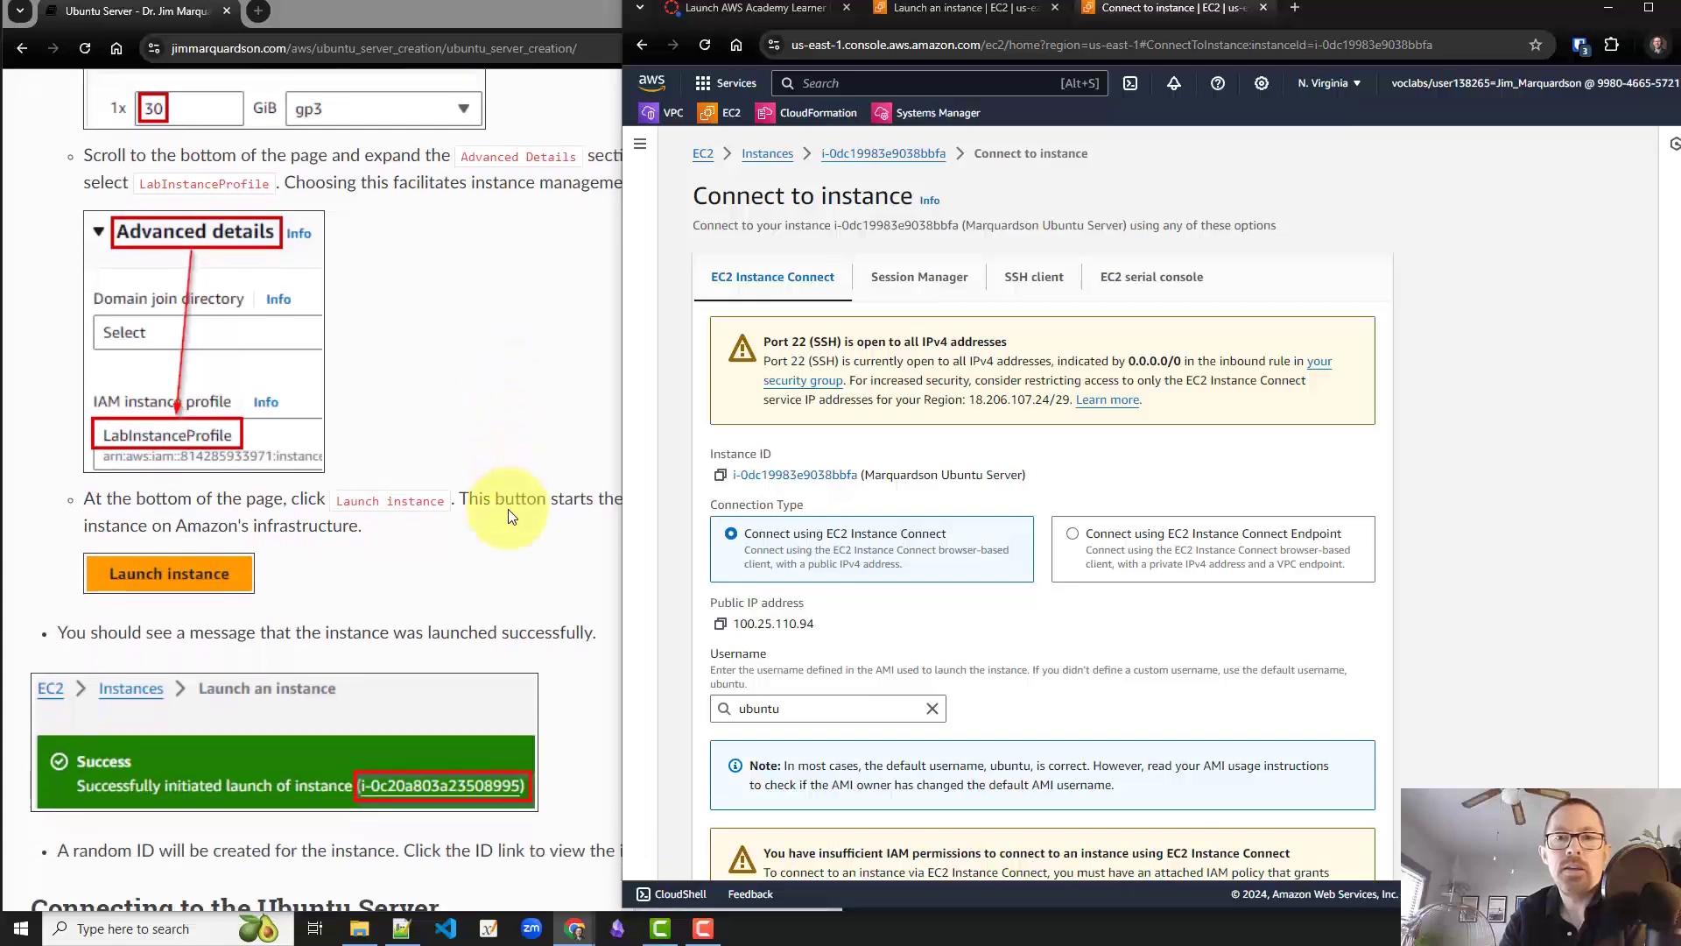
scroll(511, 517, down, 1)
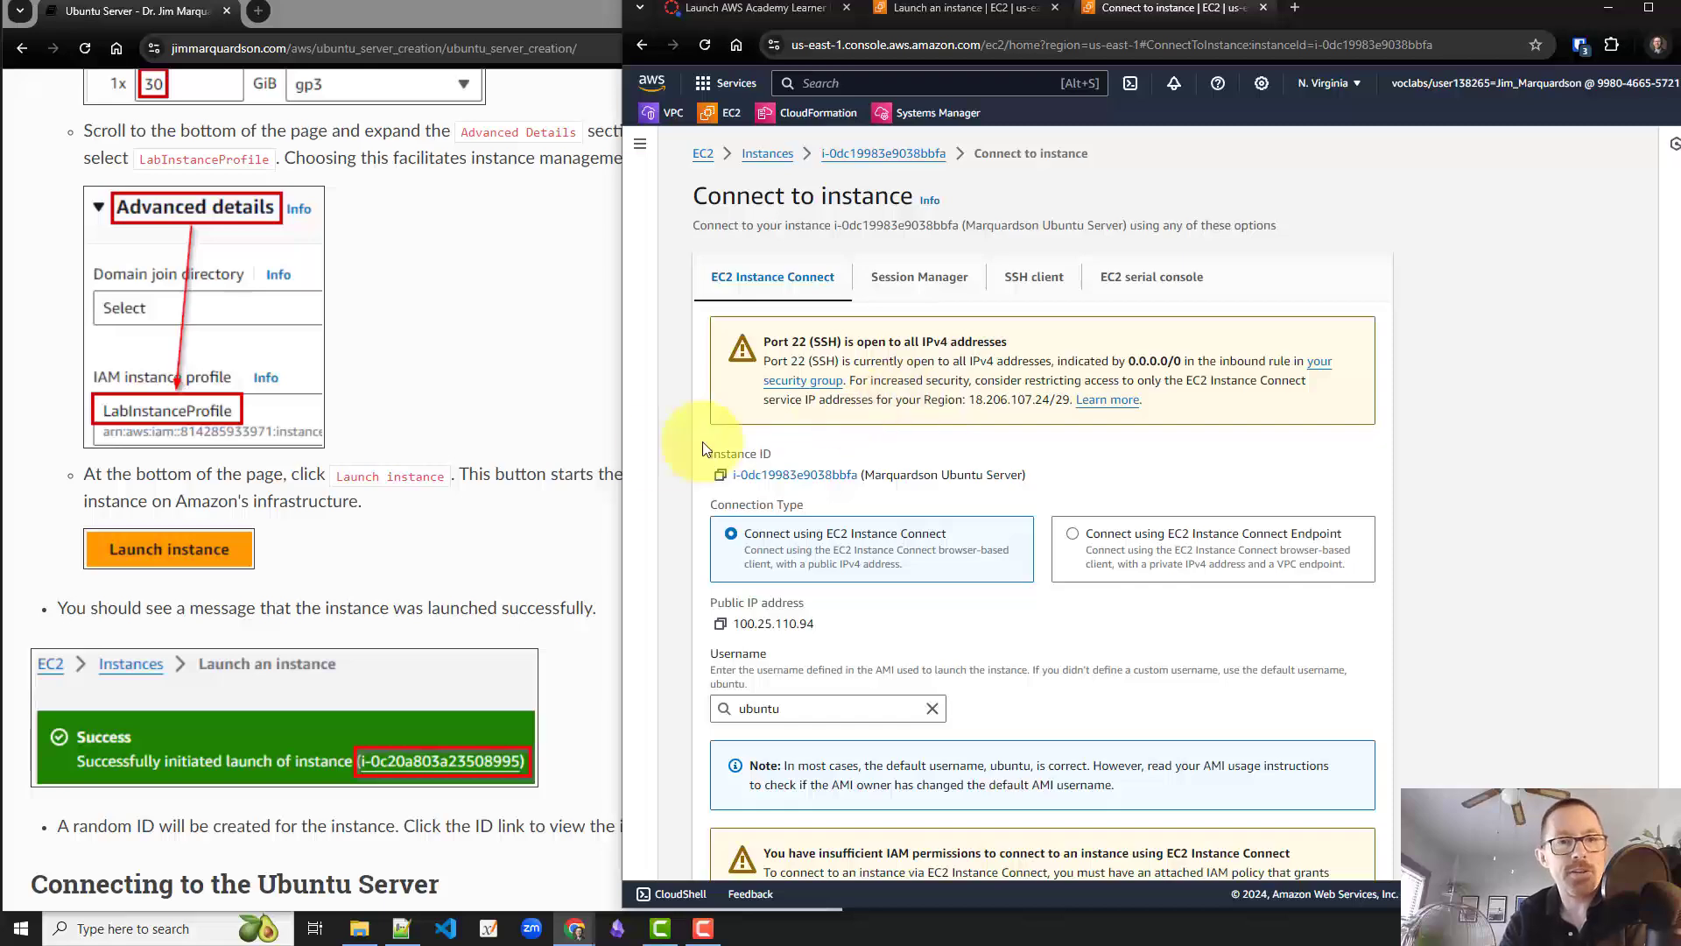
scroll(552, 464, down, 1)
scroll(552, 470, down, 4)
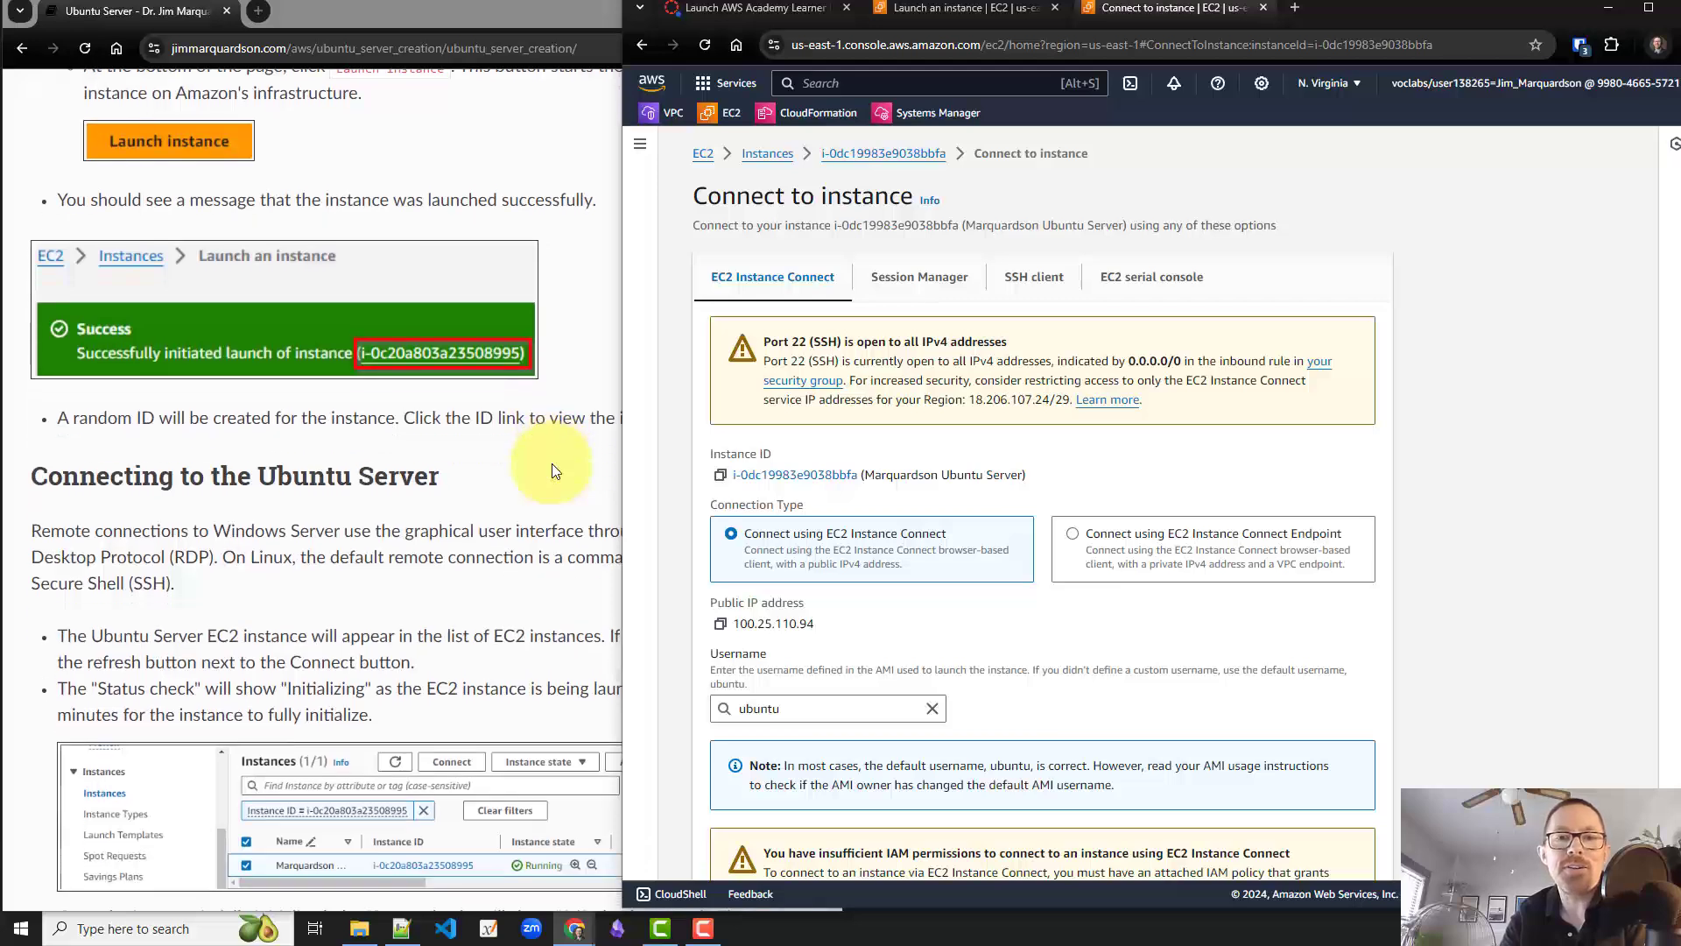
scroll(551, 470, down, 1)
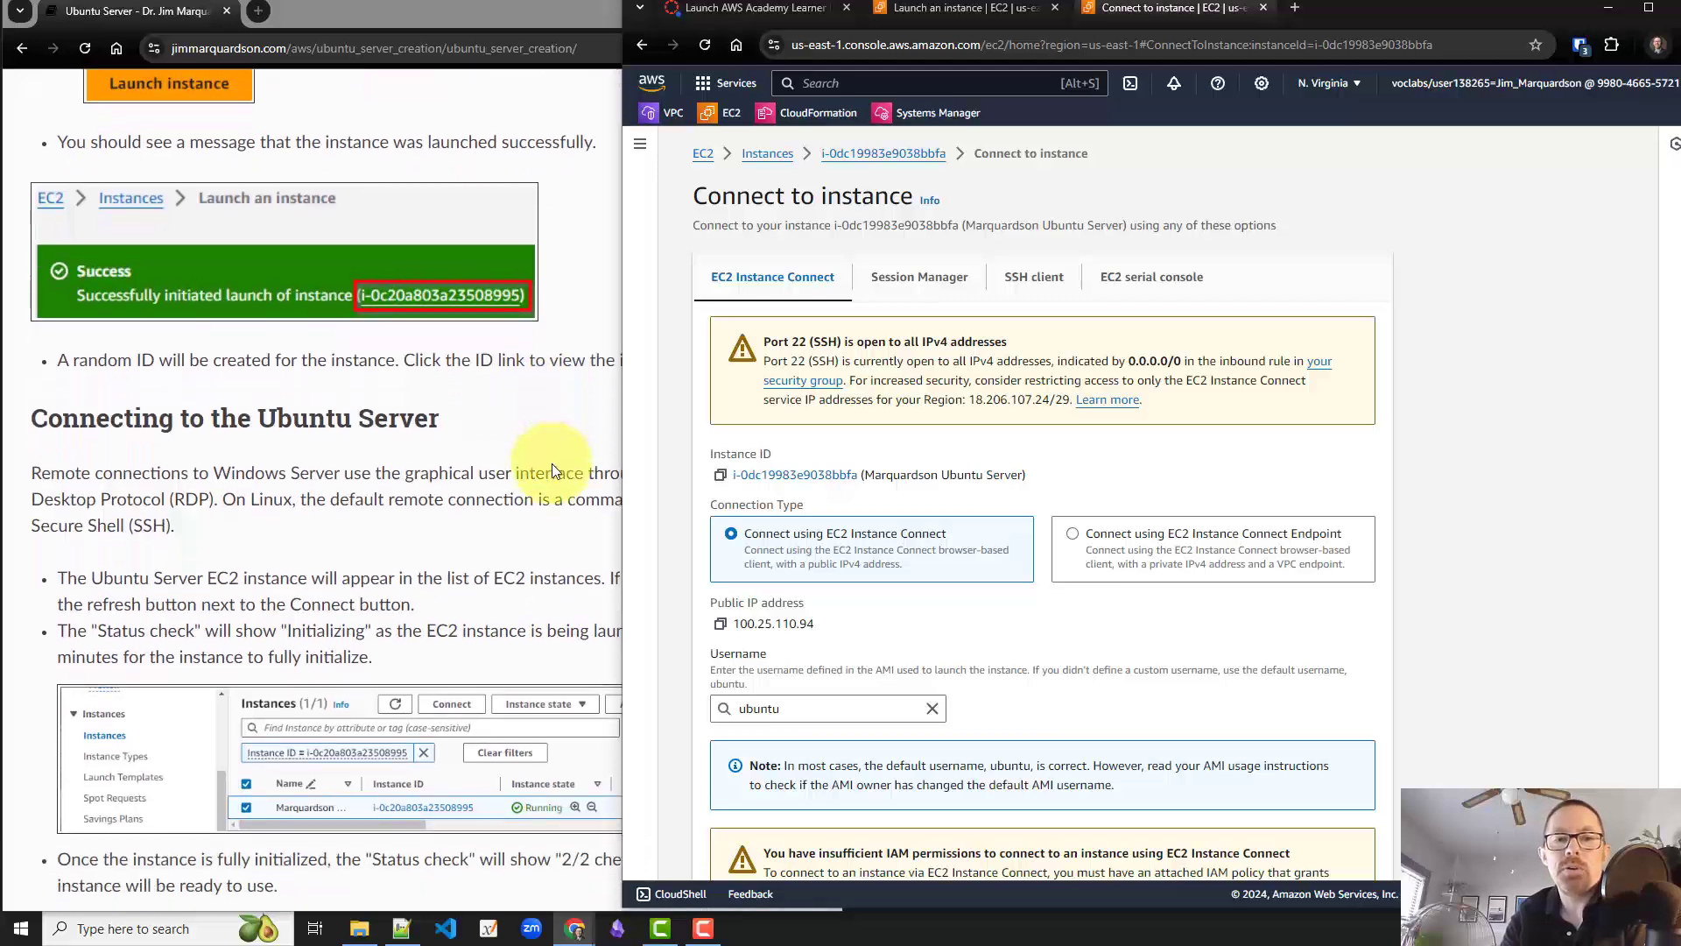
scroll(552, 470, down, 5)
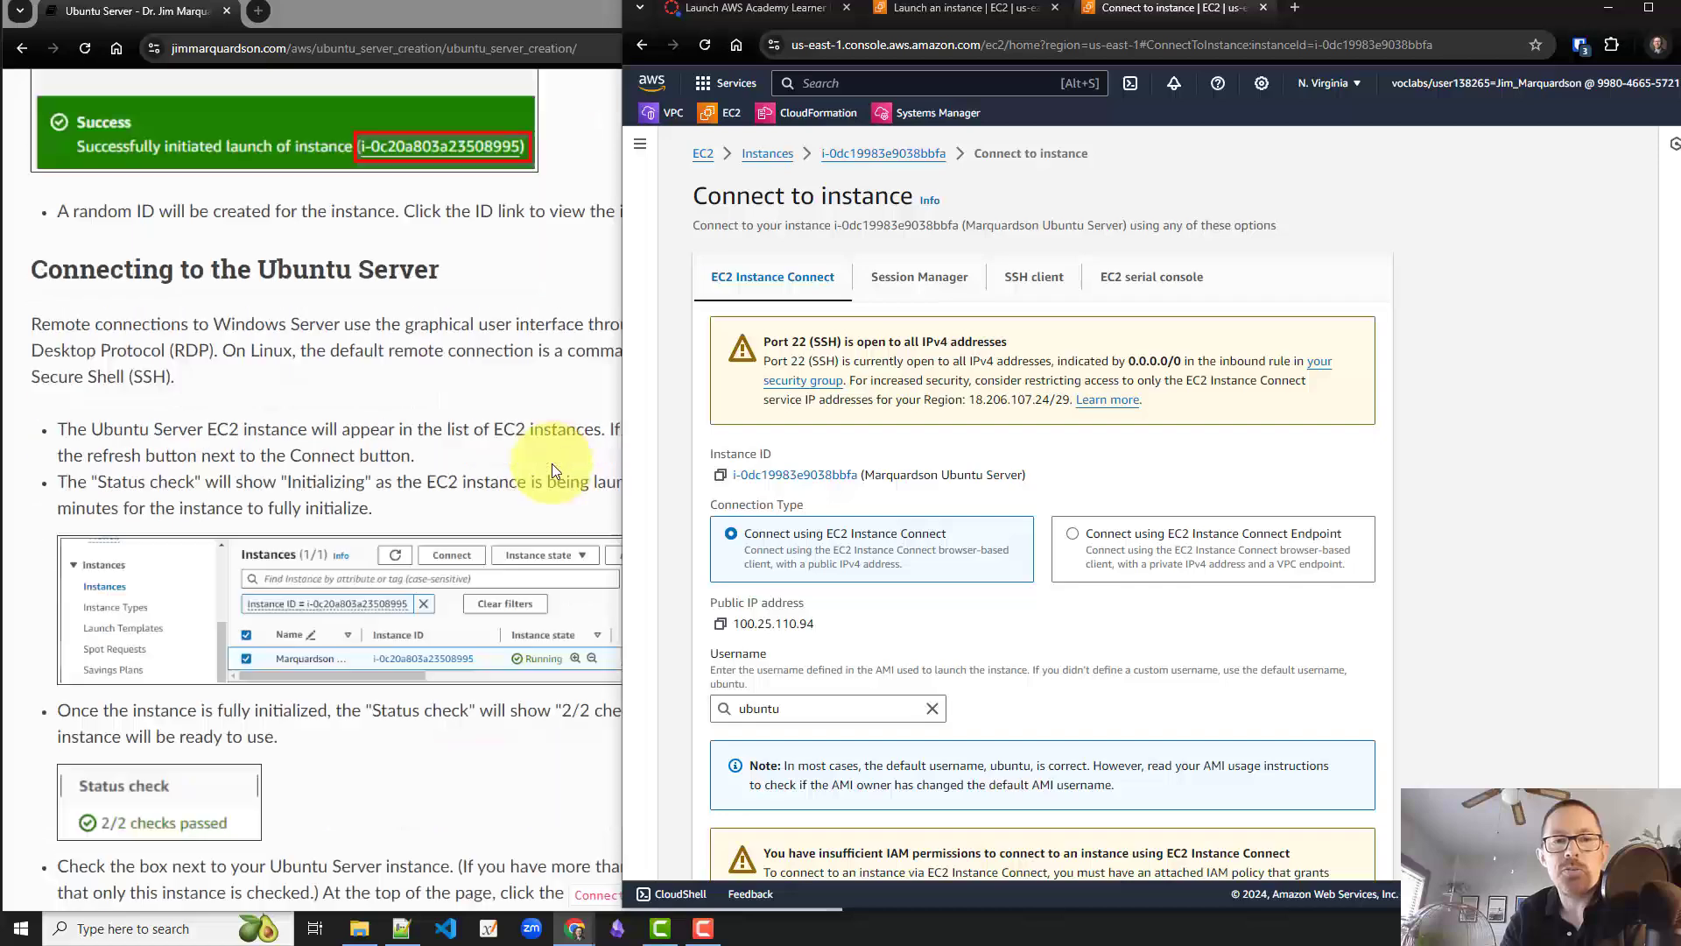
scroll(551, 470, down, 8)
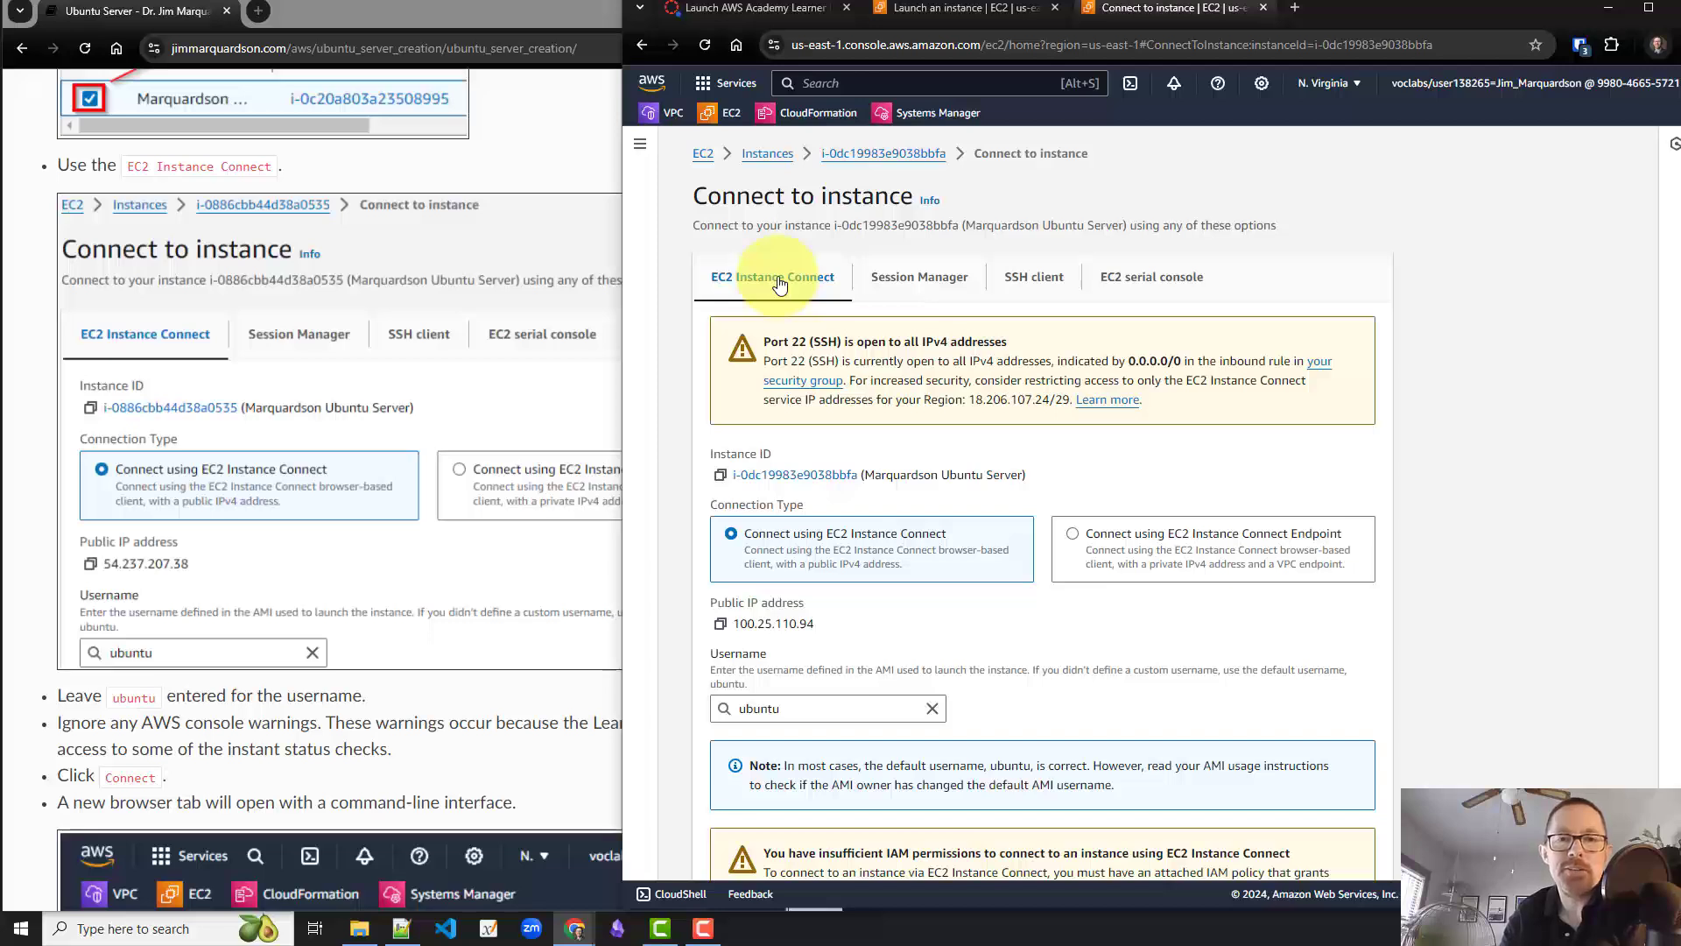
Review the EC2 Instance Connect settings and connect to the Ubuntu Server instance over its public IP with the username ubuntu.
scroll(780, 285, down, 1)
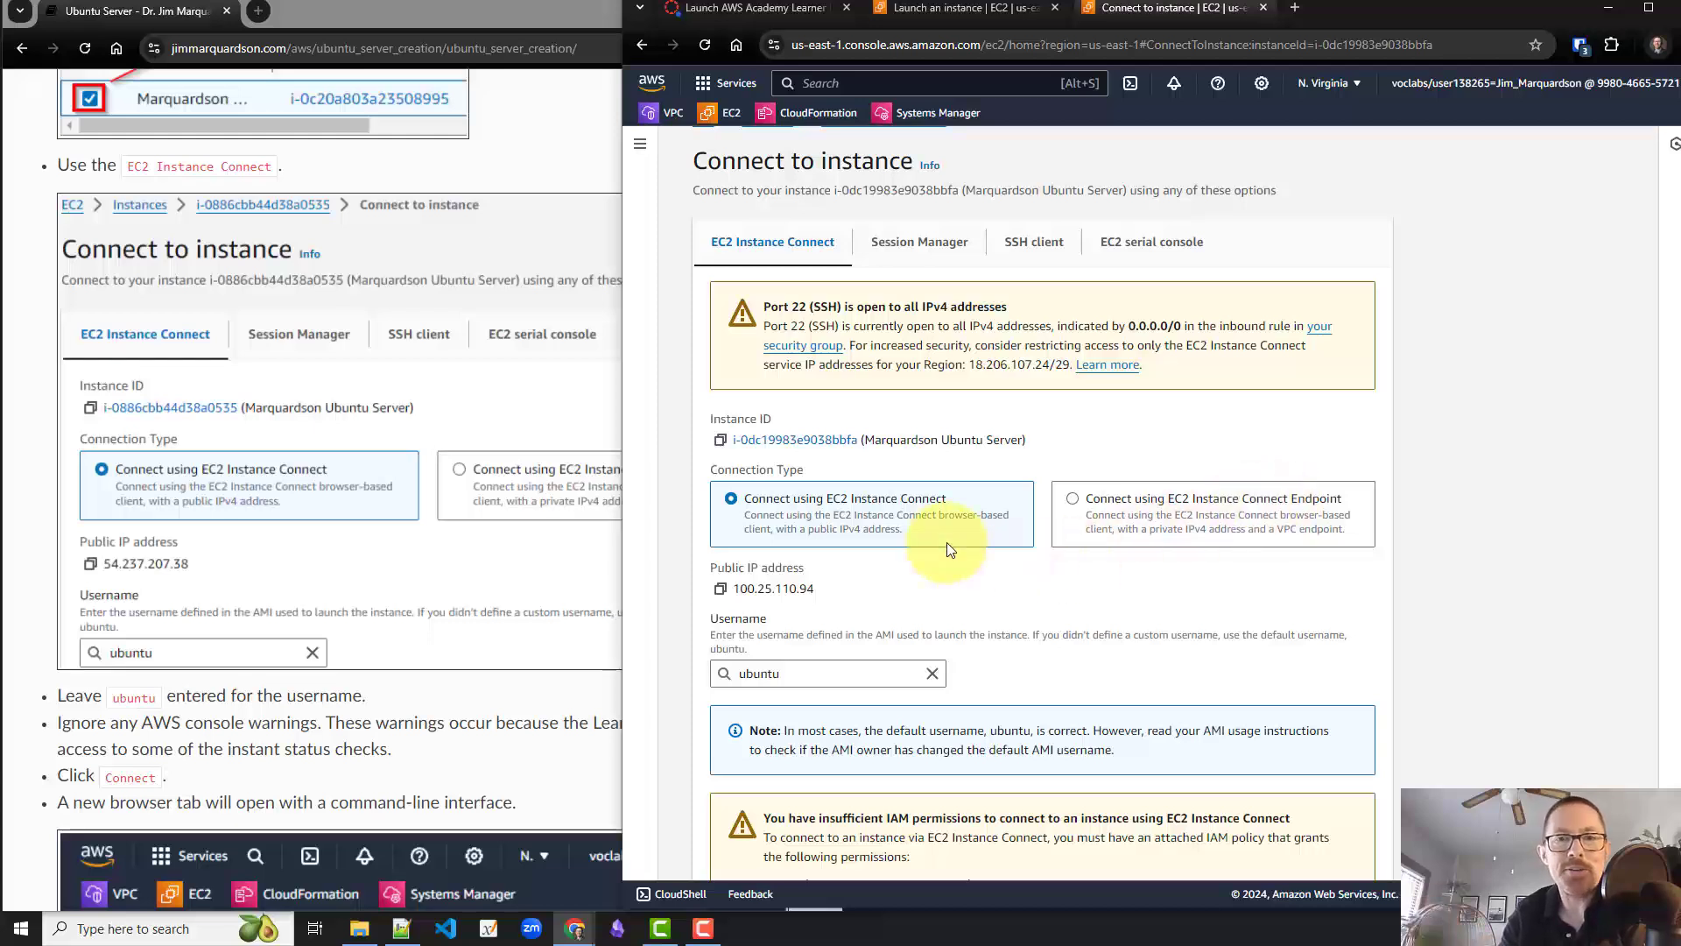
scroll(947, 543, down, 1)
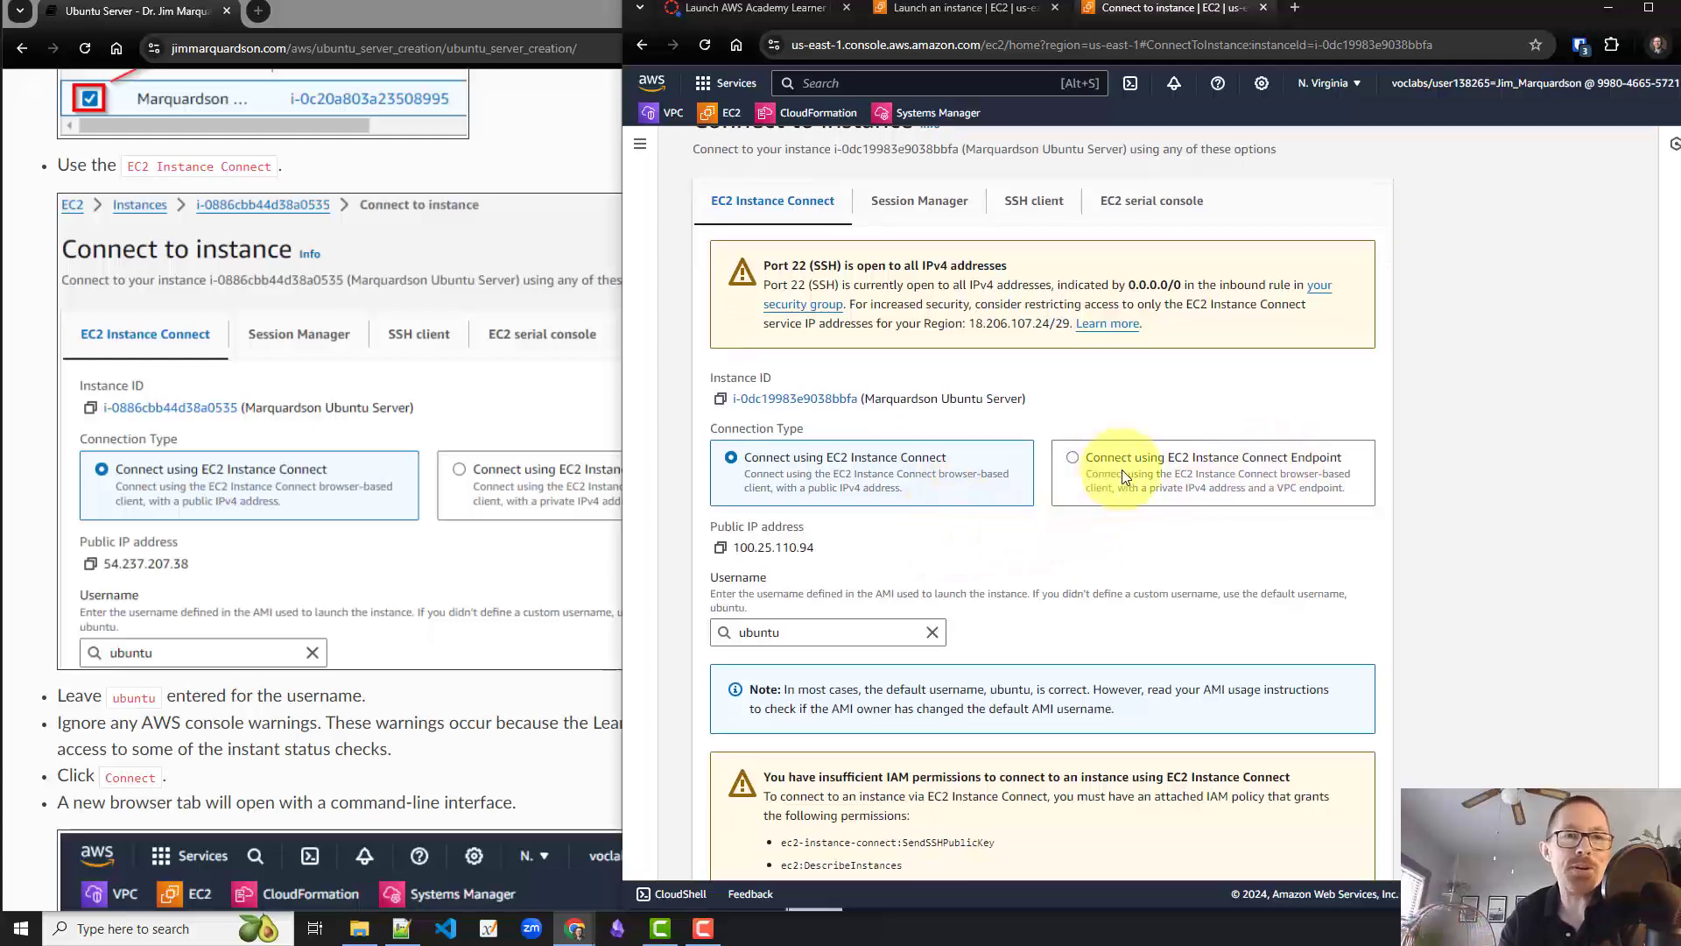
scroll(1122, 469, down, 1)
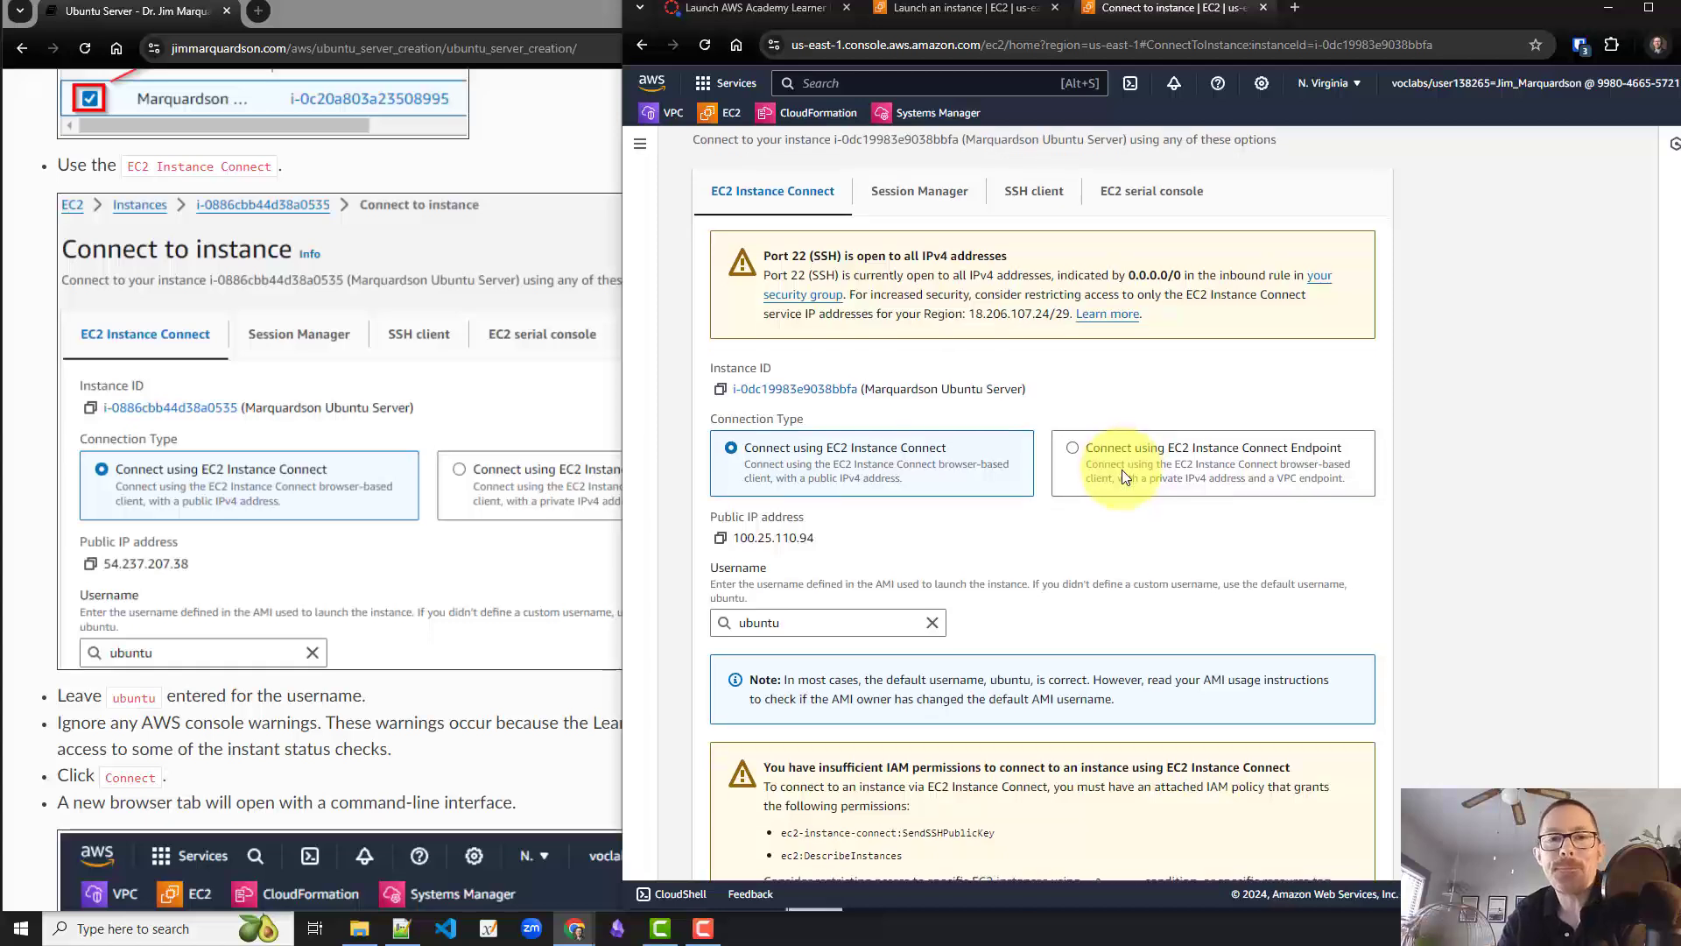
scroll(1121, 469, down, 2)
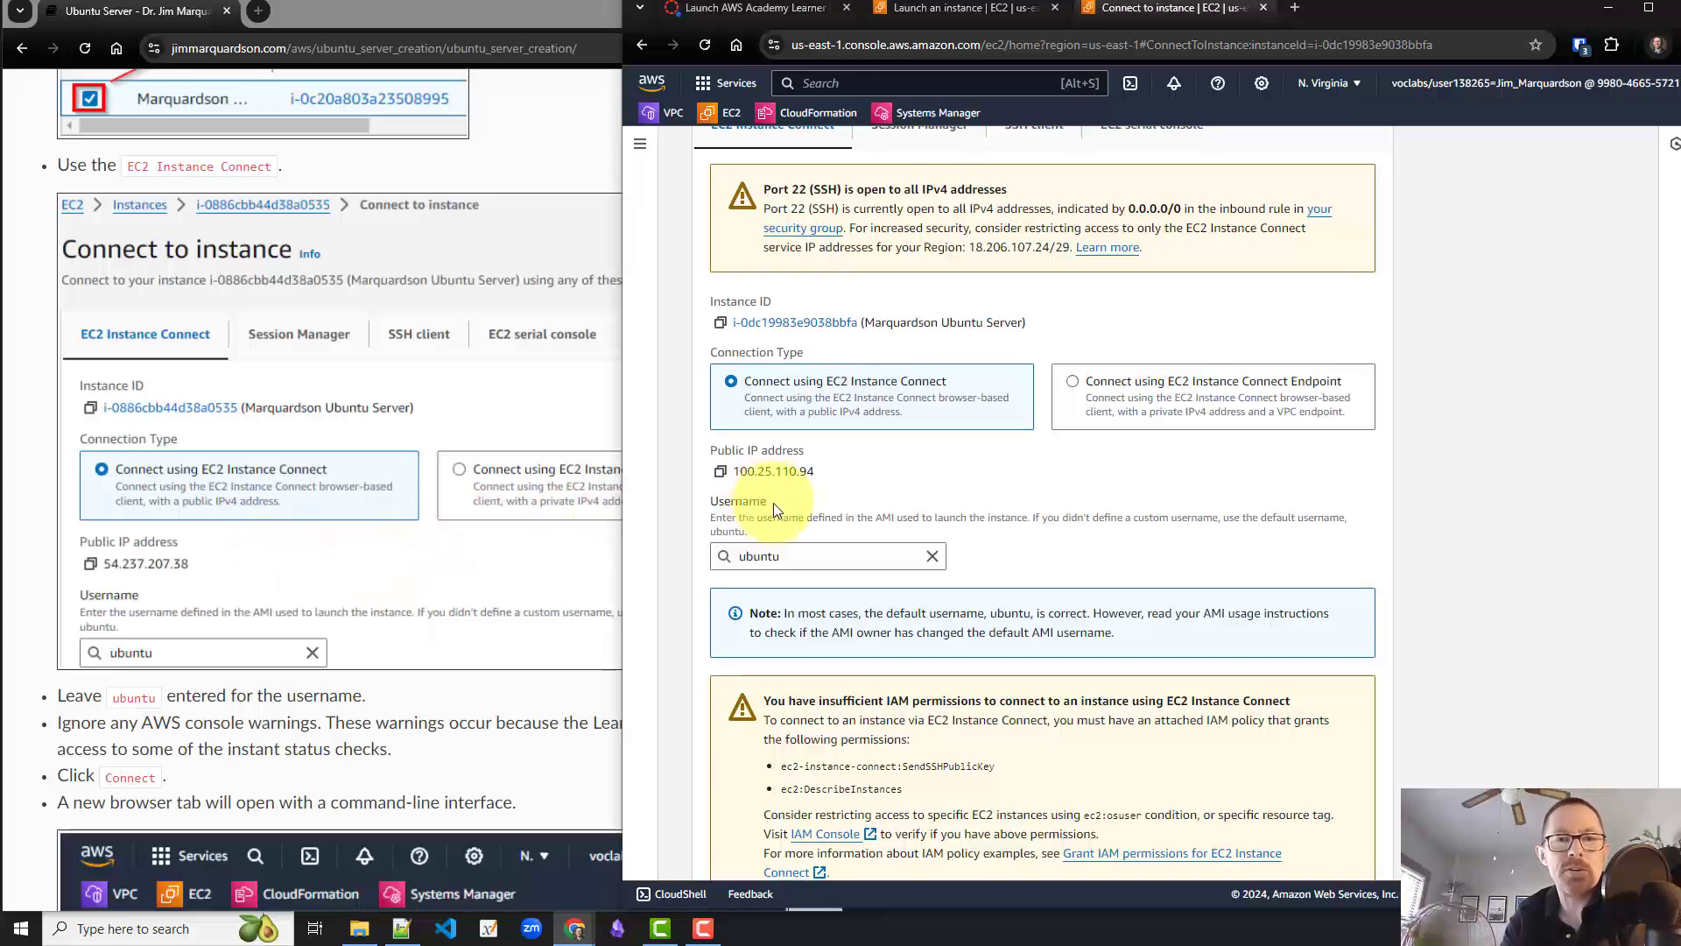
scroll(775, 507, down, 1)
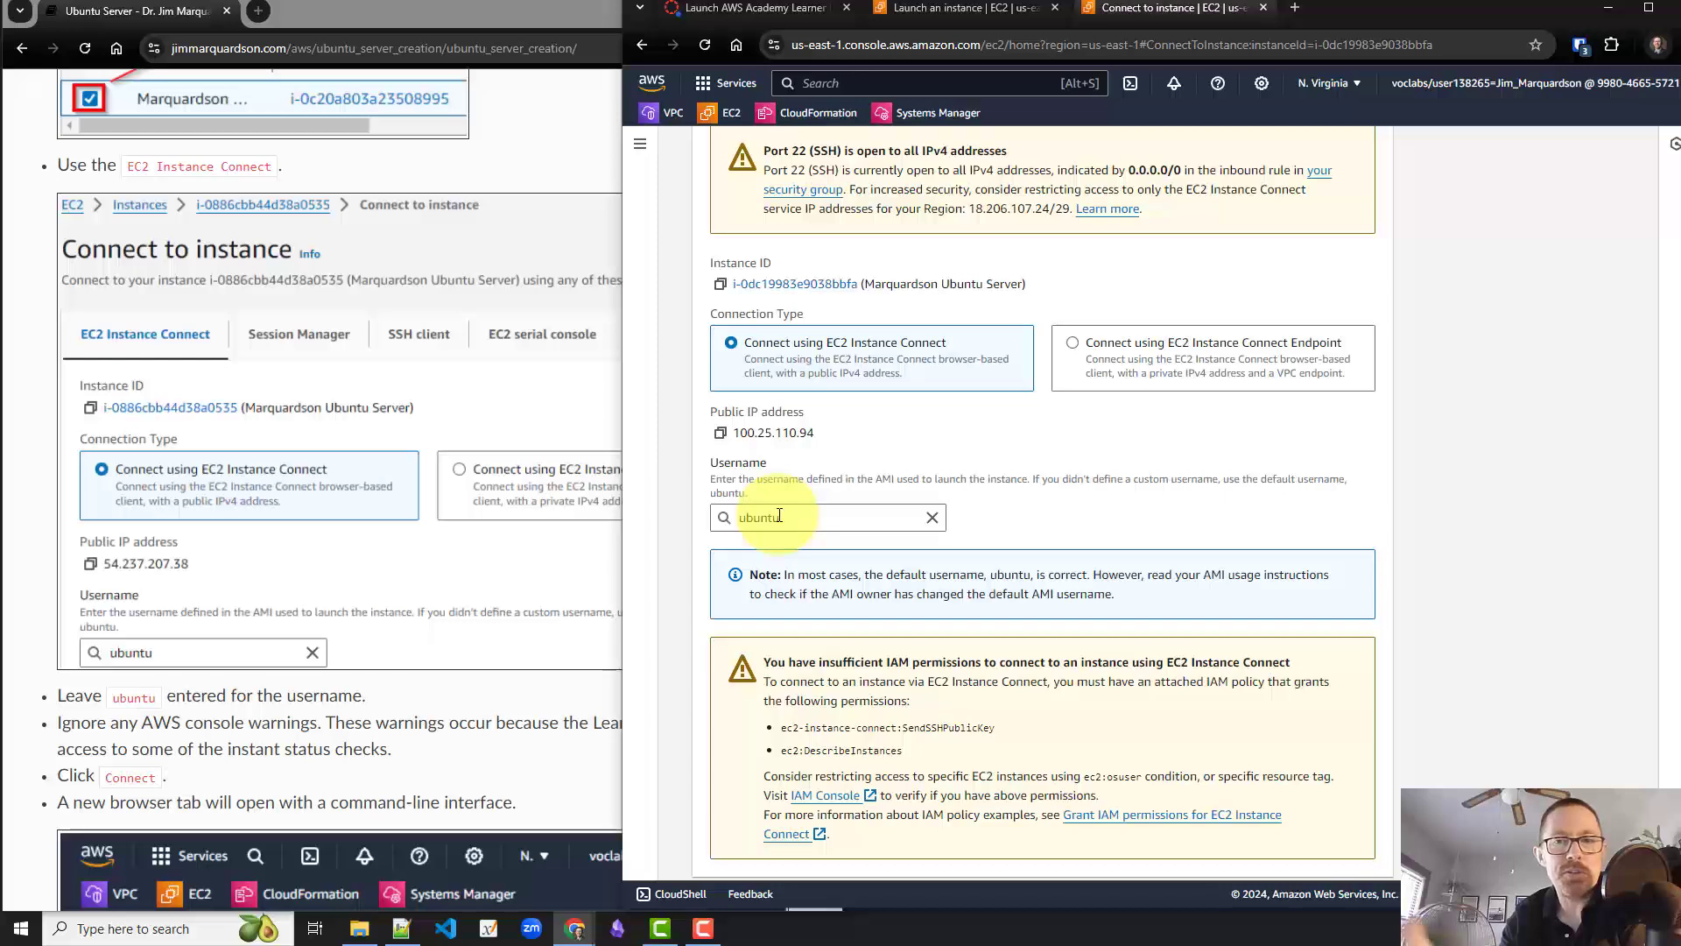
scroll(778, 516, down, 1)
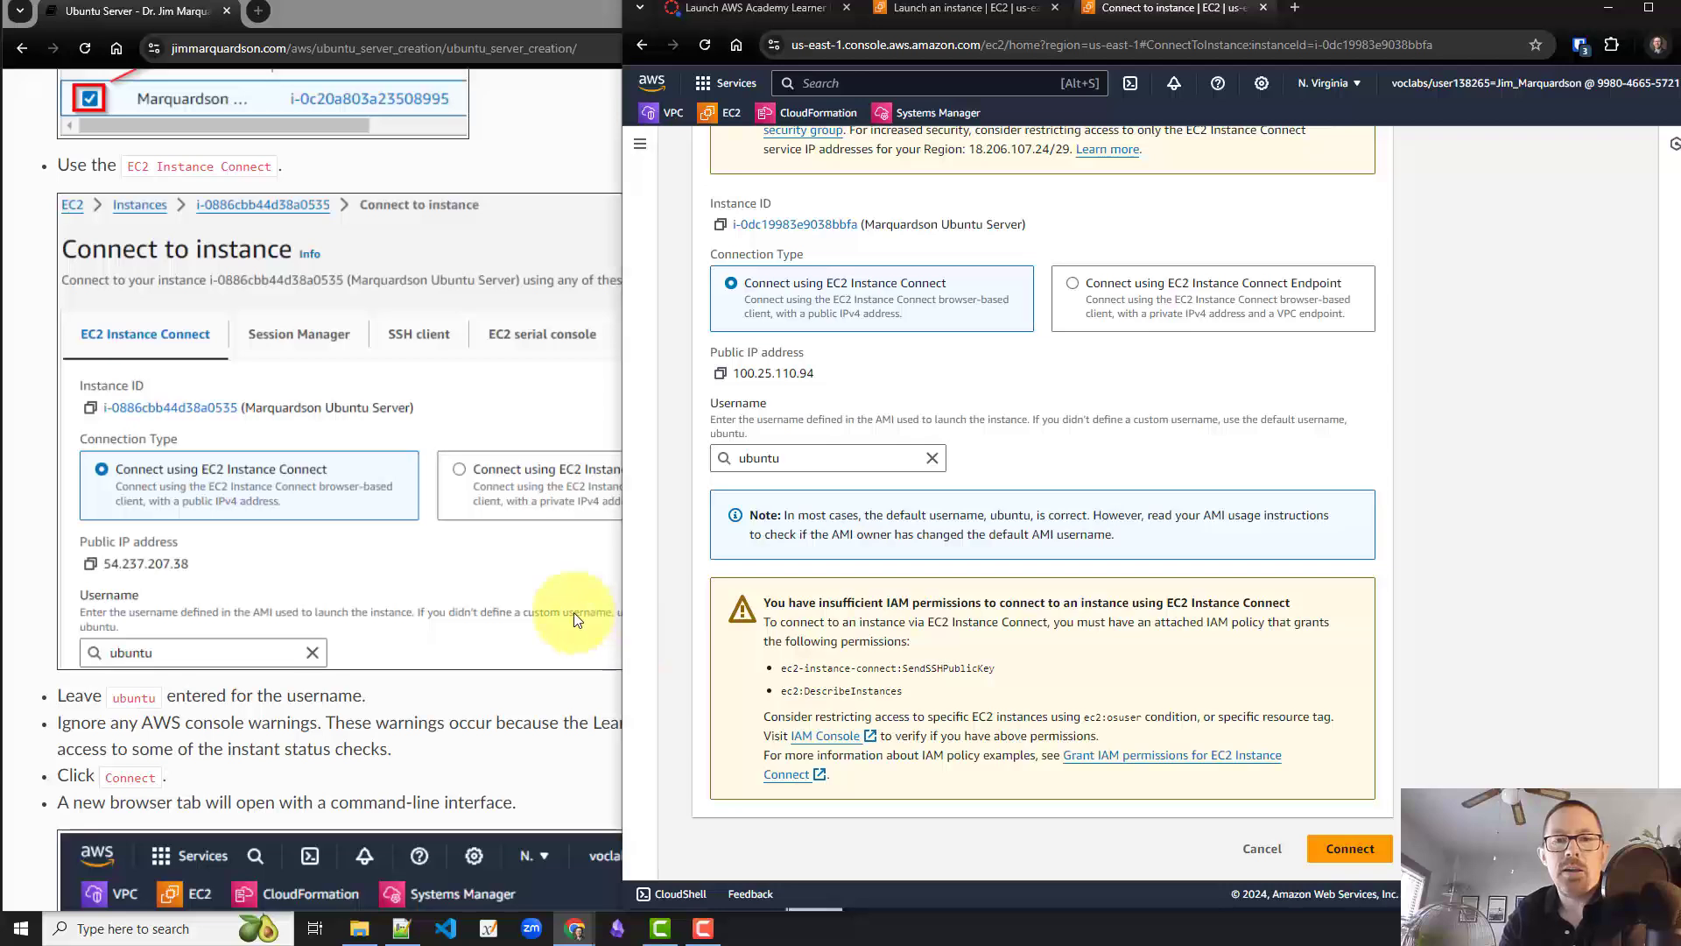
scroll(539, 619, down, 2)
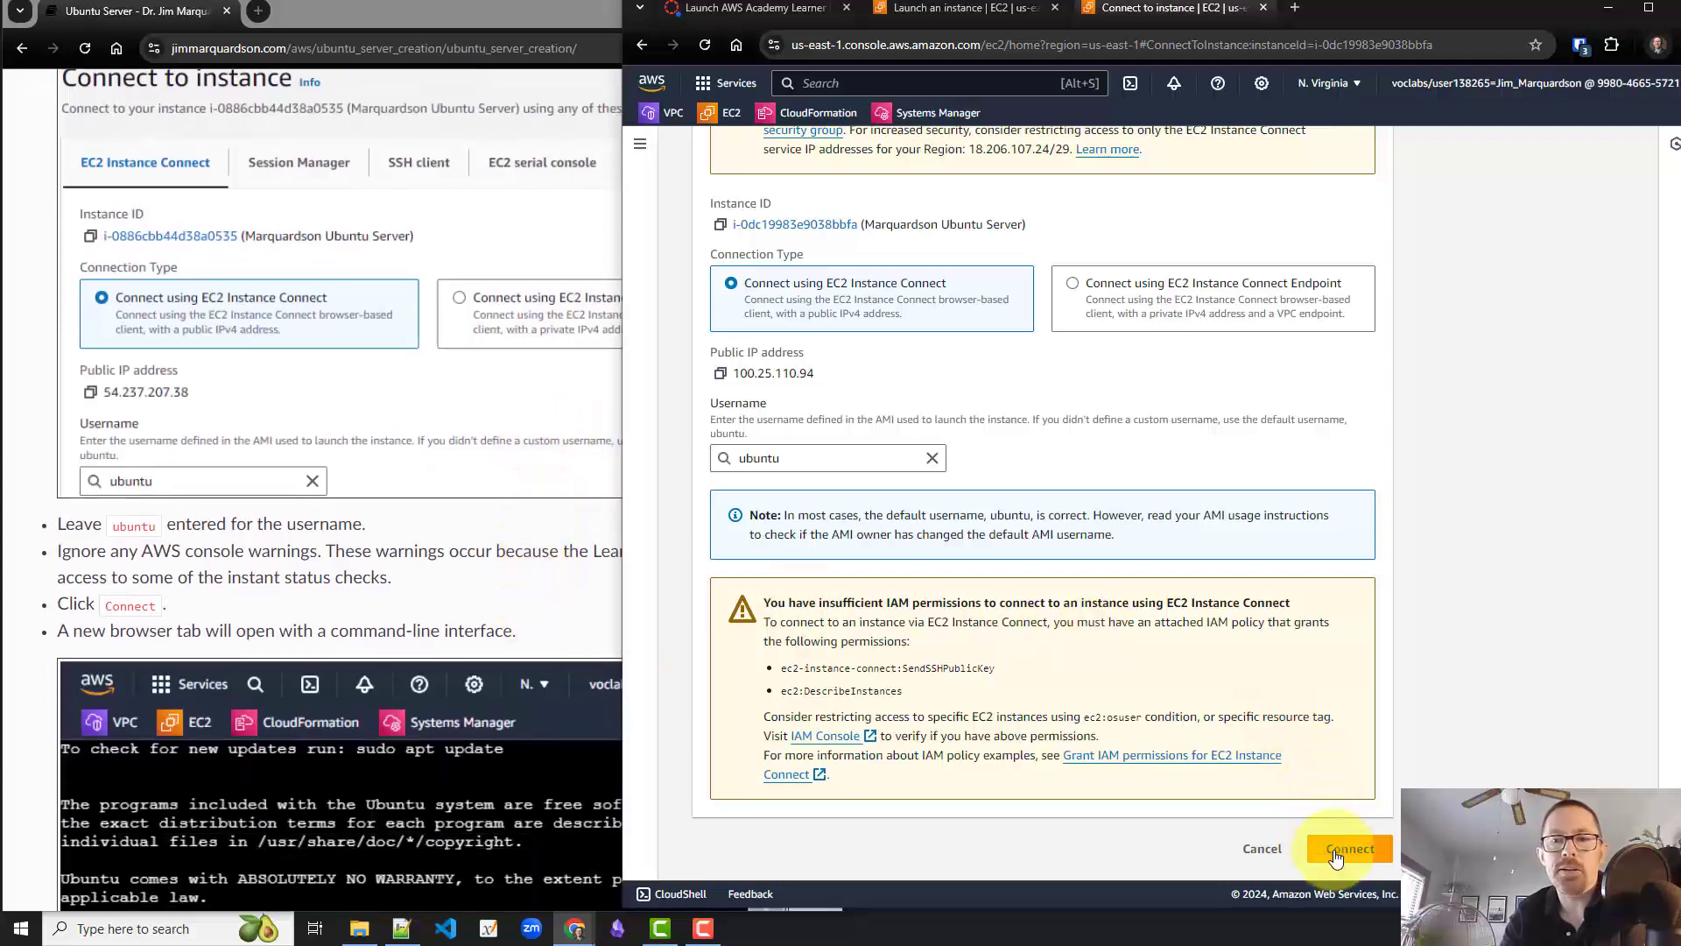
click(1336, 863)
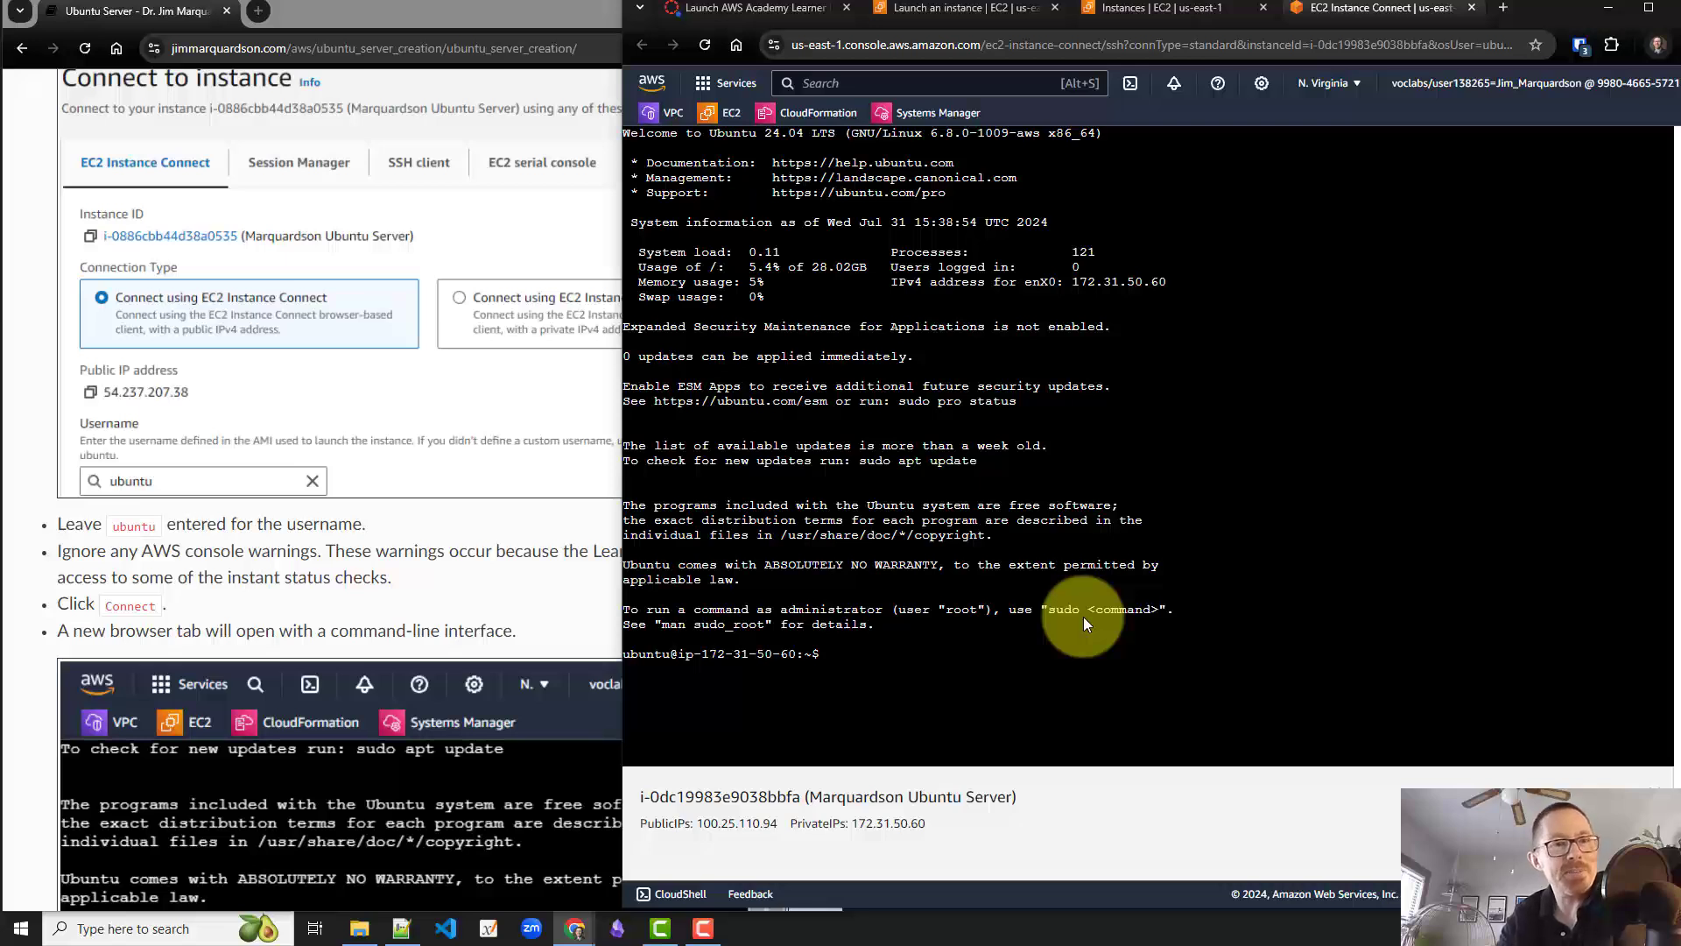
Examine the IPv4 address in the terminal's welcome text and the username and address parts of the shell prompt.
click(372, 124)
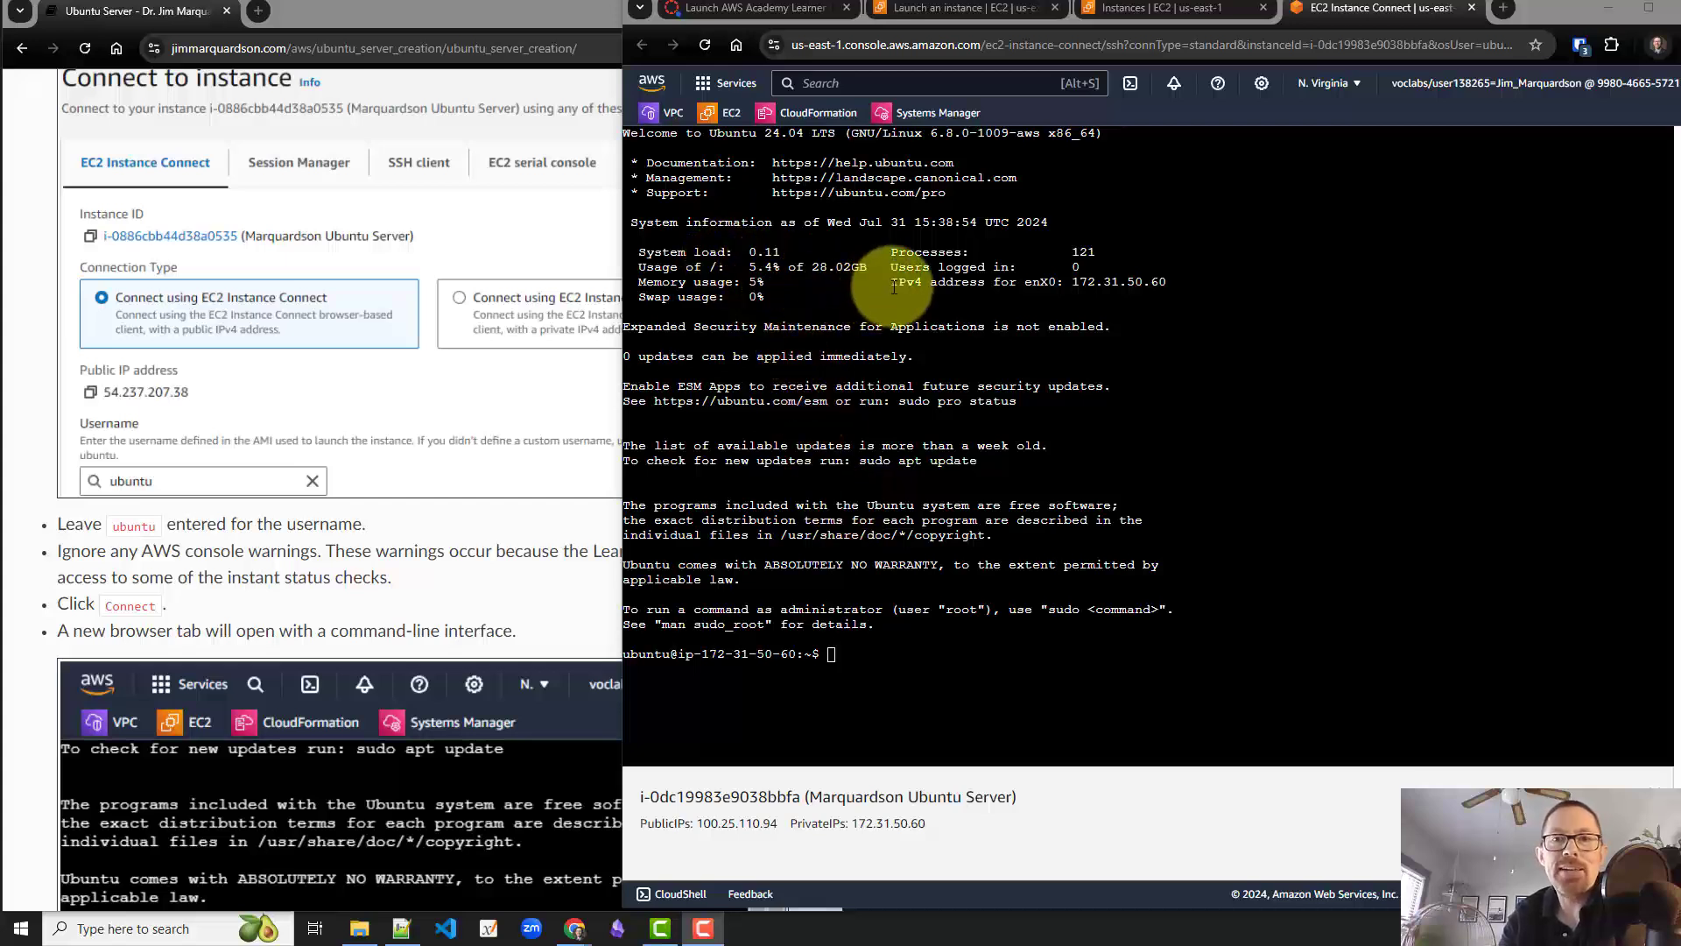
drag(891, 282, 1134, 279)
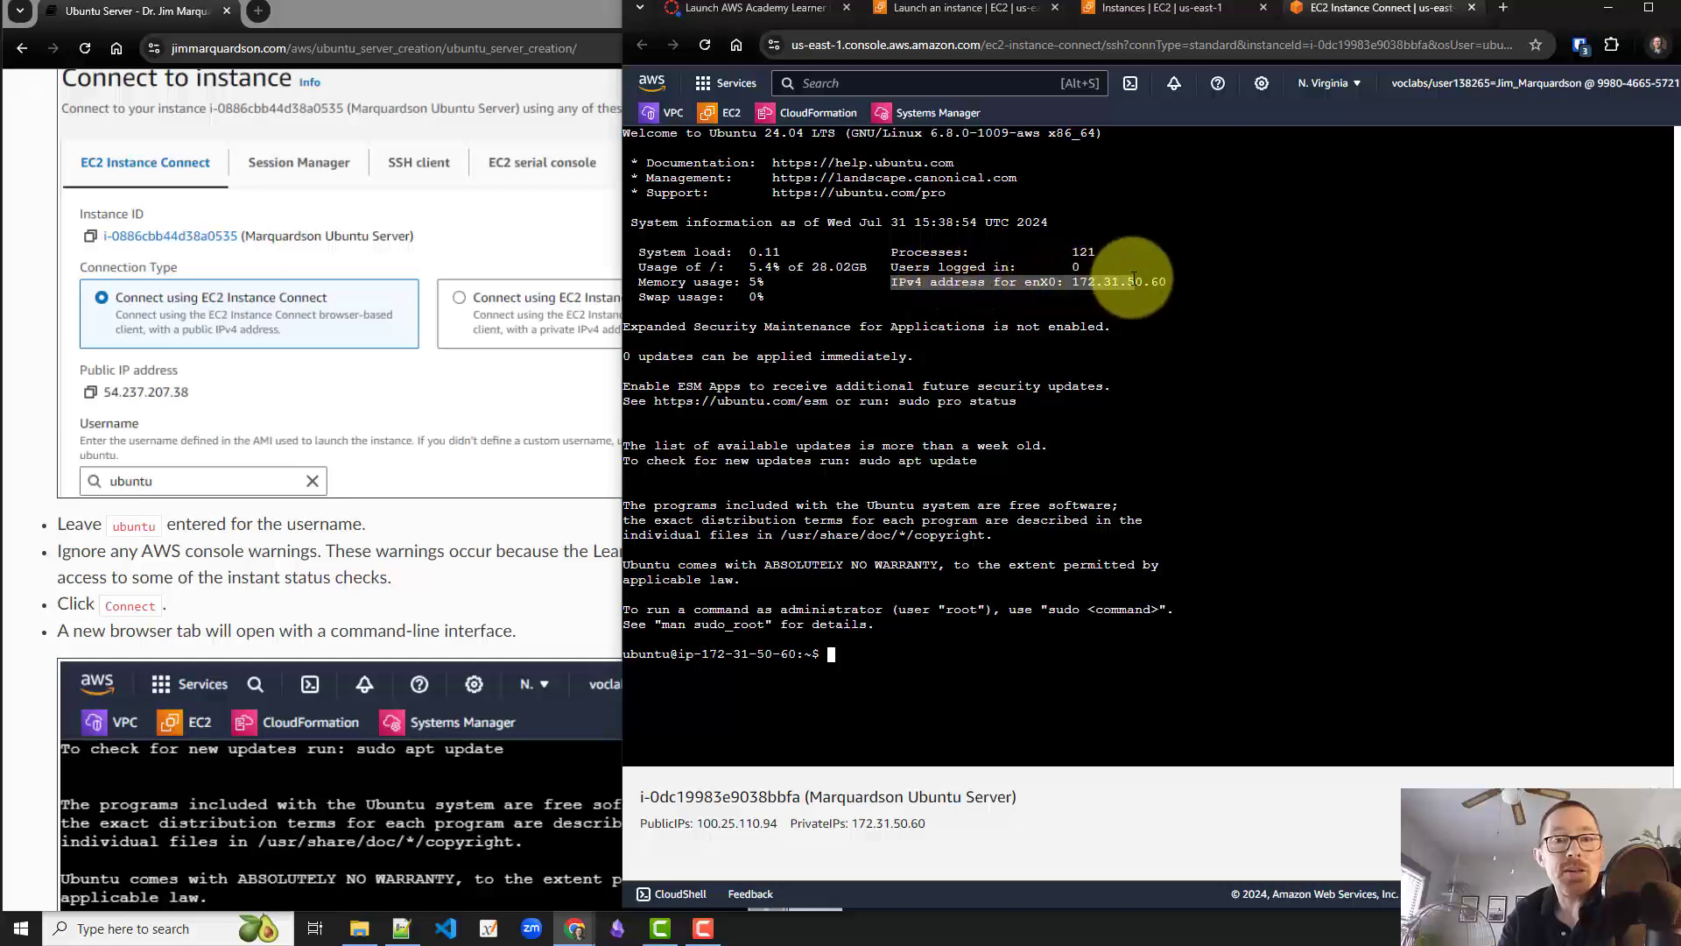
click(1086, 350)
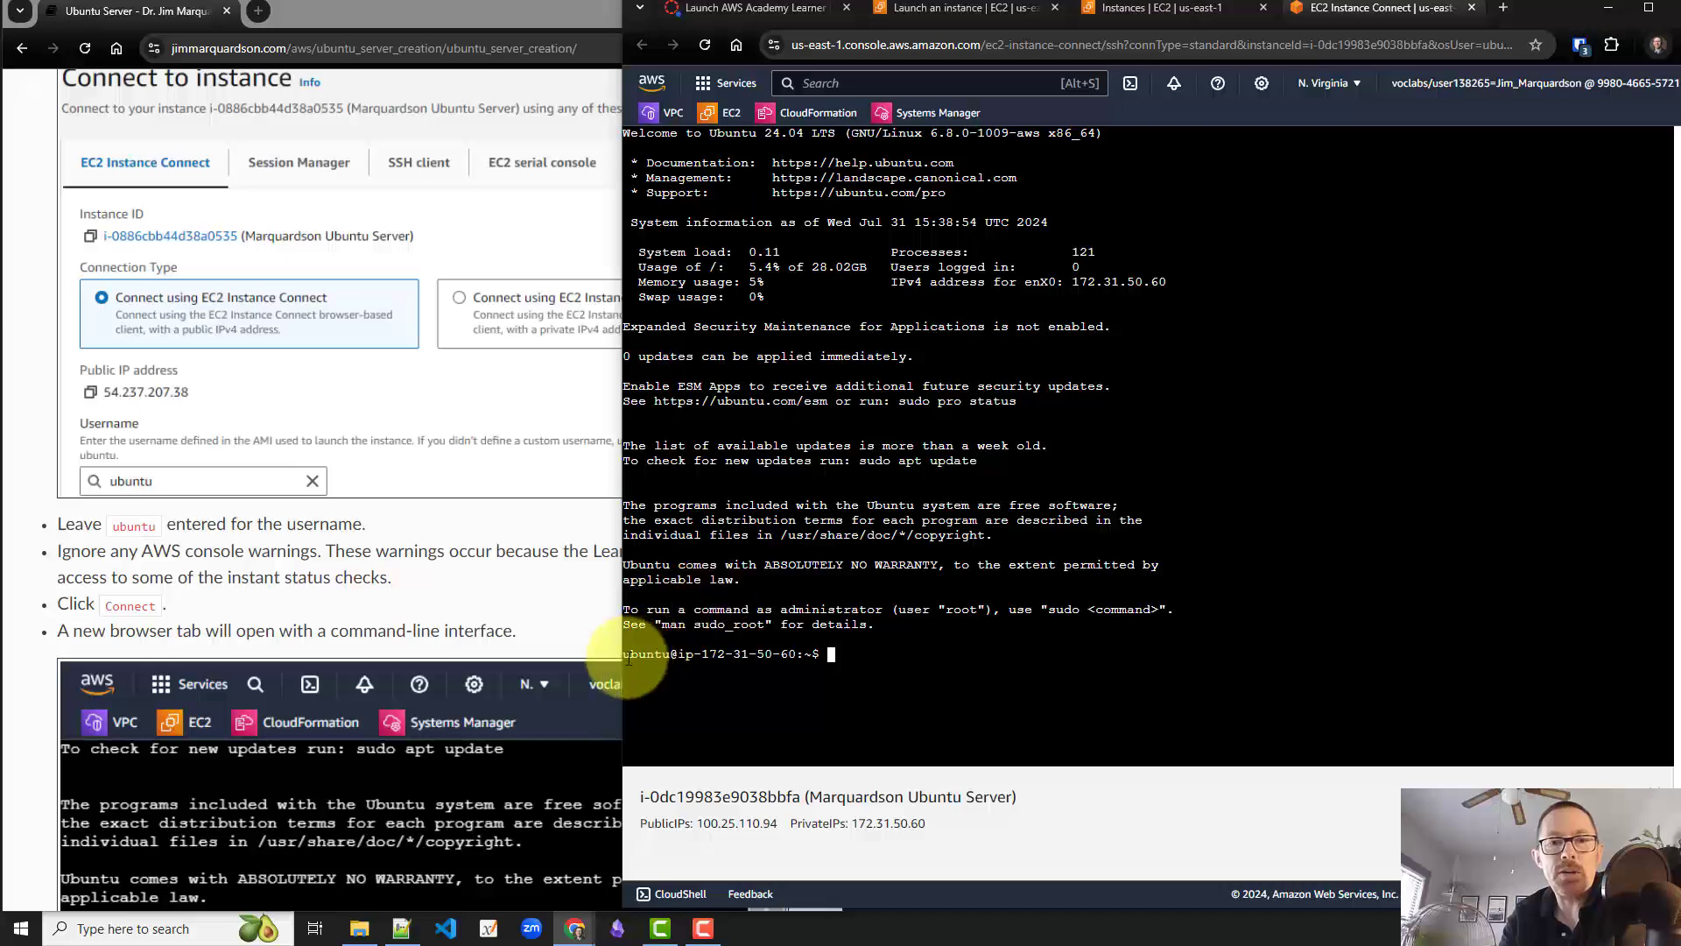
drag(629, 657, 667, 655)
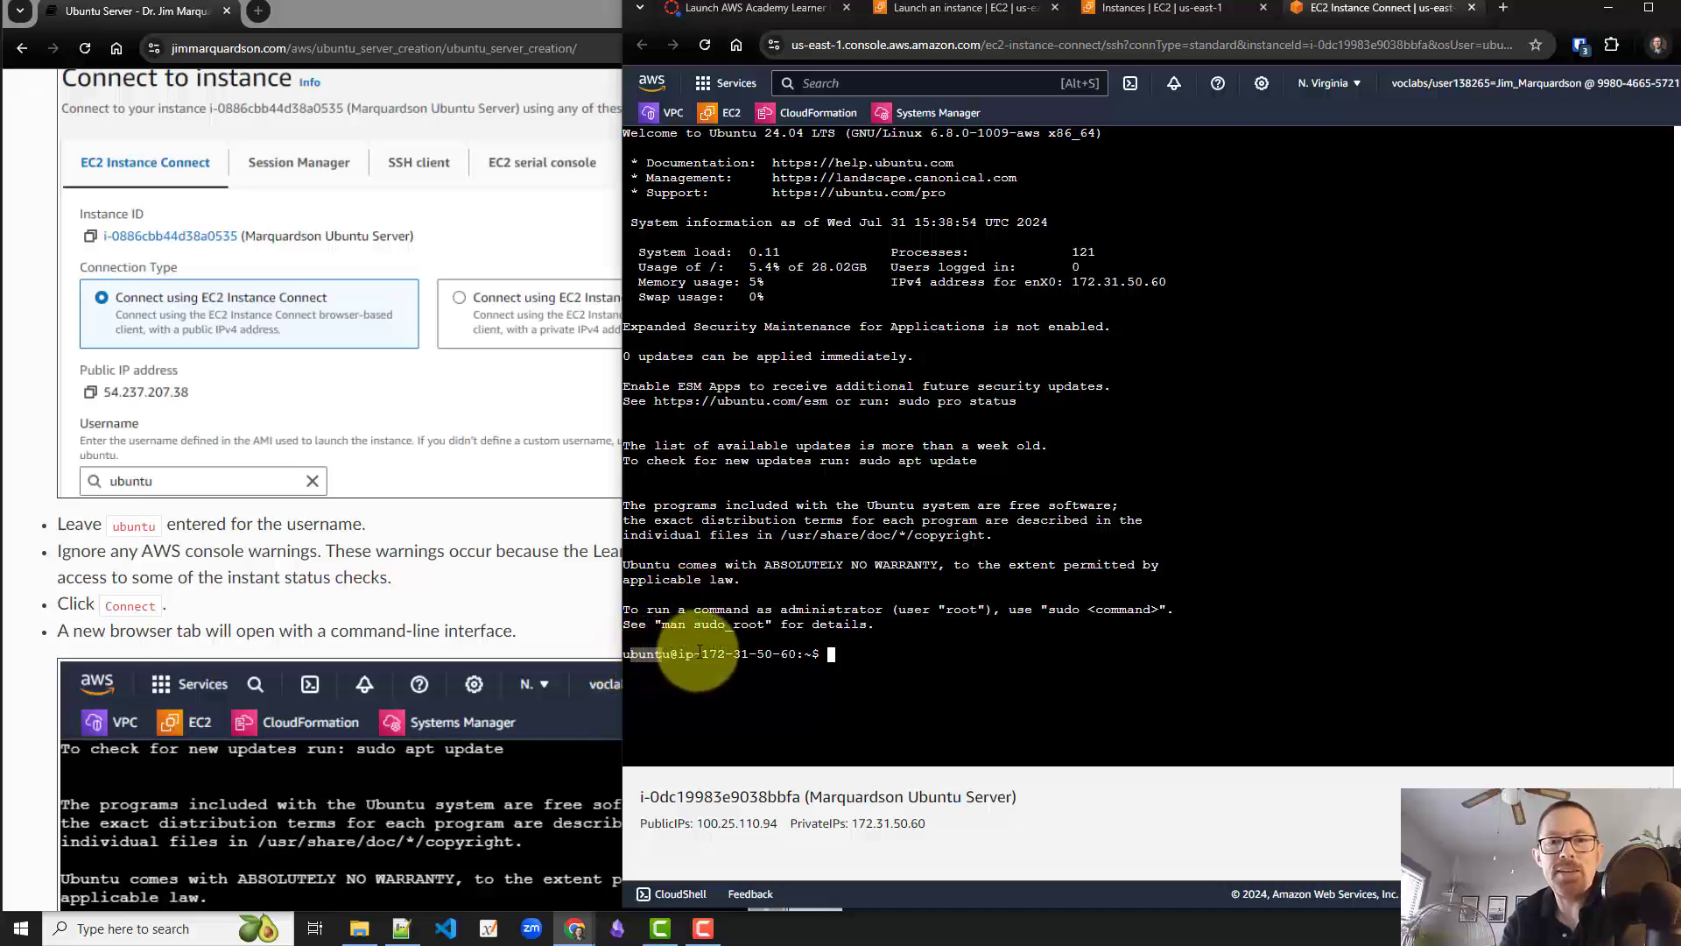
click(700, 652)
drag(700, 652, 794, 652)
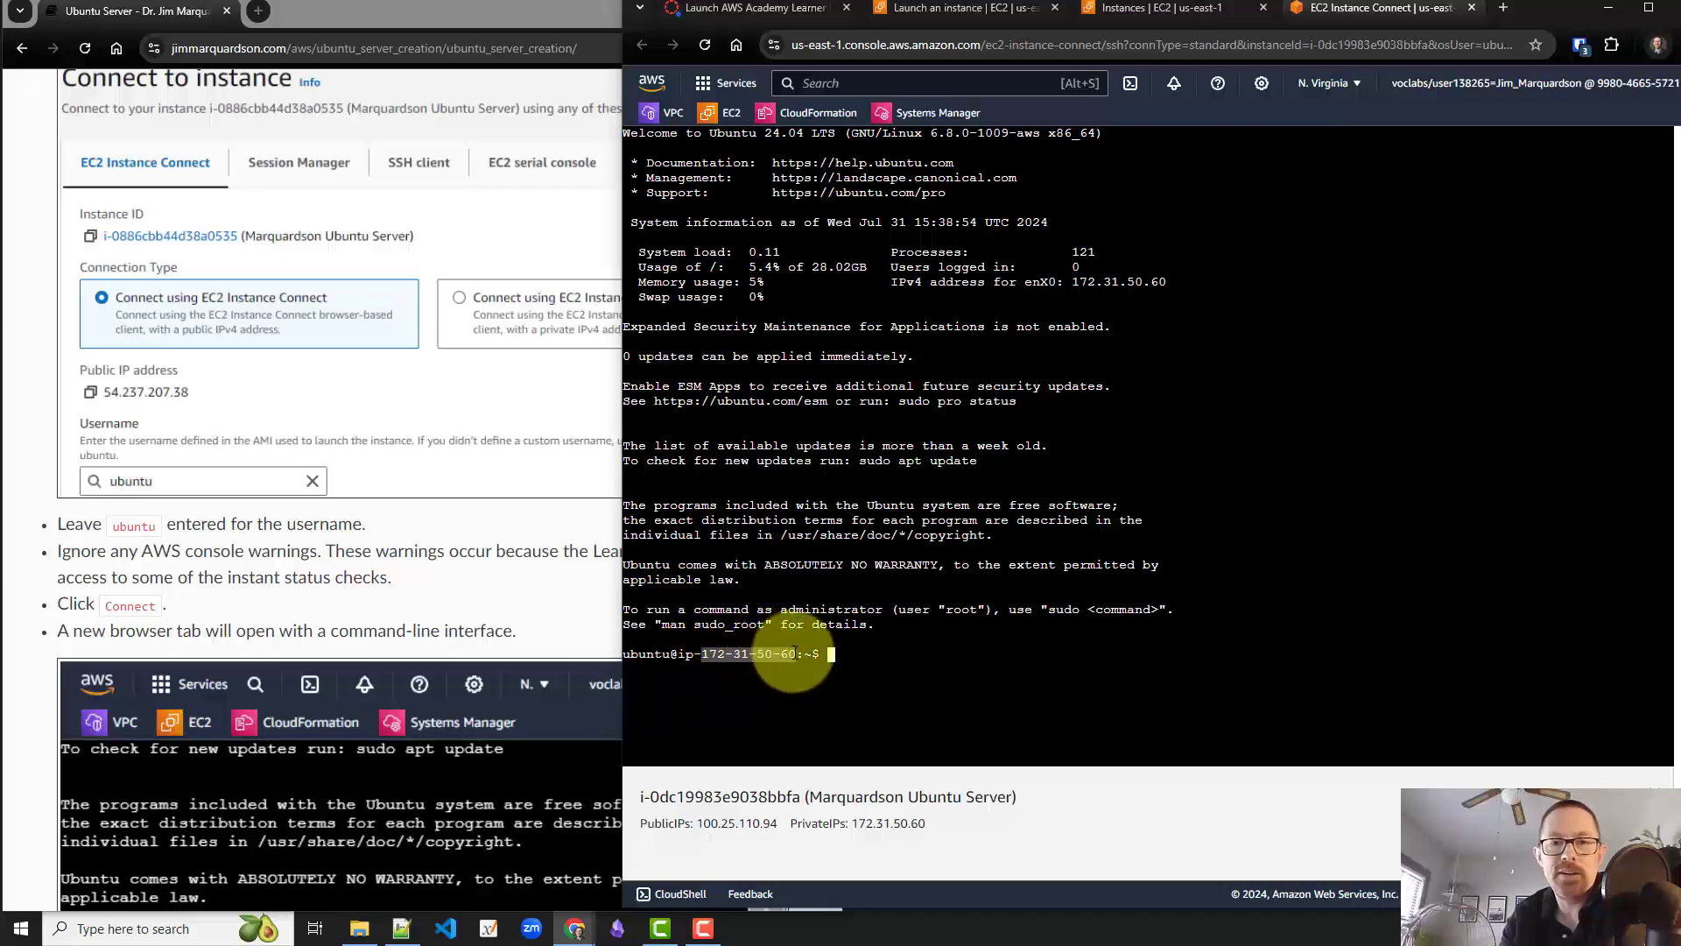
Read the exercise instructions from the Connect step down to the command list under Explore the Ubuntu Server.
click(399, 529)
scroll(396, 530, down, 1)
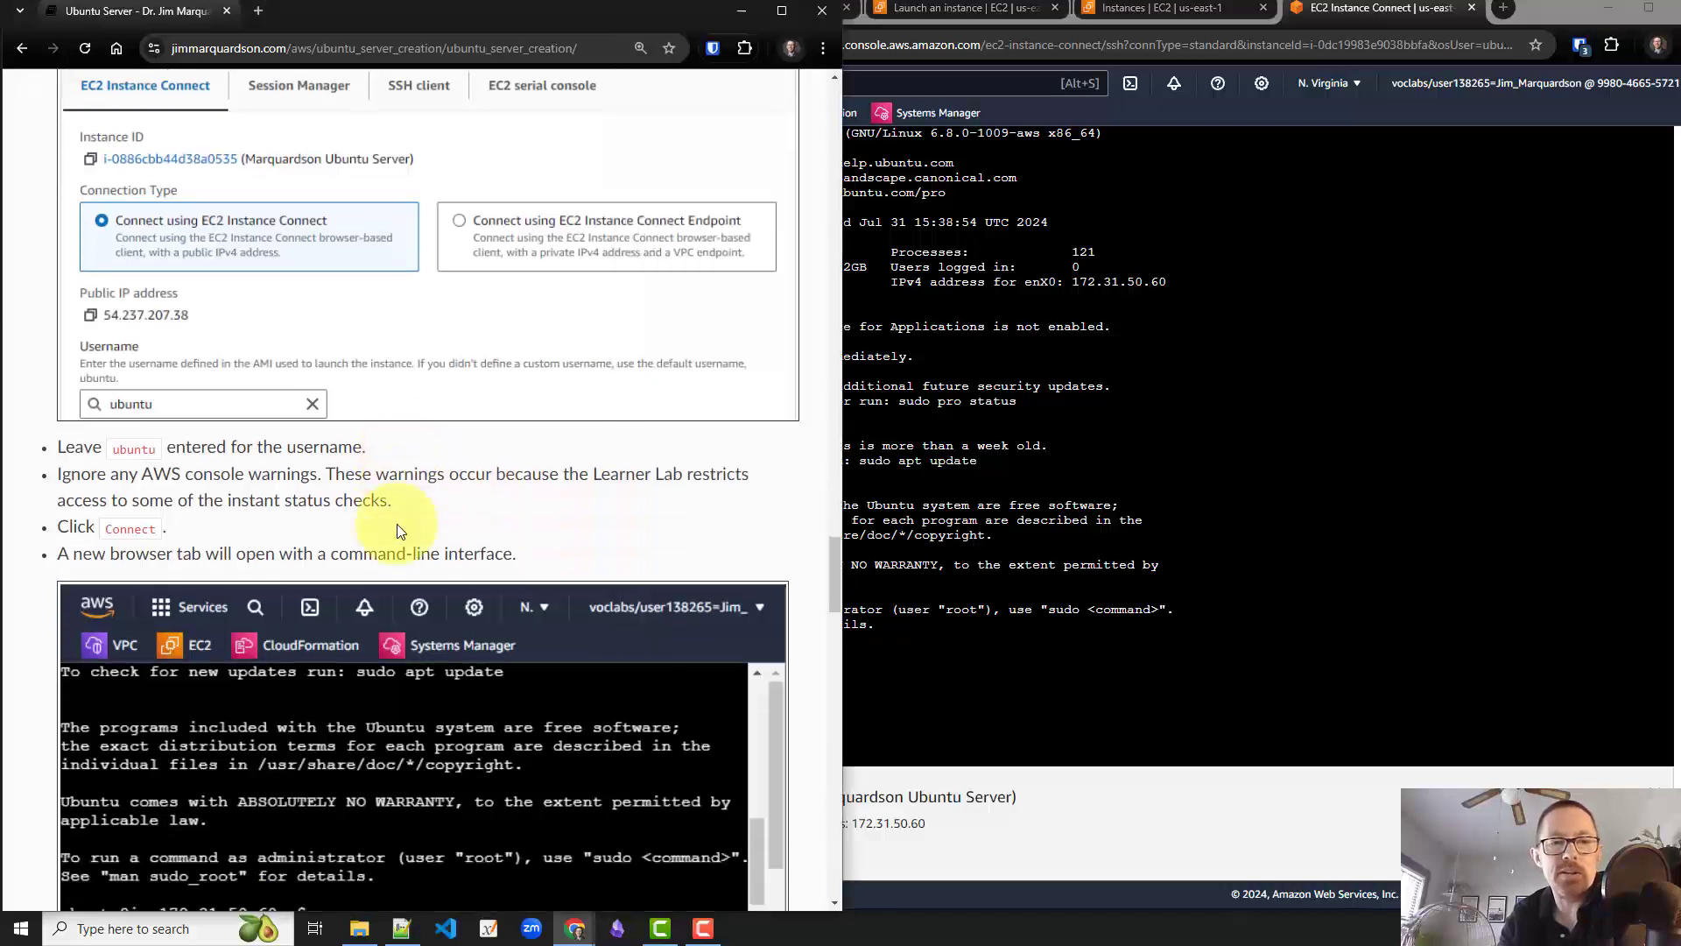
scroll(397, 530, down, 2)
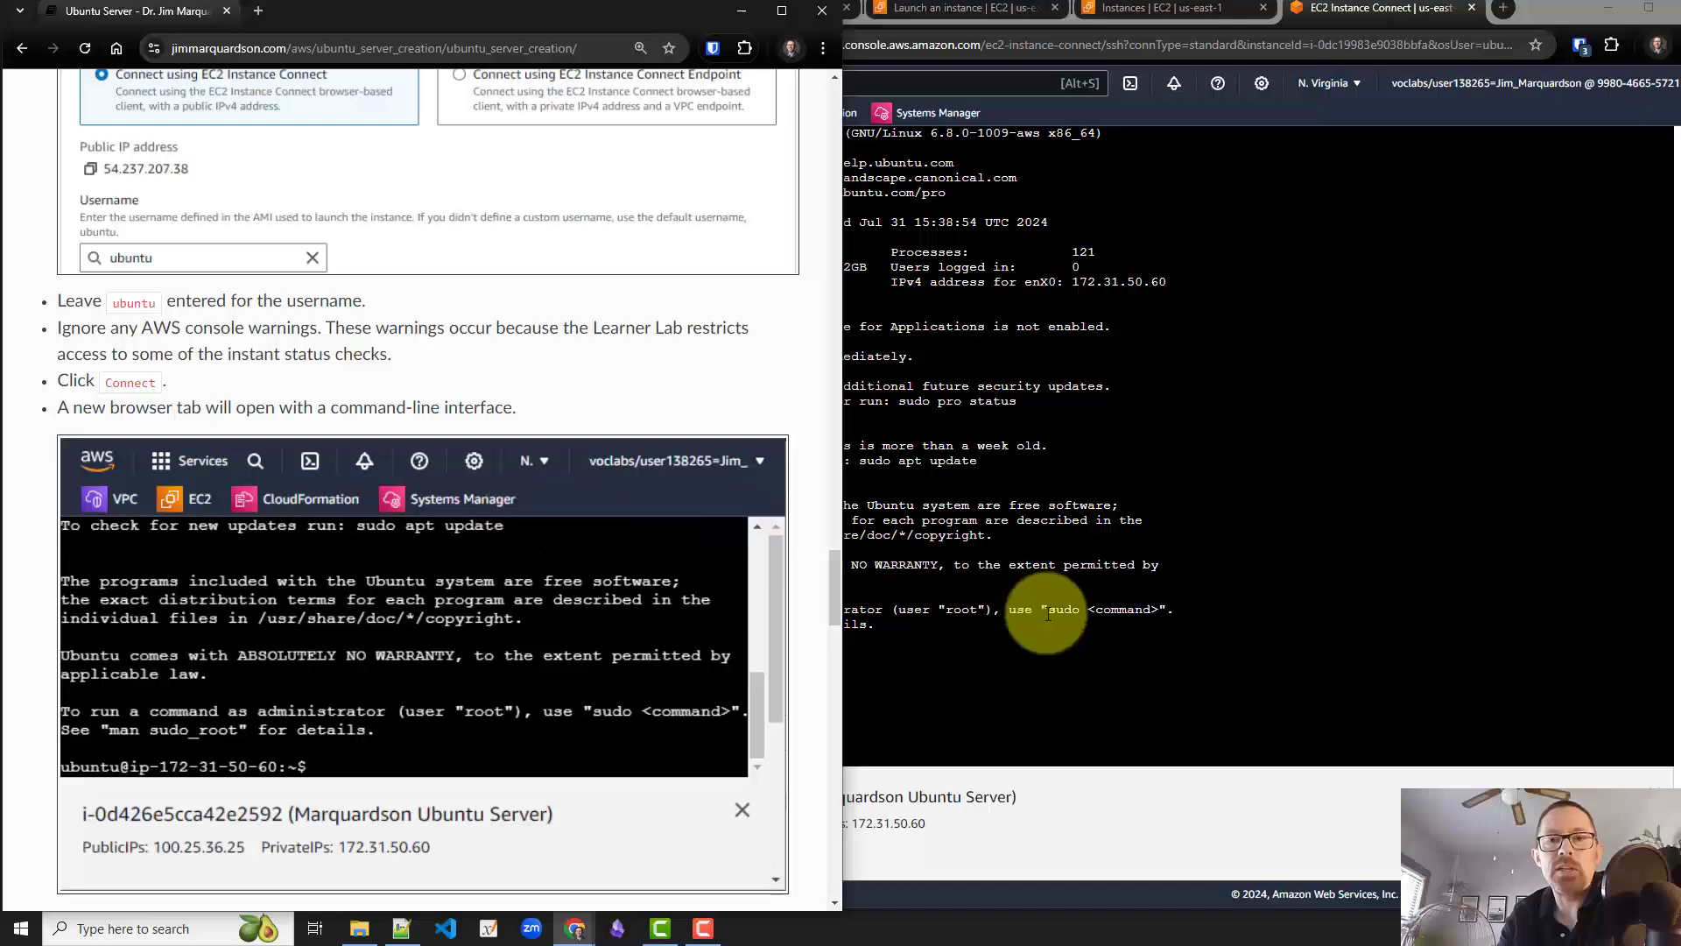
click(1048, 614)
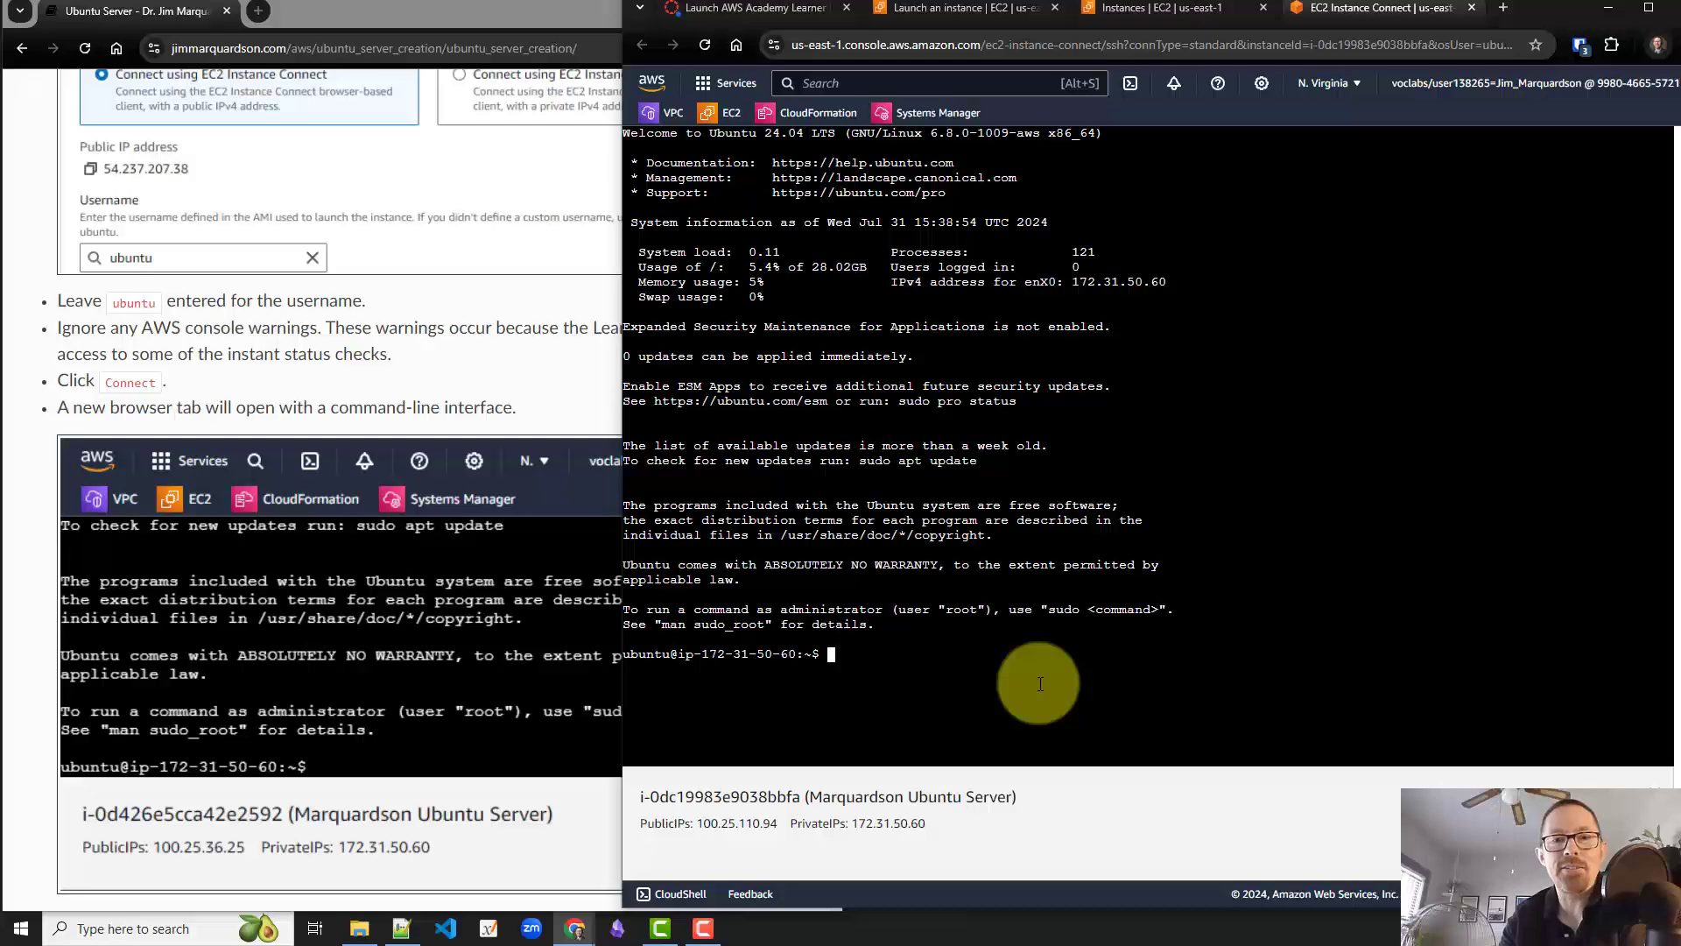
scroll(391, 688, down, 3)
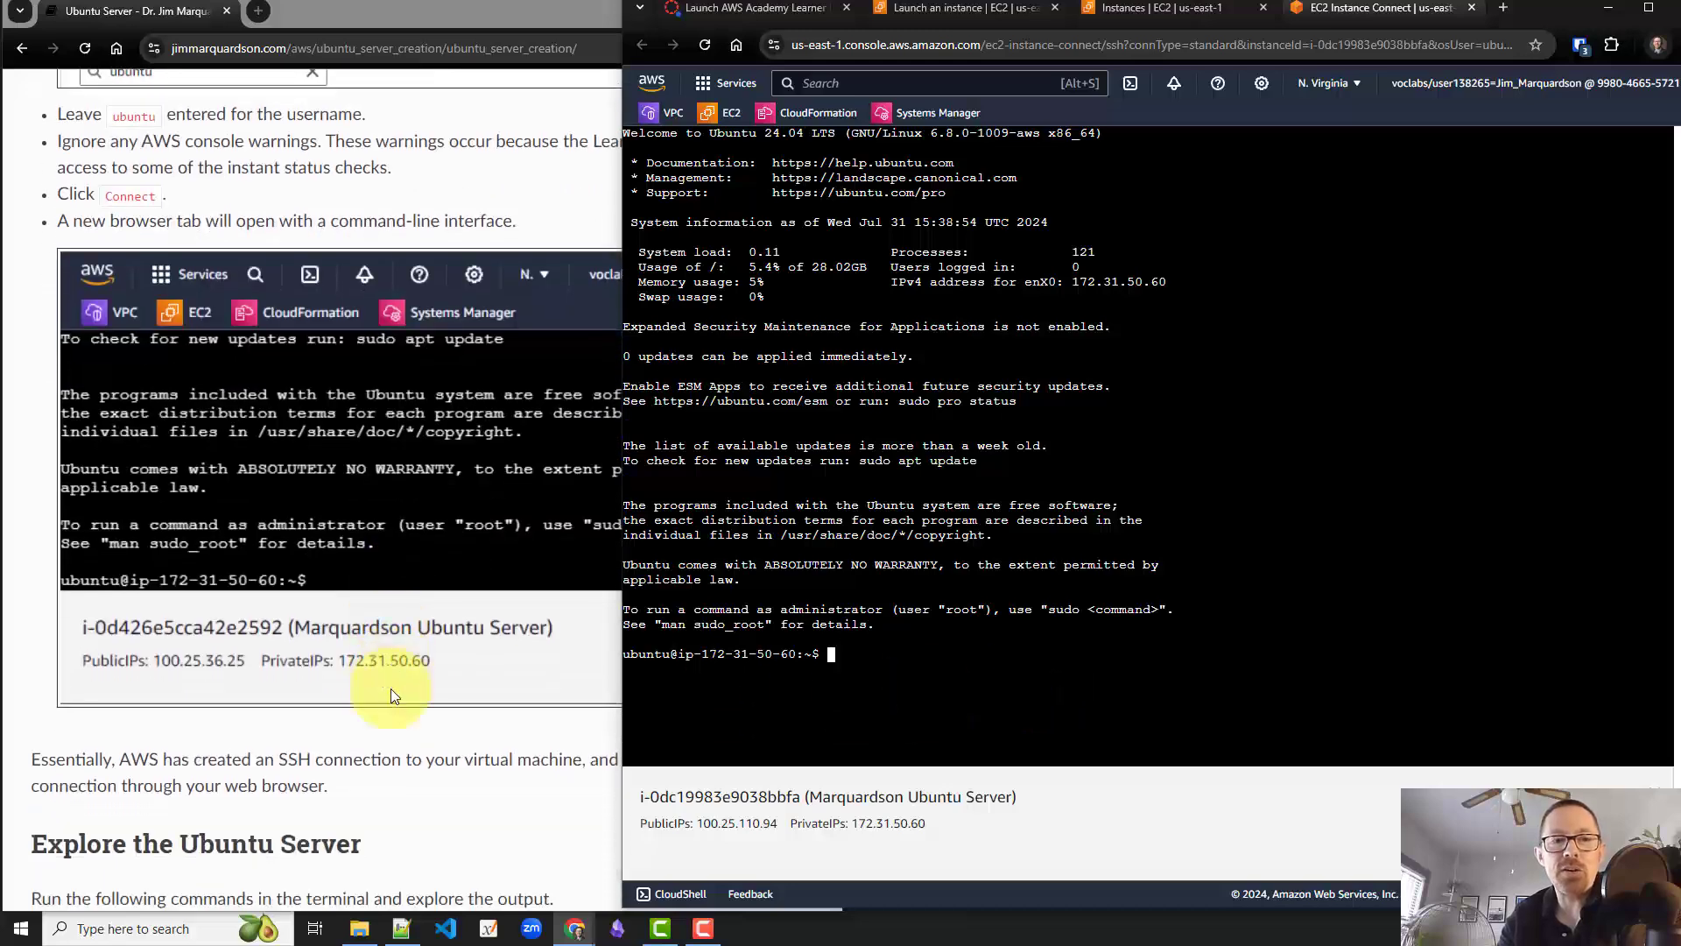
scroll(331, 577, down, 3)
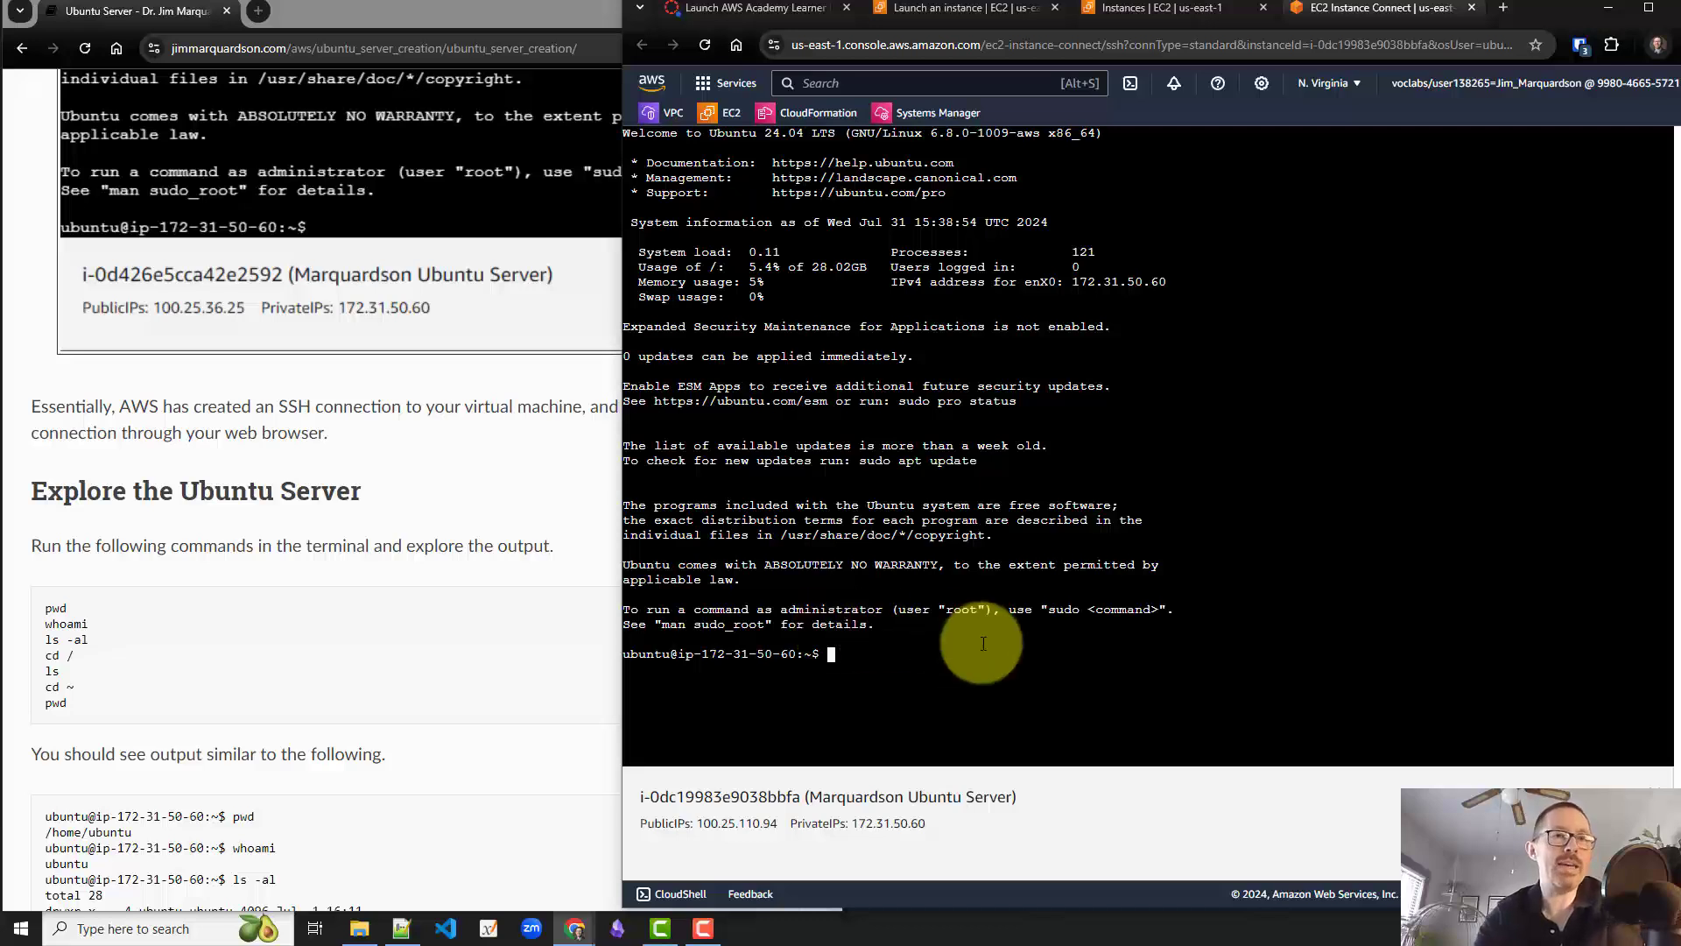
Run pwd and whoami in the instance terminal to print the working directory and the logged-in account.
text(p)
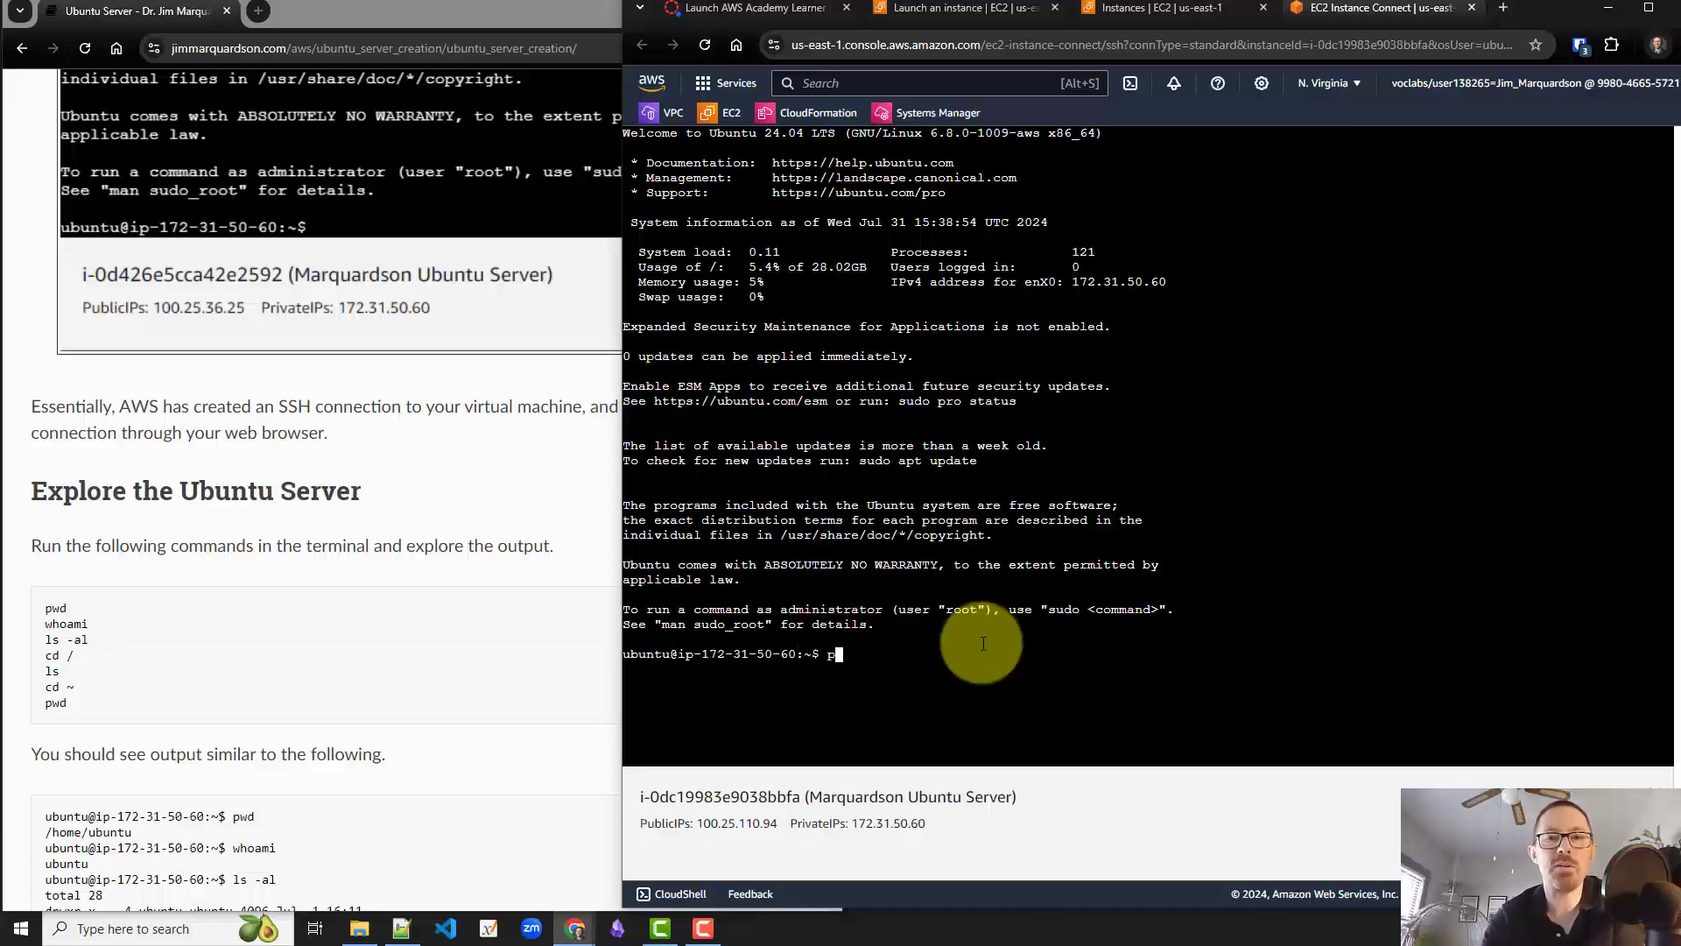
text(wd)
key(Return)
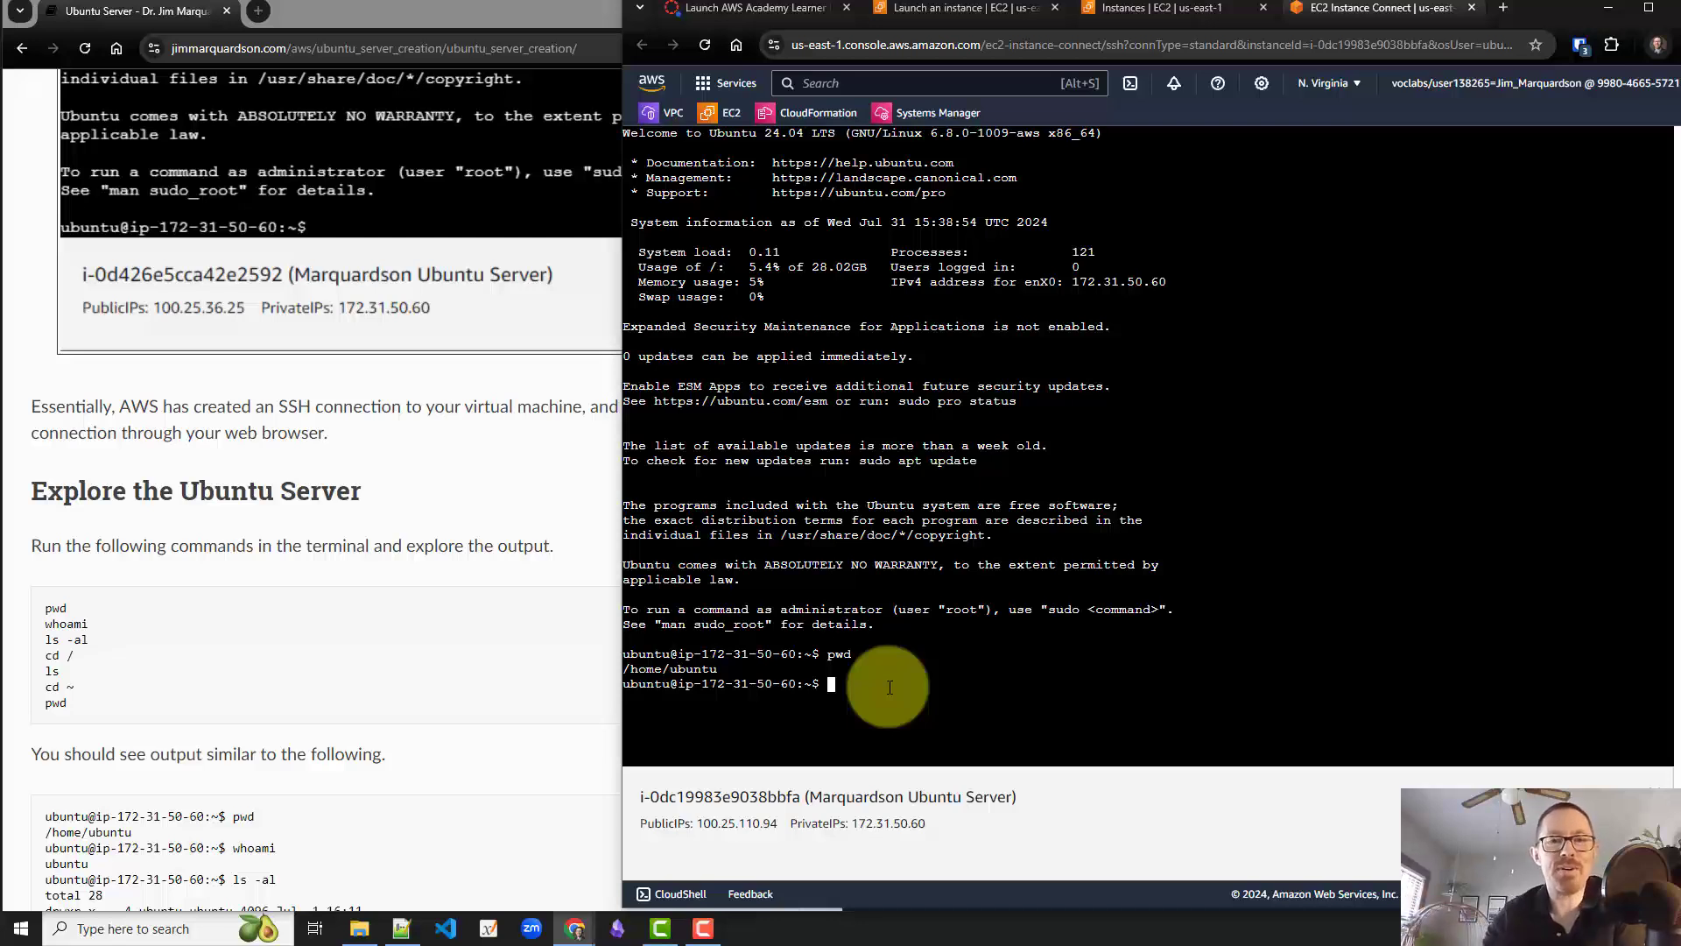
text(whoam)
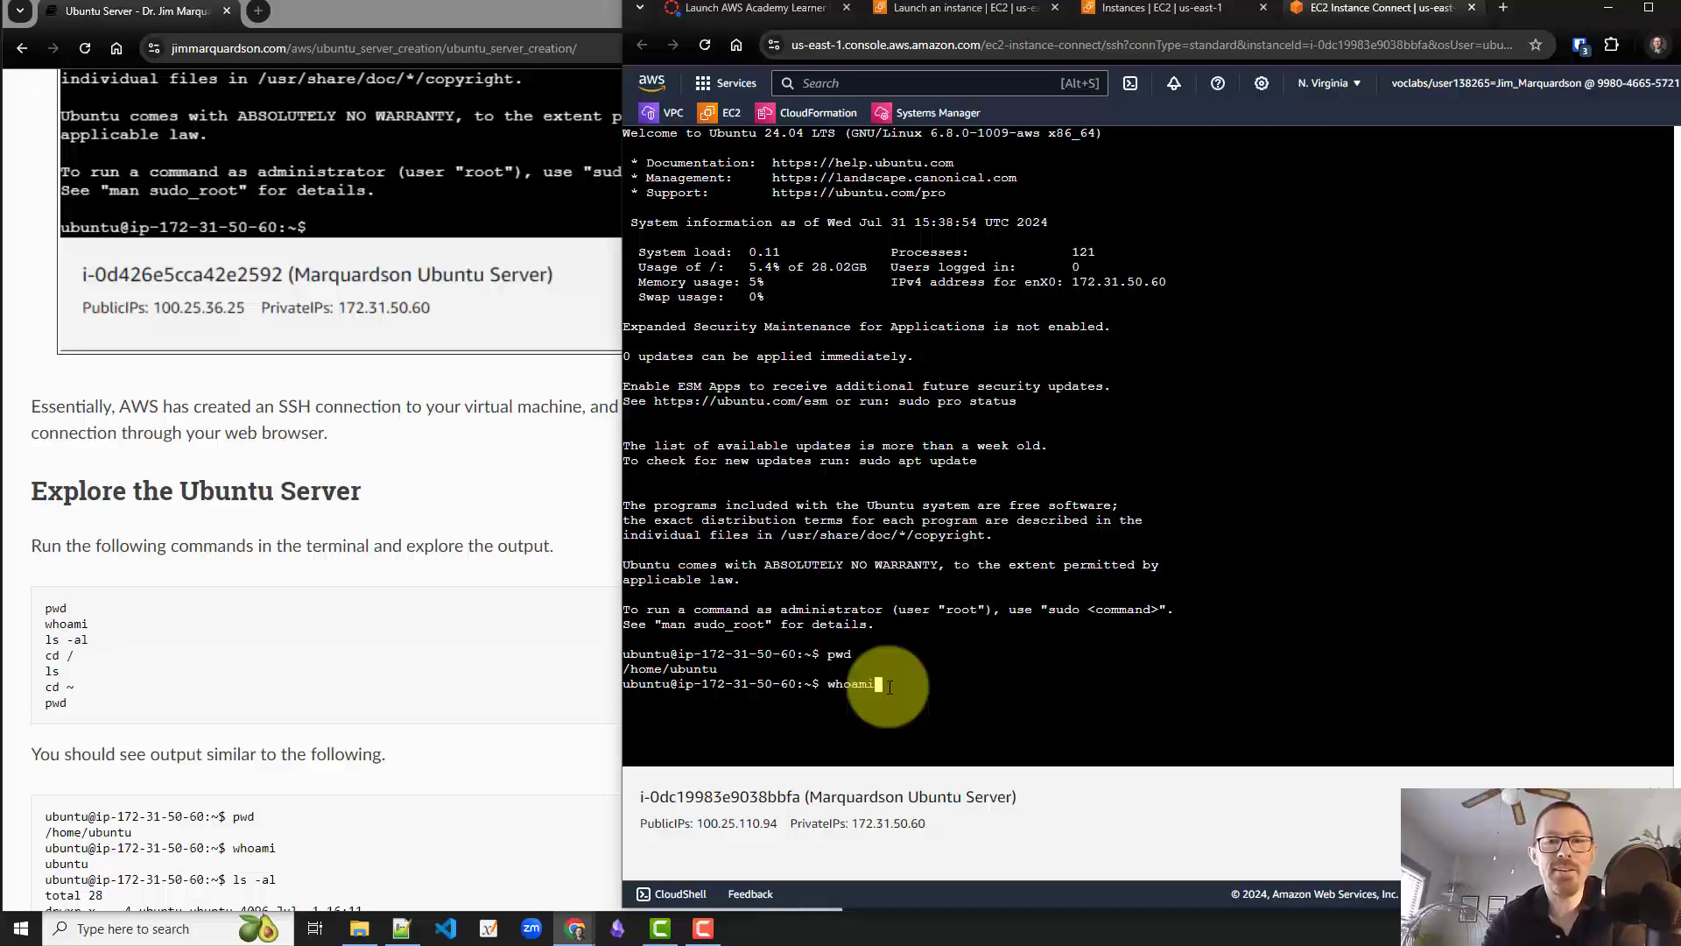
text(i)
key(Return)
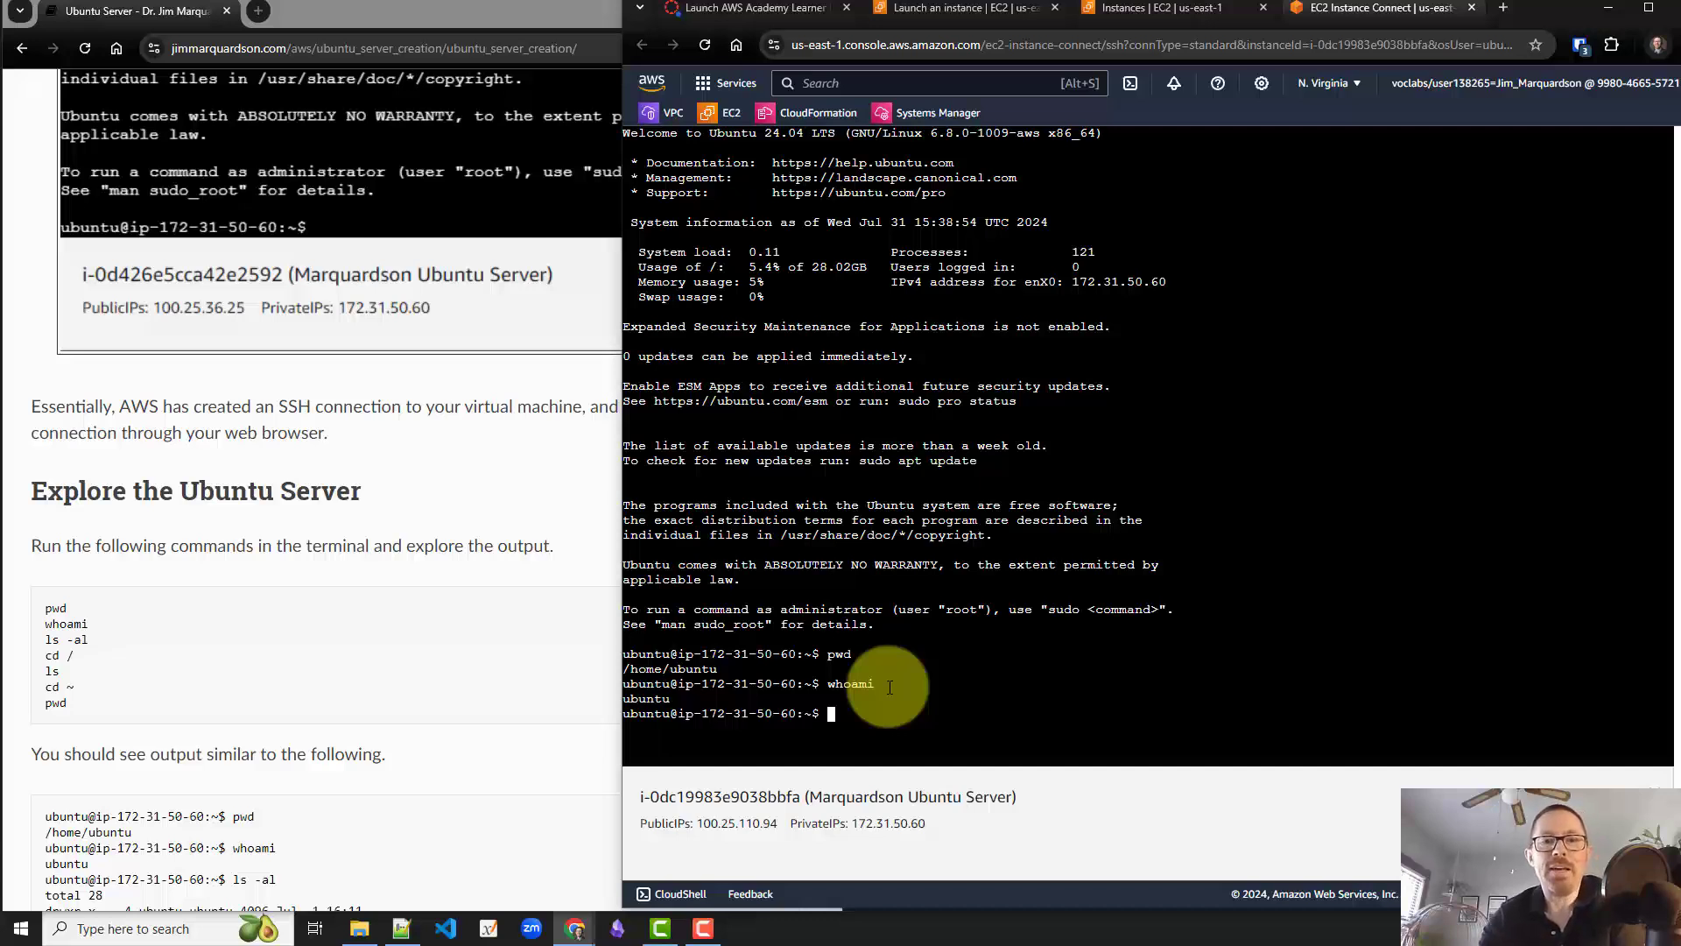
List all home directory contents in long format with ls -al and examine the .ssh entry.
text(ls -al)
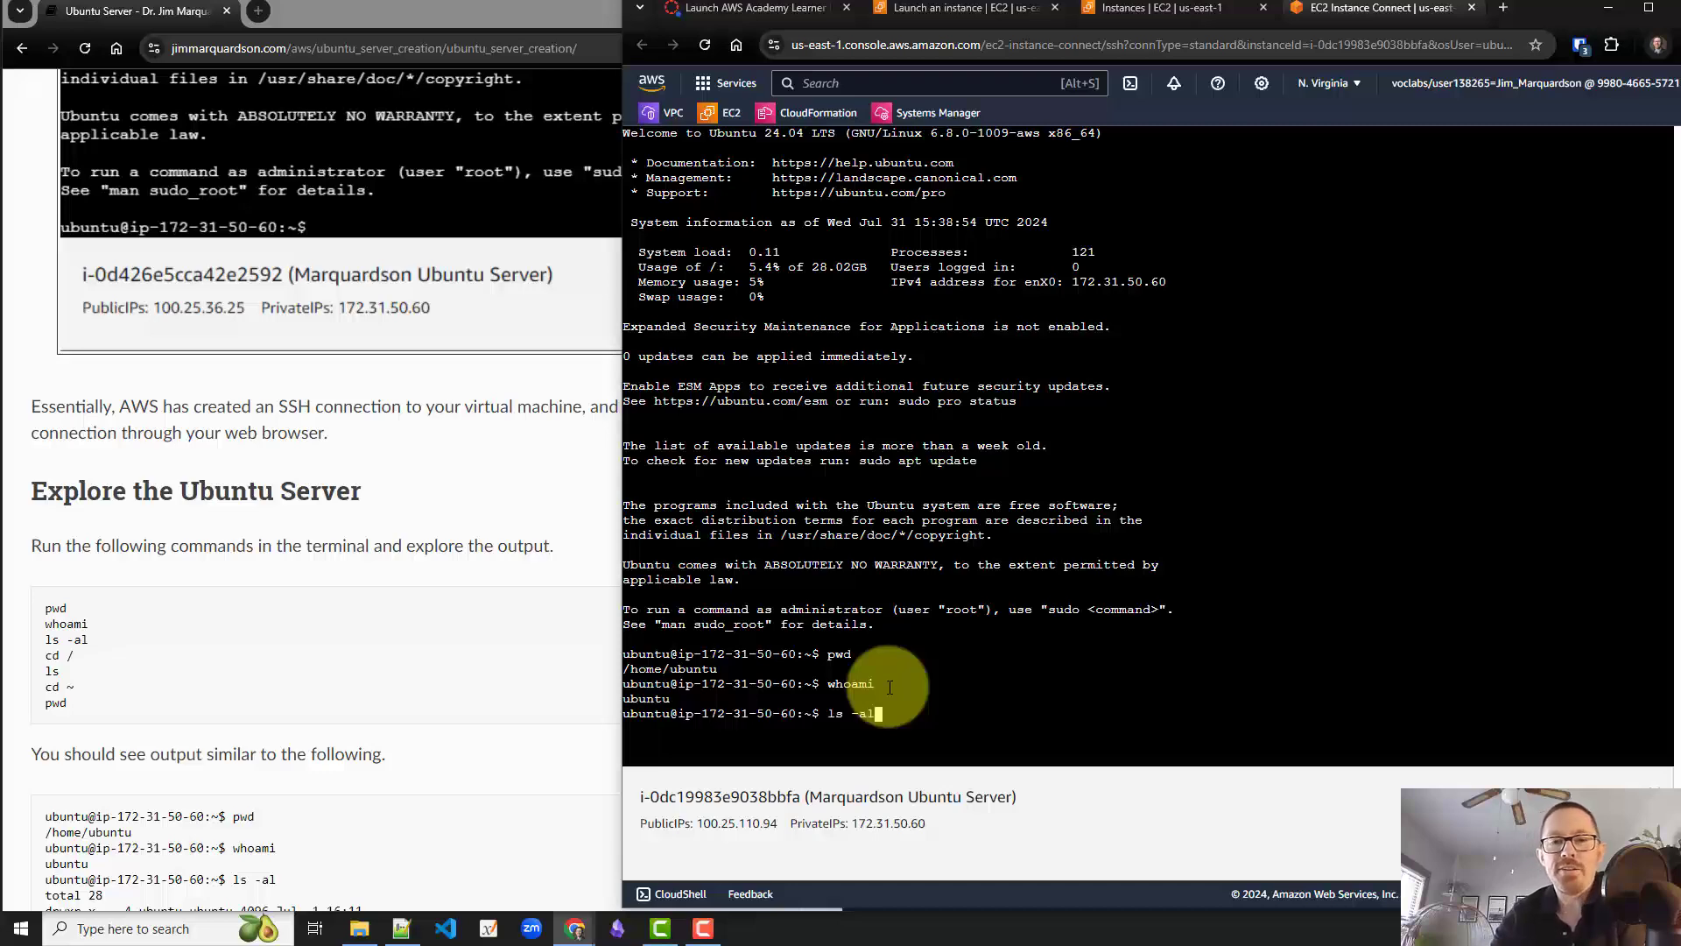
key(Return)
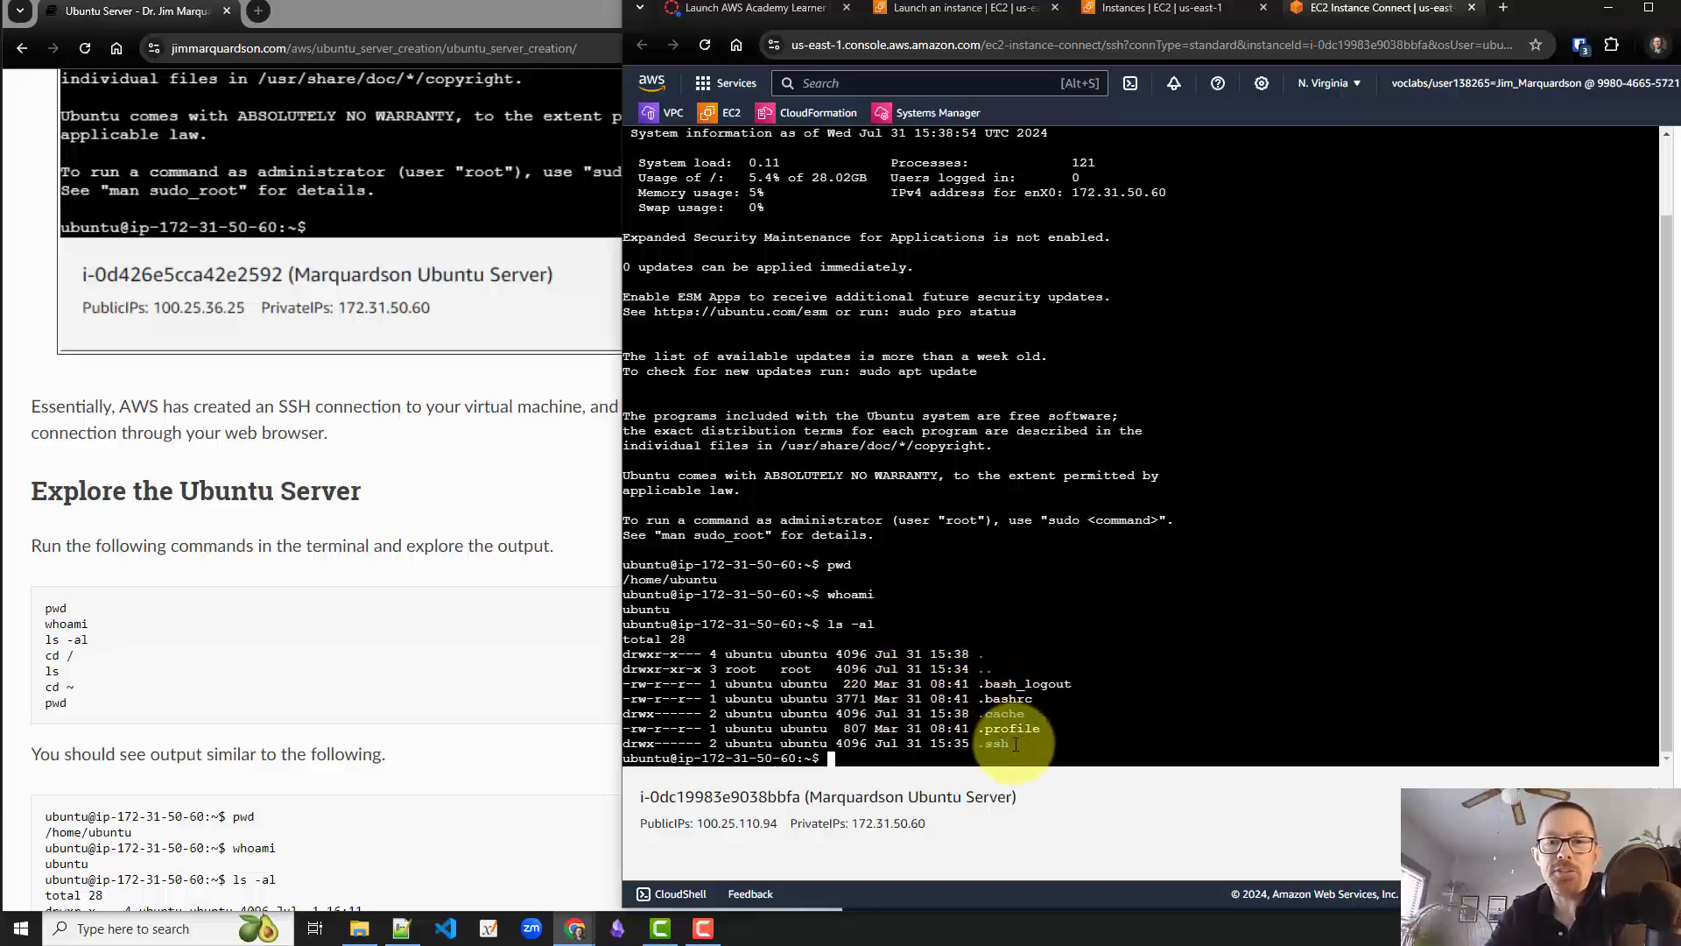
drag(1011, 744, 986, 744)
click(986, 744)
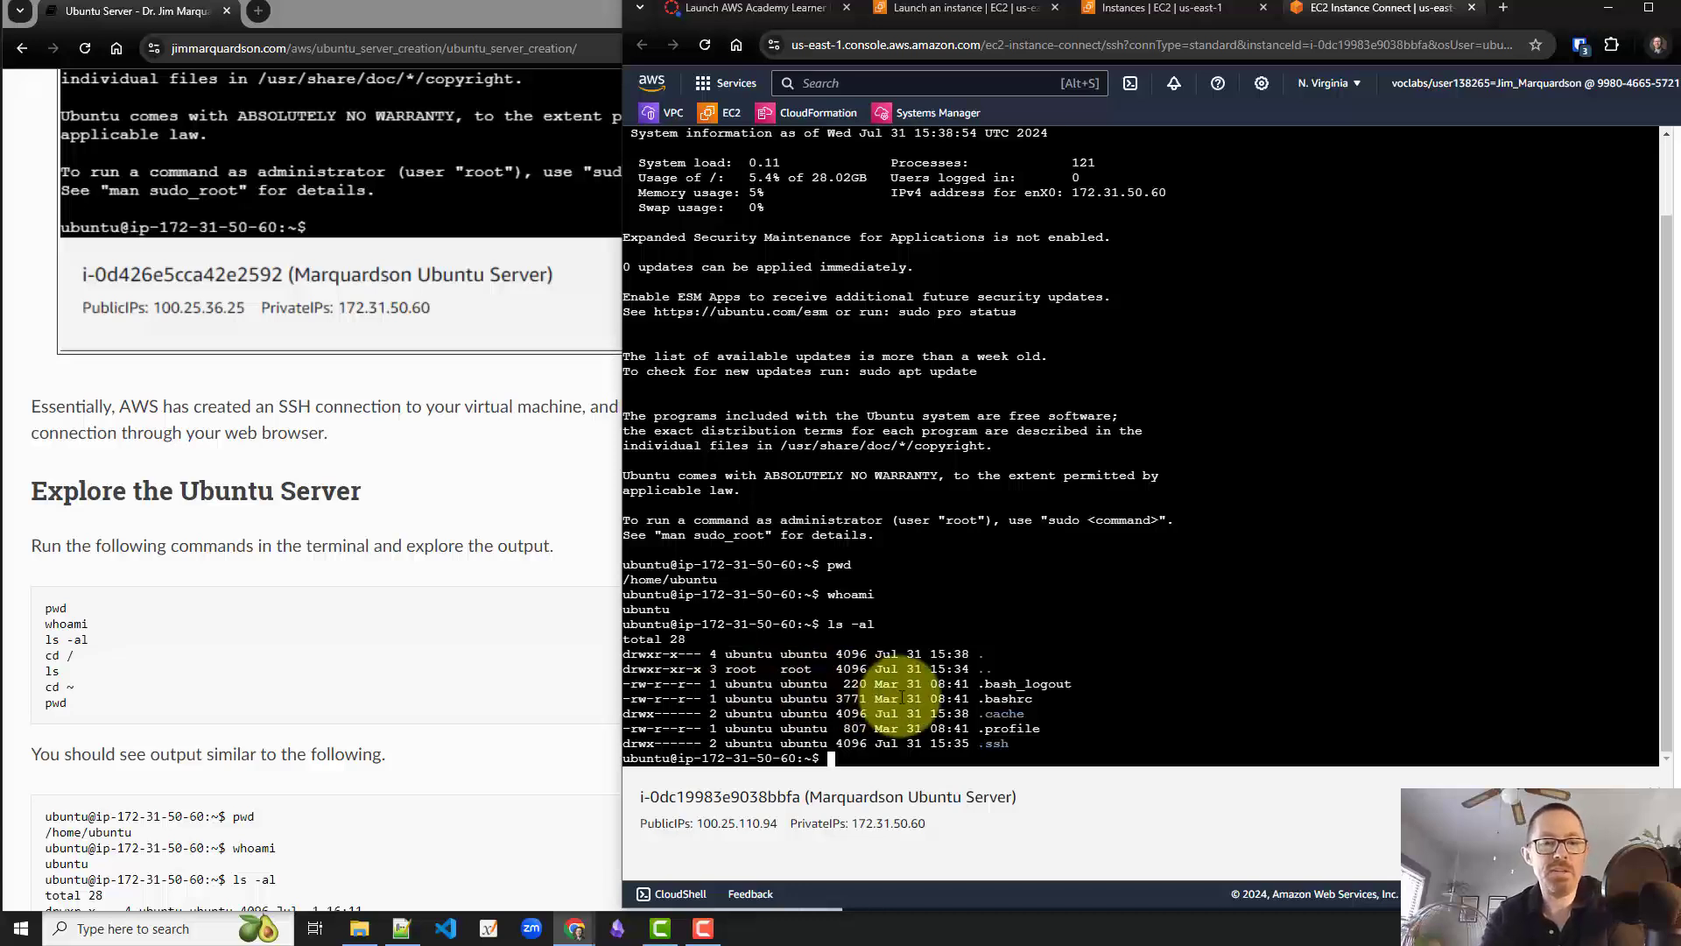
Change to the root directory with cd / and list its contents with ls, noting the home folder.
text(cd /)
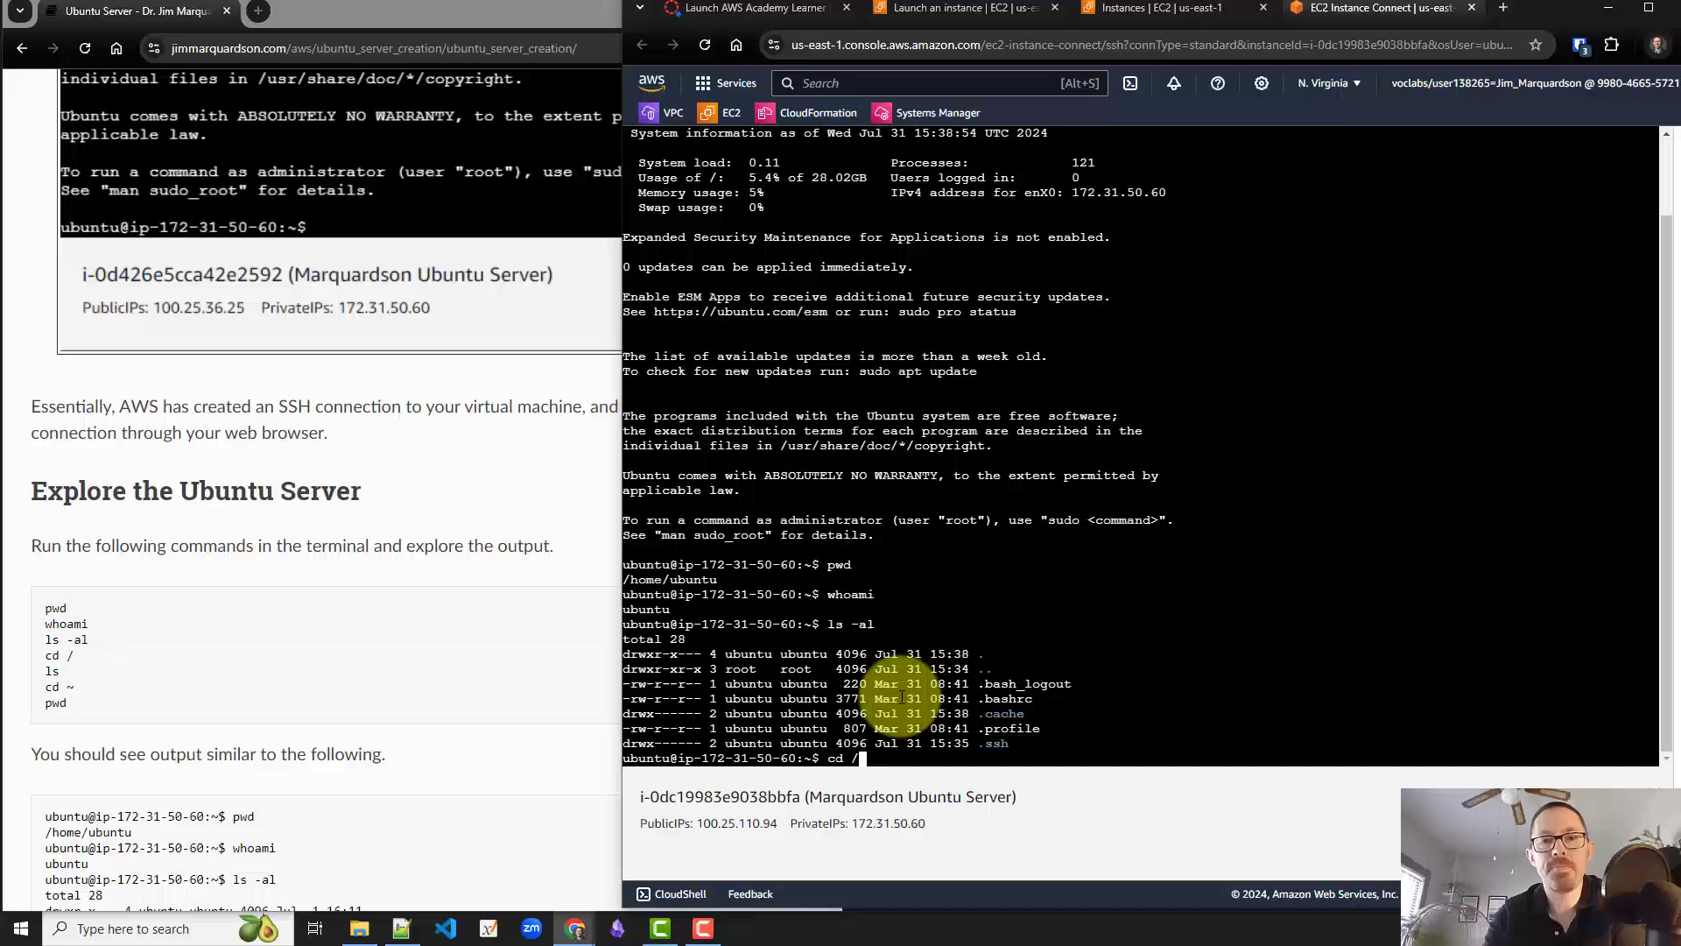
key(Return)
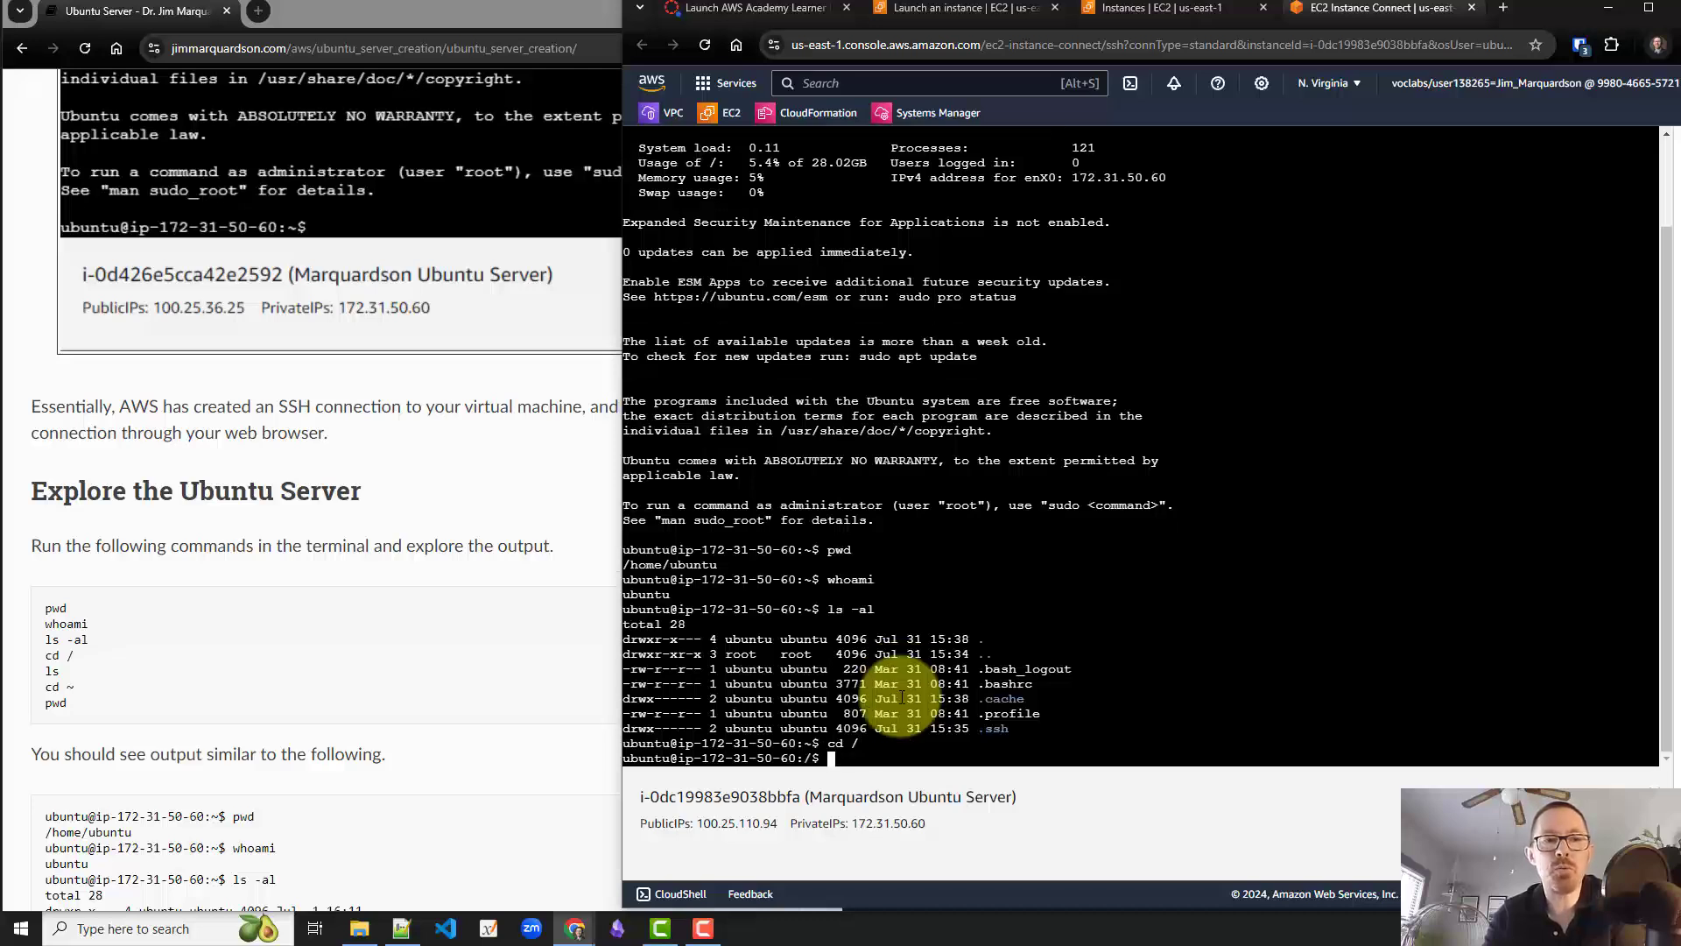
text(ls)
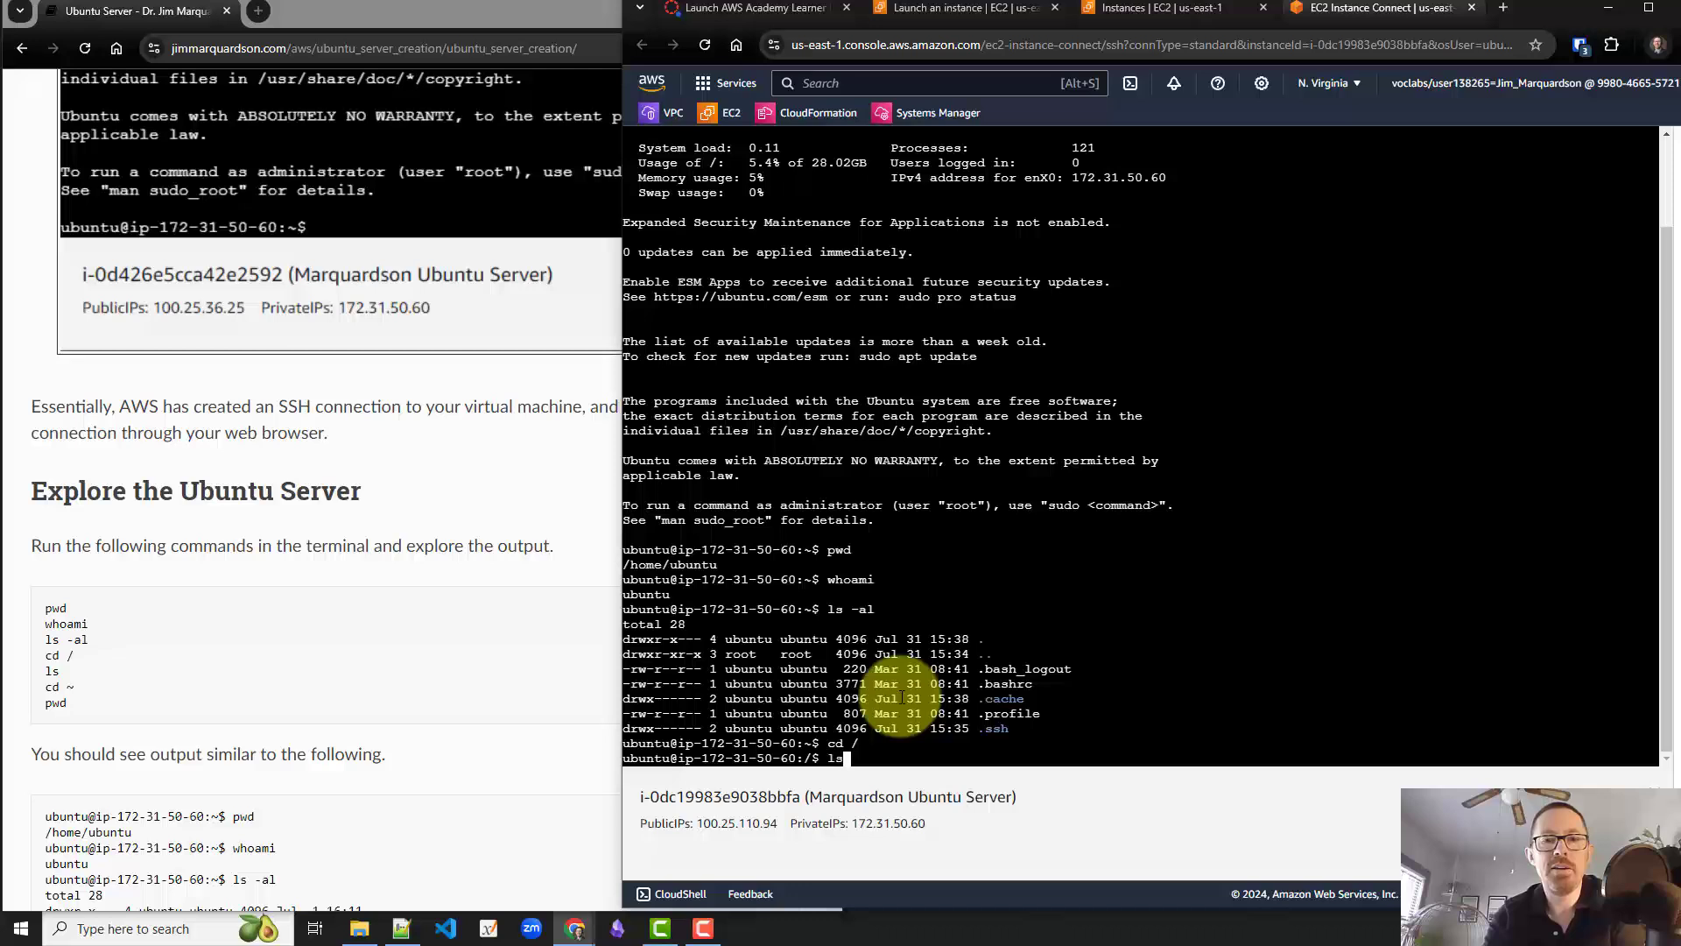
key(Return)
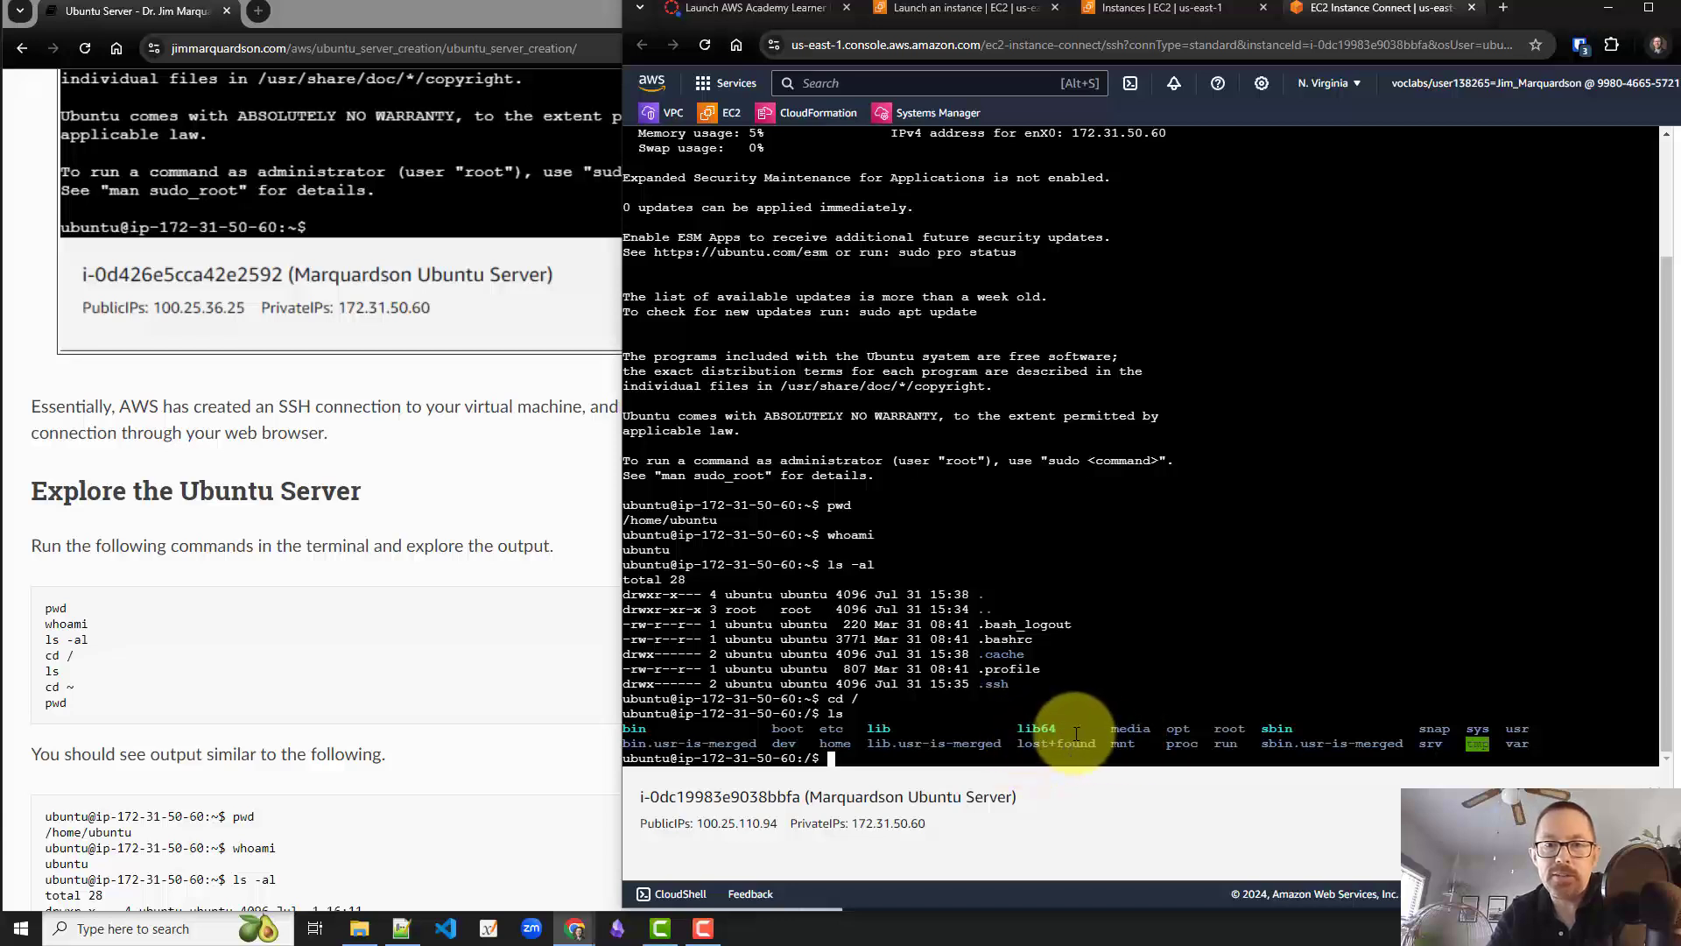
double_click(841, 742)
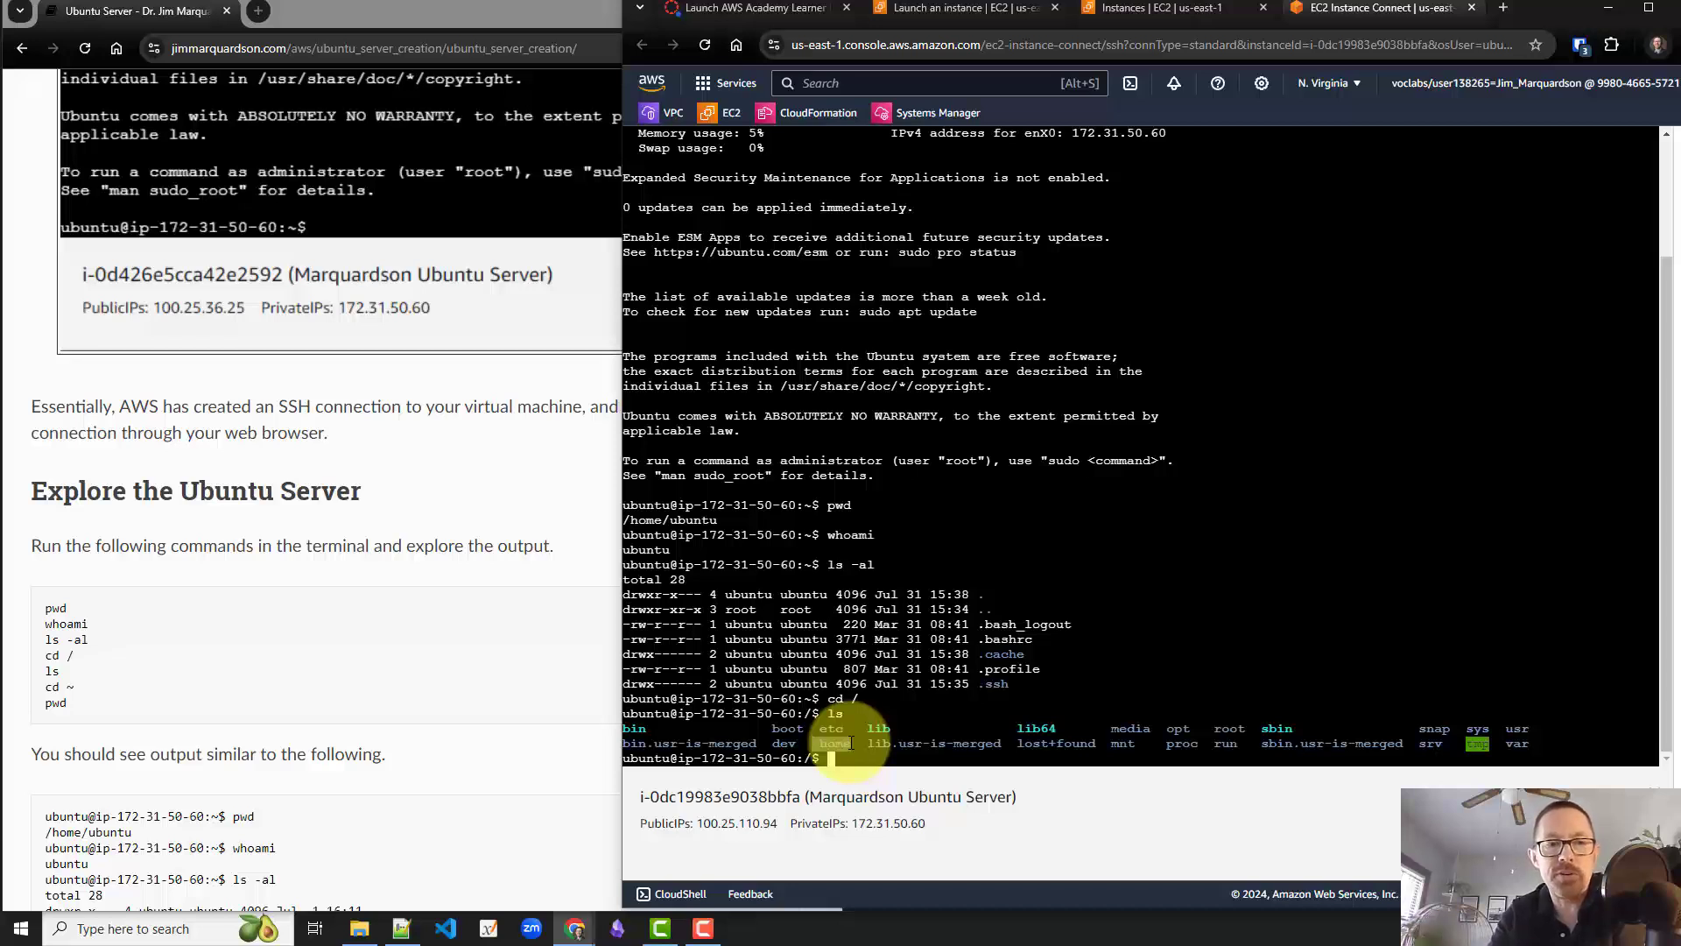
click(932, 725)
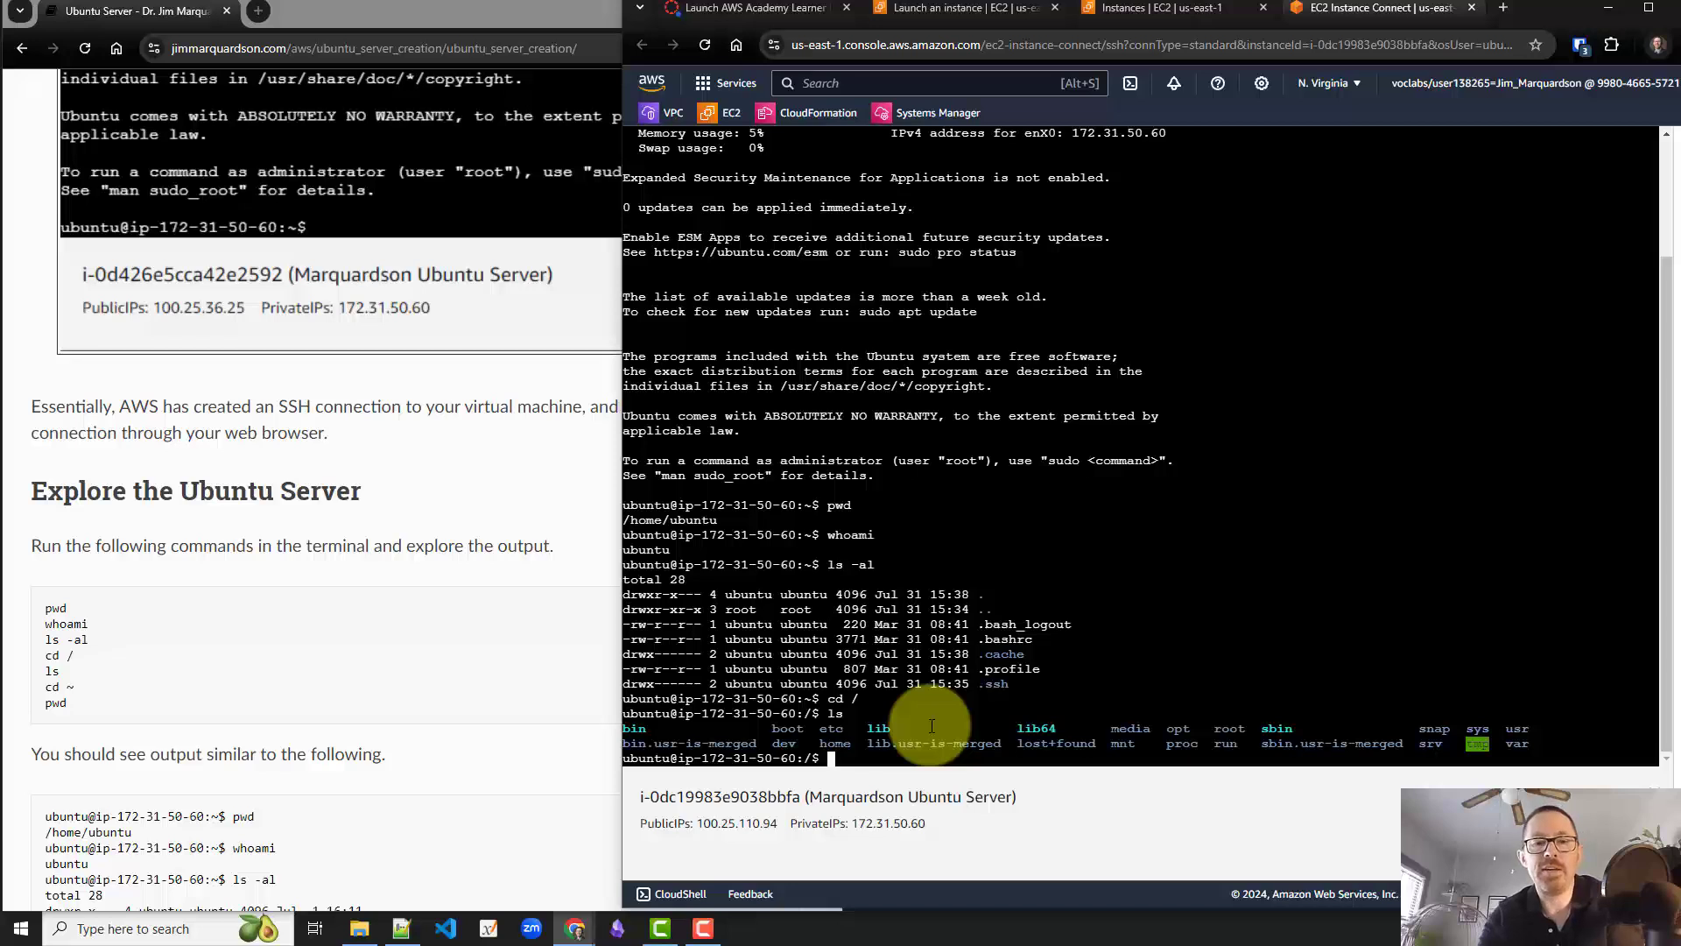
Return to the home directory with cd ~, run pwd, and view the expected output in the exercise instructions.
text(cd ~)
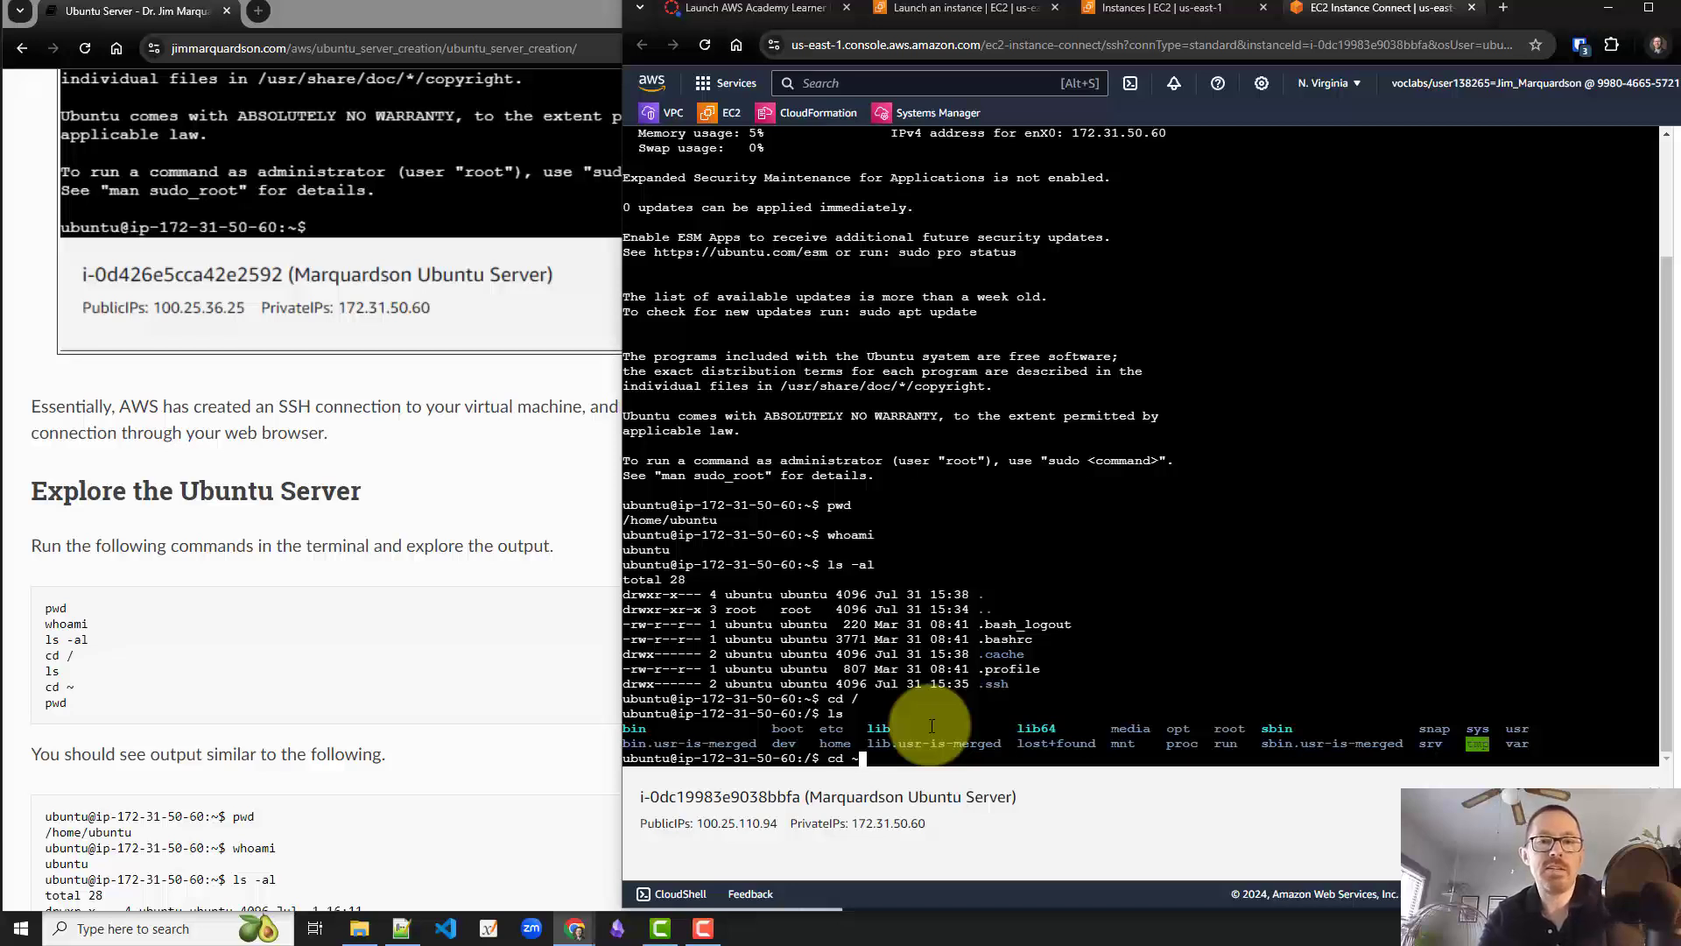
key(Return)
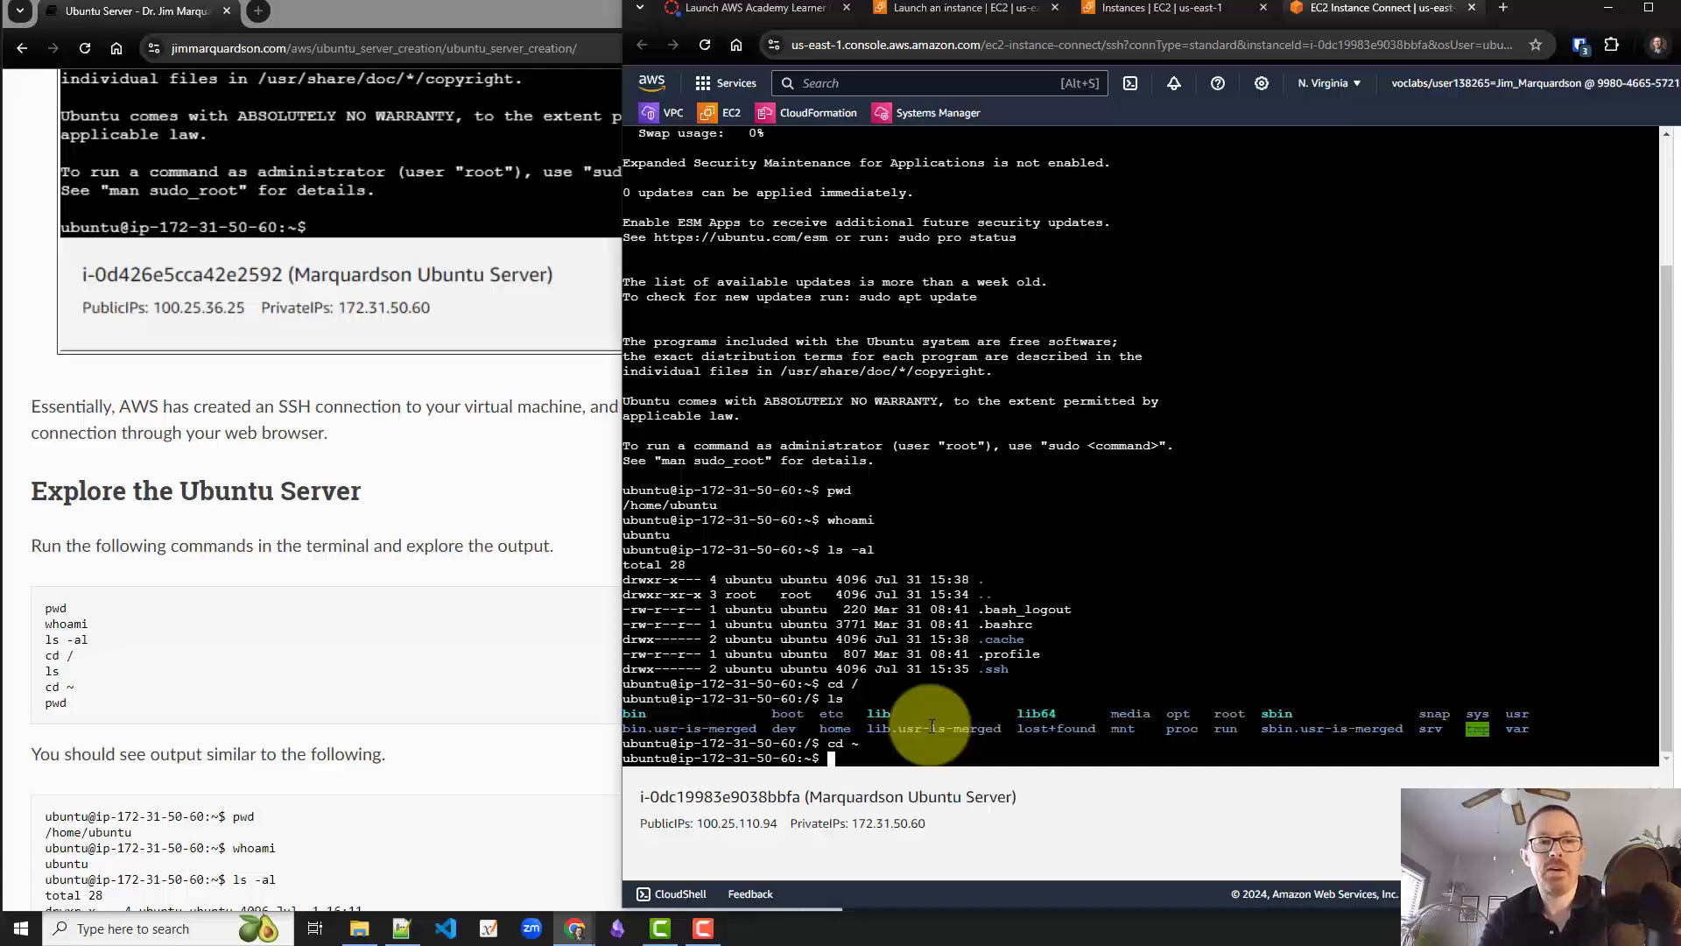
text(pwd)
key(Return)
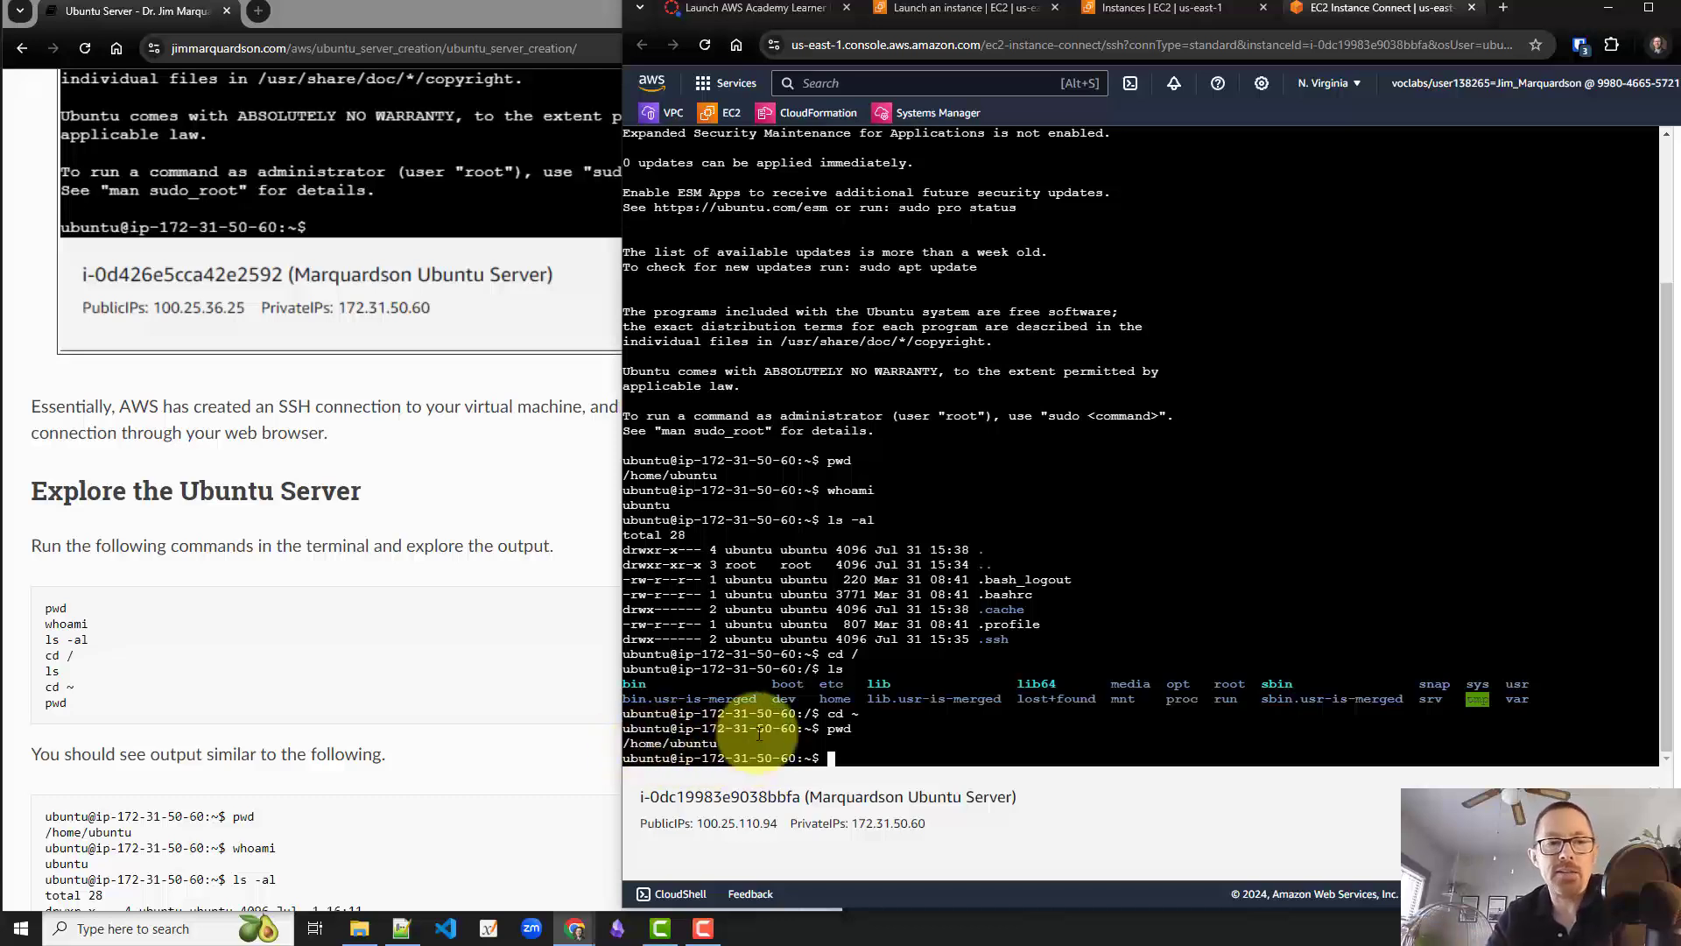
scroll(374, 700, down, 5)
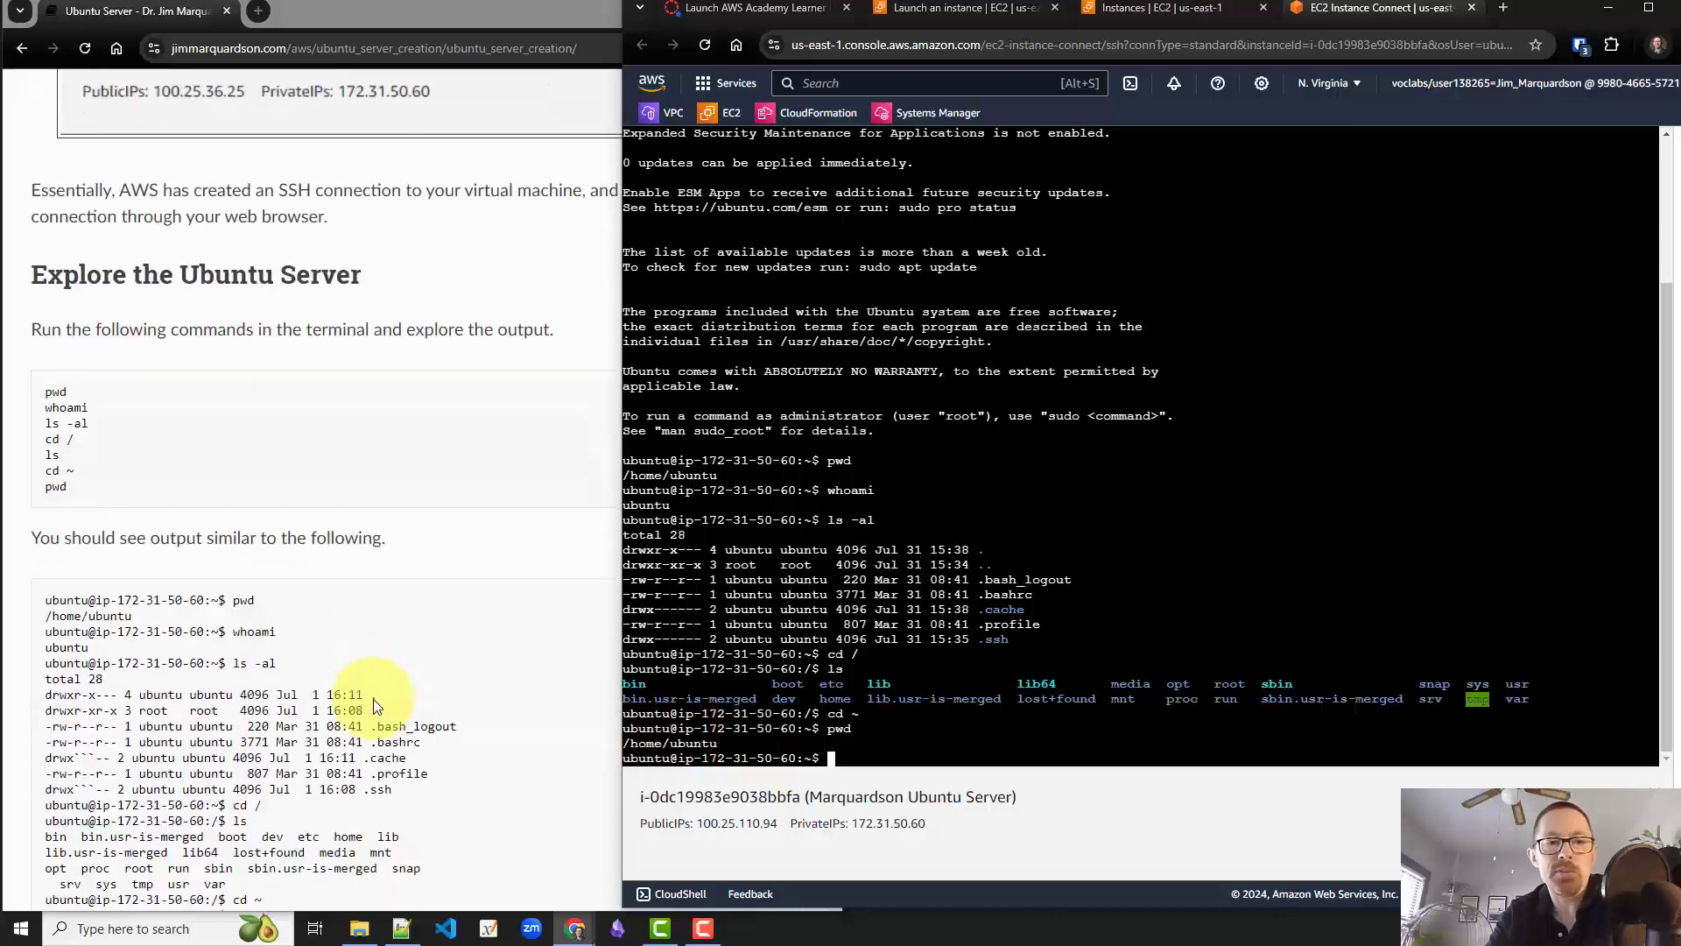
Read the exercise instructions for stopping the Ubuntu Server instance and close the browser tab with the Ubuntu terminal.
scroll(374, 700, down, 3)
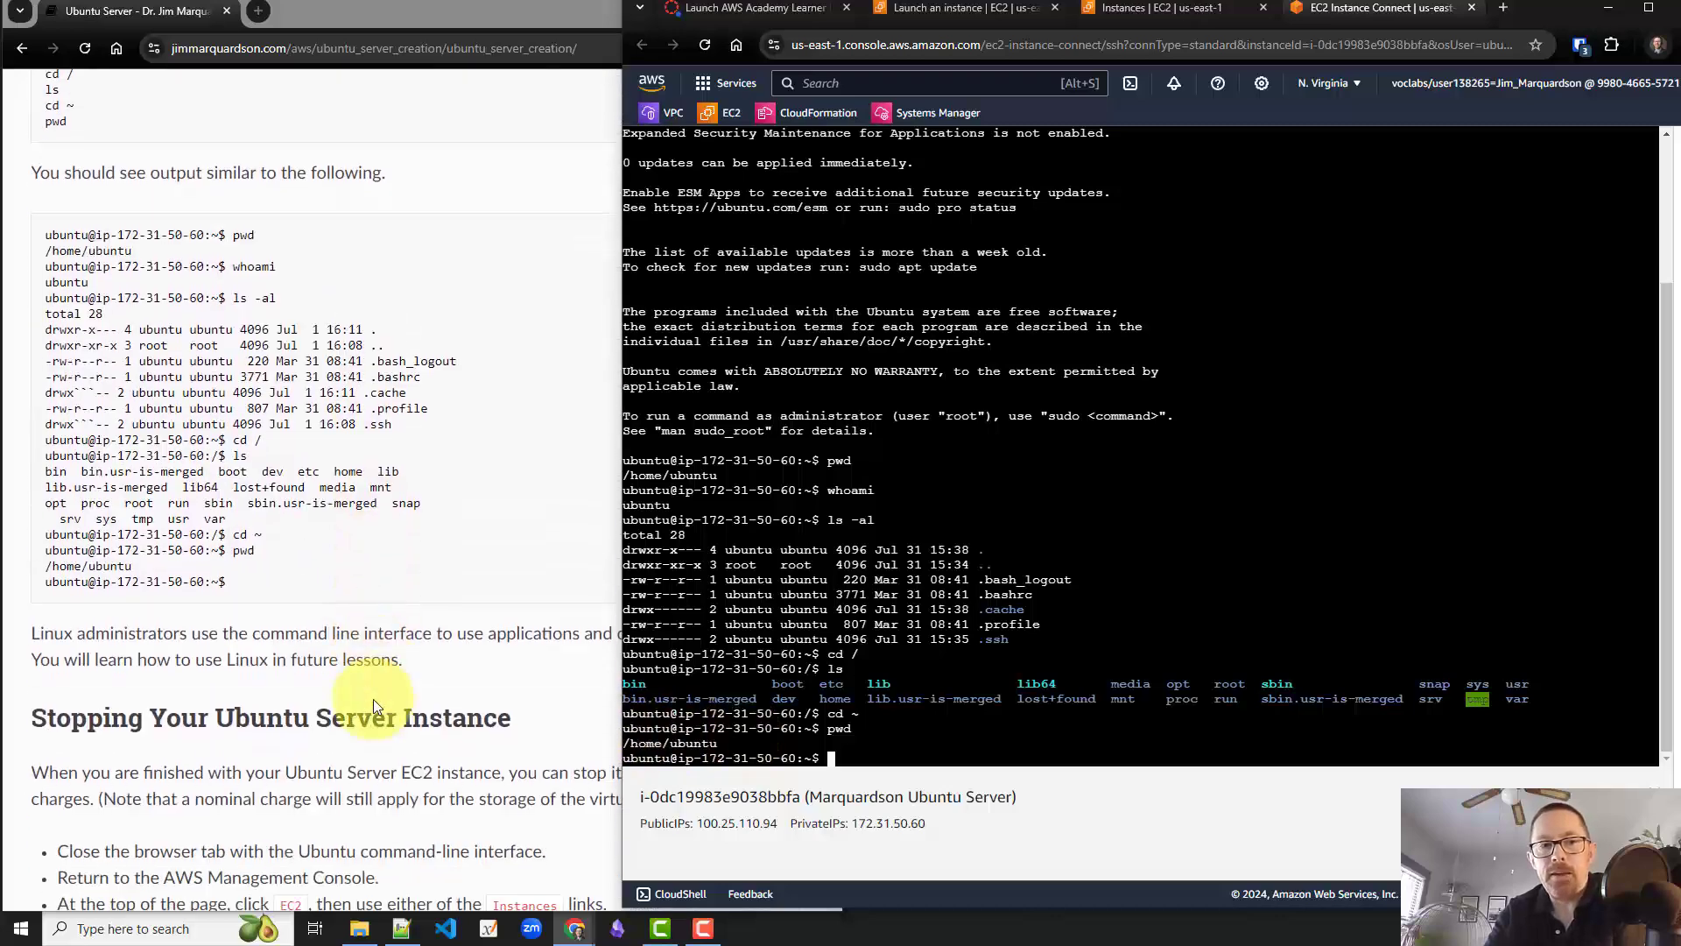
scroll(373, 706, down, 1)
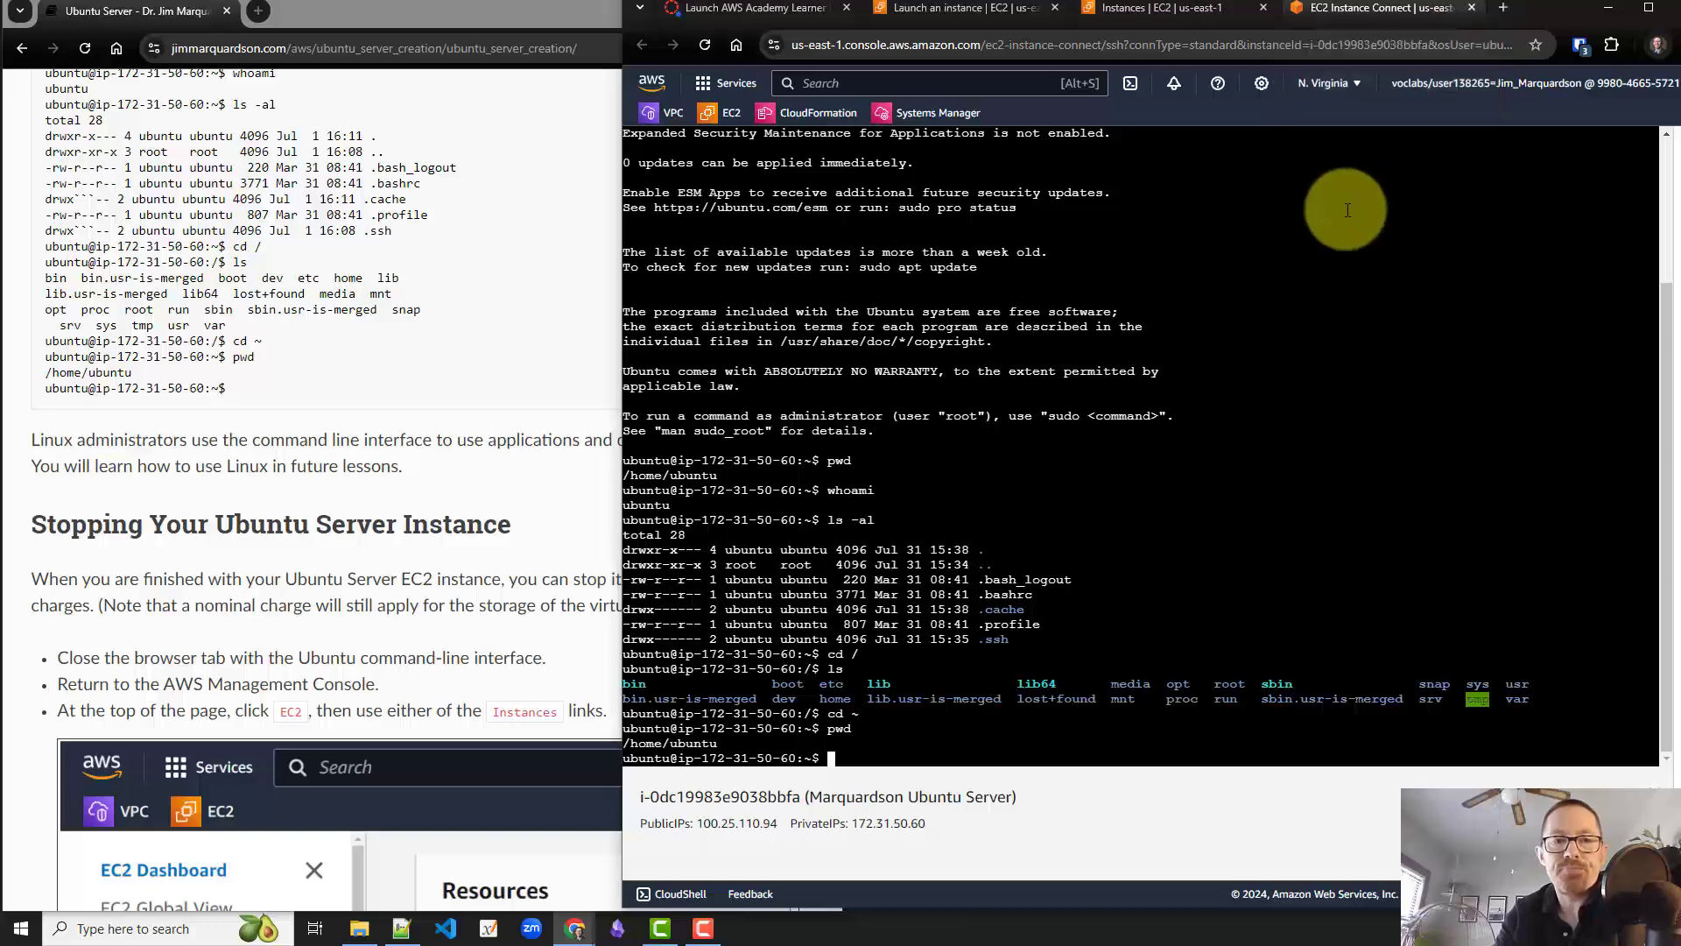
click(1470, 8)
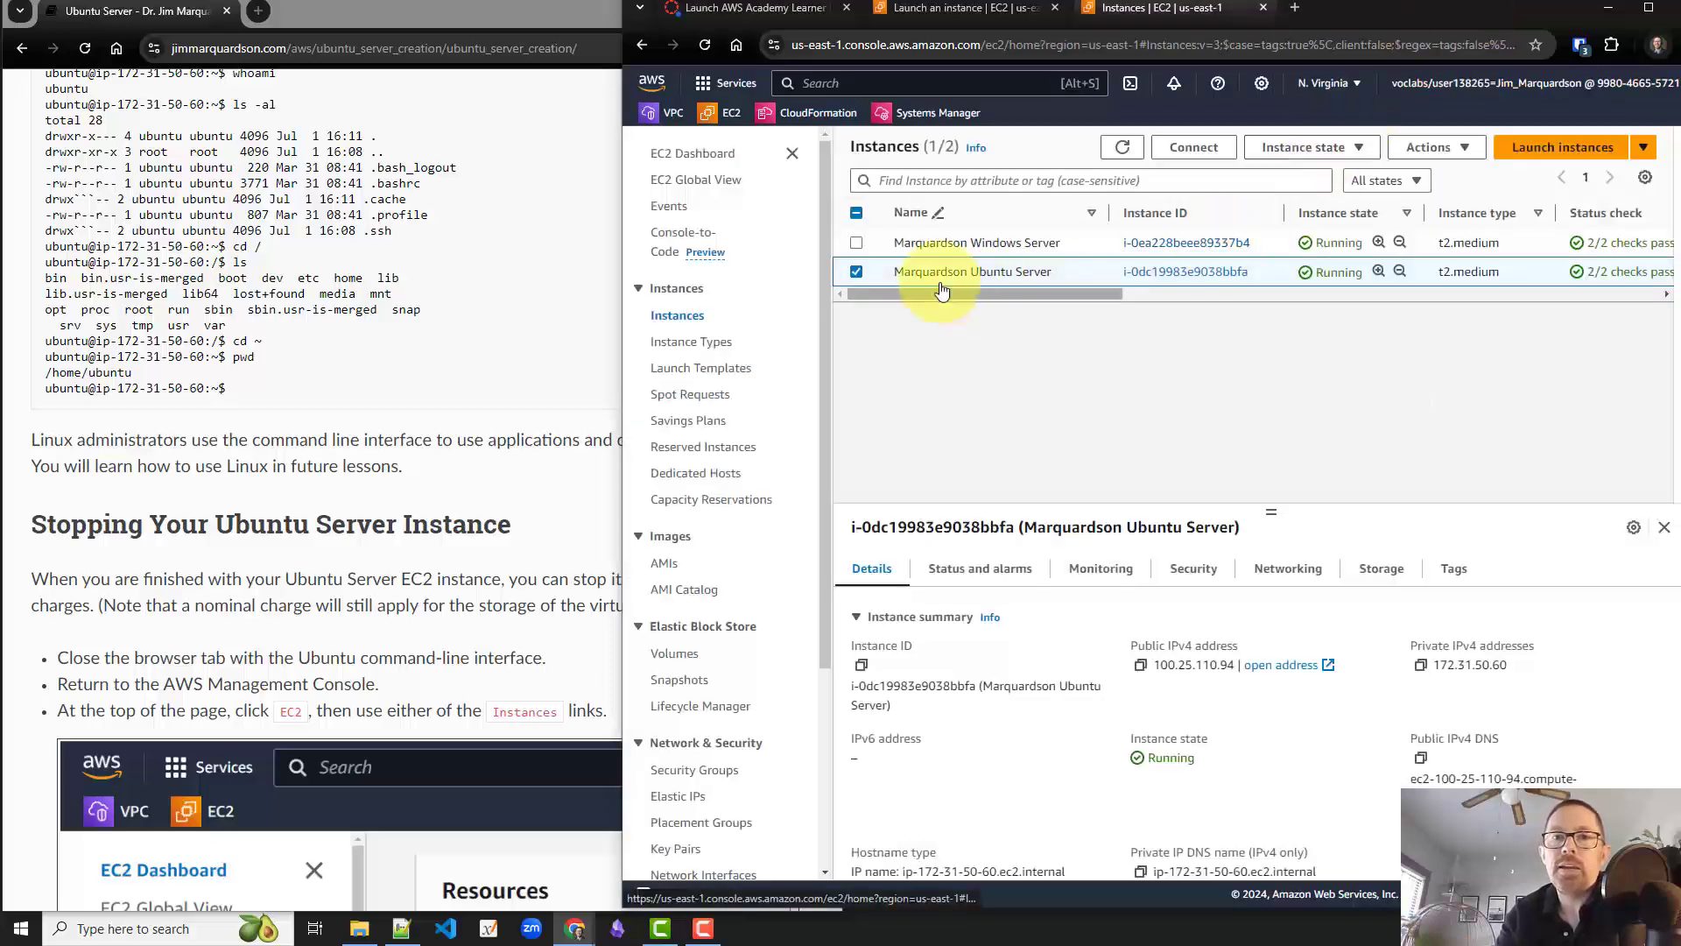
Stop only the Ubuntu Server instance, confirm the stop, and refresh the instance list.
click(855, 271)
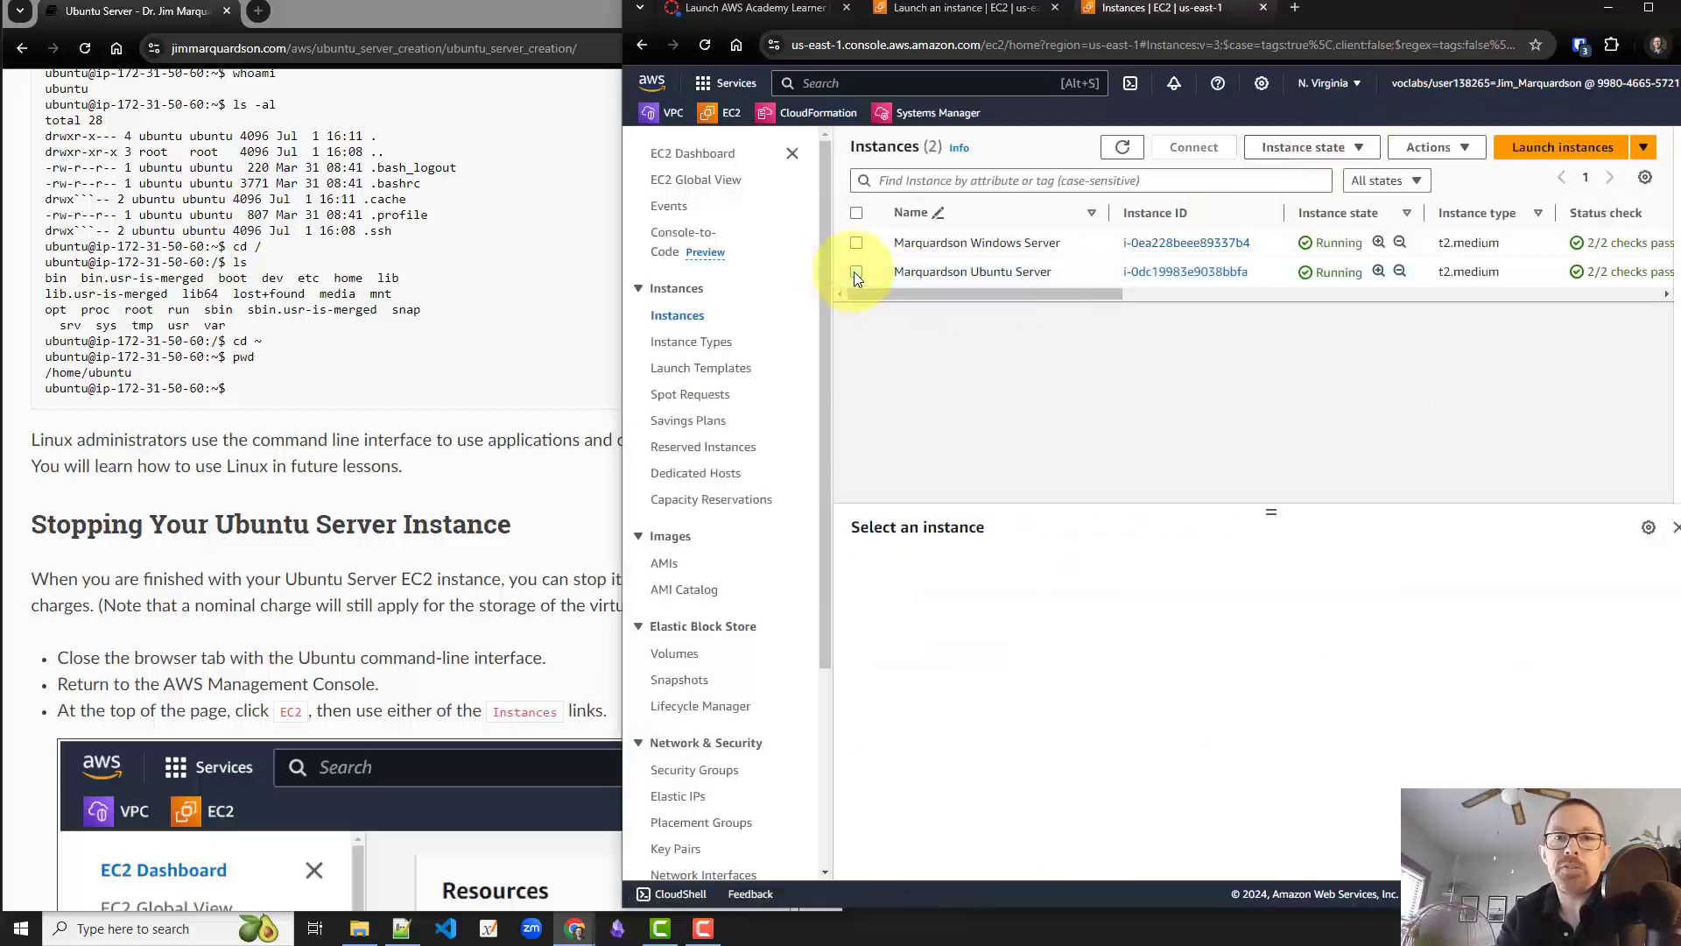
click(855, 271)
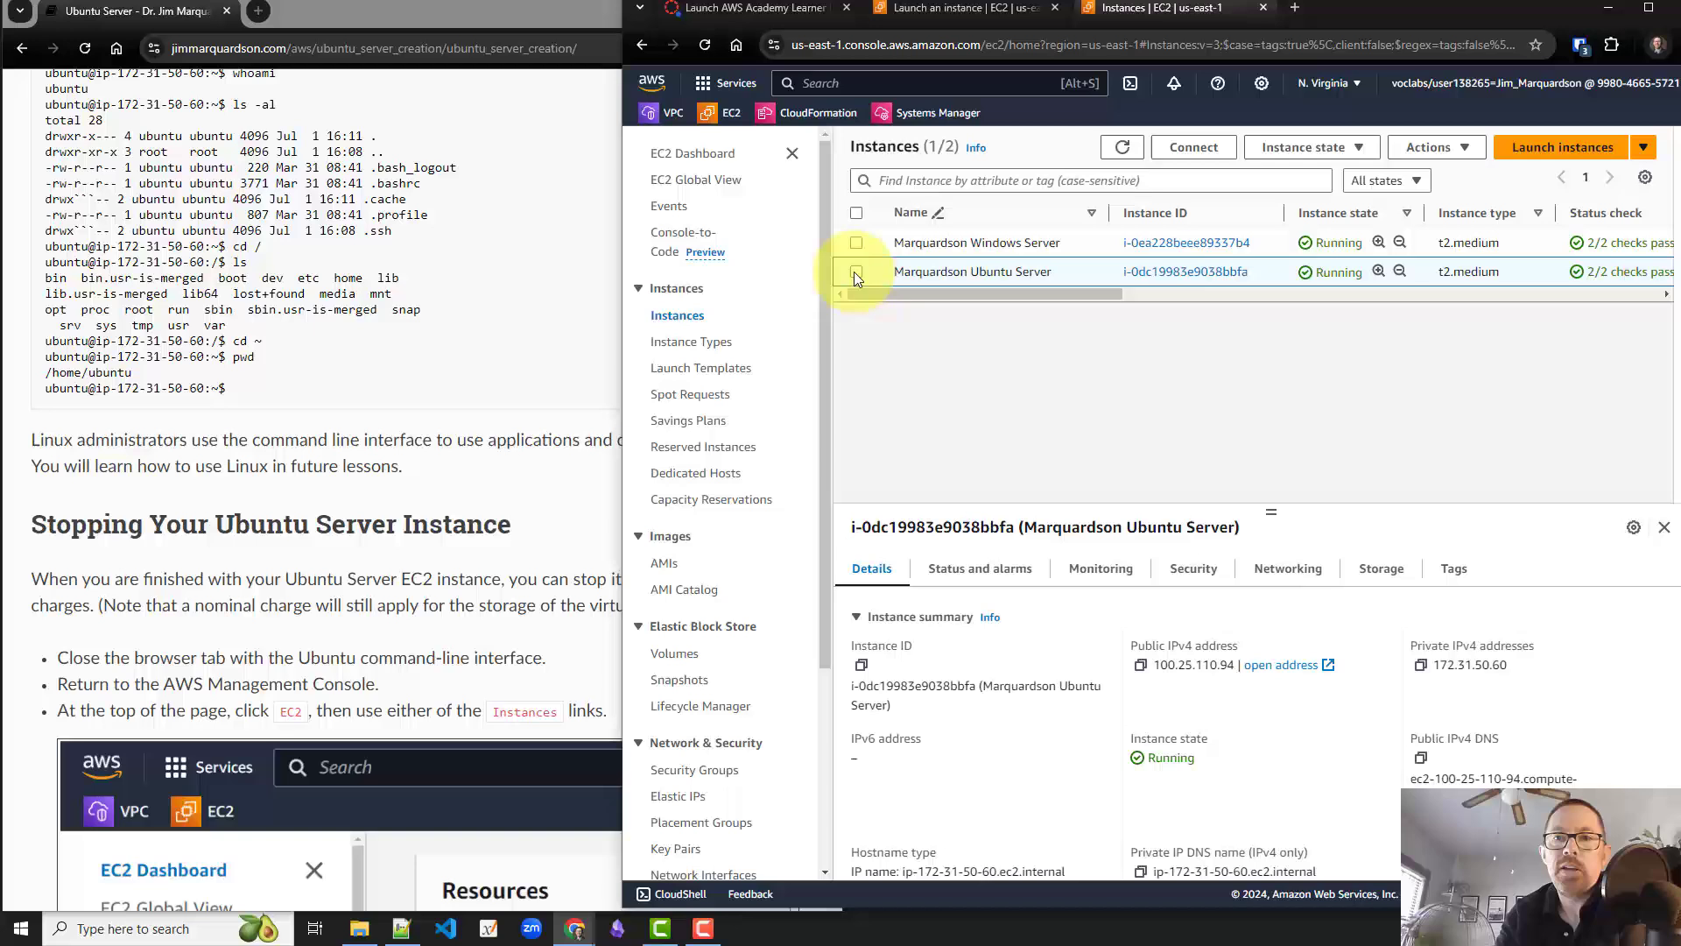
click(1324, 160)
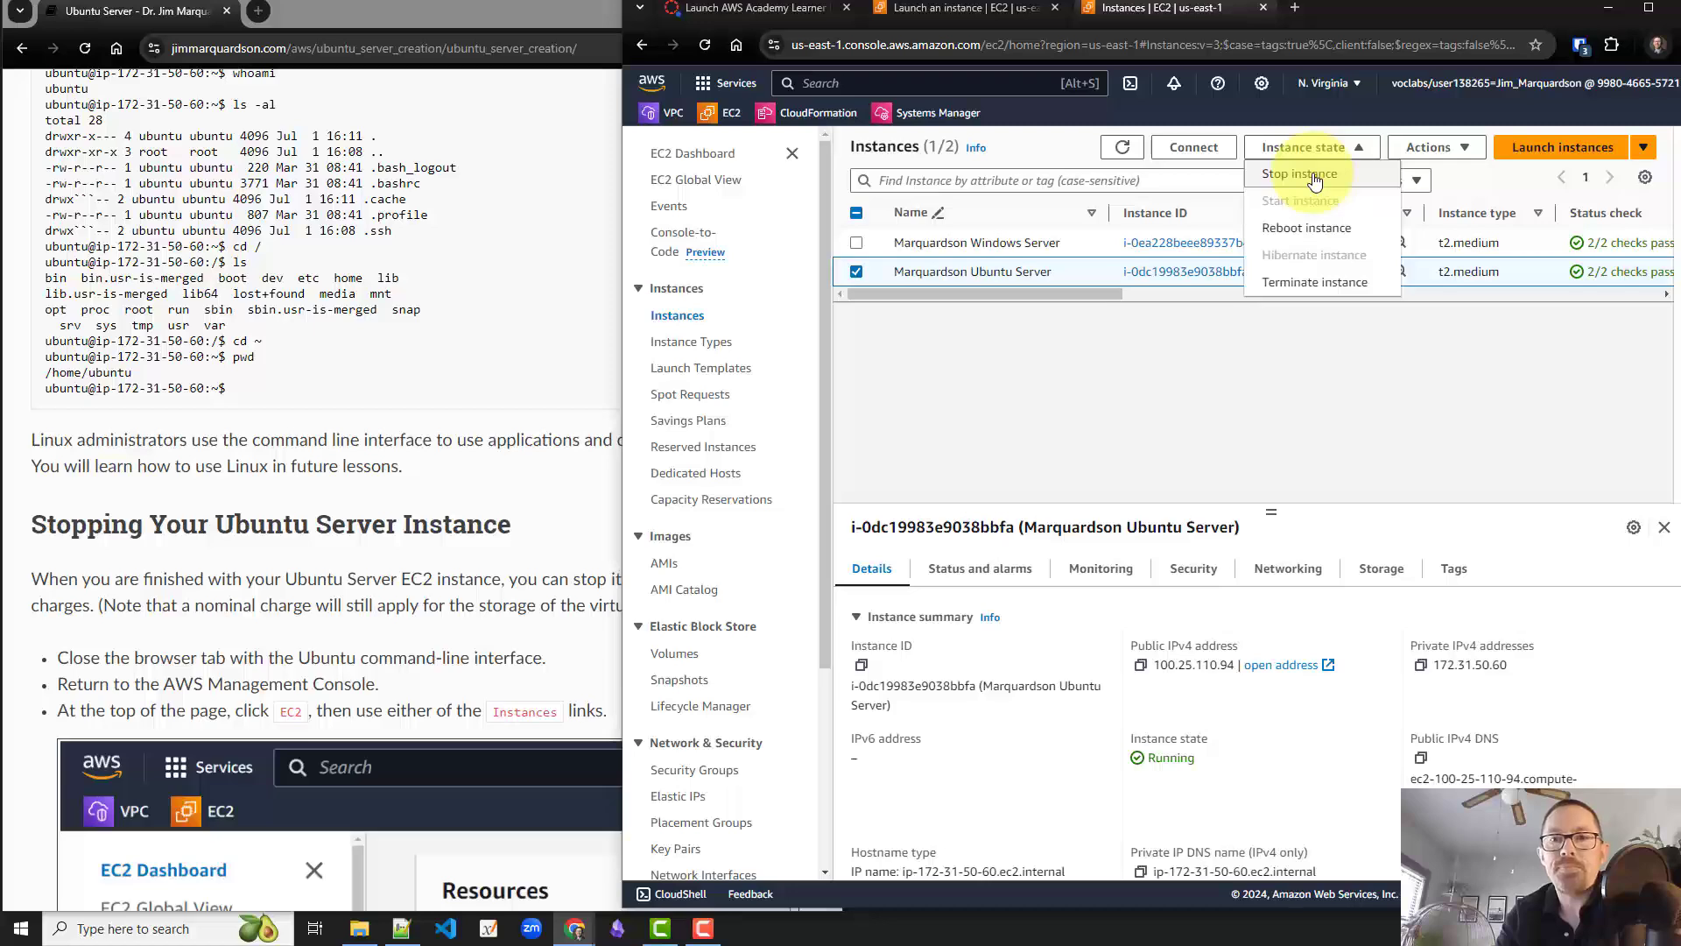
click(1315, 178)
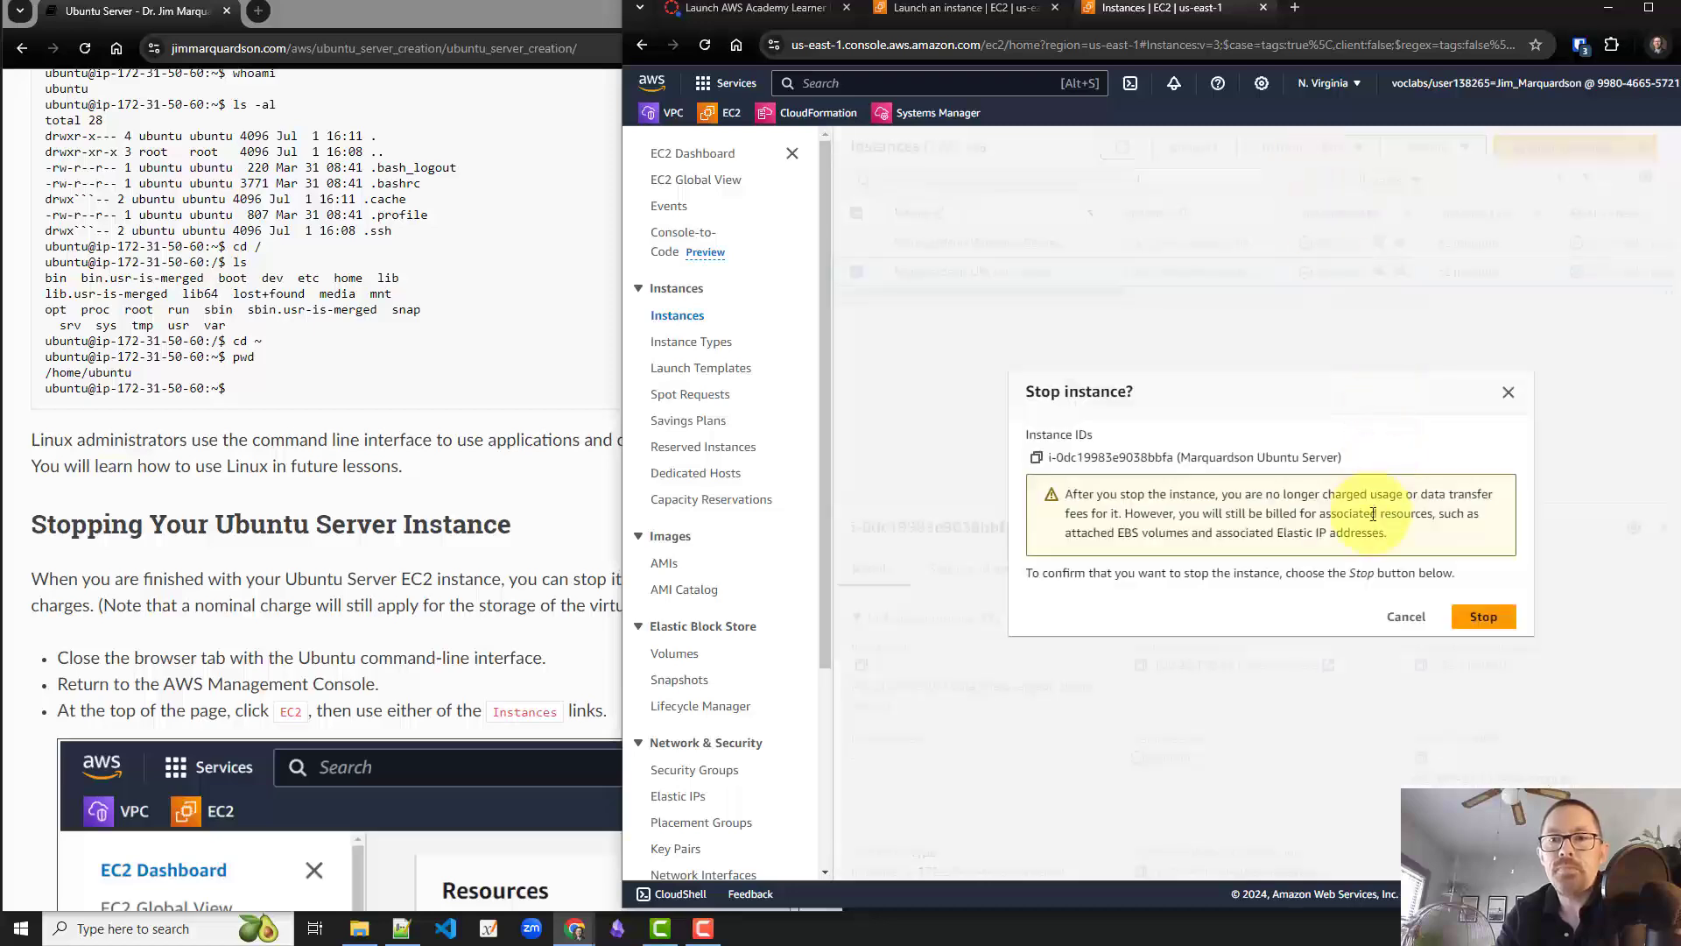
click(1480, 619)
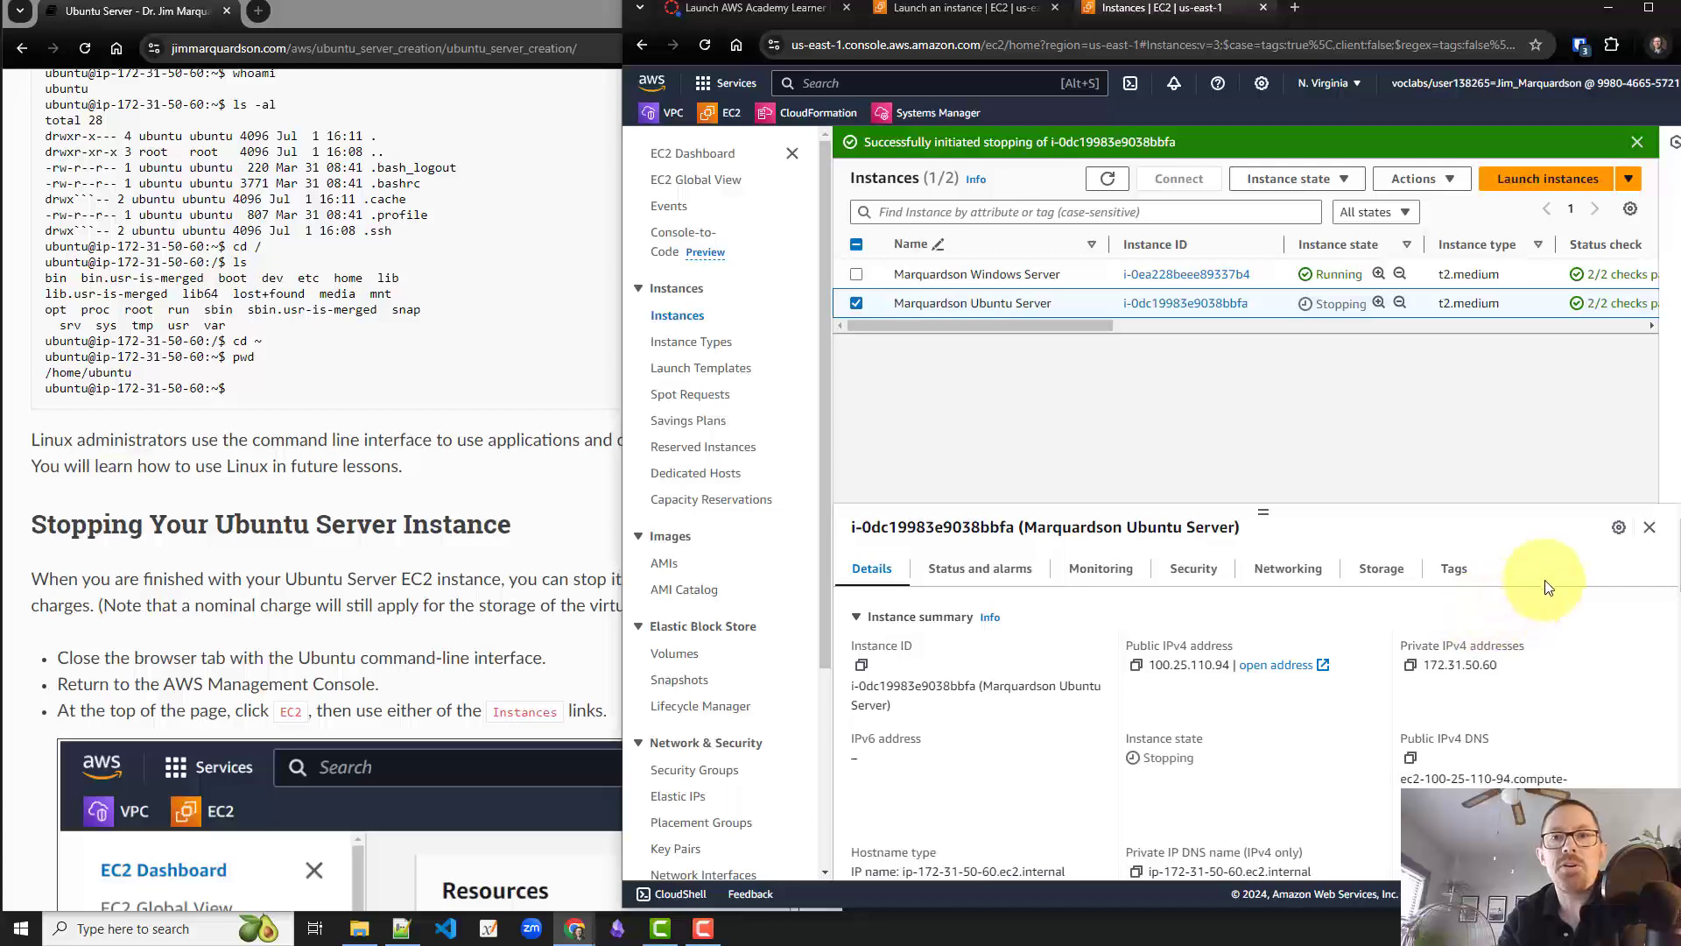
click(1109, 180)
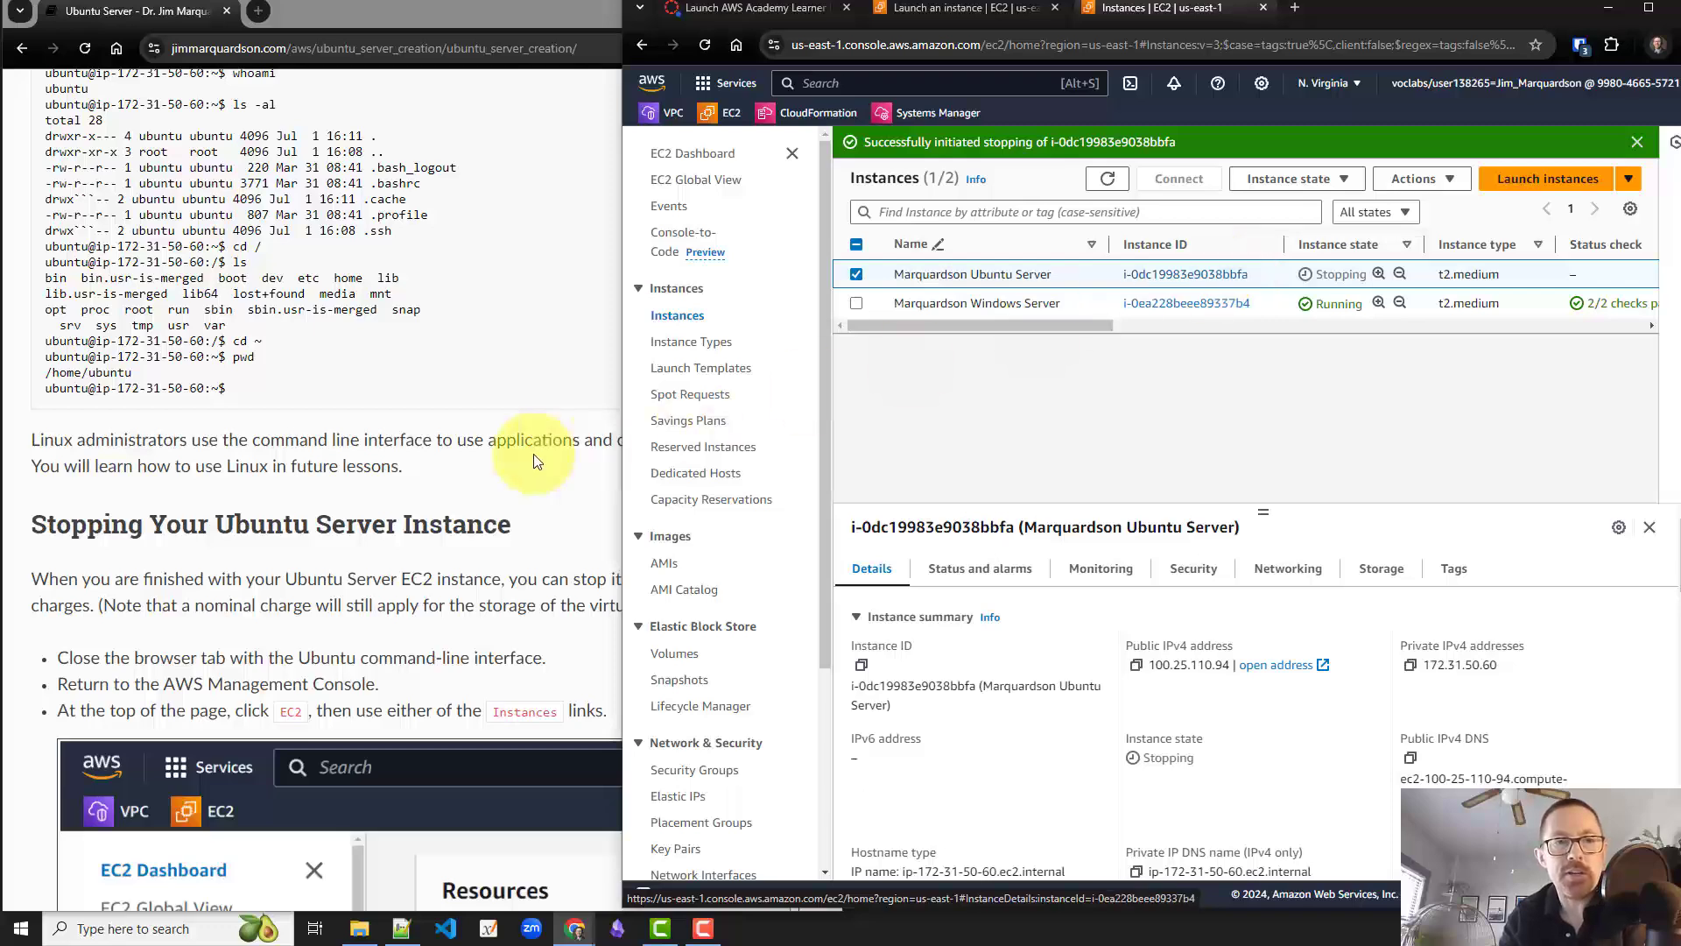
Review the Reconnecting section of the exercise instructions for starting and connecting to a stopped instance.
scroll(412, 517, down, 5)
scroll(398, 521, down, 5)
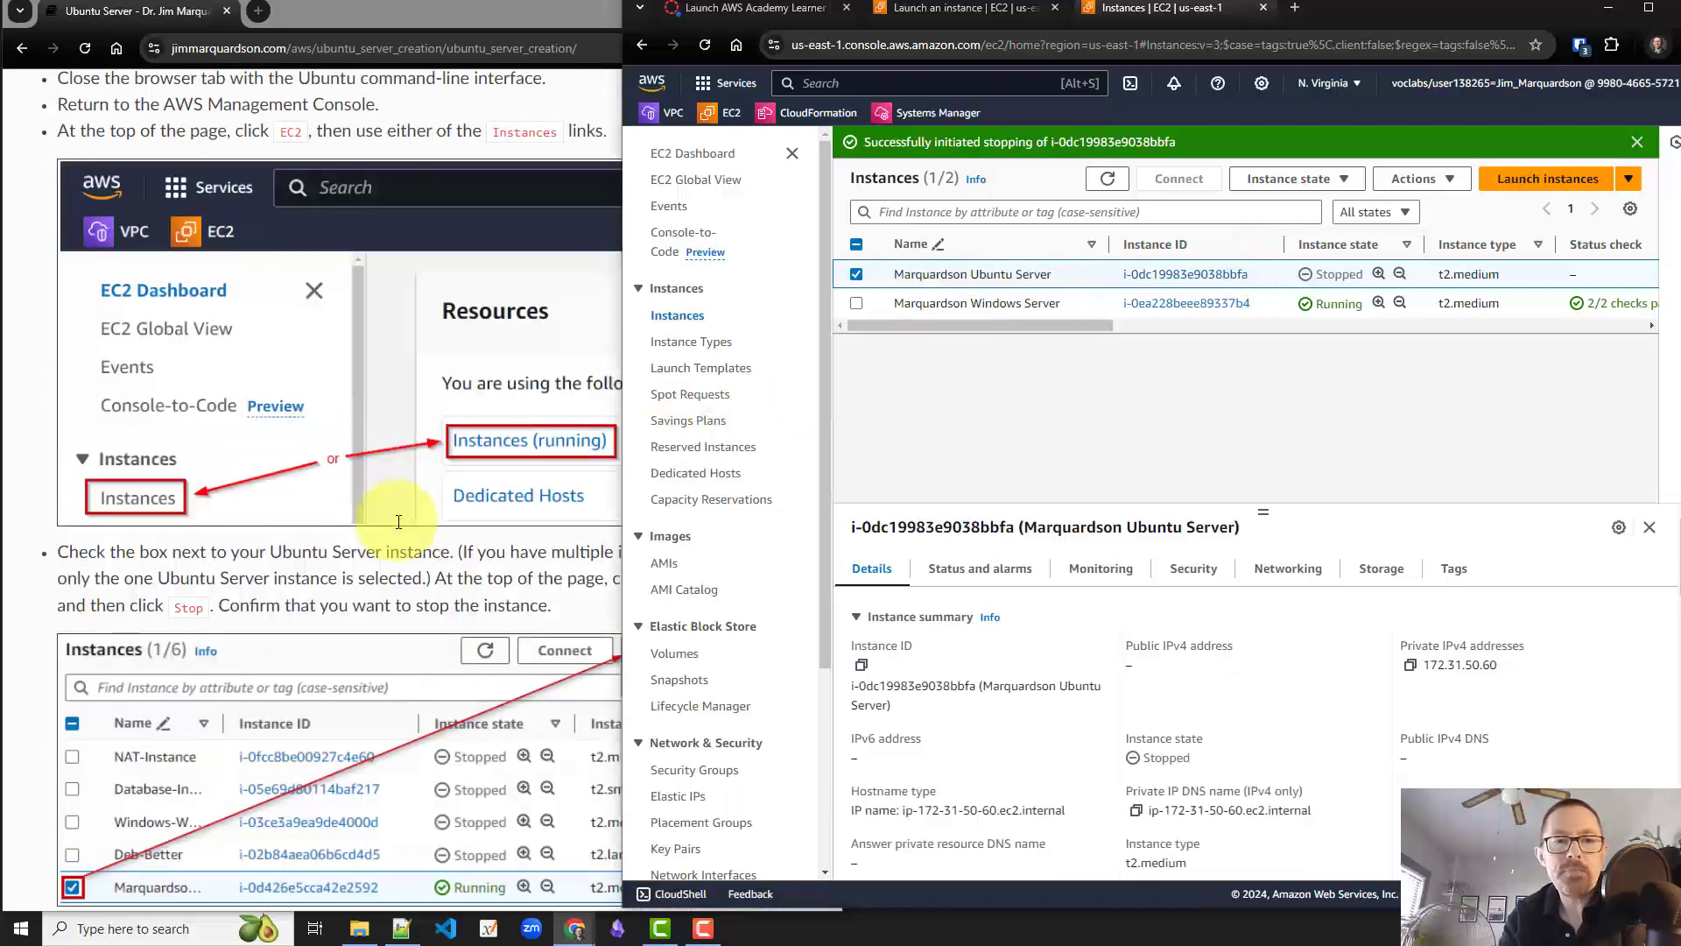
scroll(398, 522, down, 4)
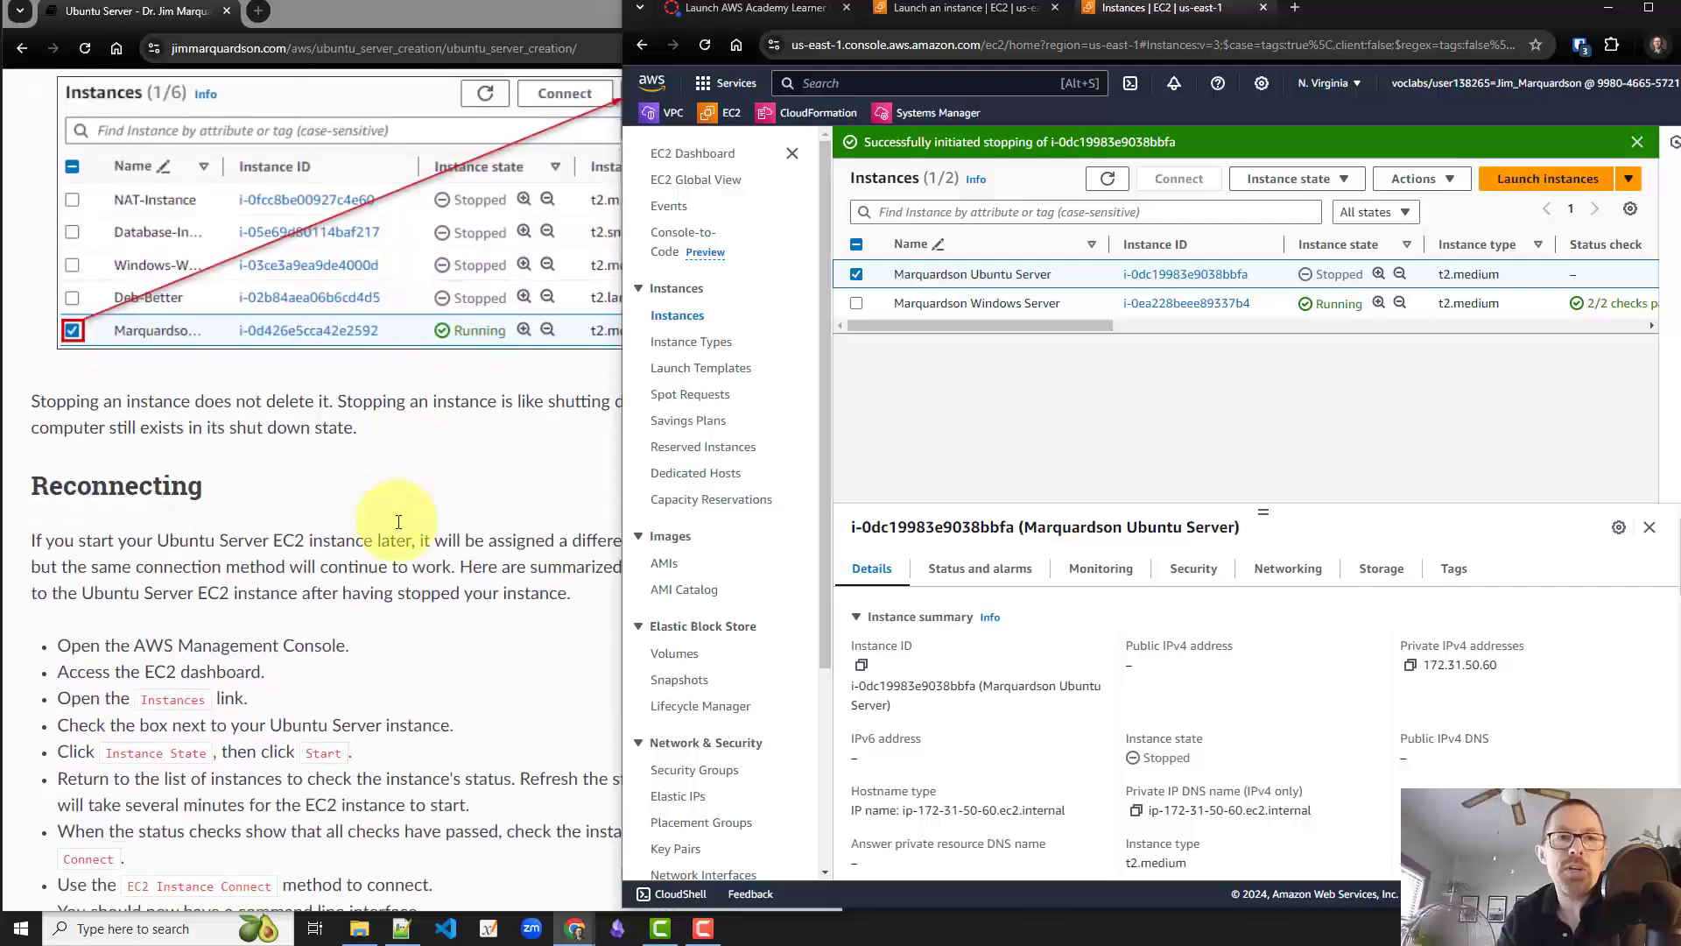
scroll(399, 522, down, 2)
scroll(398, 522, up, 1)
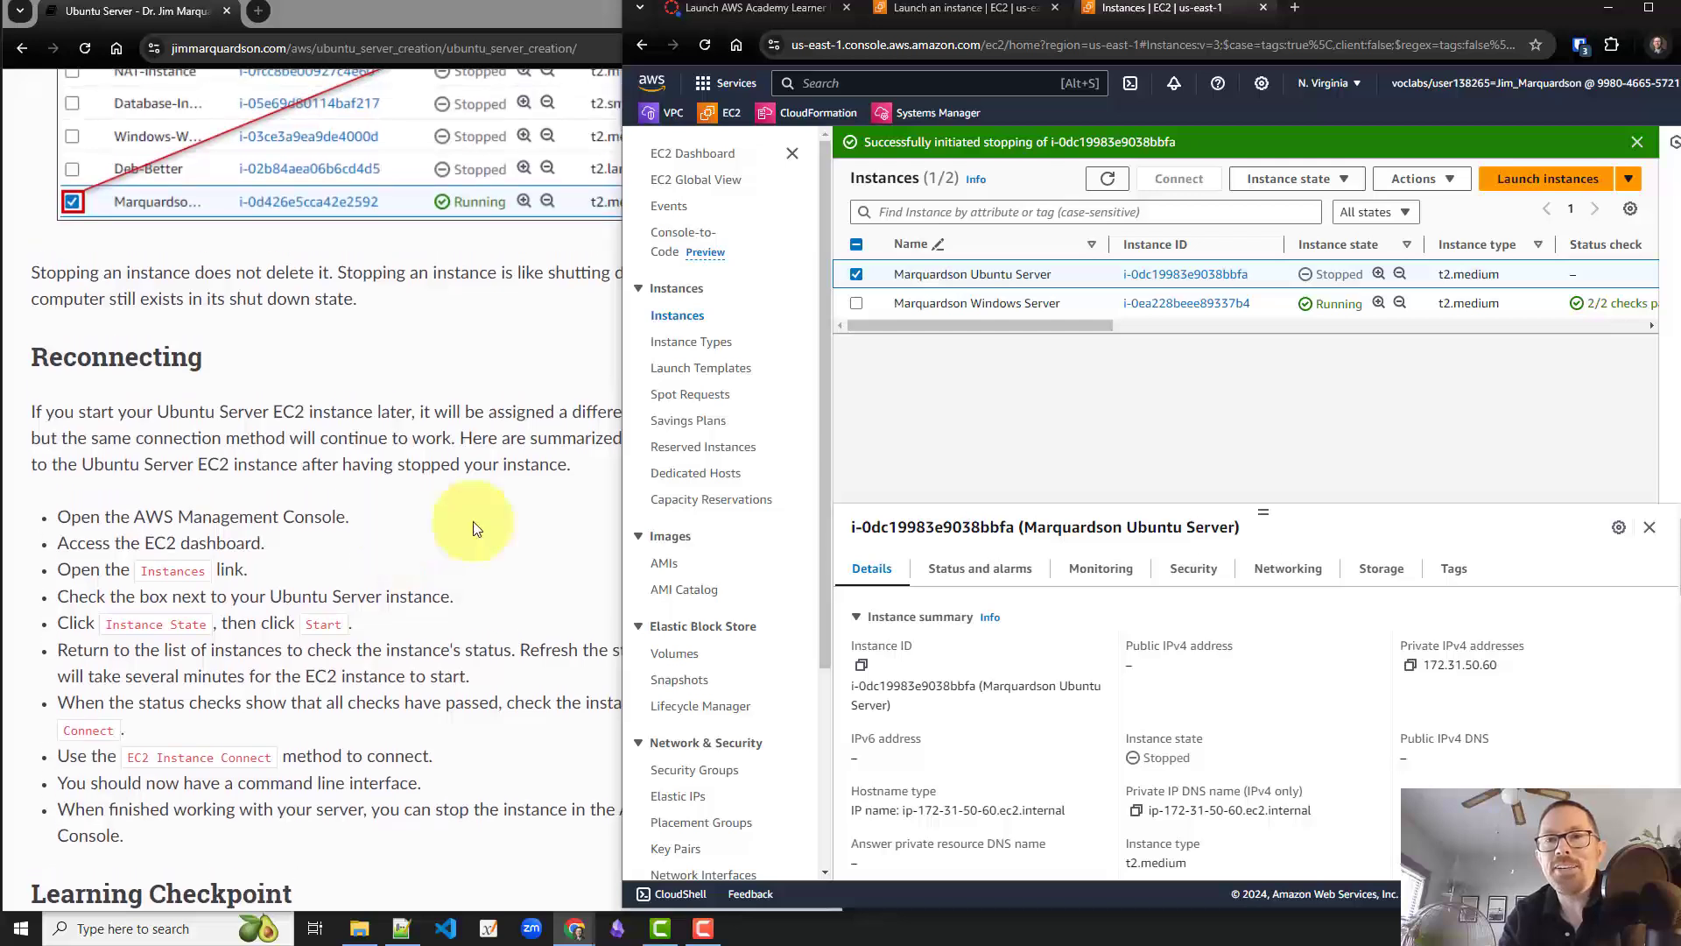
scroll(523, 534, up, 1)
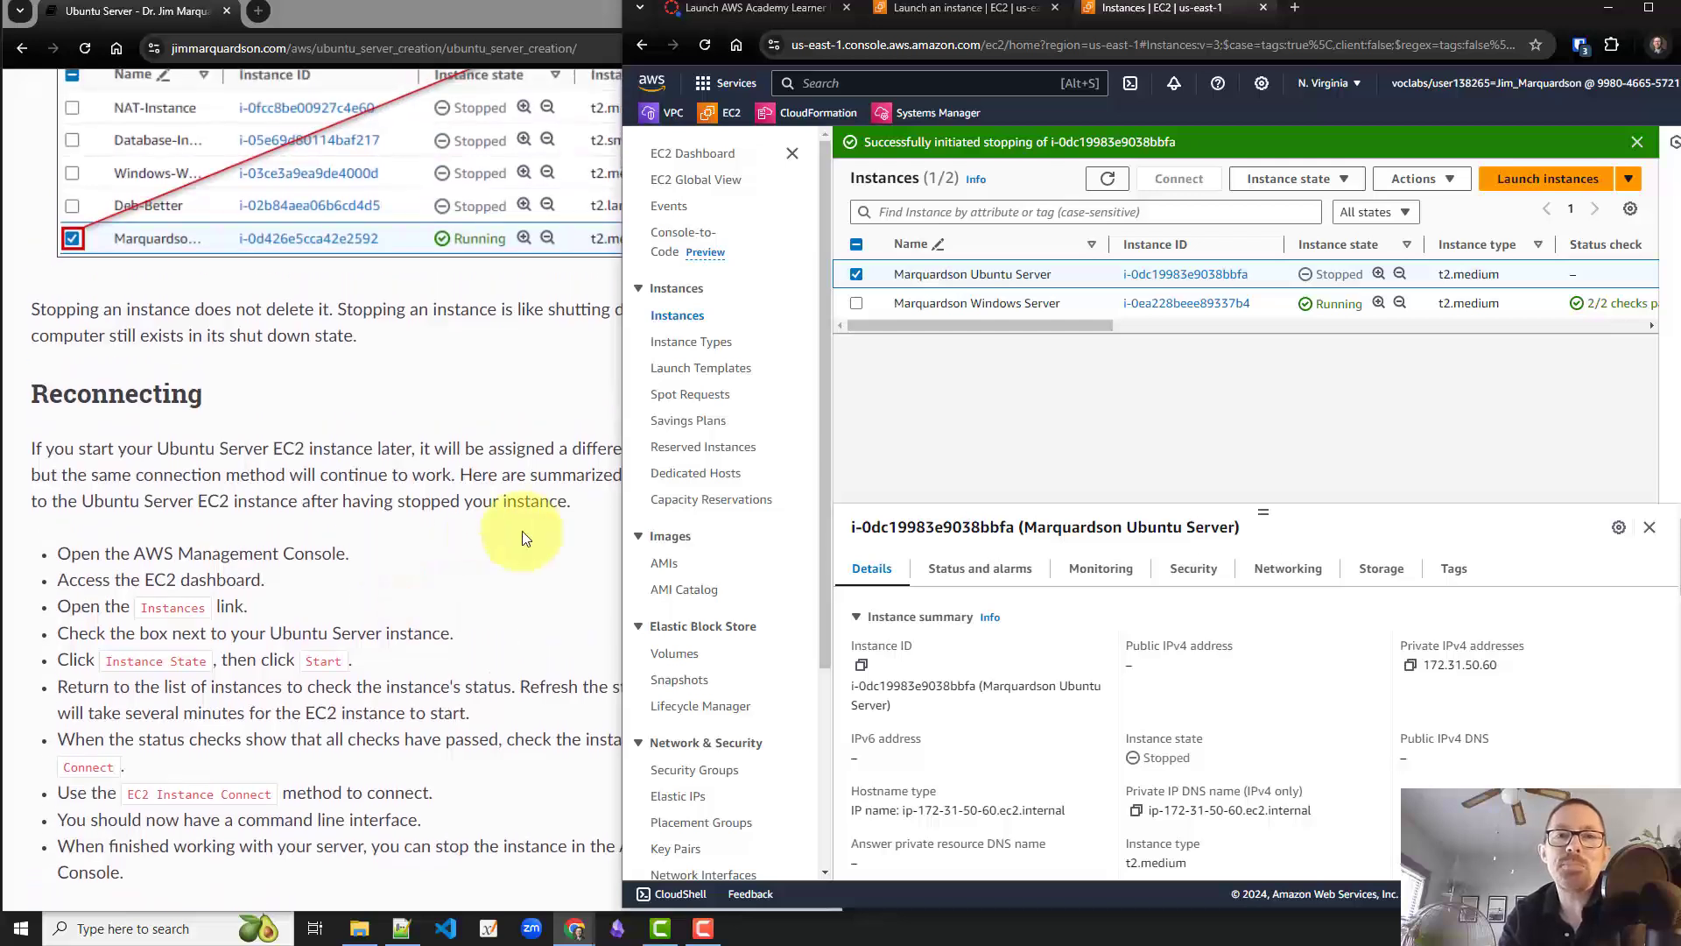
Start the stopped Ubuntu Server instance and refresh the instance list to check its state.
click(1108, 178)
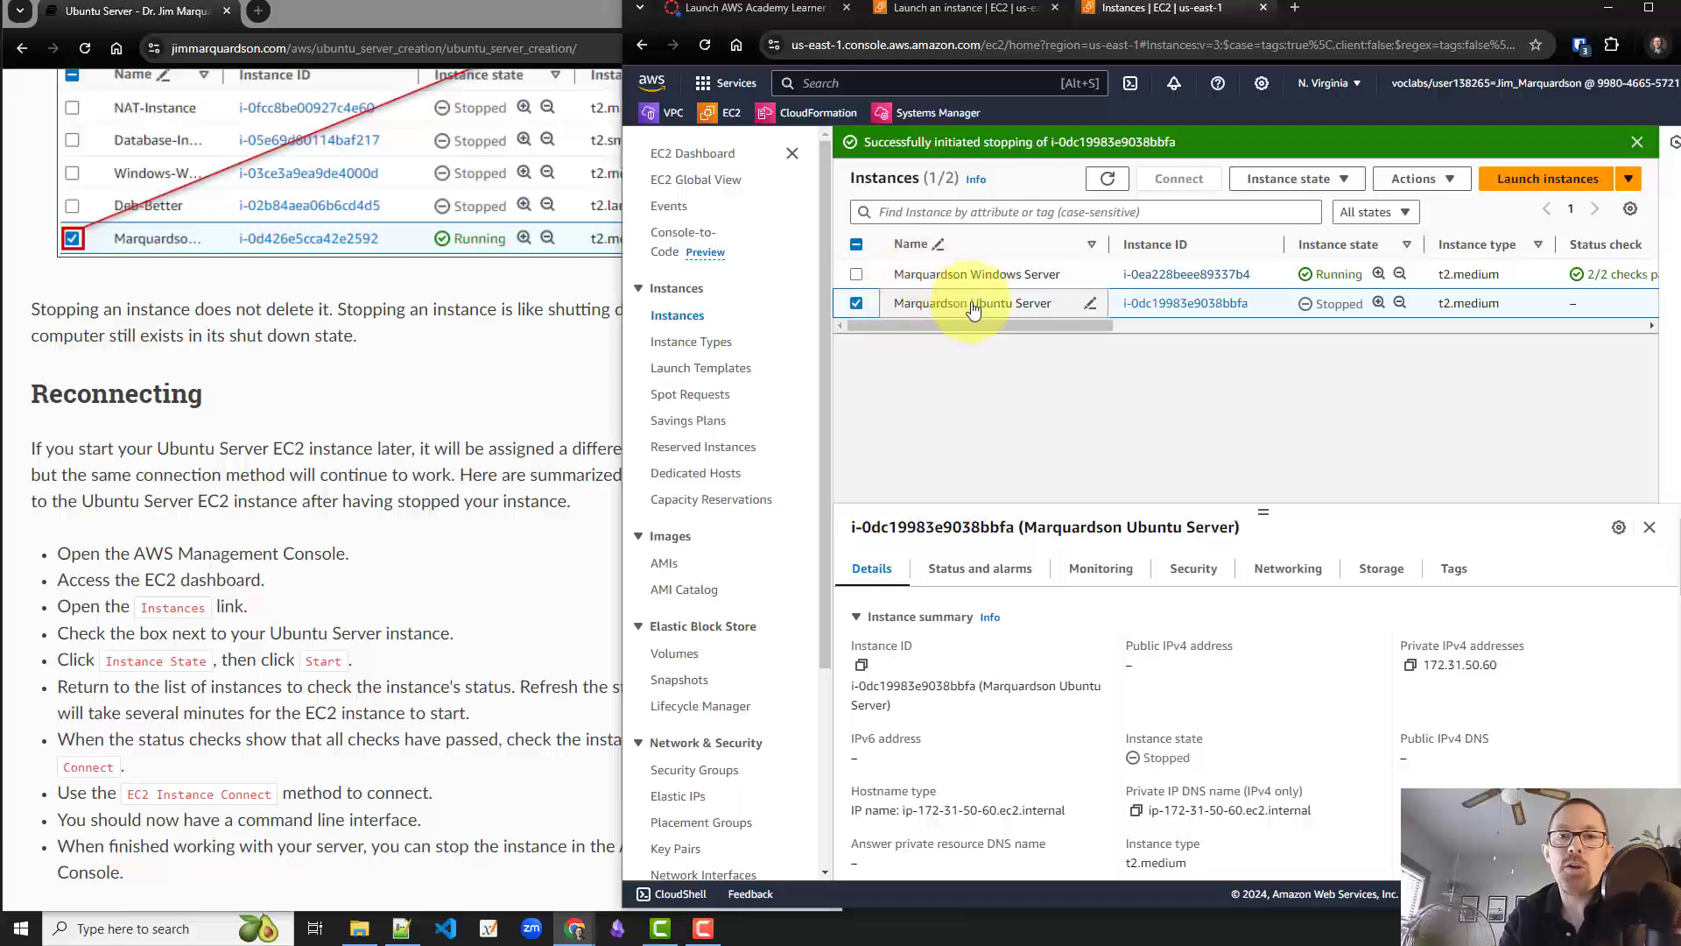
click(1287, 186)
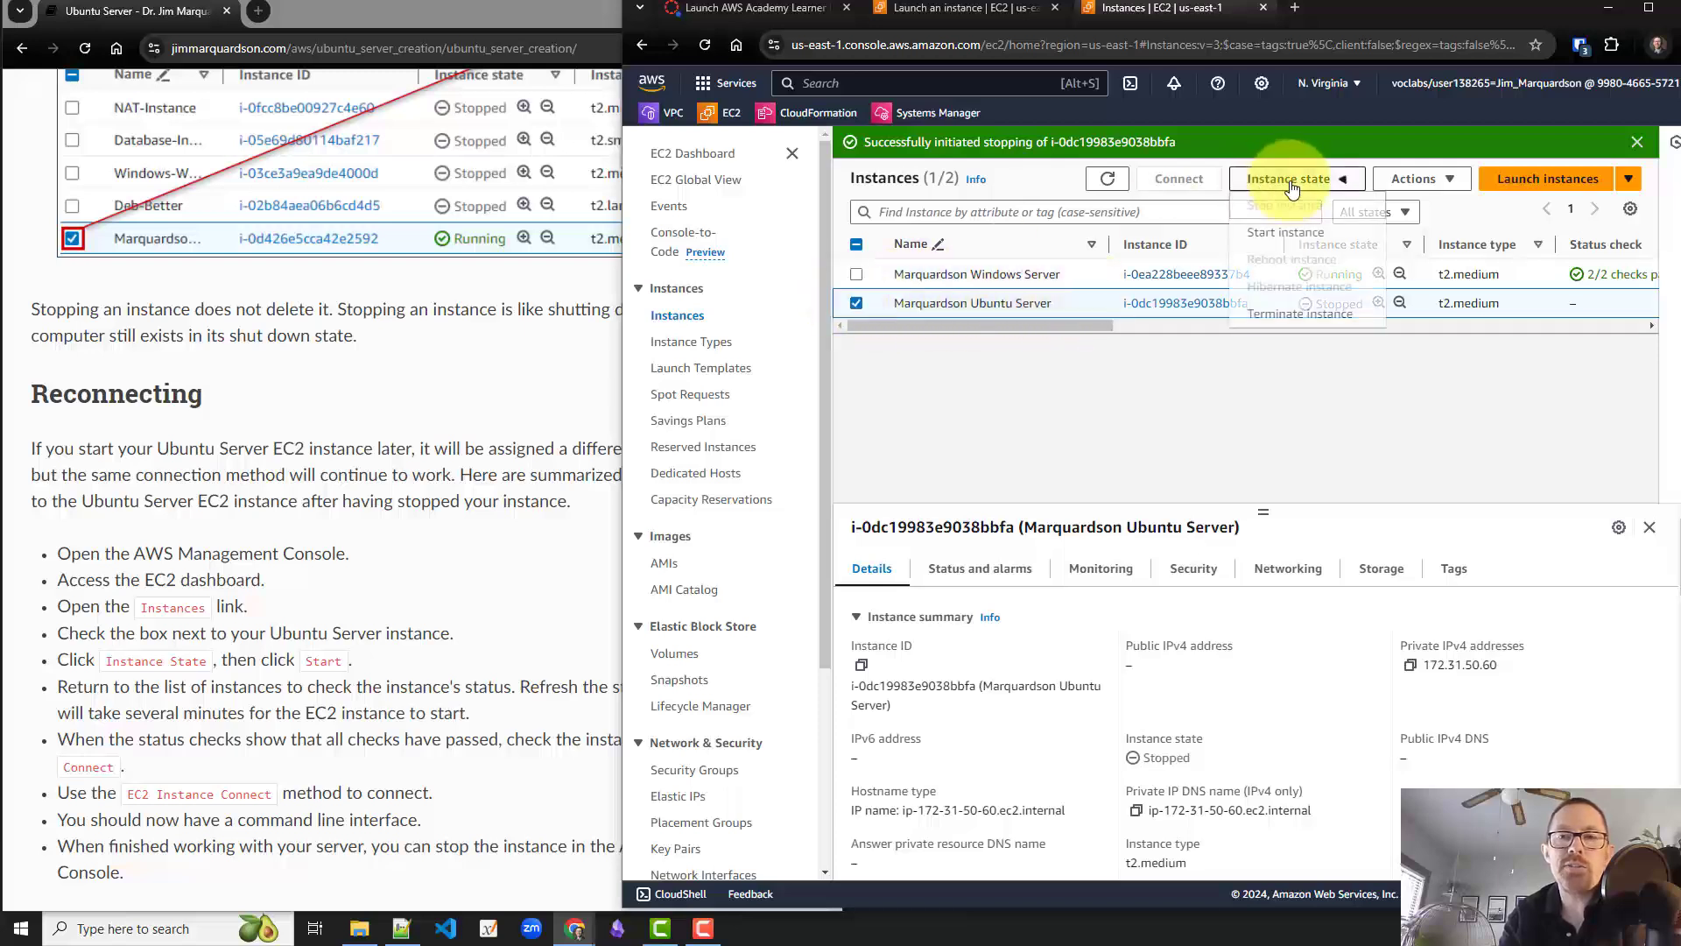
click(1285, 231)
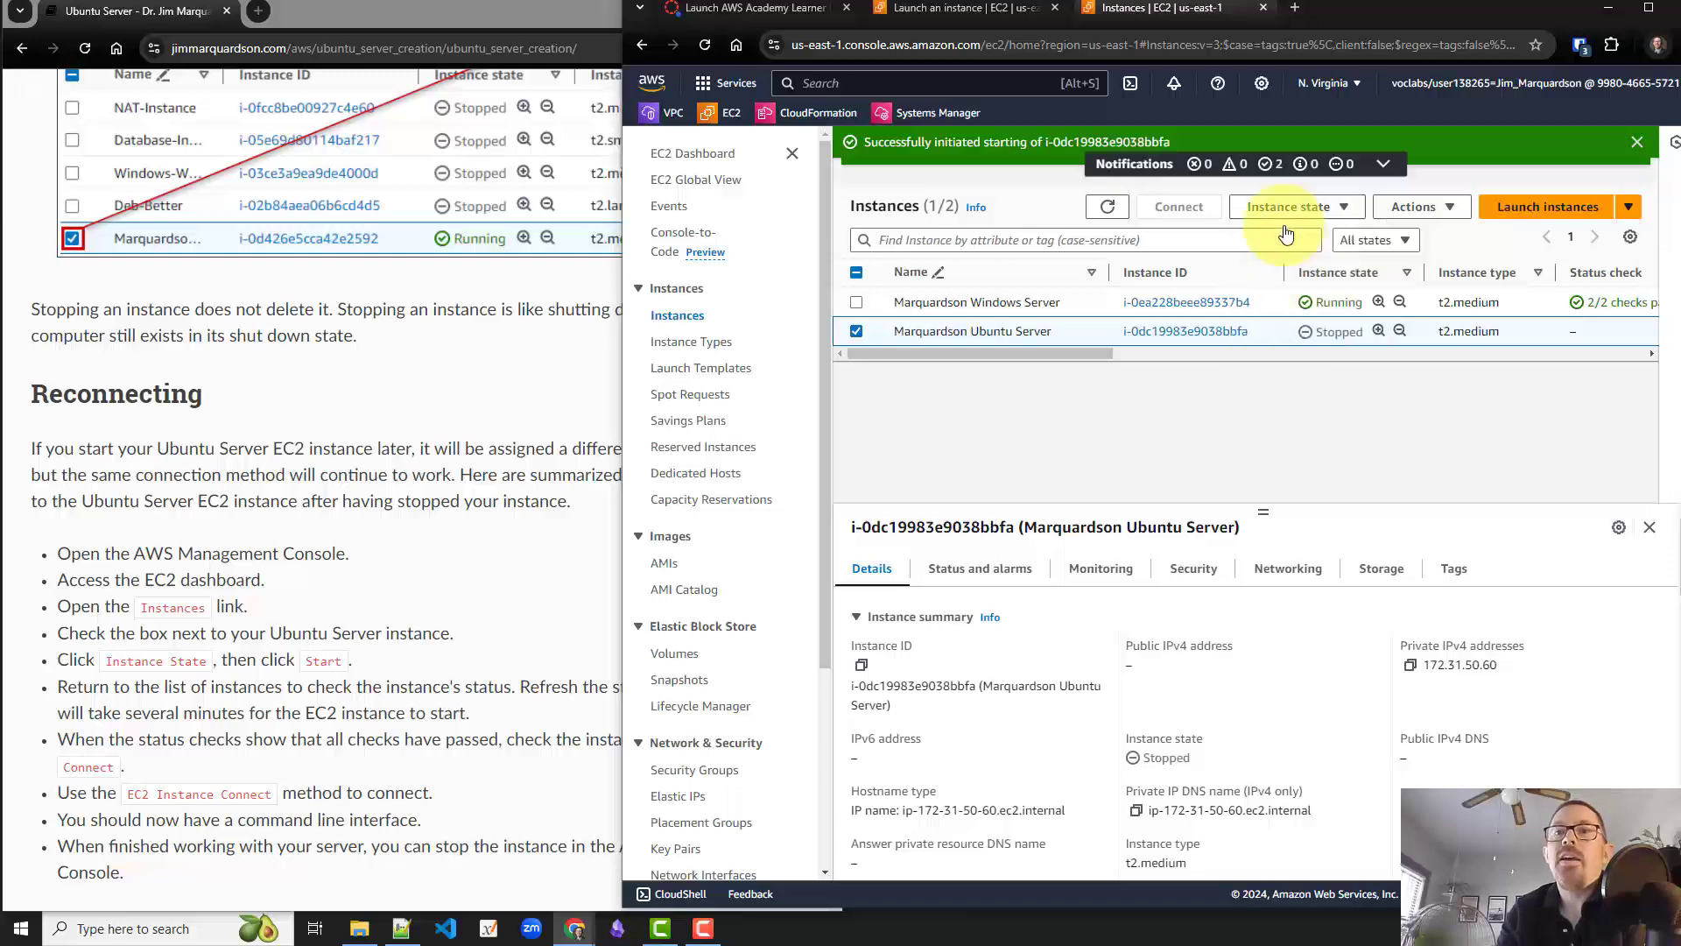
click(1104, 210)
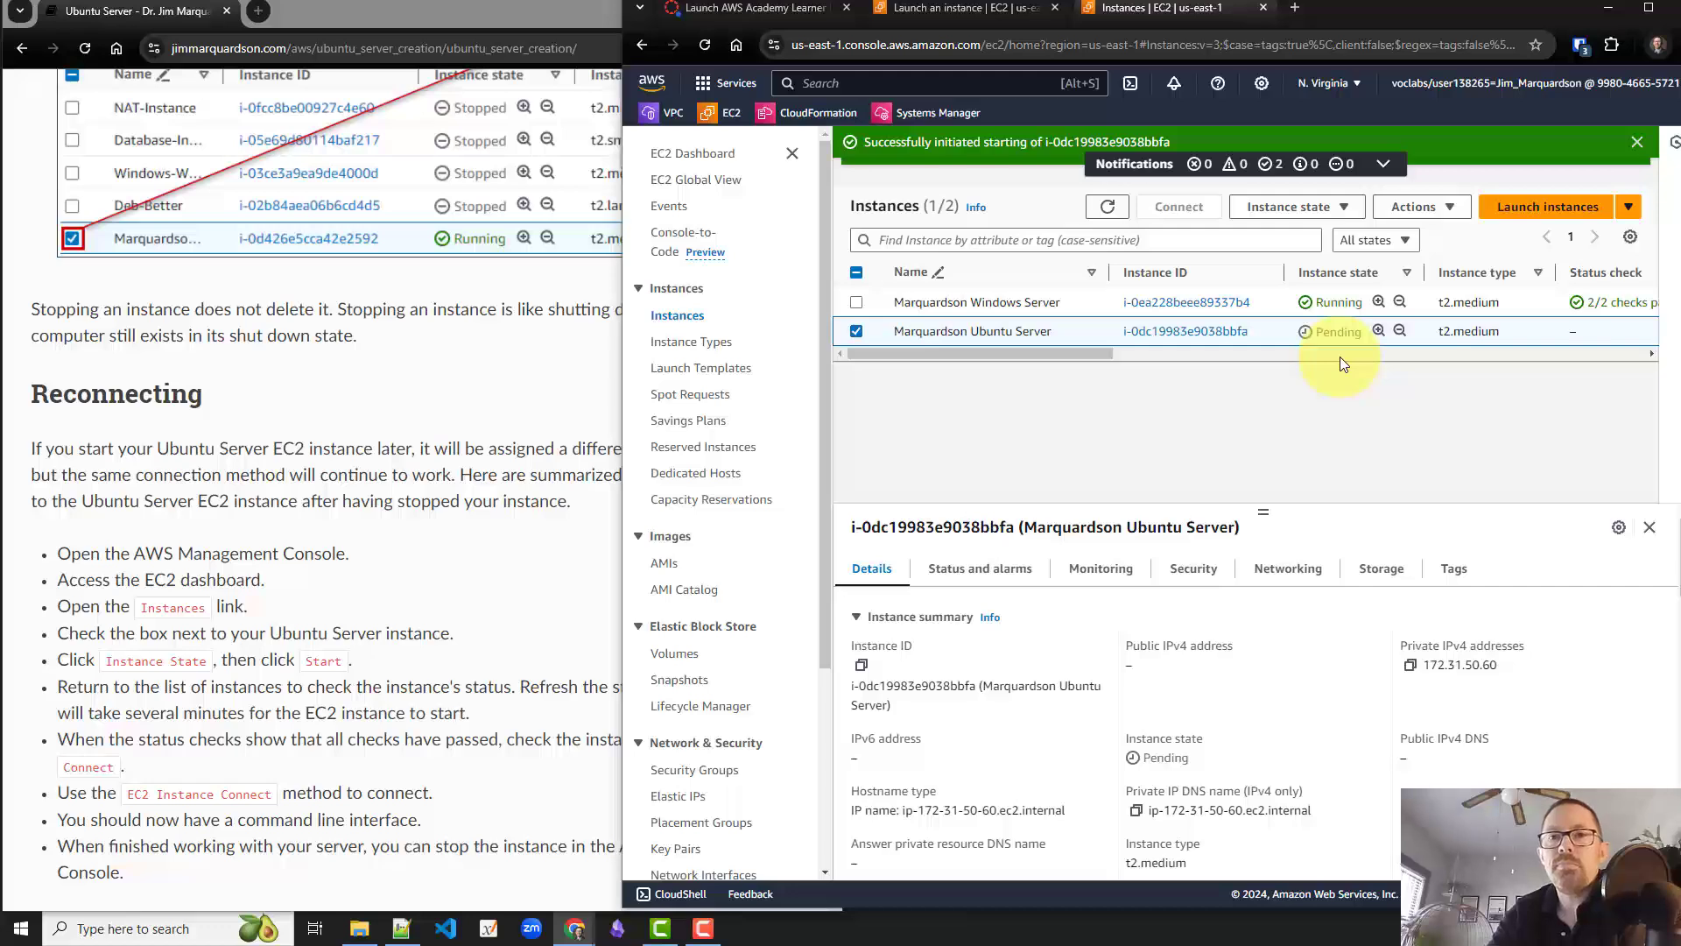
click(1108, 210)
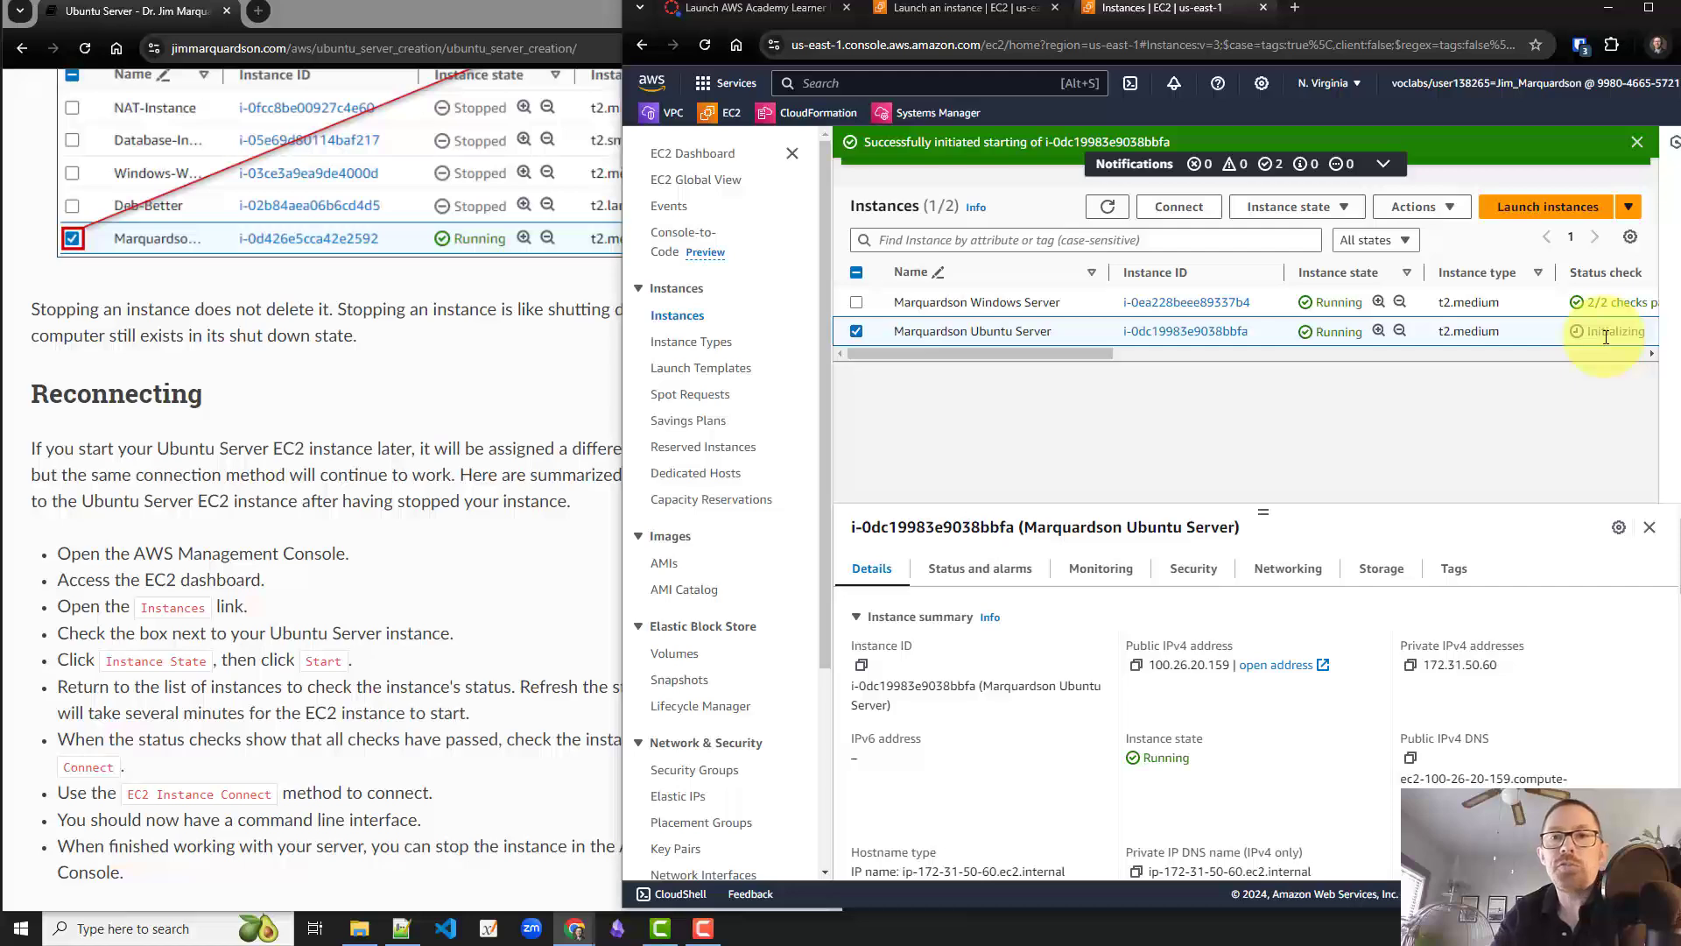
Connect to the restarted Ubuntu Server instance using EC2 Instance Connect with the default username.
click(1163, 206)
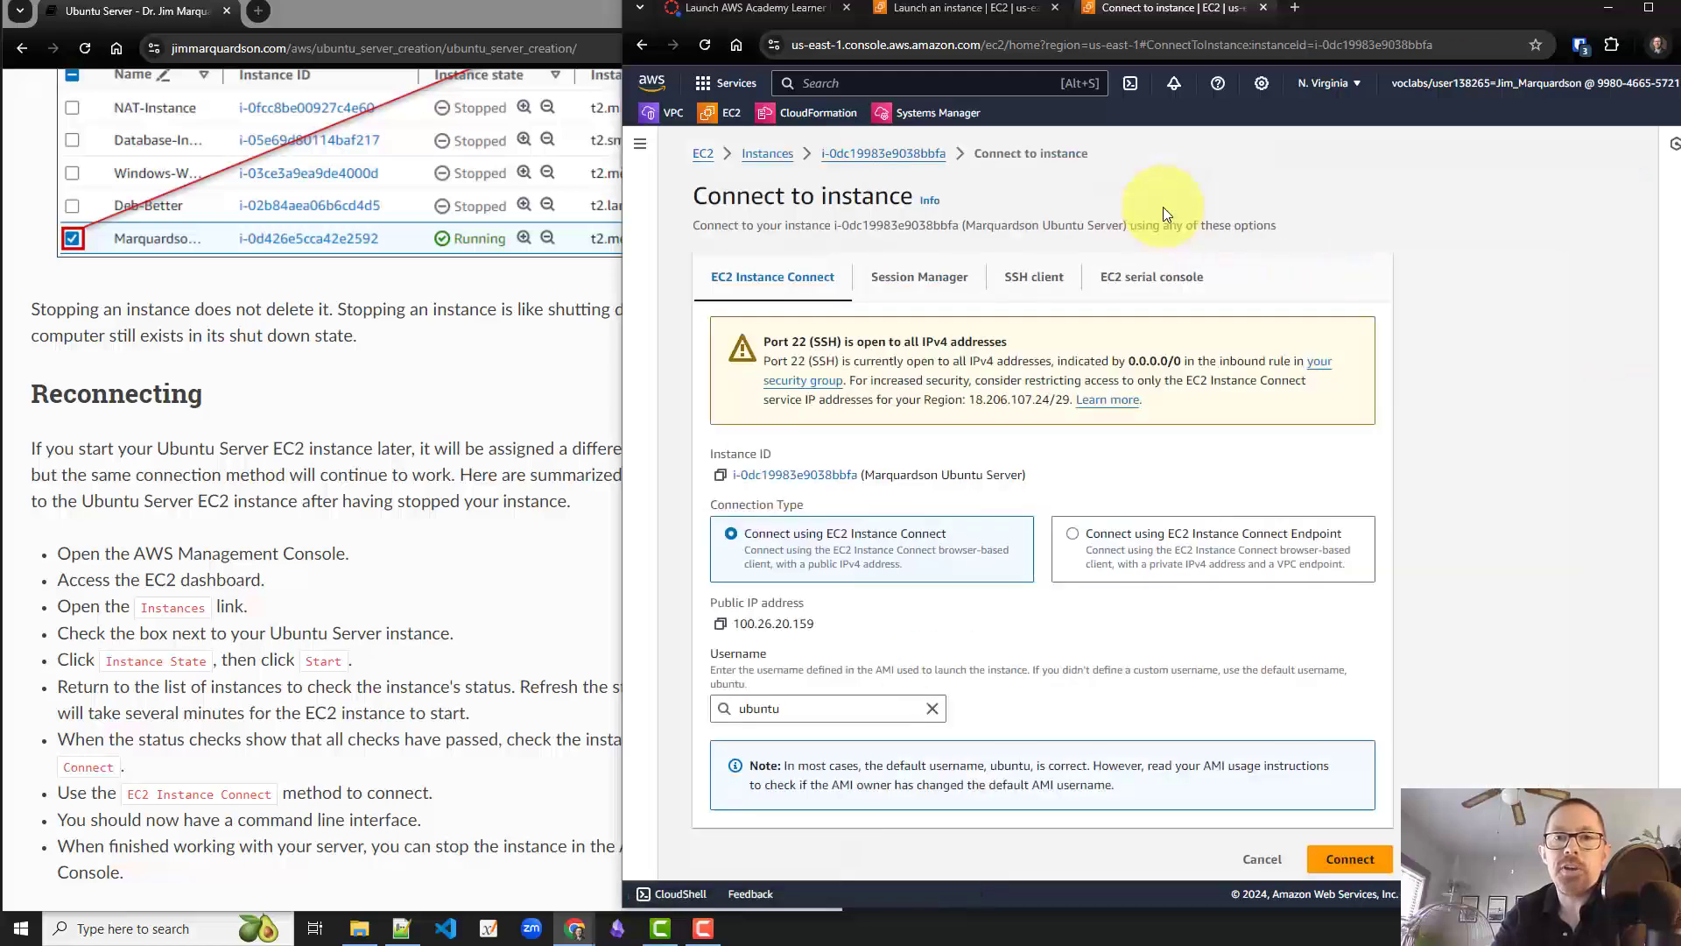
scroll(1295, 774, down, 3)
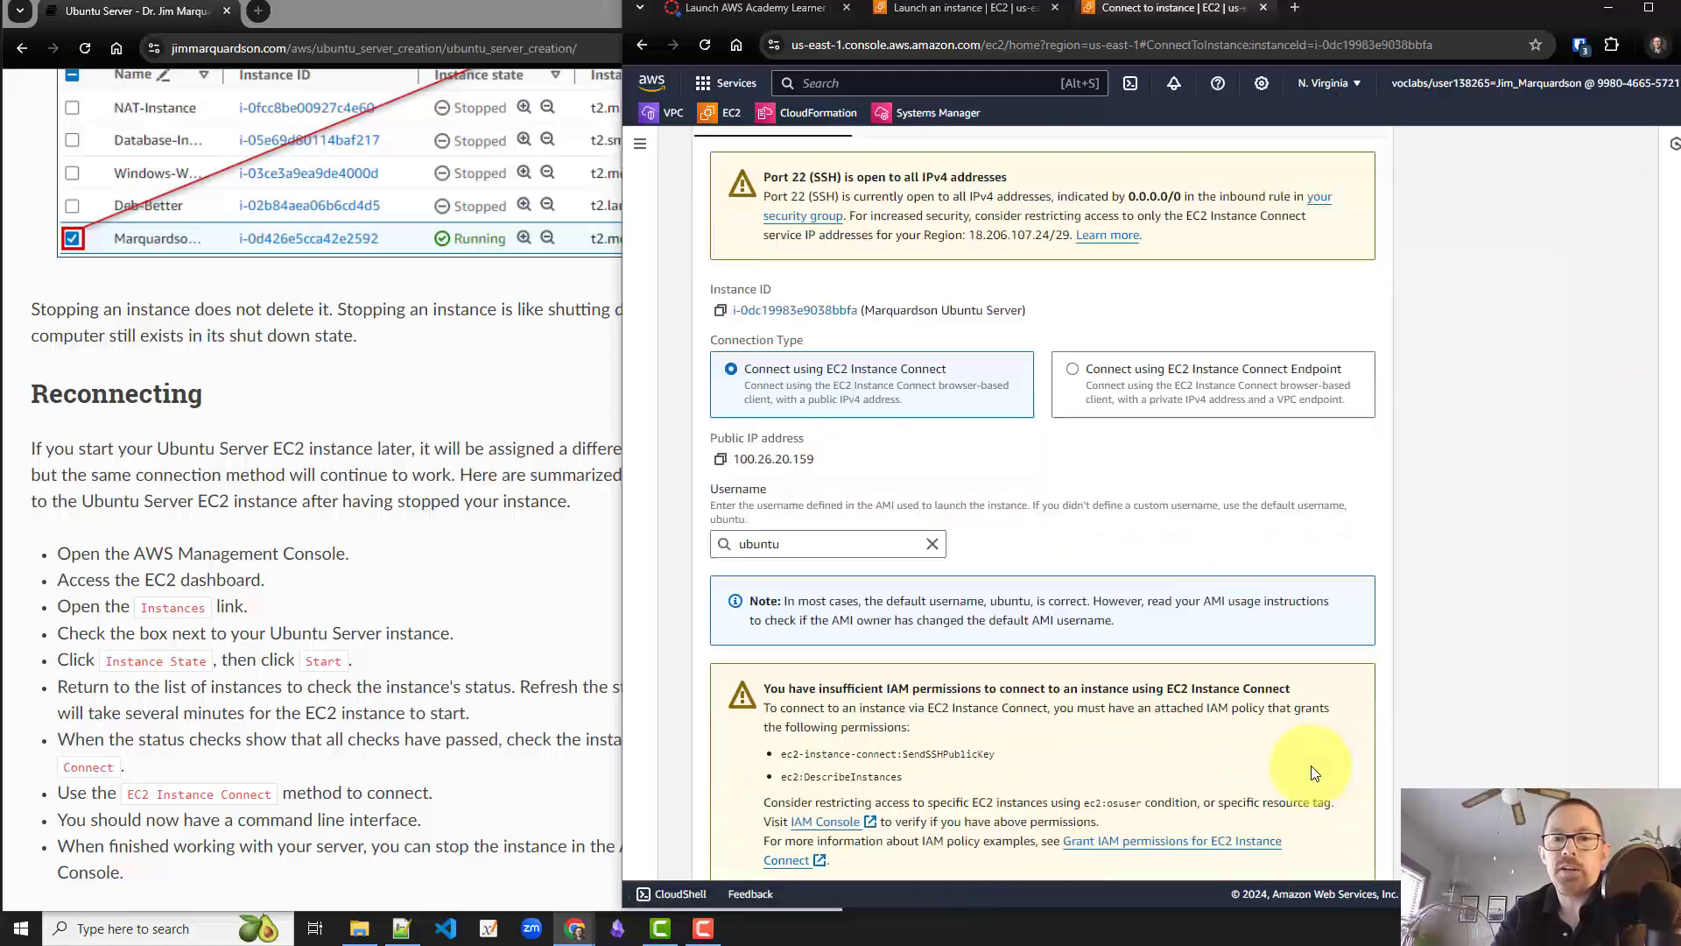
click(1337, 850)
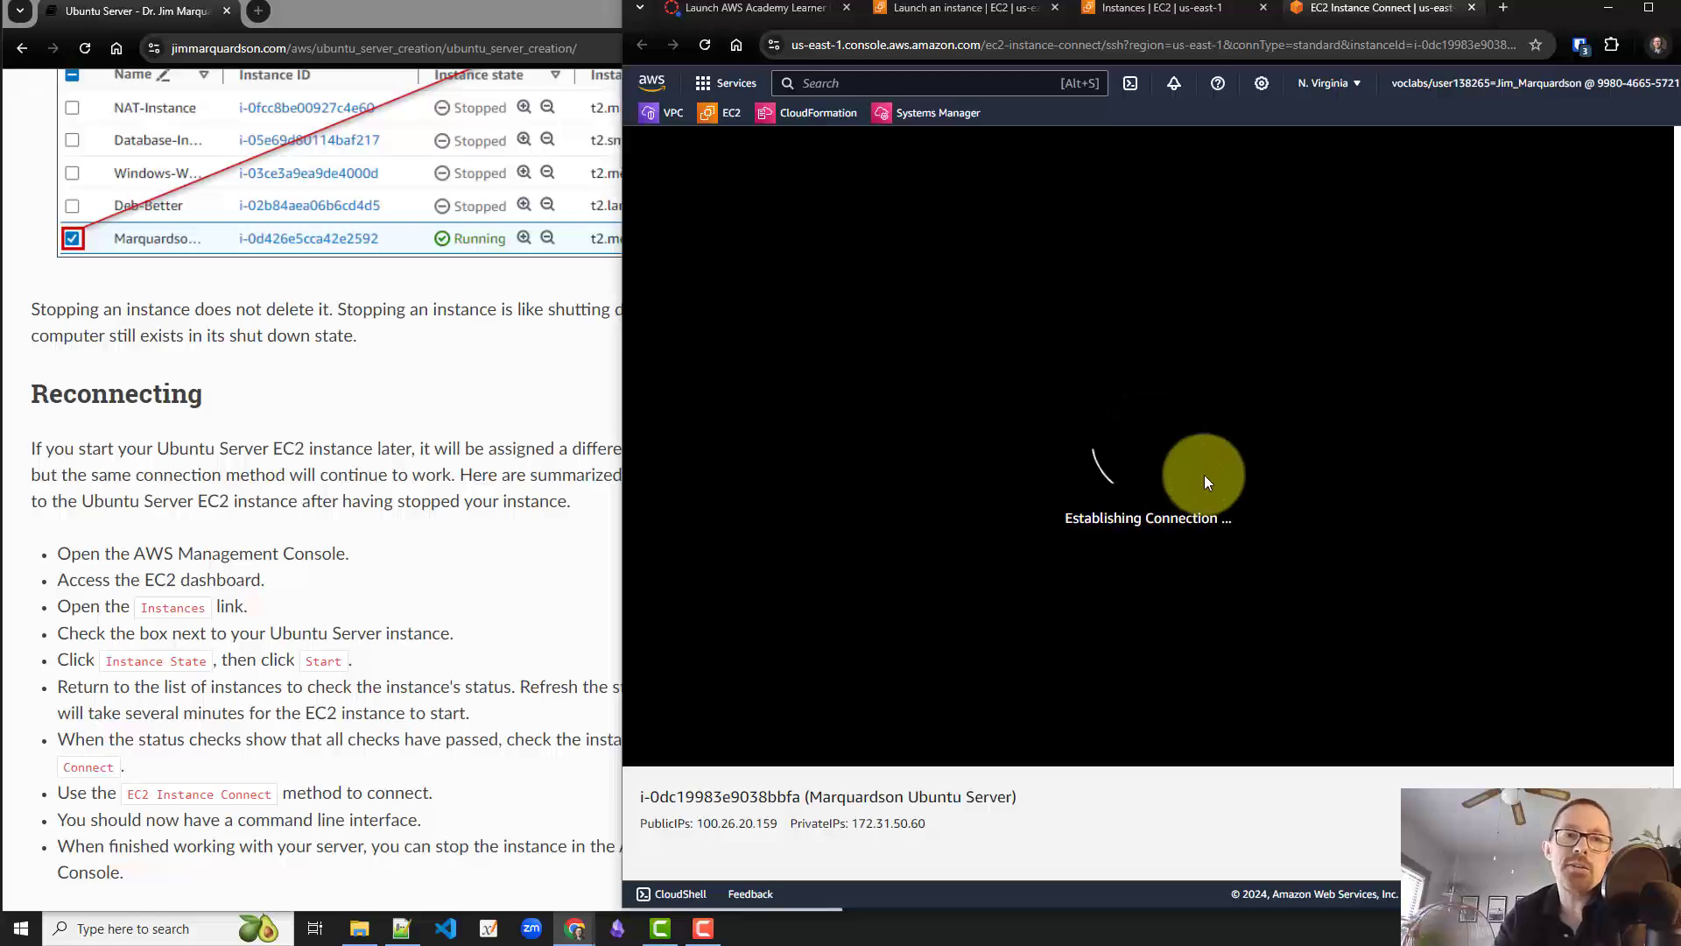
Return to the instance list while the connection is being established and refresh the Ubuntu Server's status check.
click(1142, 11)
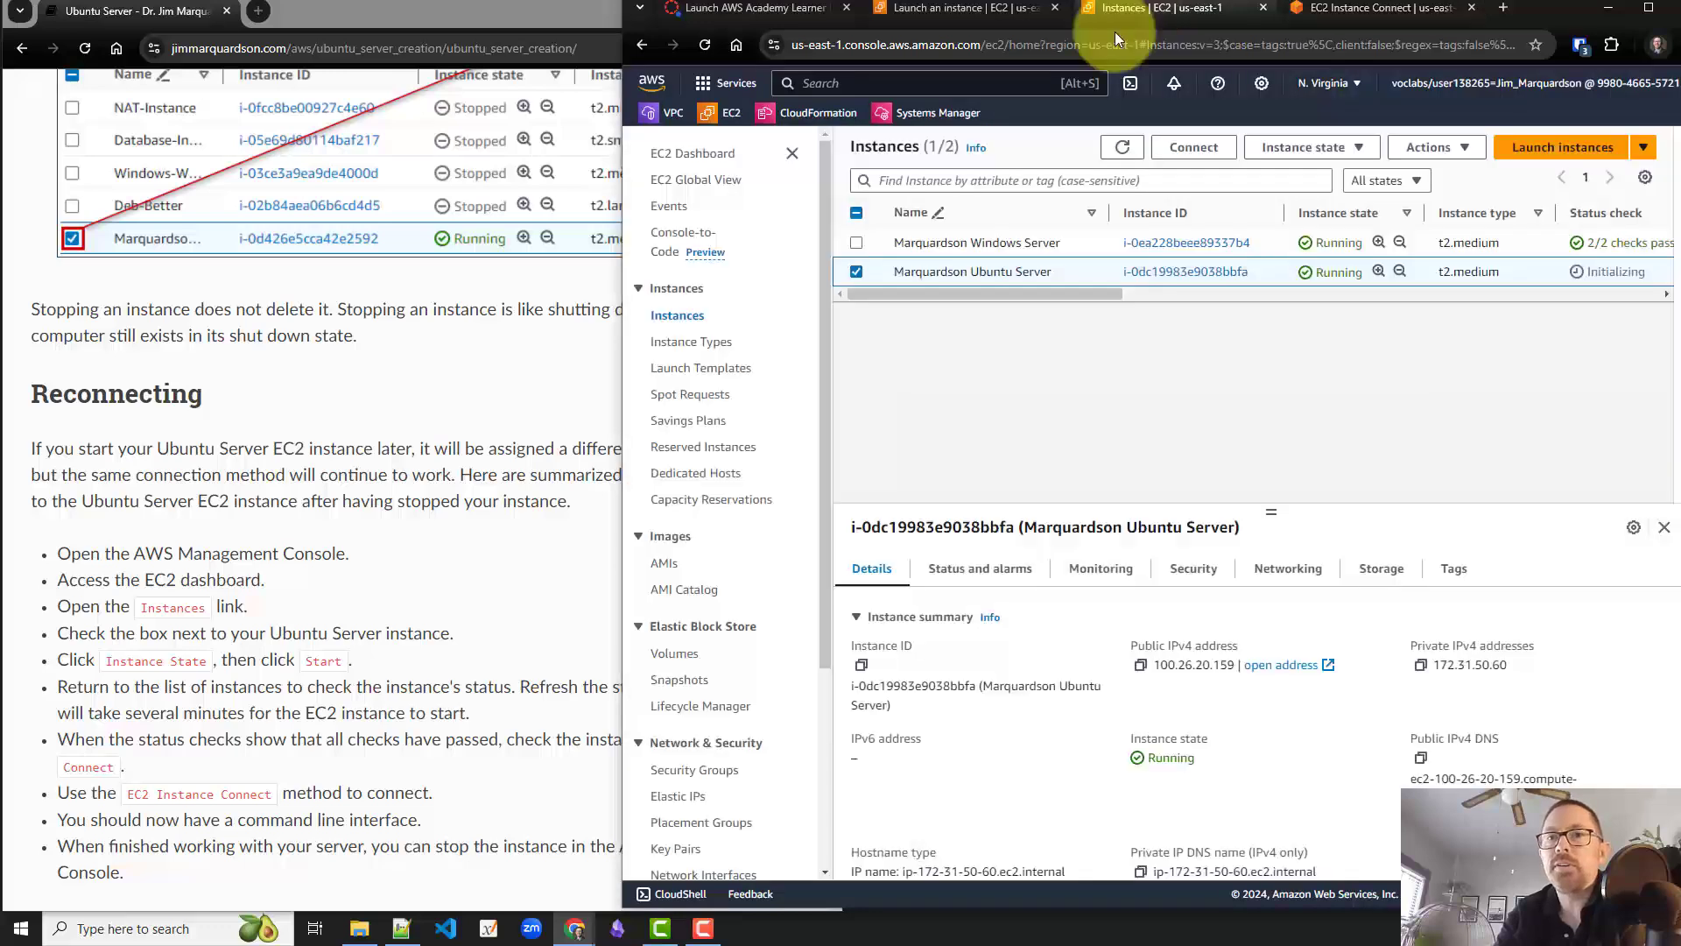
click(1118, 150)
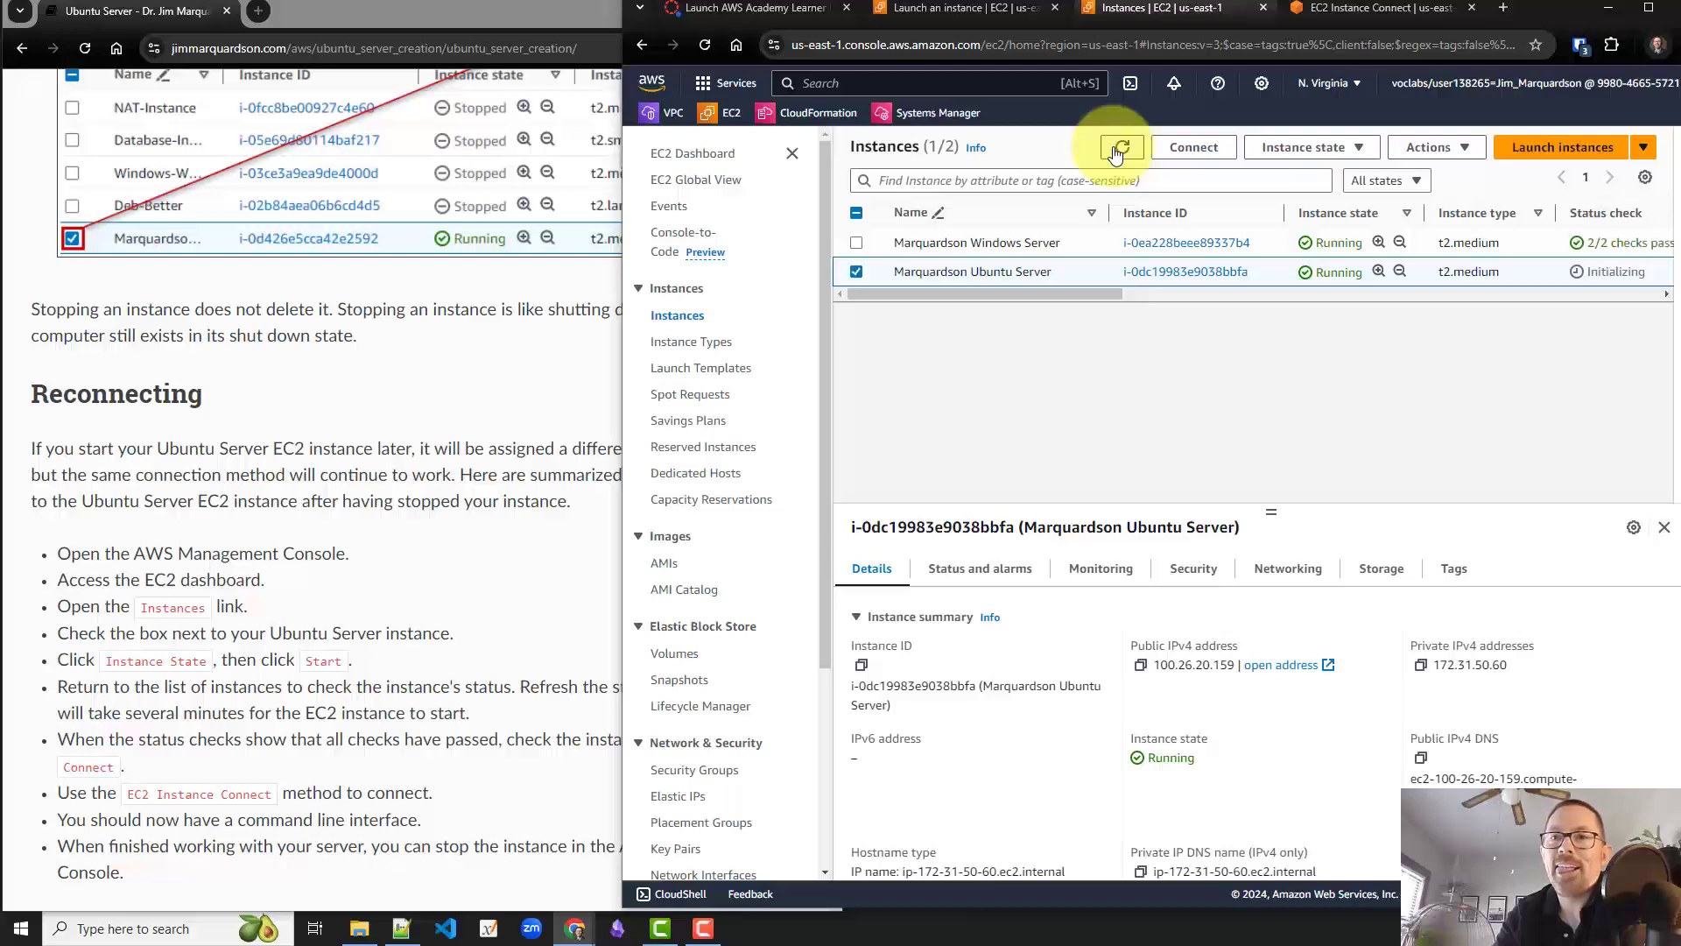
click(1117, 150)
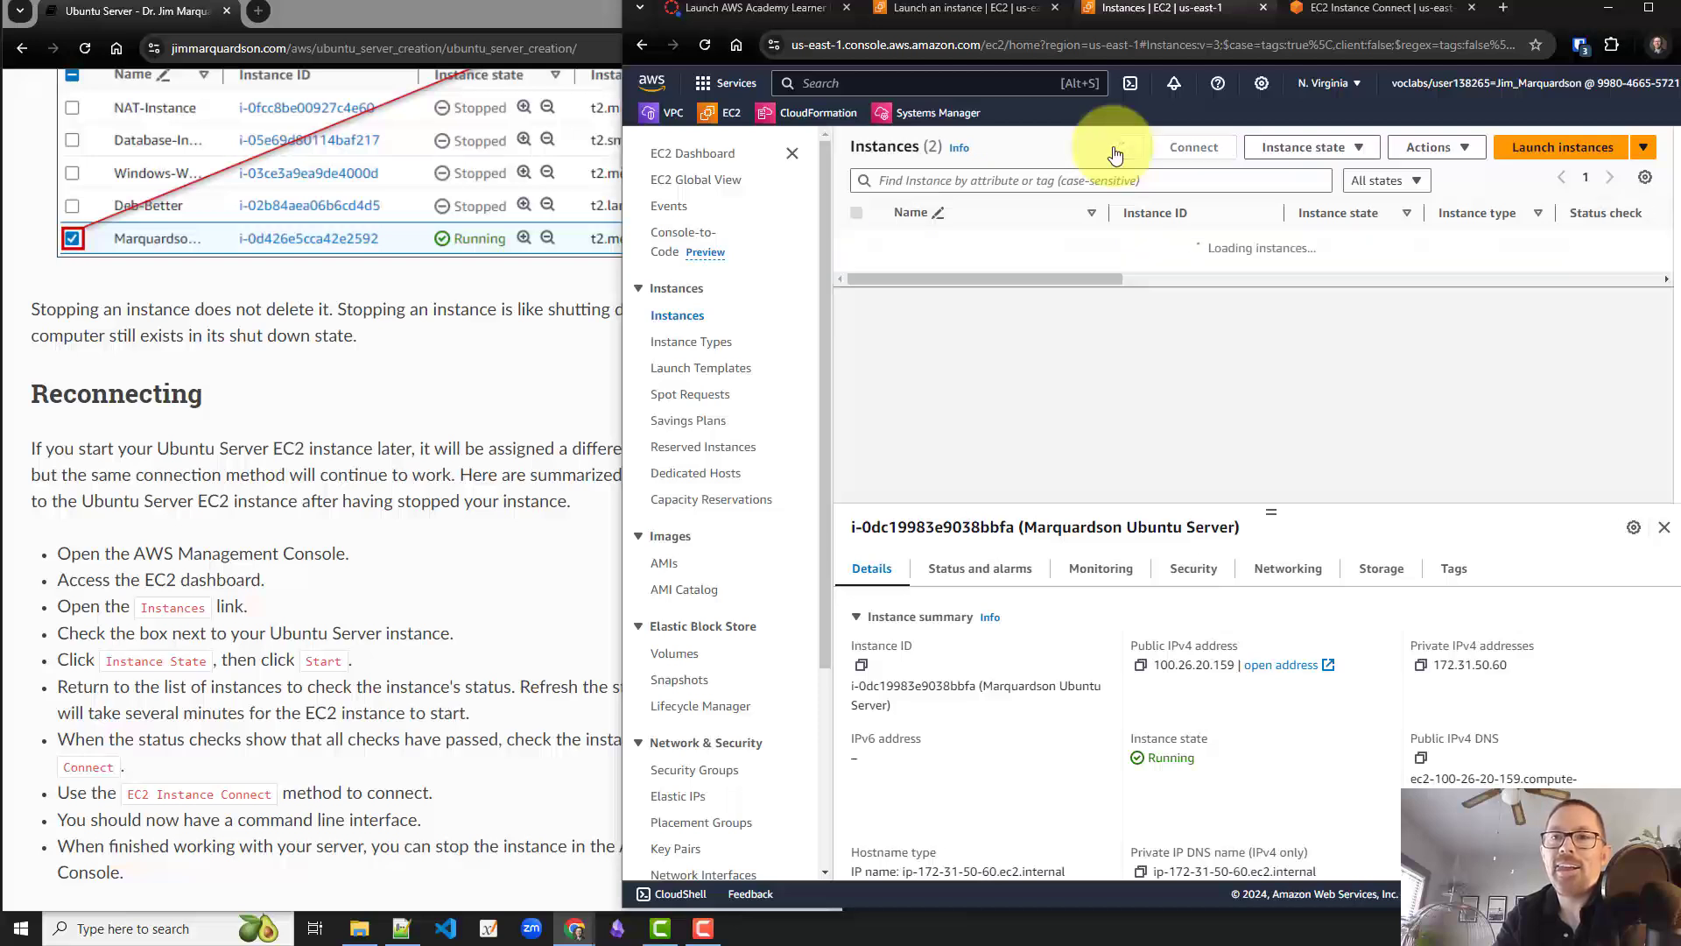
Run whoami in the reconnected Ubuntu Server terminal to print the logged-in account.
click(1404, 17)
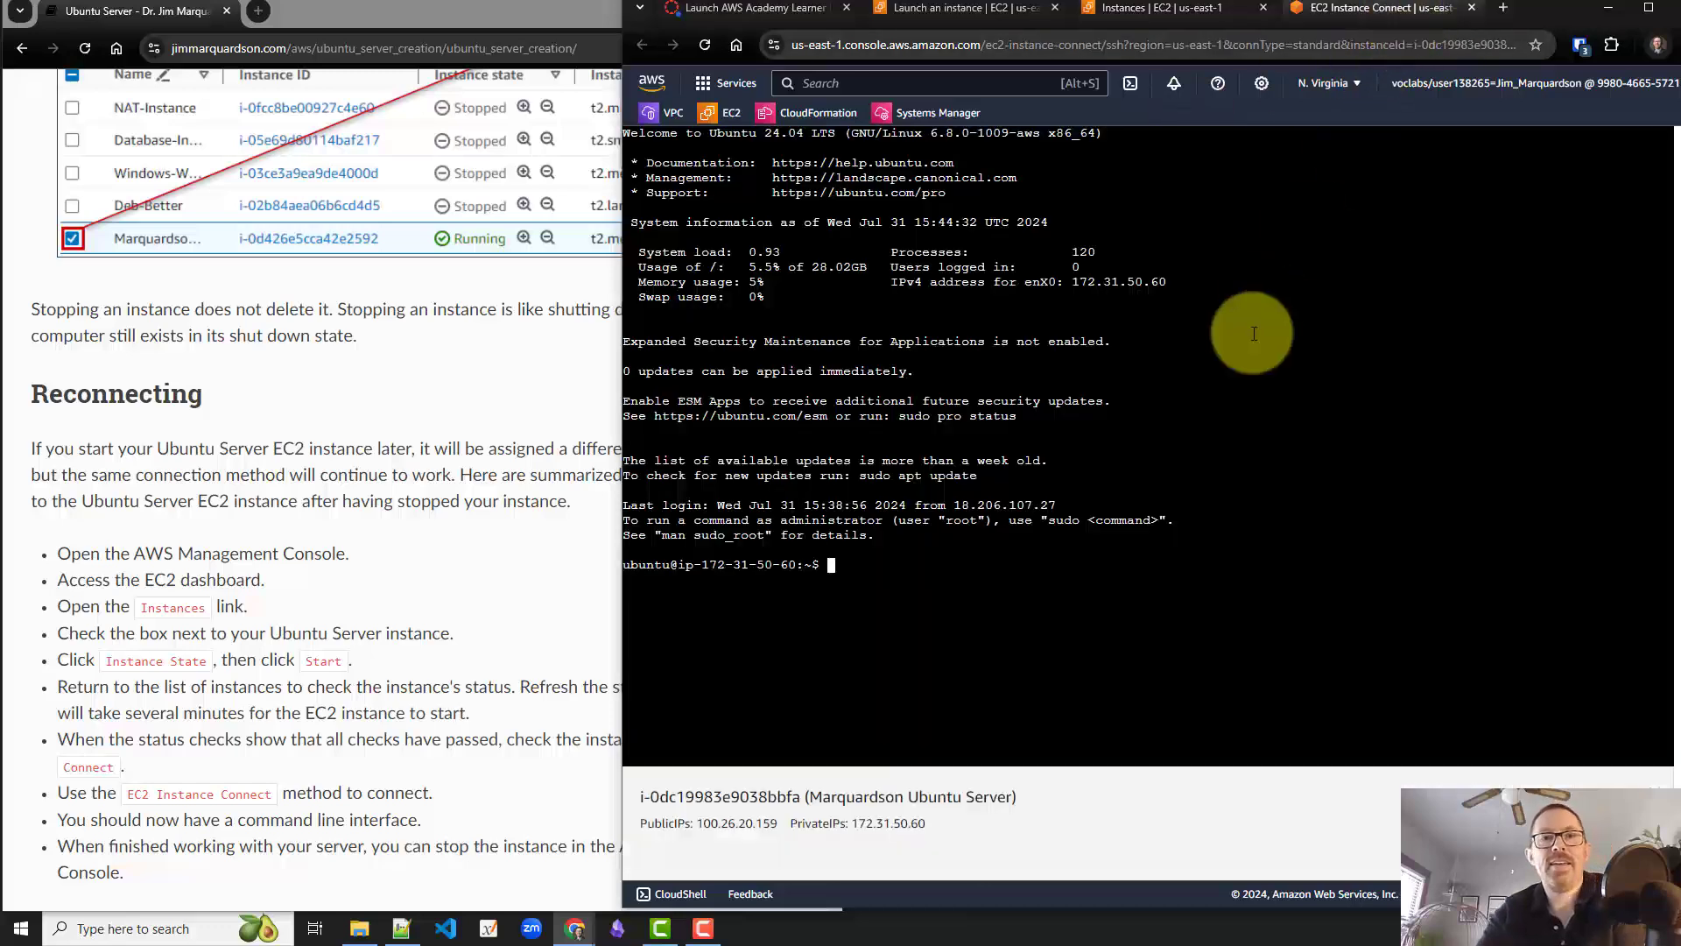
text(whoami)
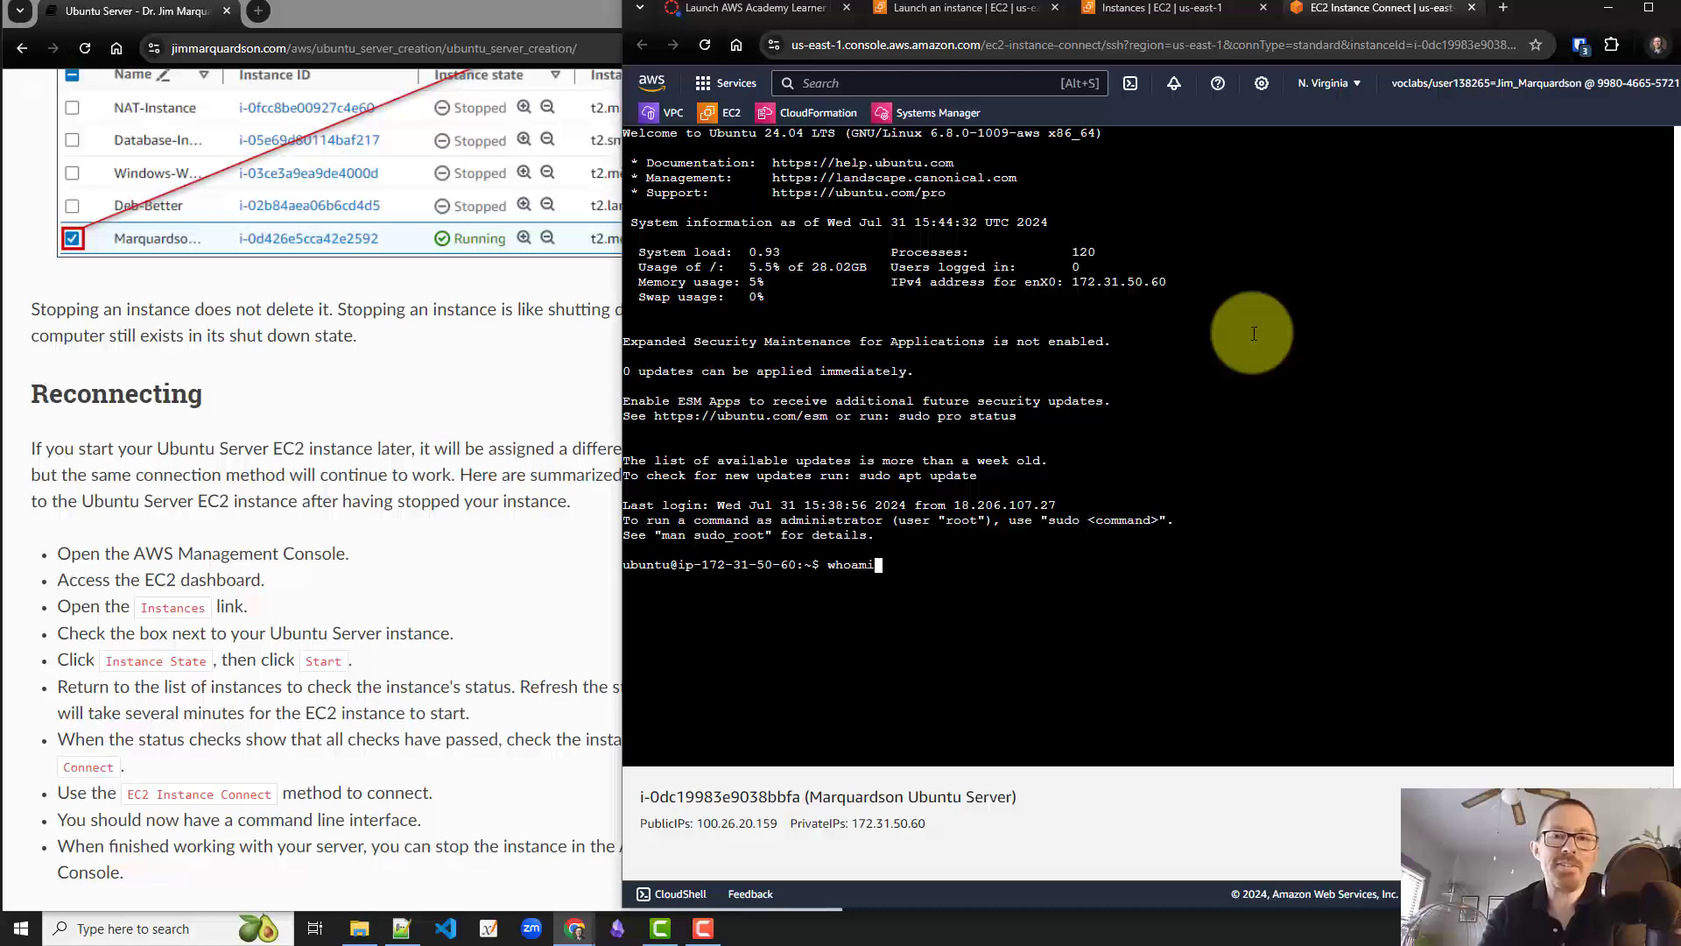
key(Return)
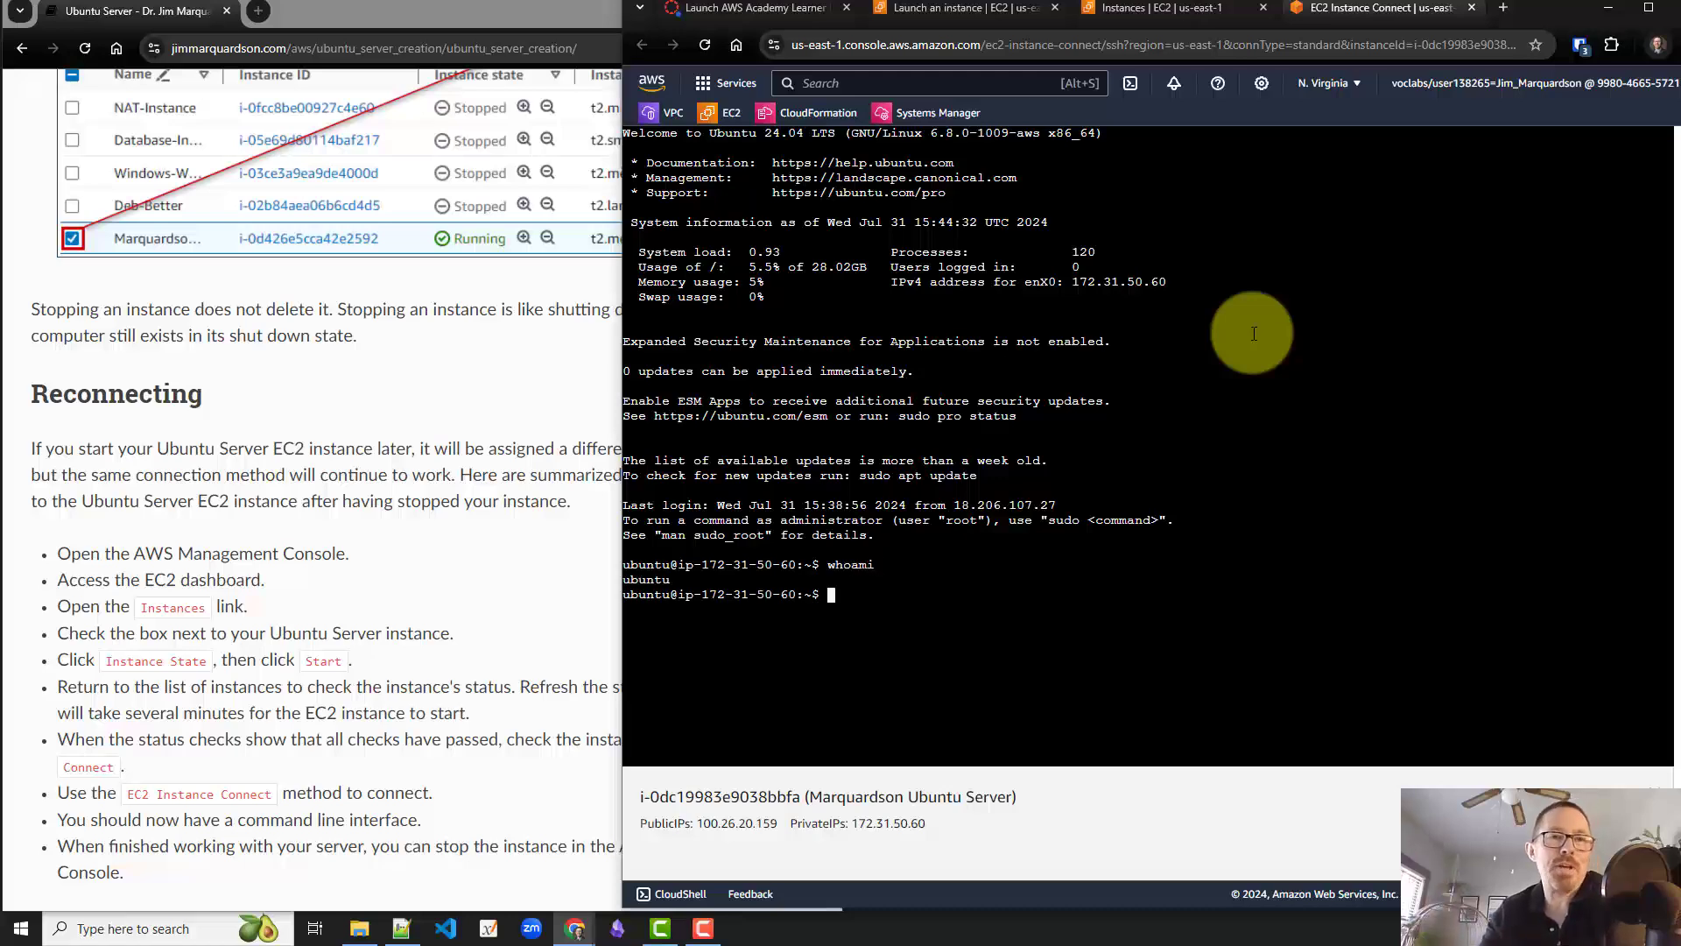
Refresh the instance list again and examine the Ubuntu Server's status check.
click(1158, 14)
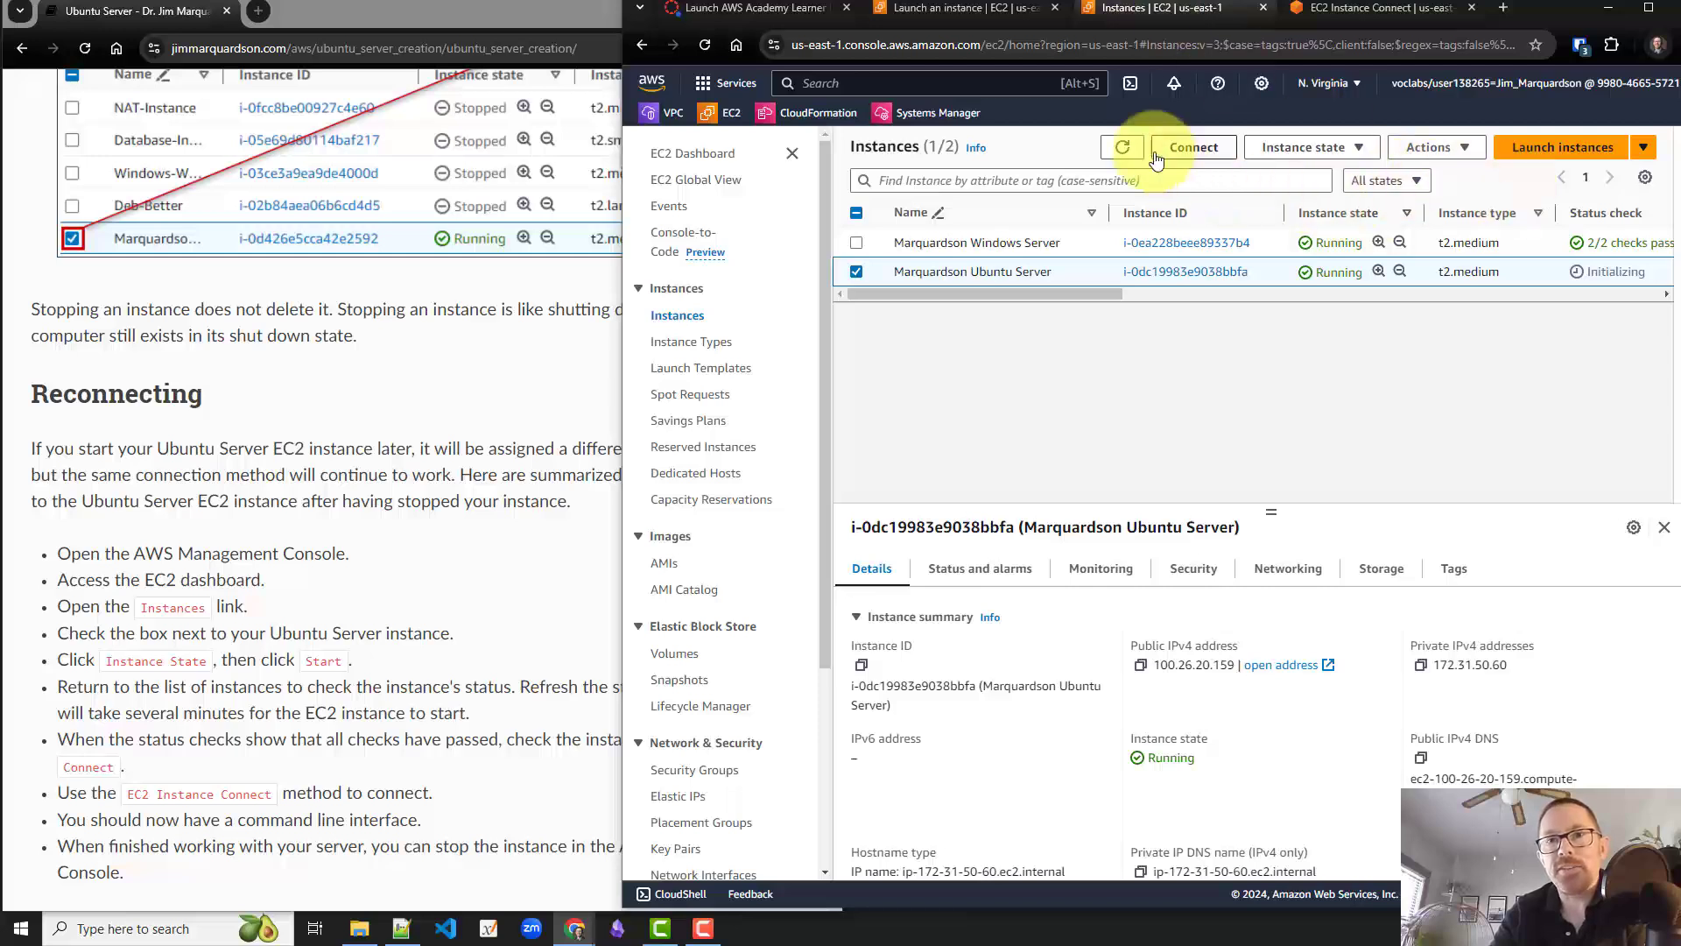
click(1125, 150)
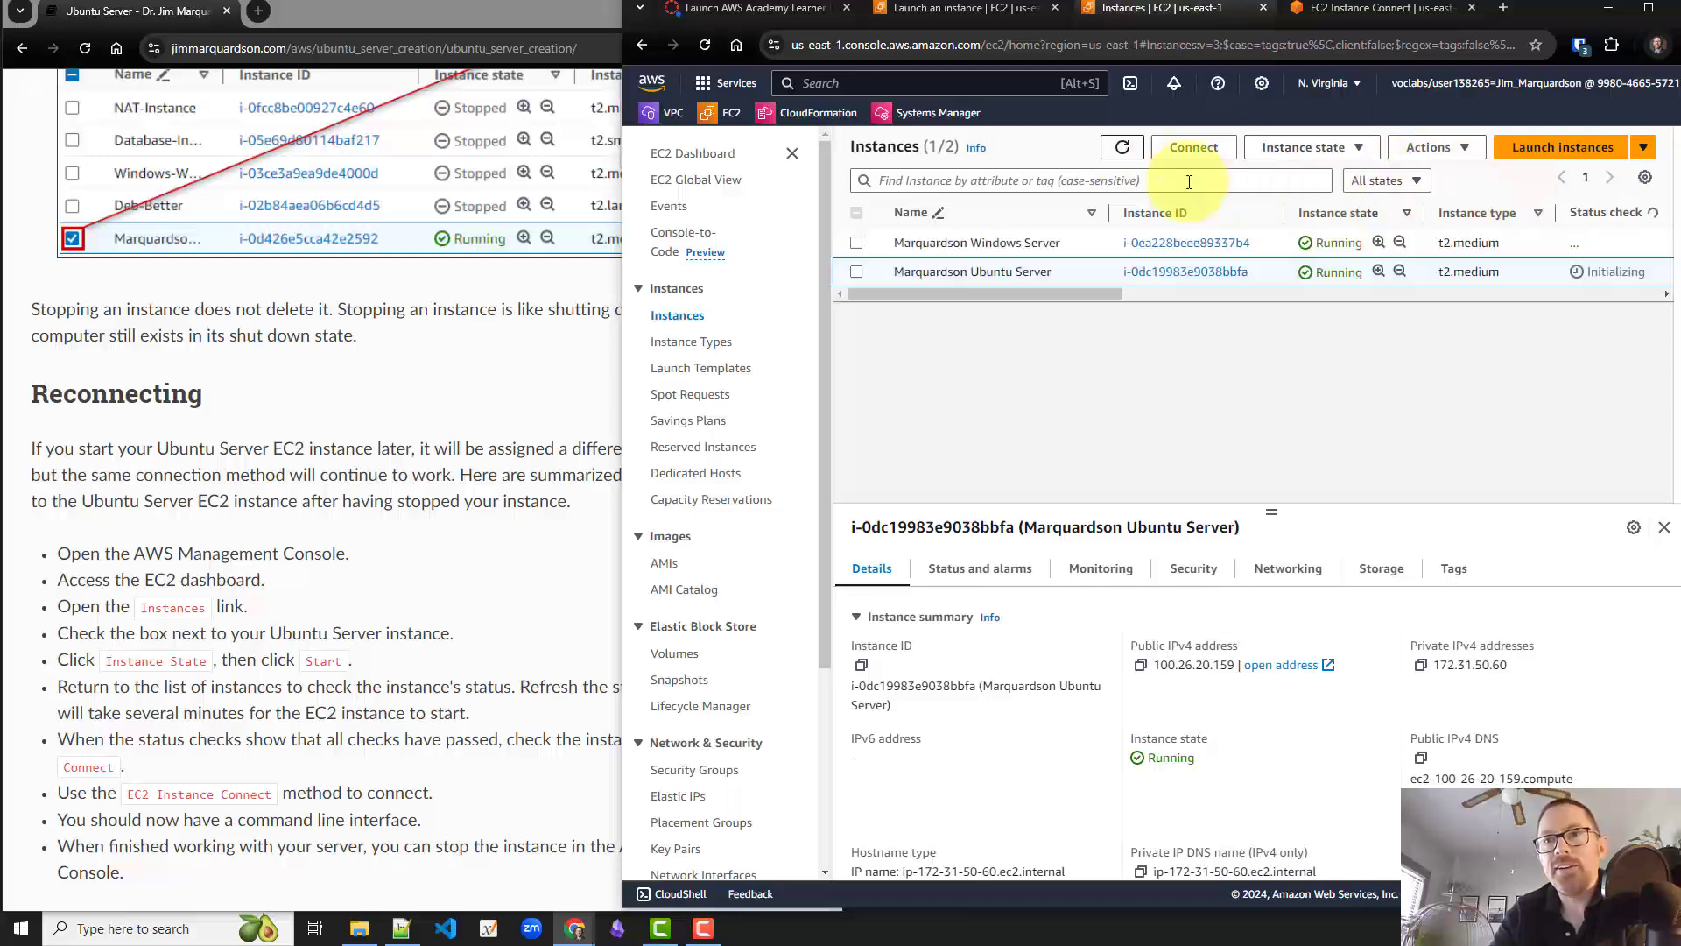
click(1583, 273)
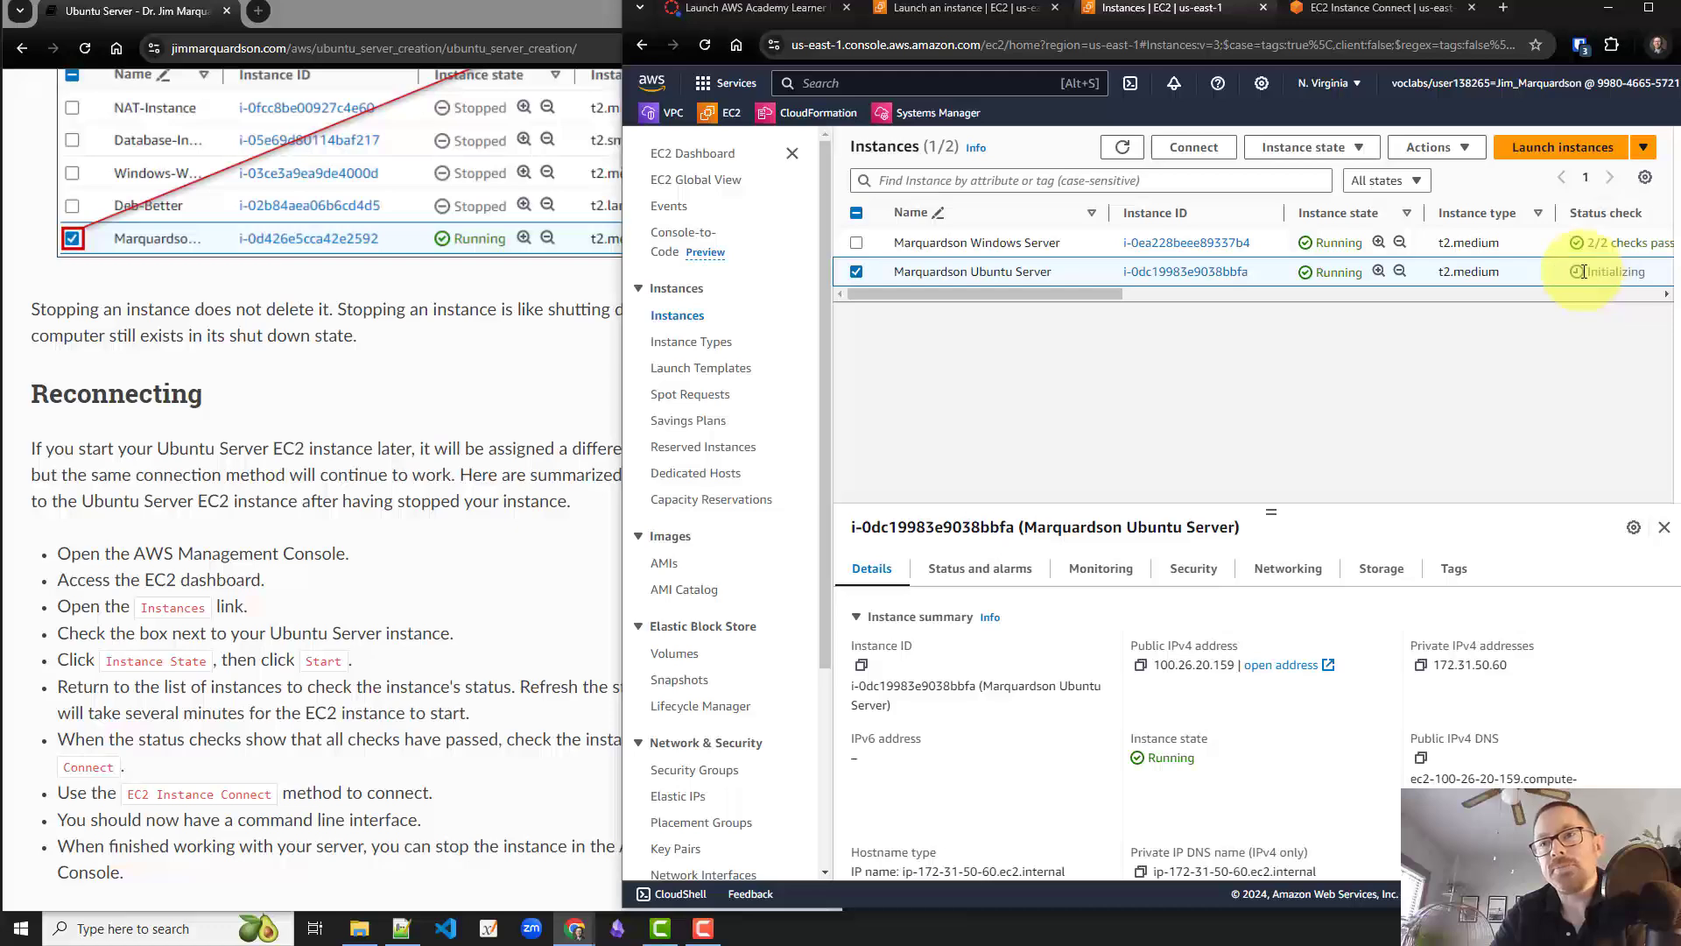
Look at the open Ubuntu terminal, and examine the public IPv4 address in the Ubuntu Server's instance details.
click(1375, 7)
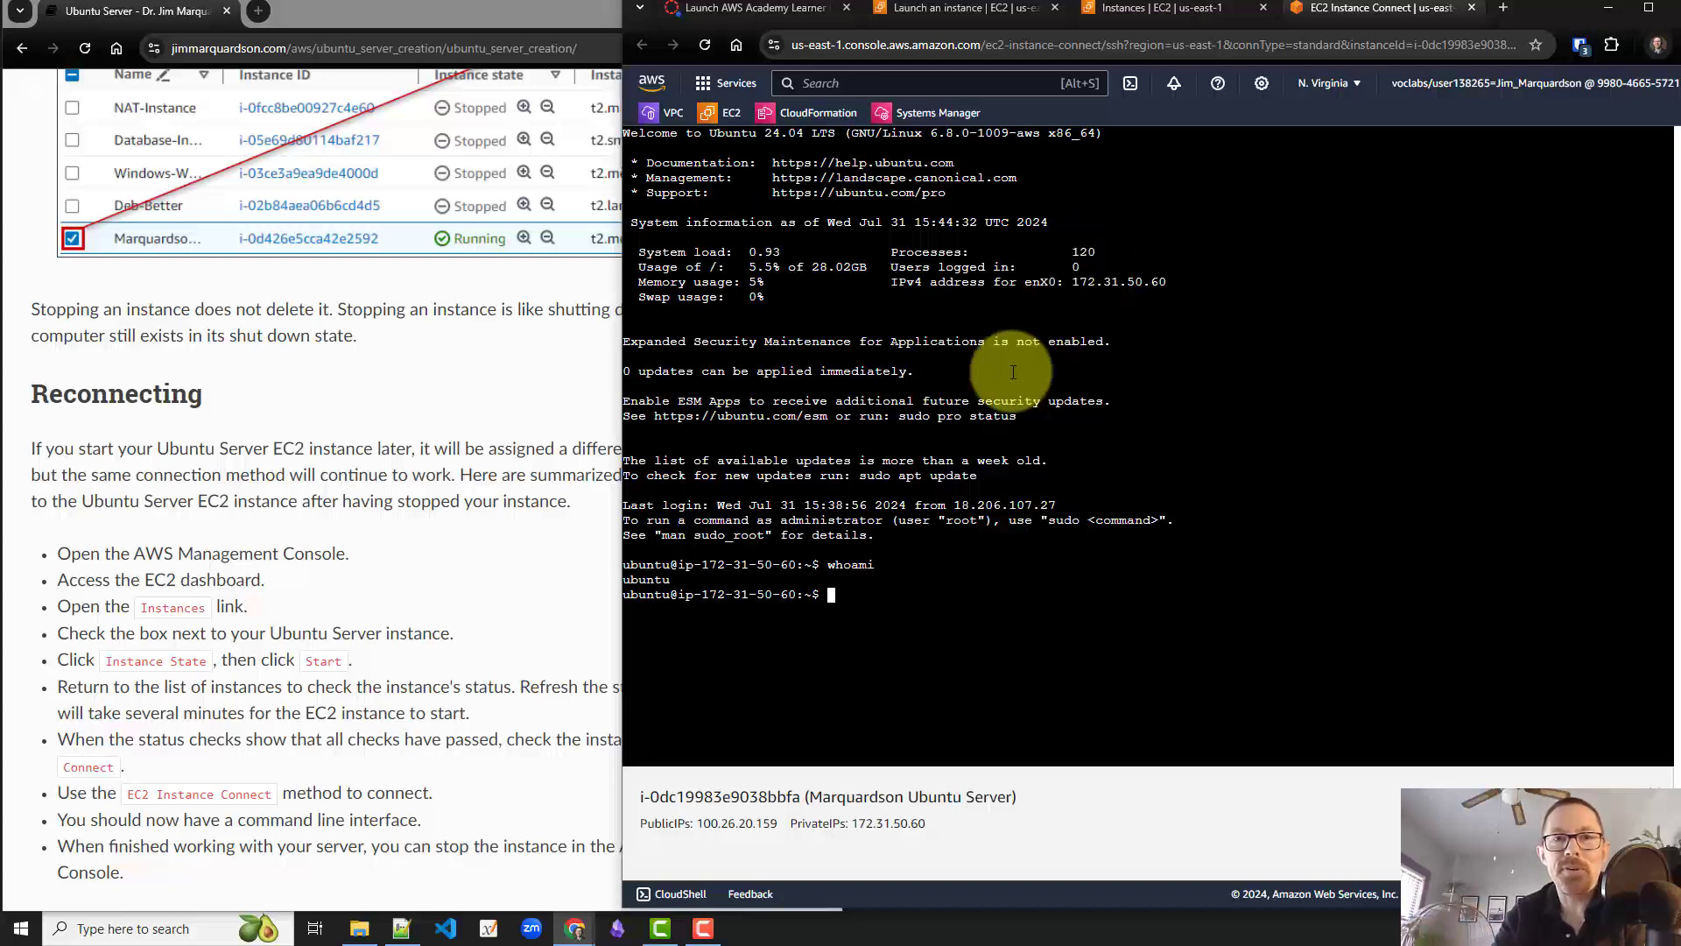
click(1128, 14)
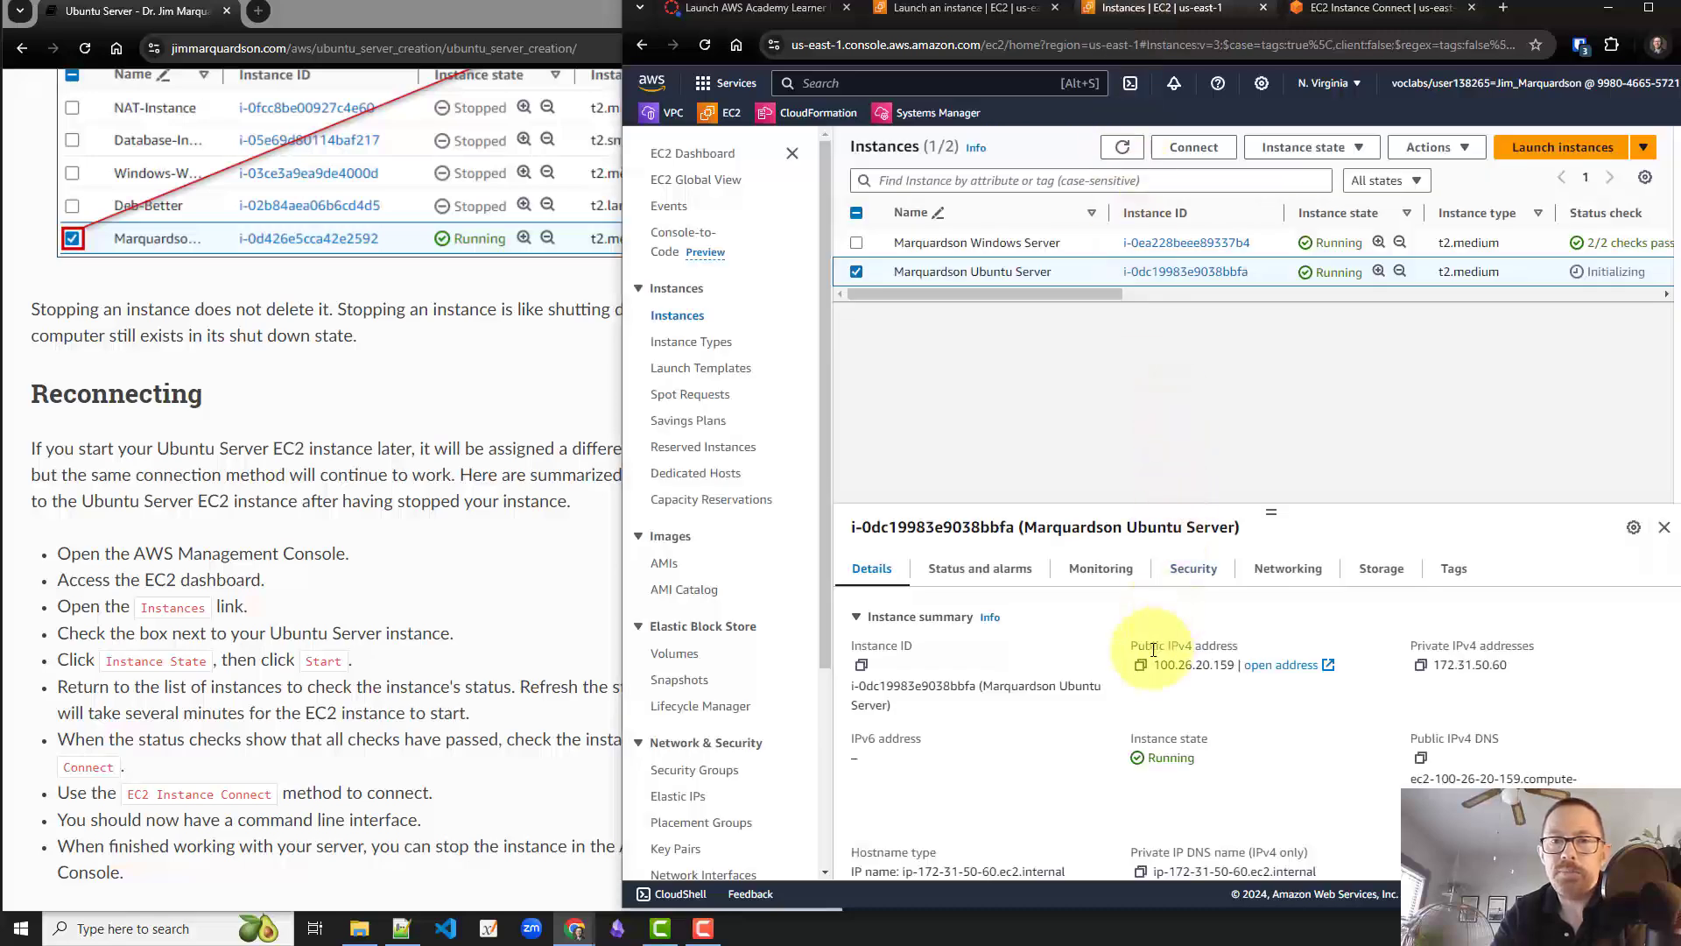
drag(1158, 666, 1237, 666)
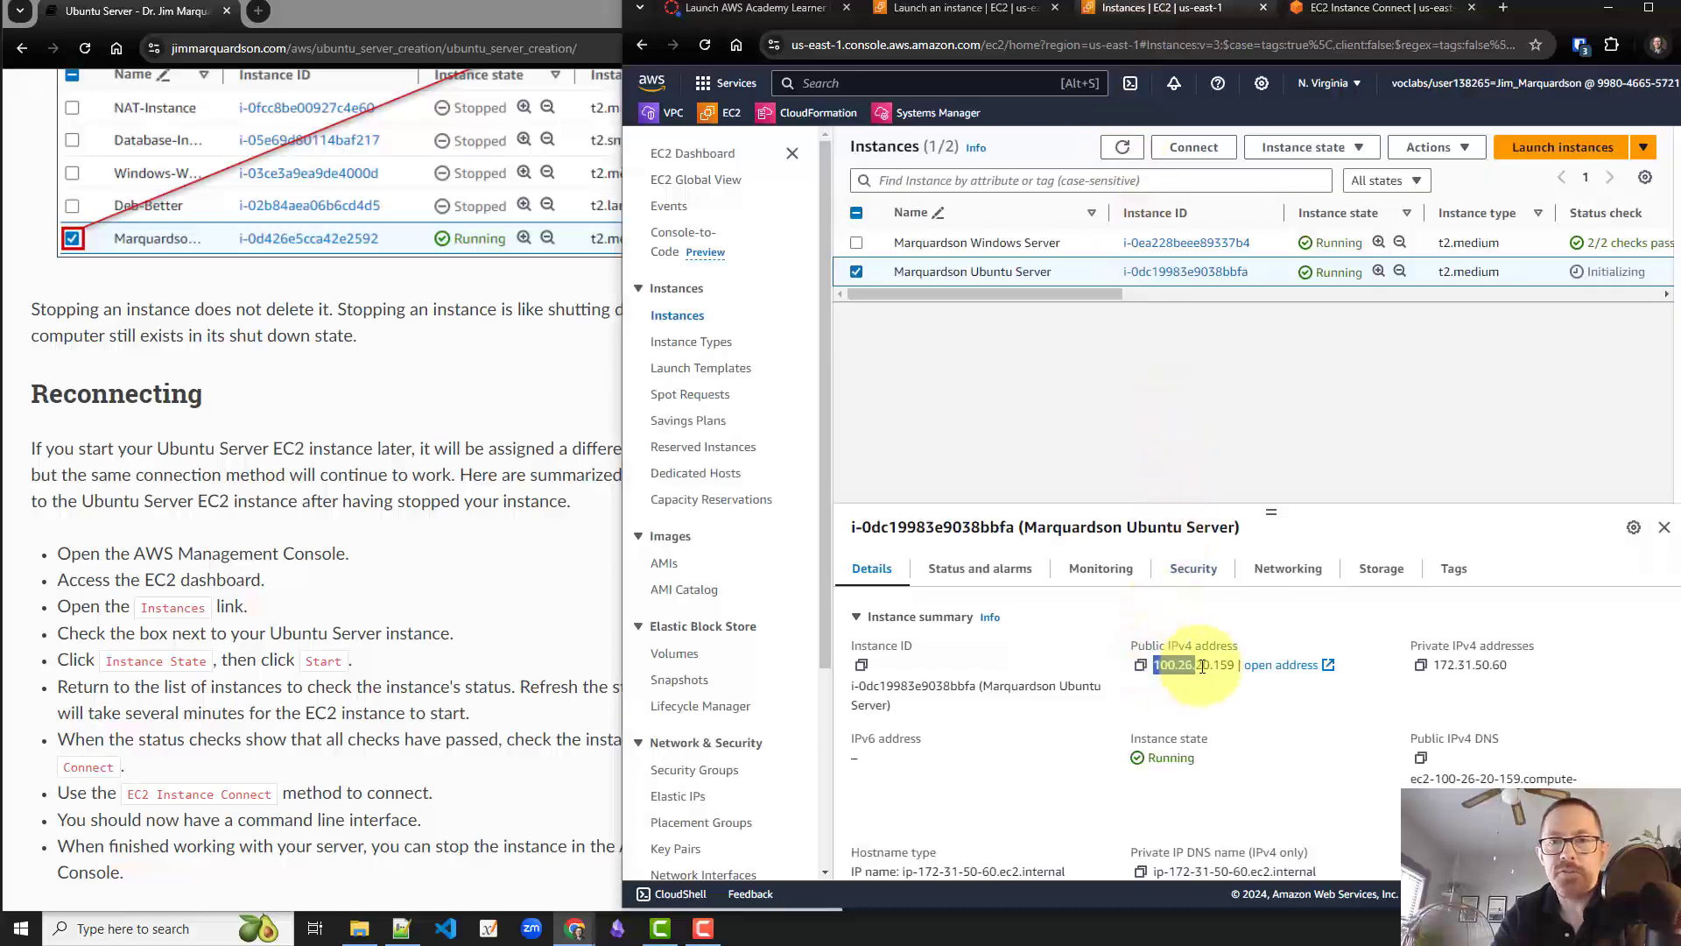
click(1231, 666)
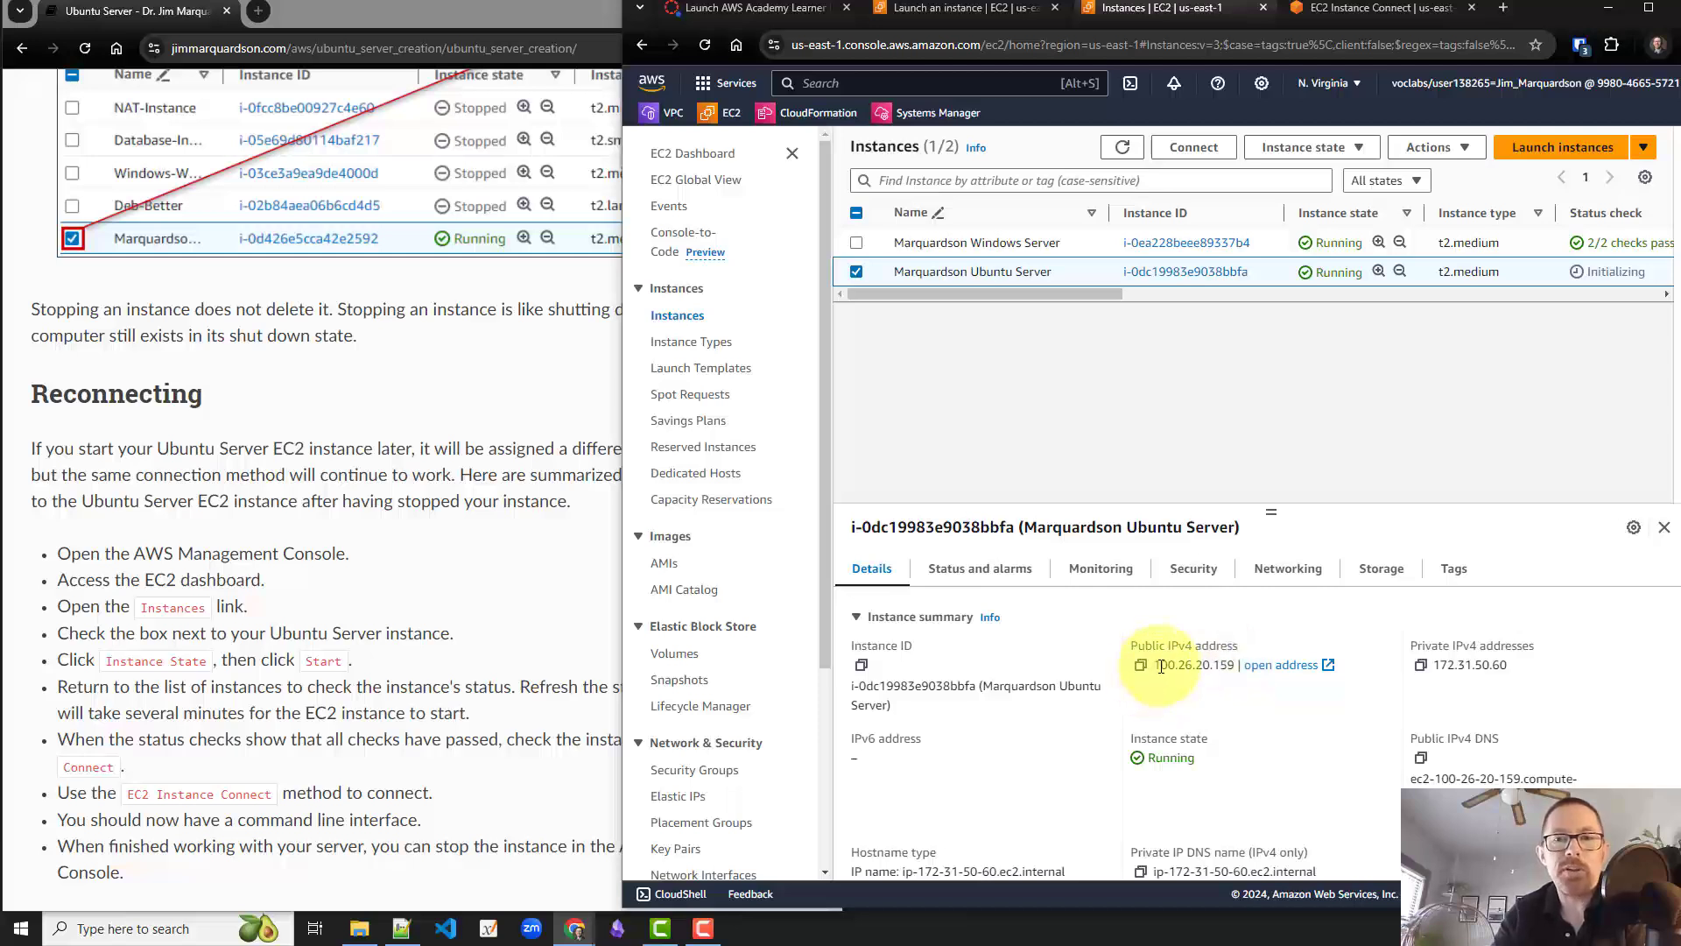
drag(1161, 667, 1216, 666)
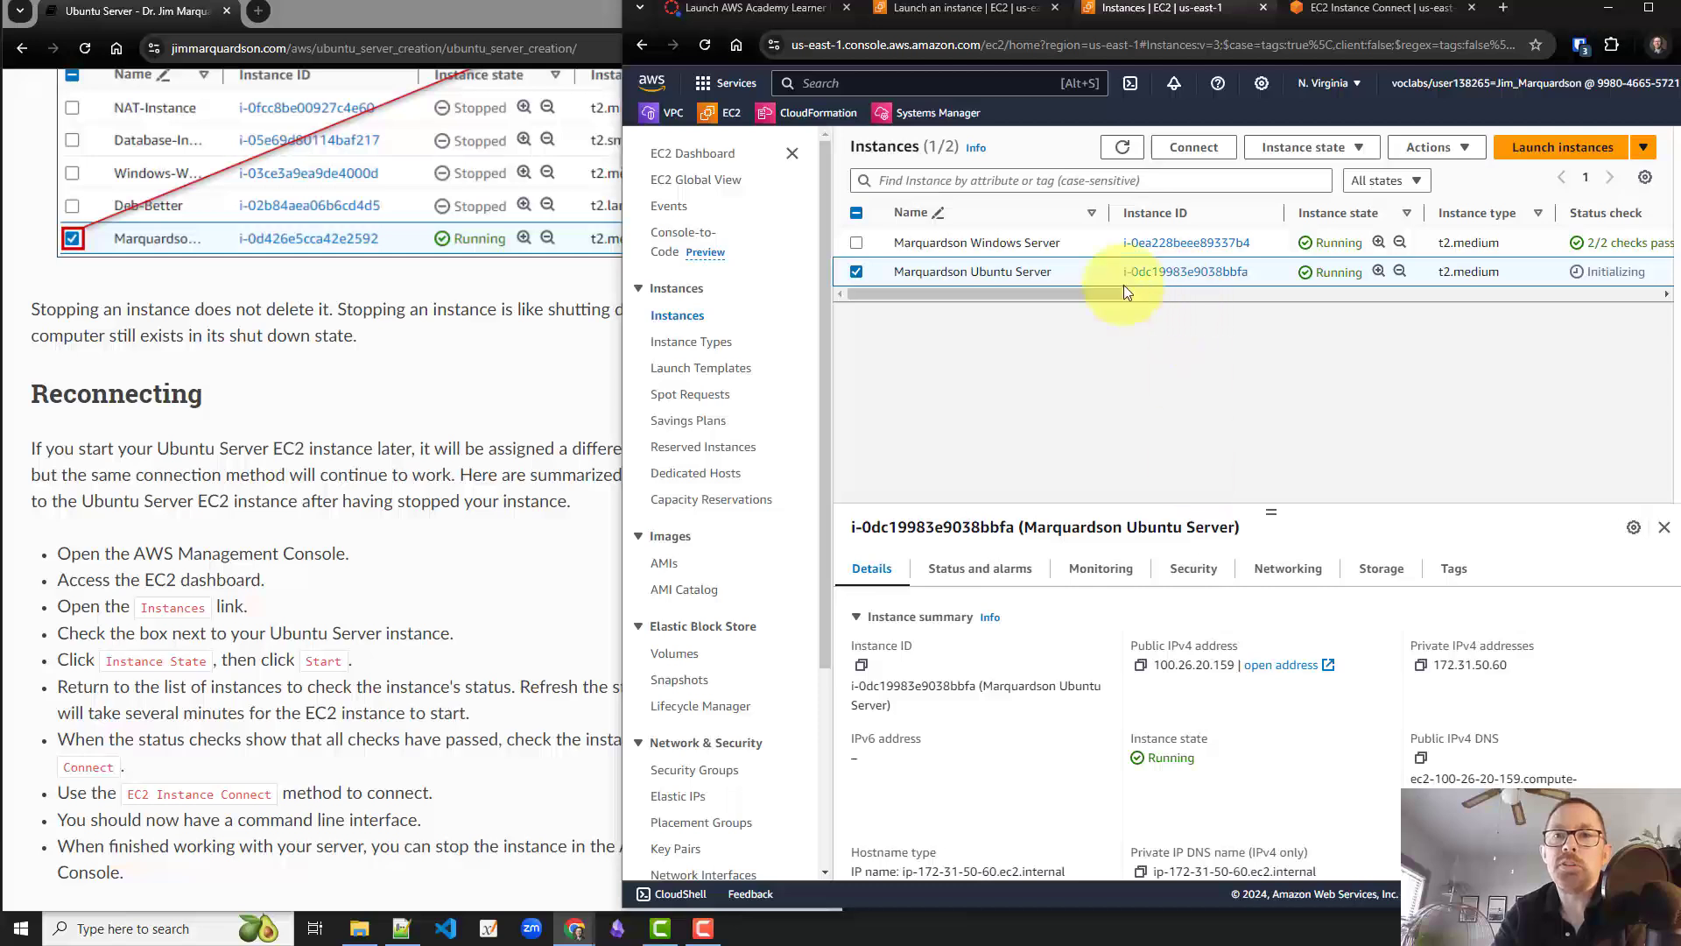
Close the Ubuntu terminal session and refresh the instance list to update the Ubuntu Server's status check.
click(1126, 154)
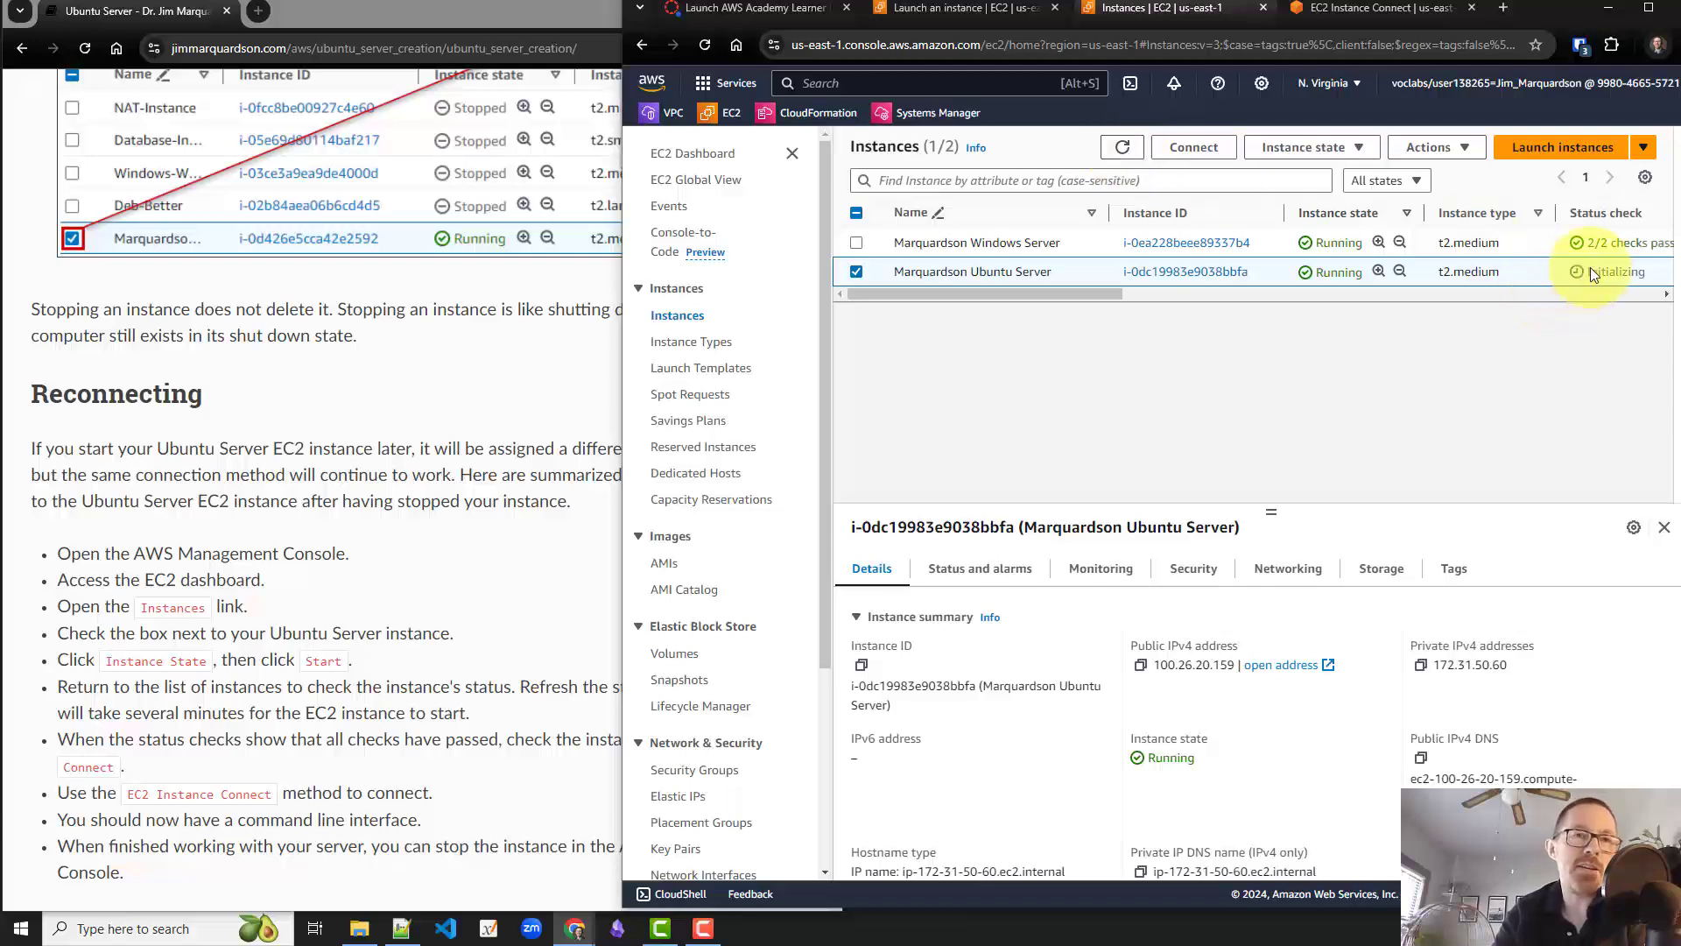
click(1471, 8)
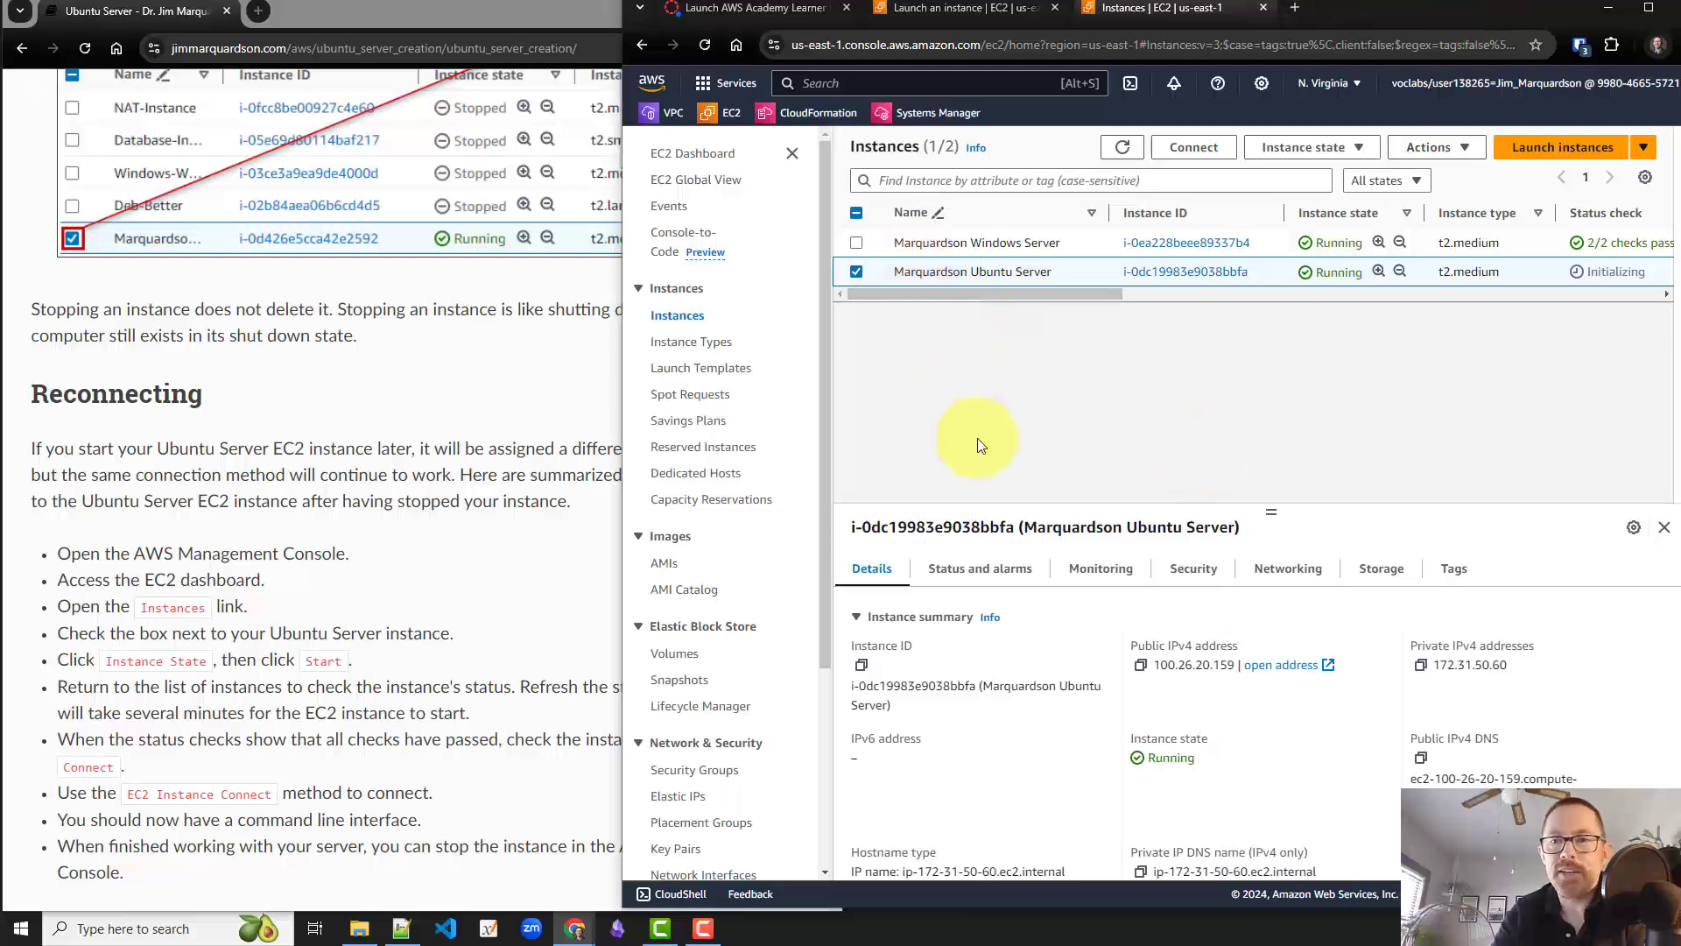
scroll(1094, 732, down, 1)
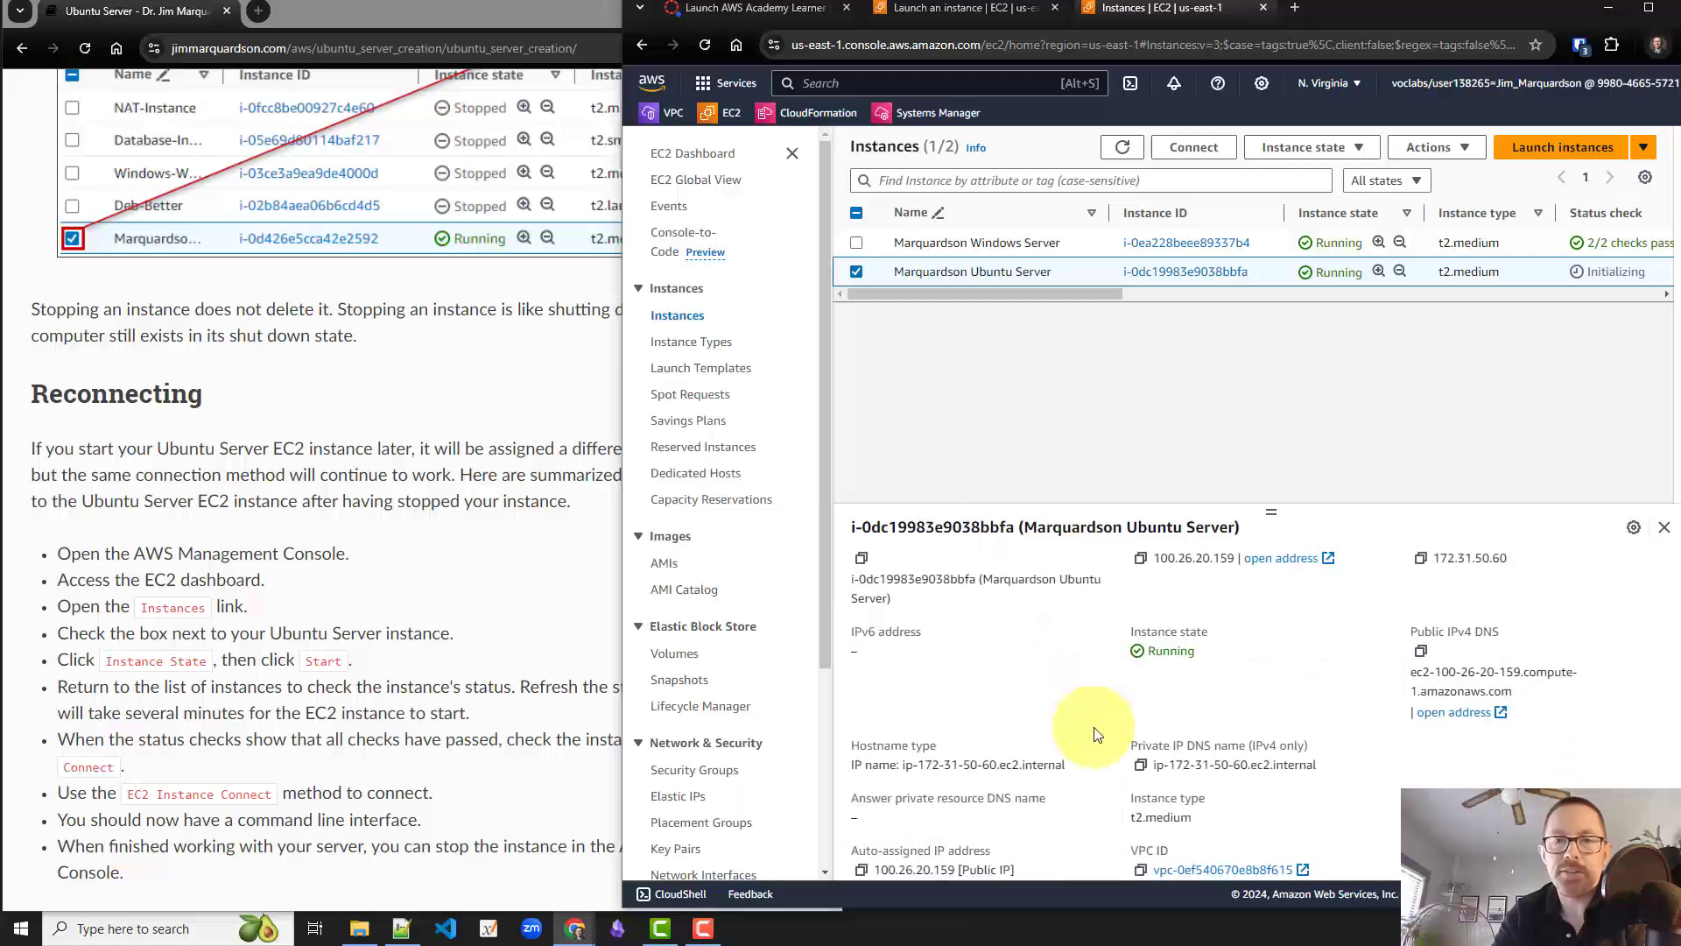
scroll(1095, 734, down, 3)
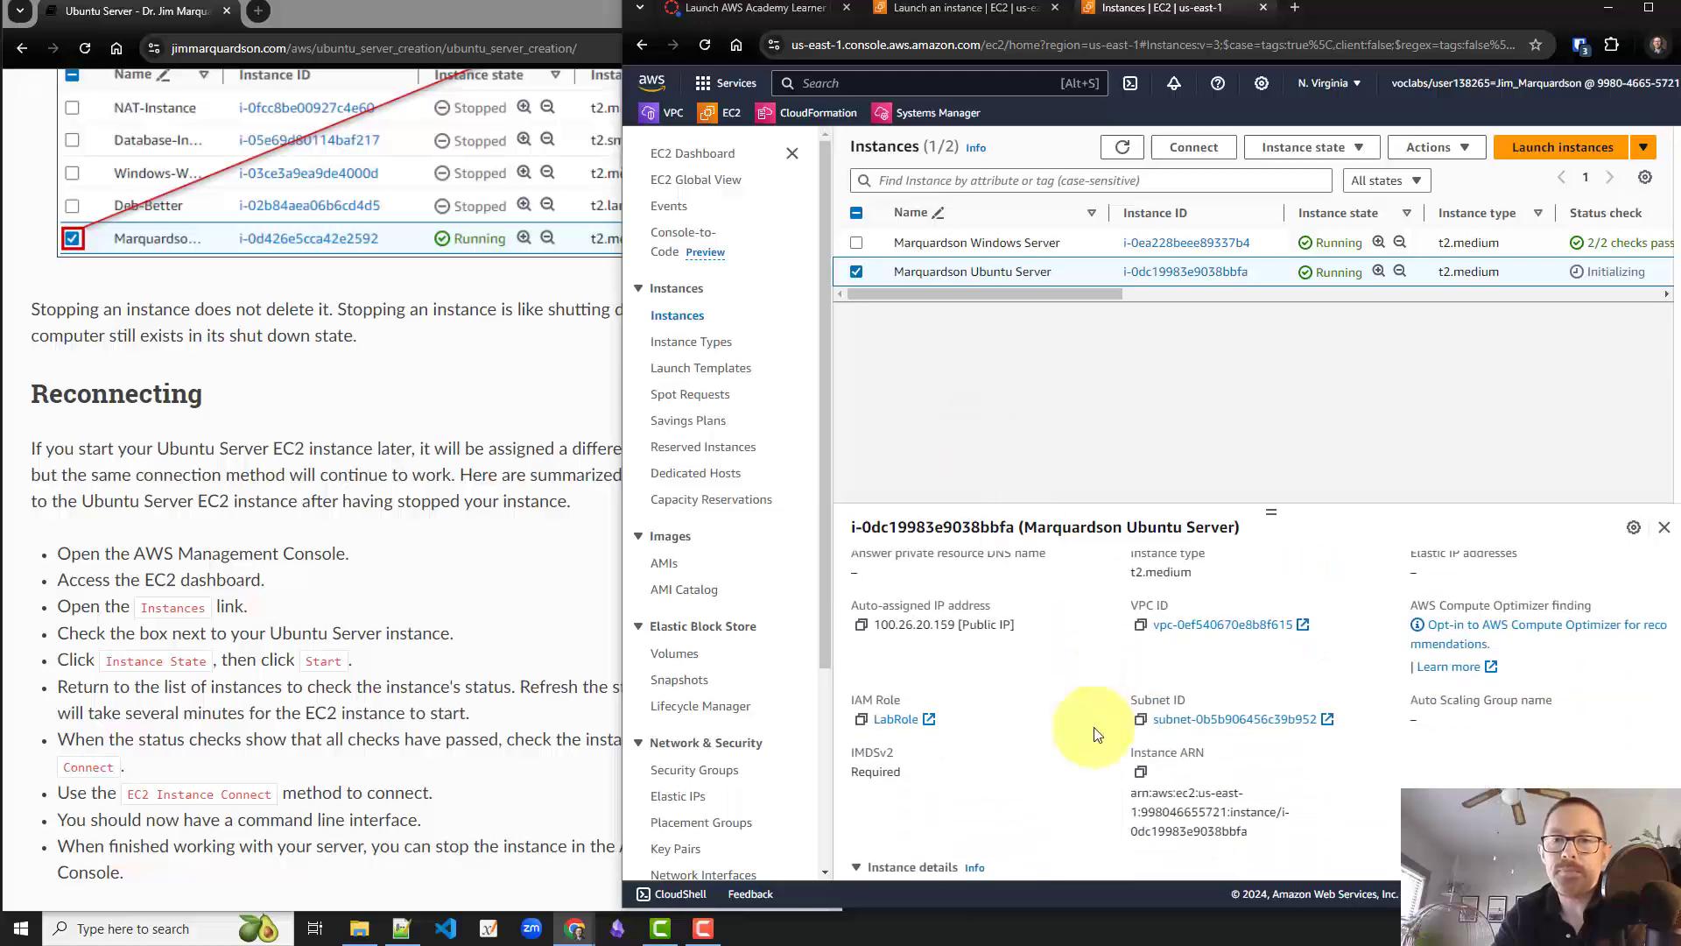
scroll(1094, 726, up, 4)
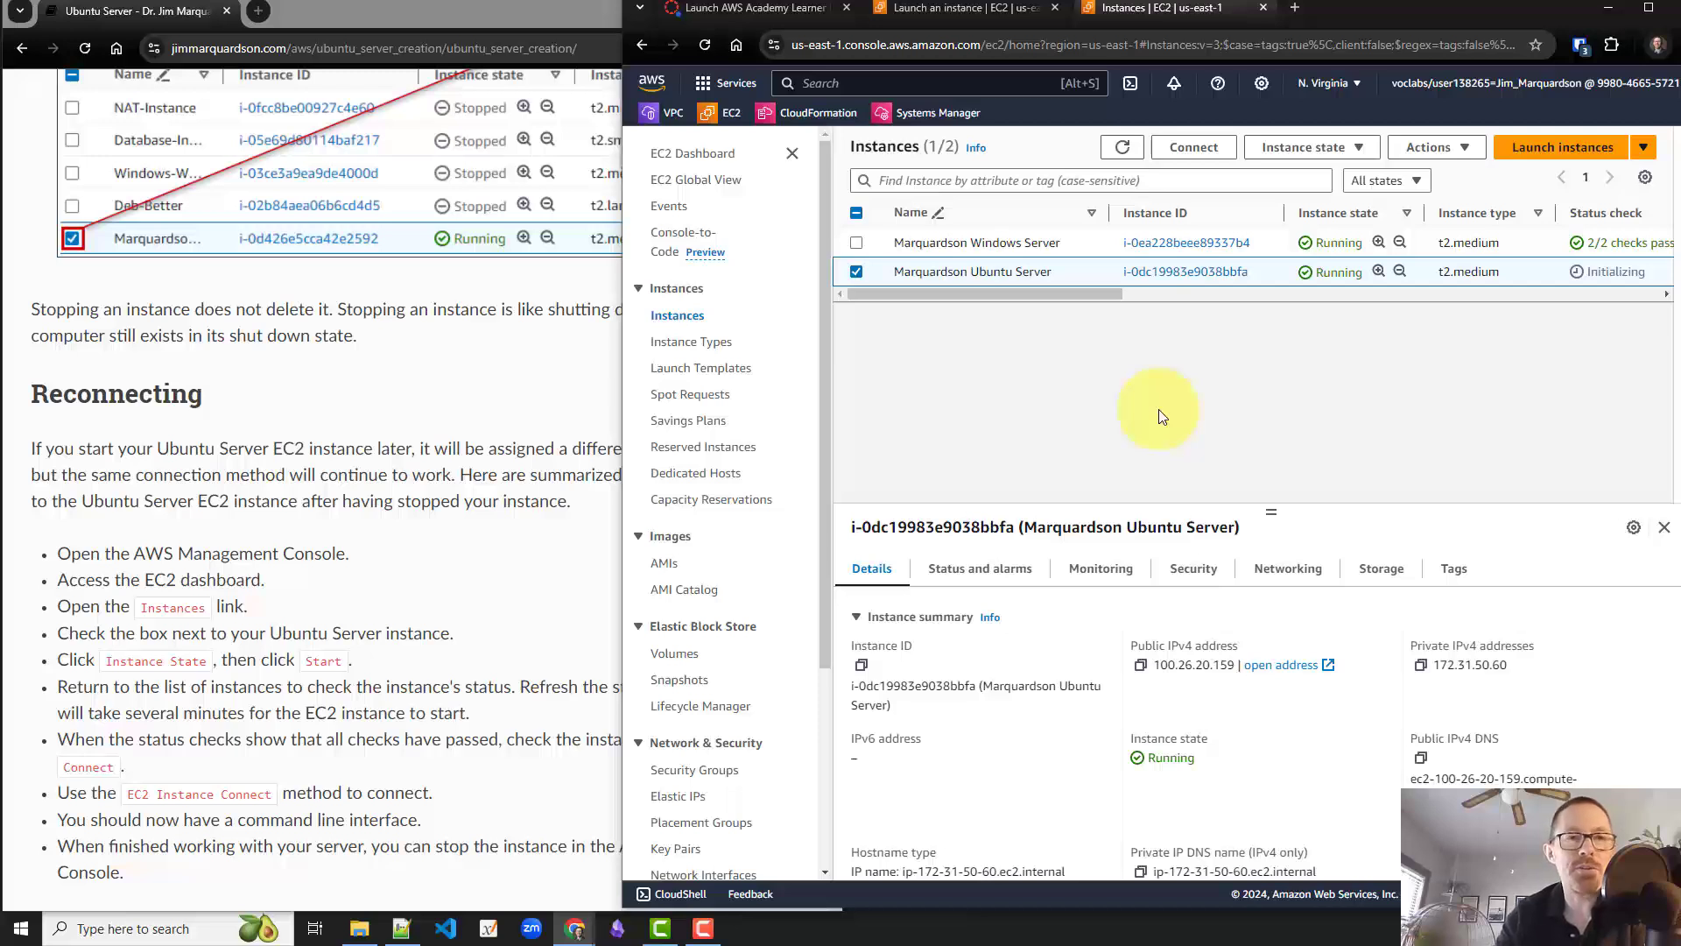
click(1122, 149)
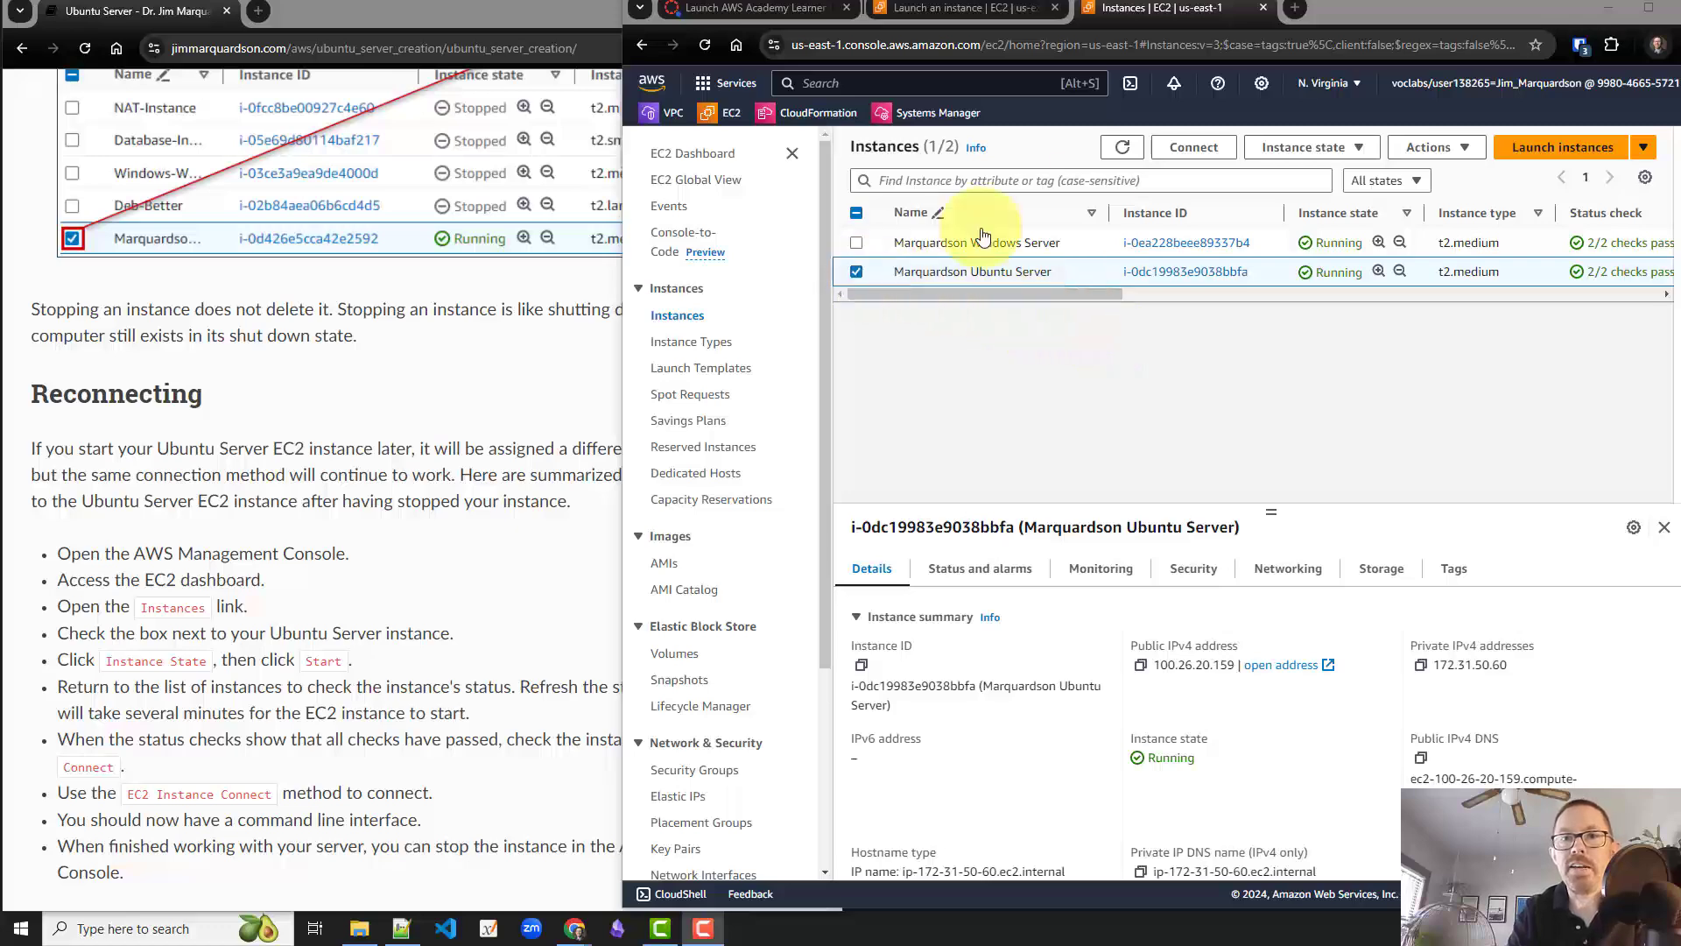
Connect to the Ubuntu Server through EC2 Instance Connect with the username ubuntu.
click(1178, 149)
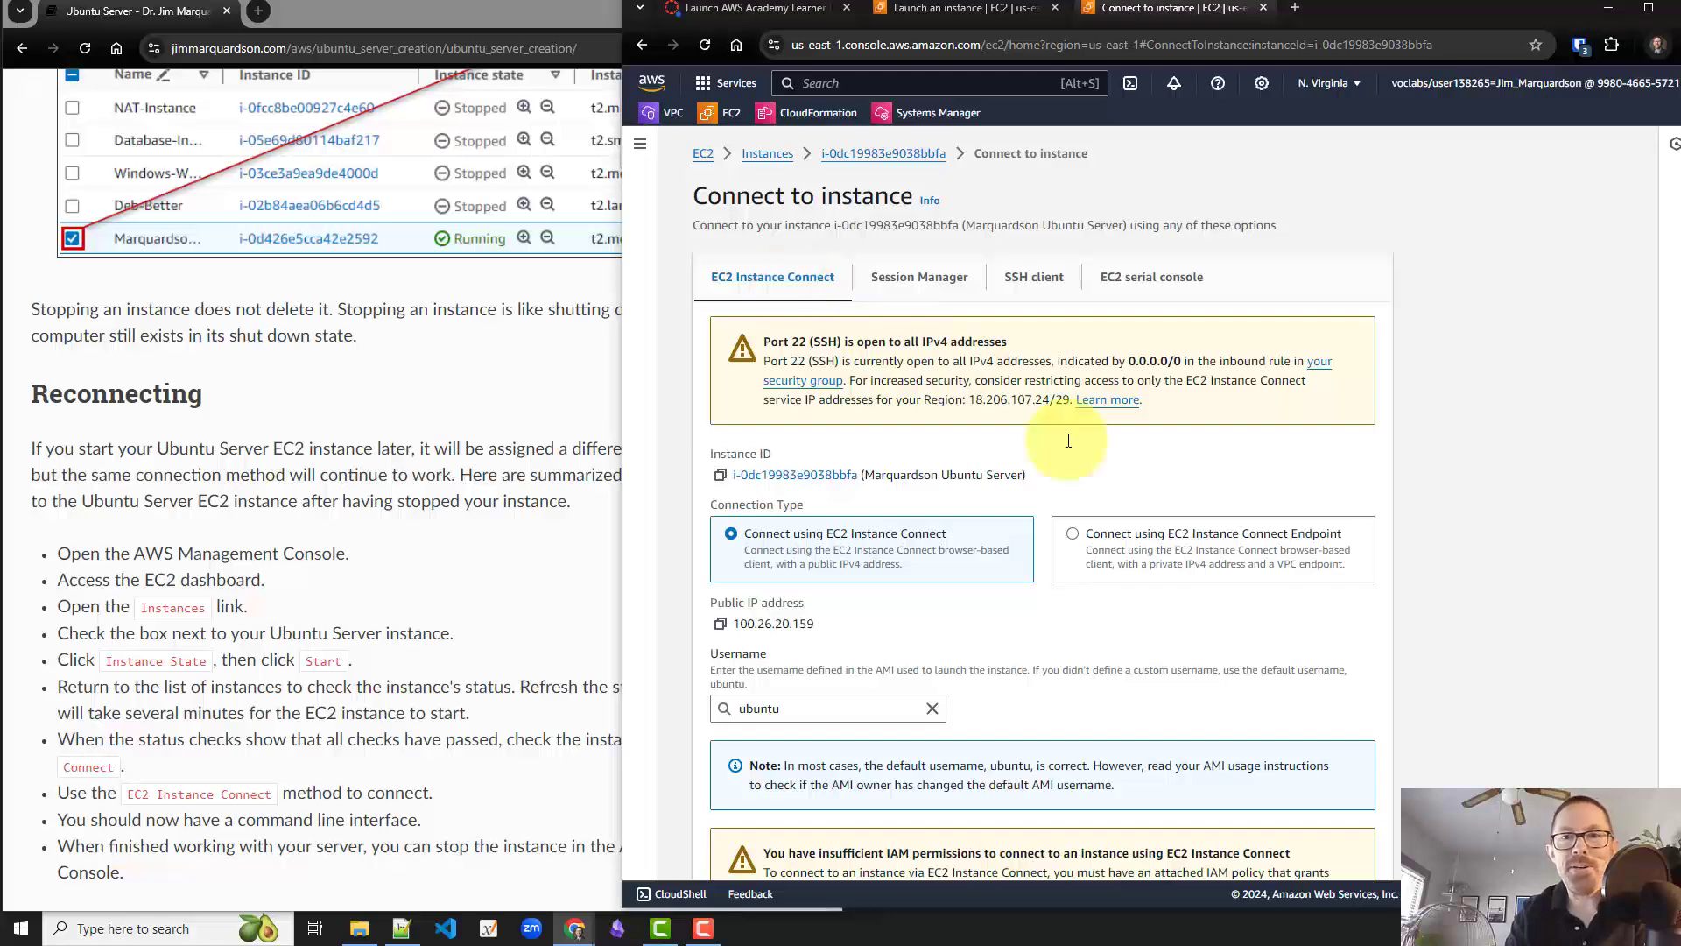
scroll(1077, 438, down, 3)
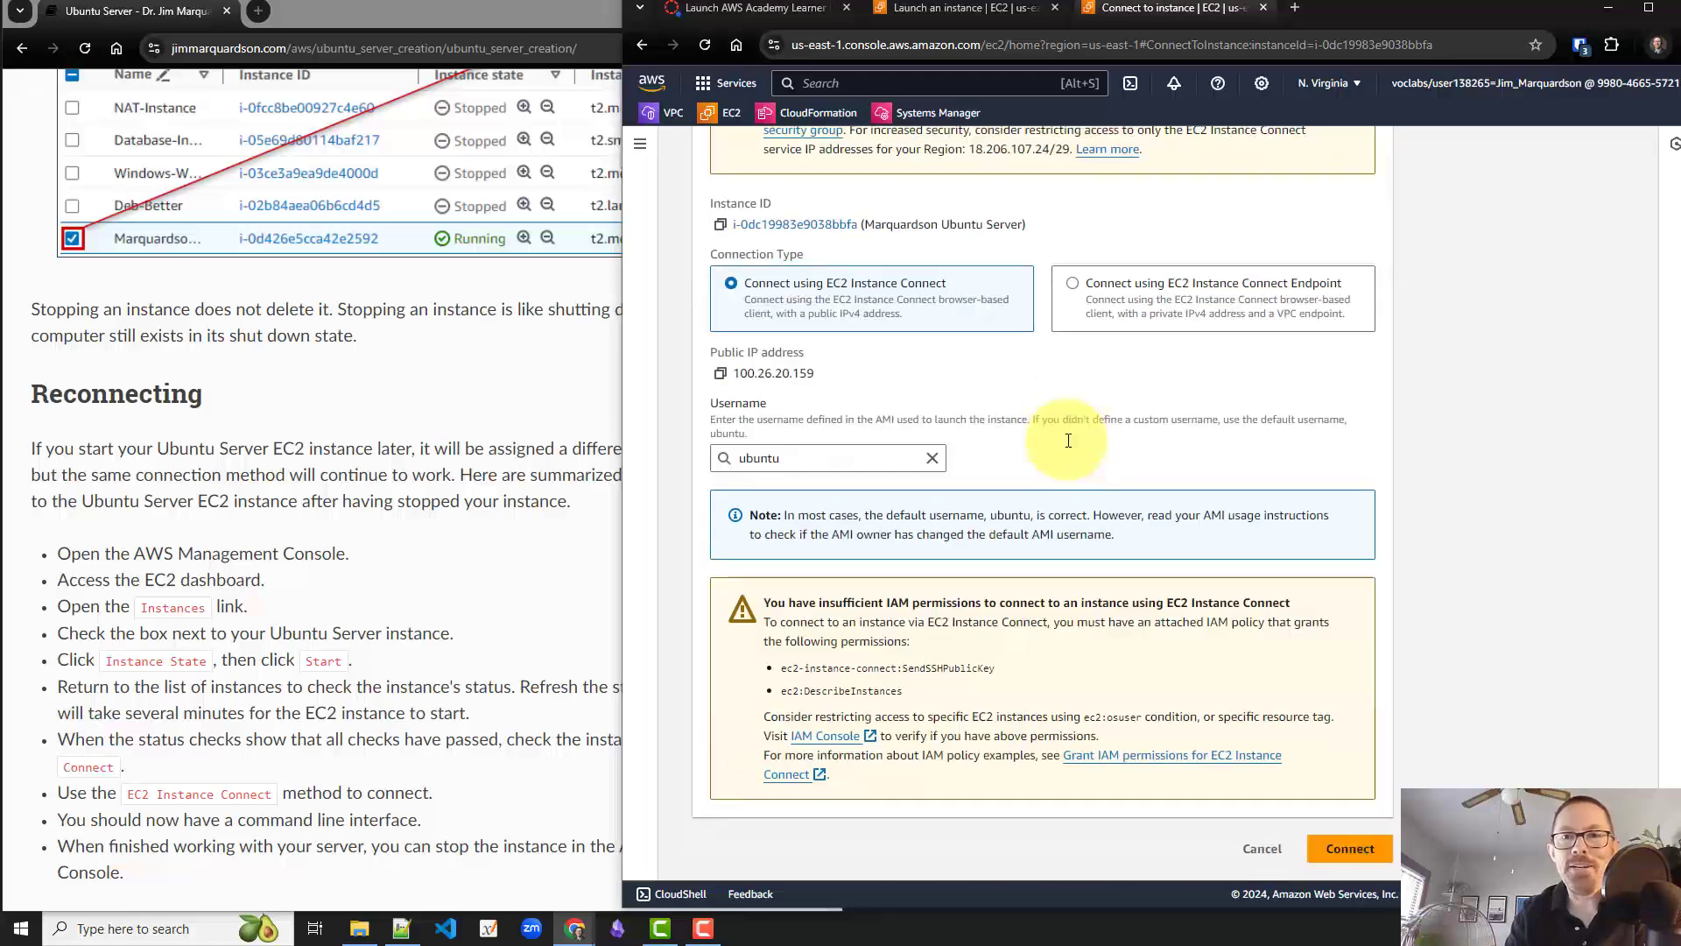
click(1350, 853)
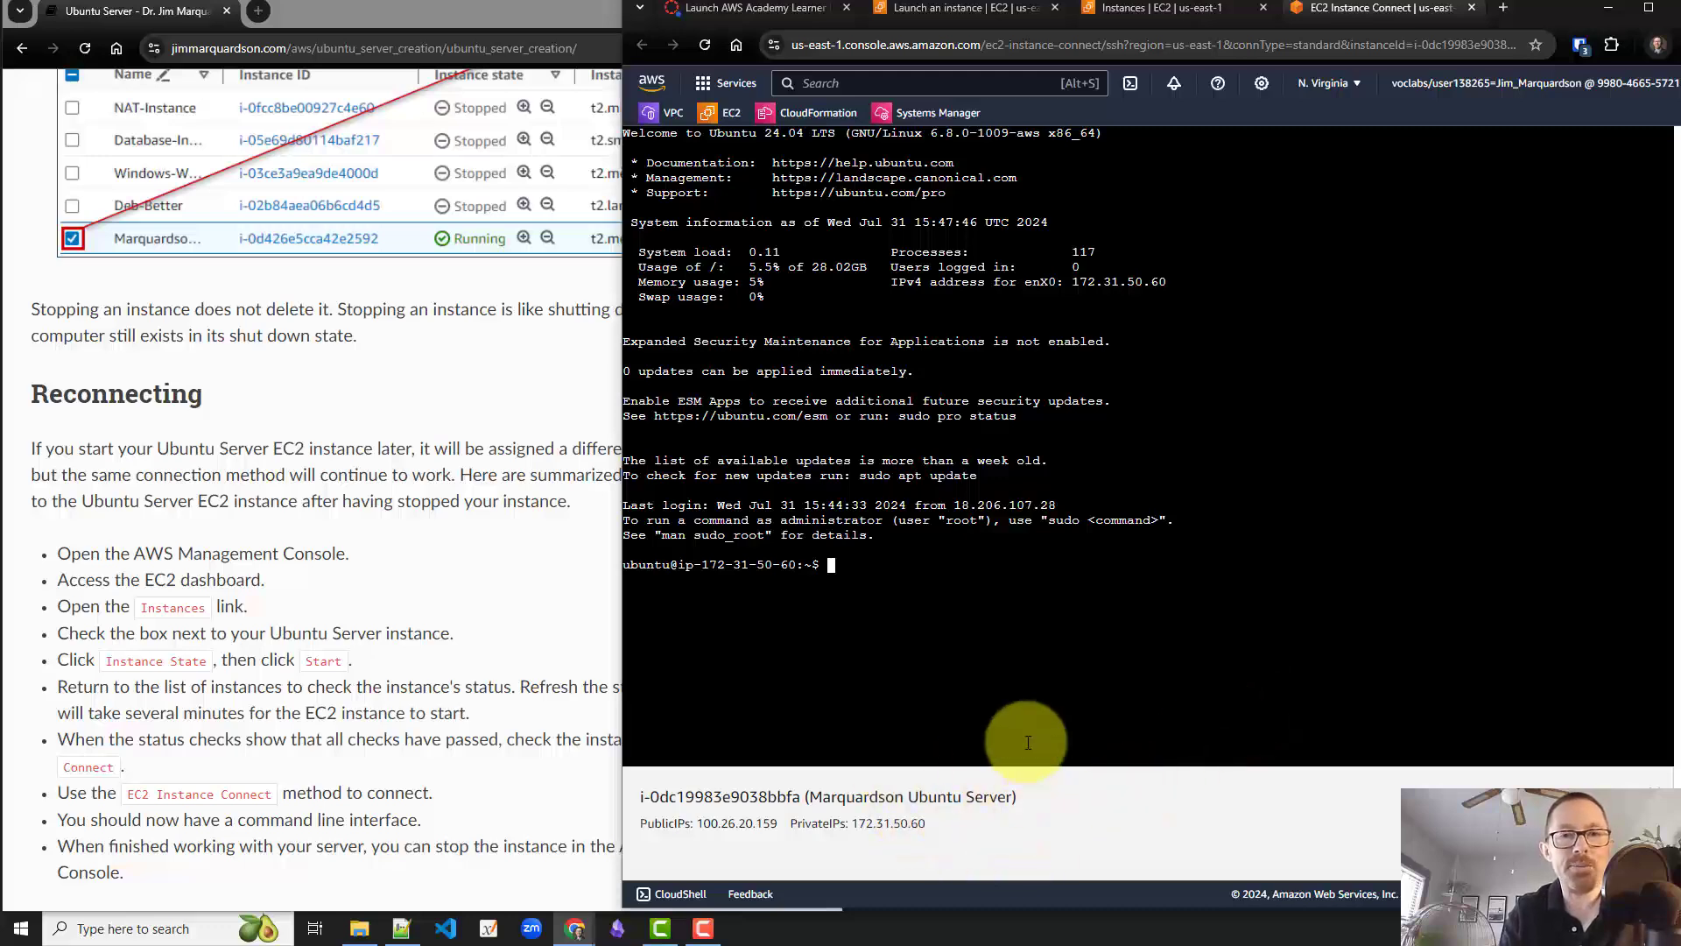
Read the exercise's Reconnecting instructions and Learning Checkpoint, and close the Ubuntu Server's terminal session.
scroll(513, 667, down, 5)
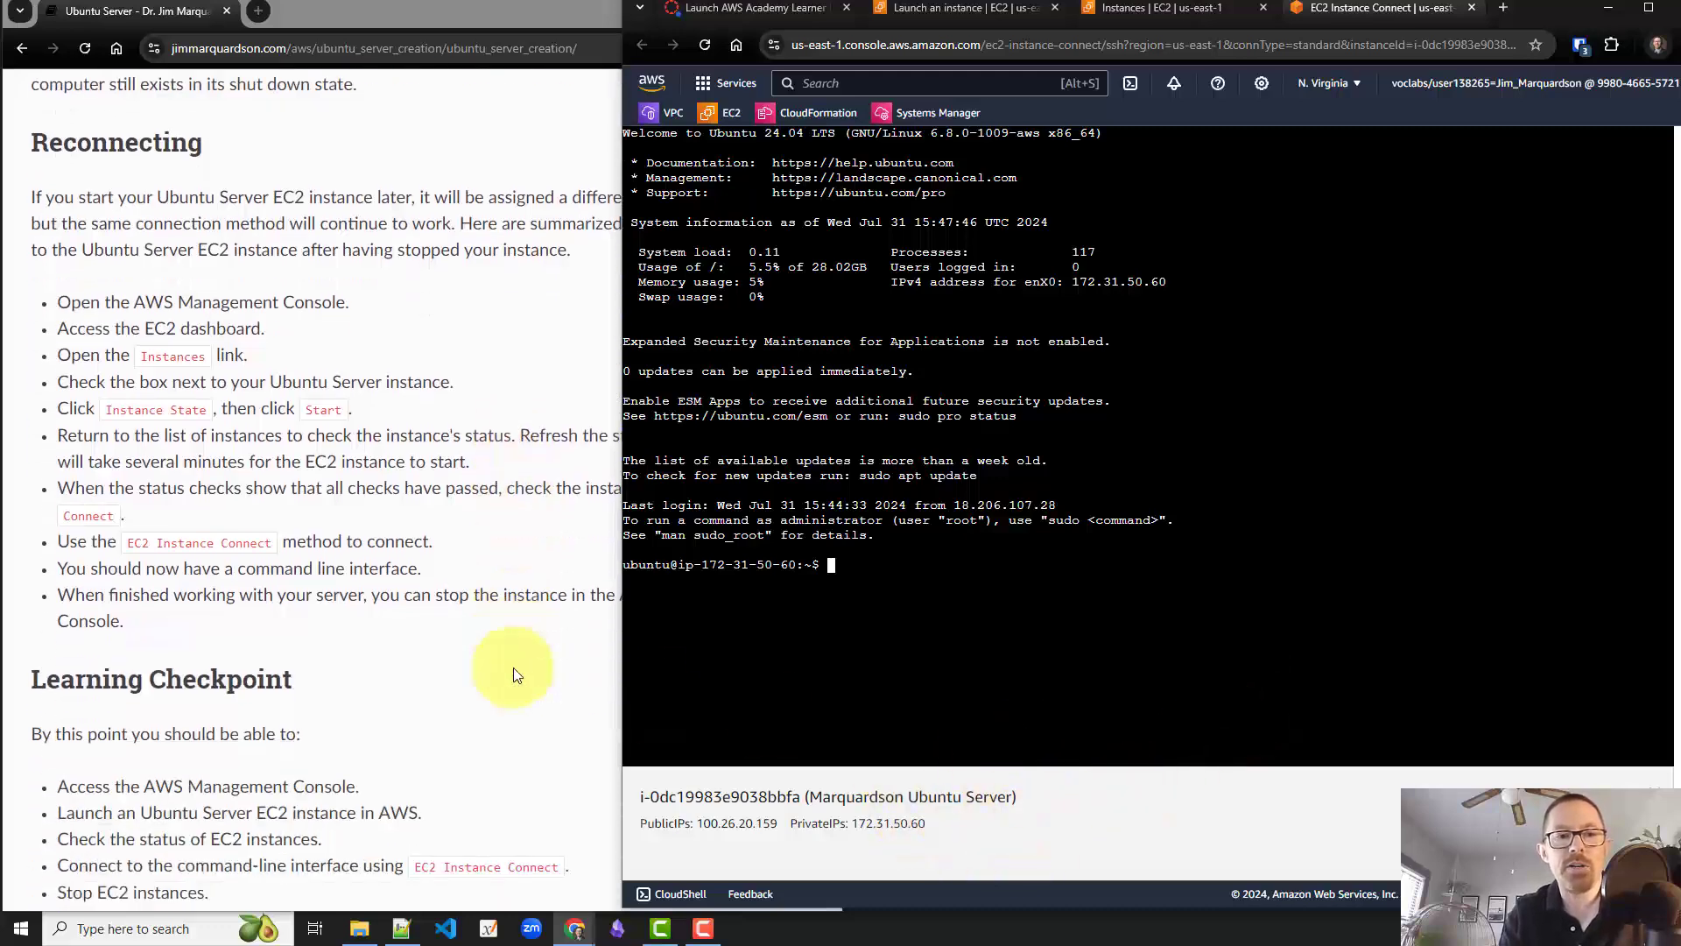
scroll(513, 667, down, 1)
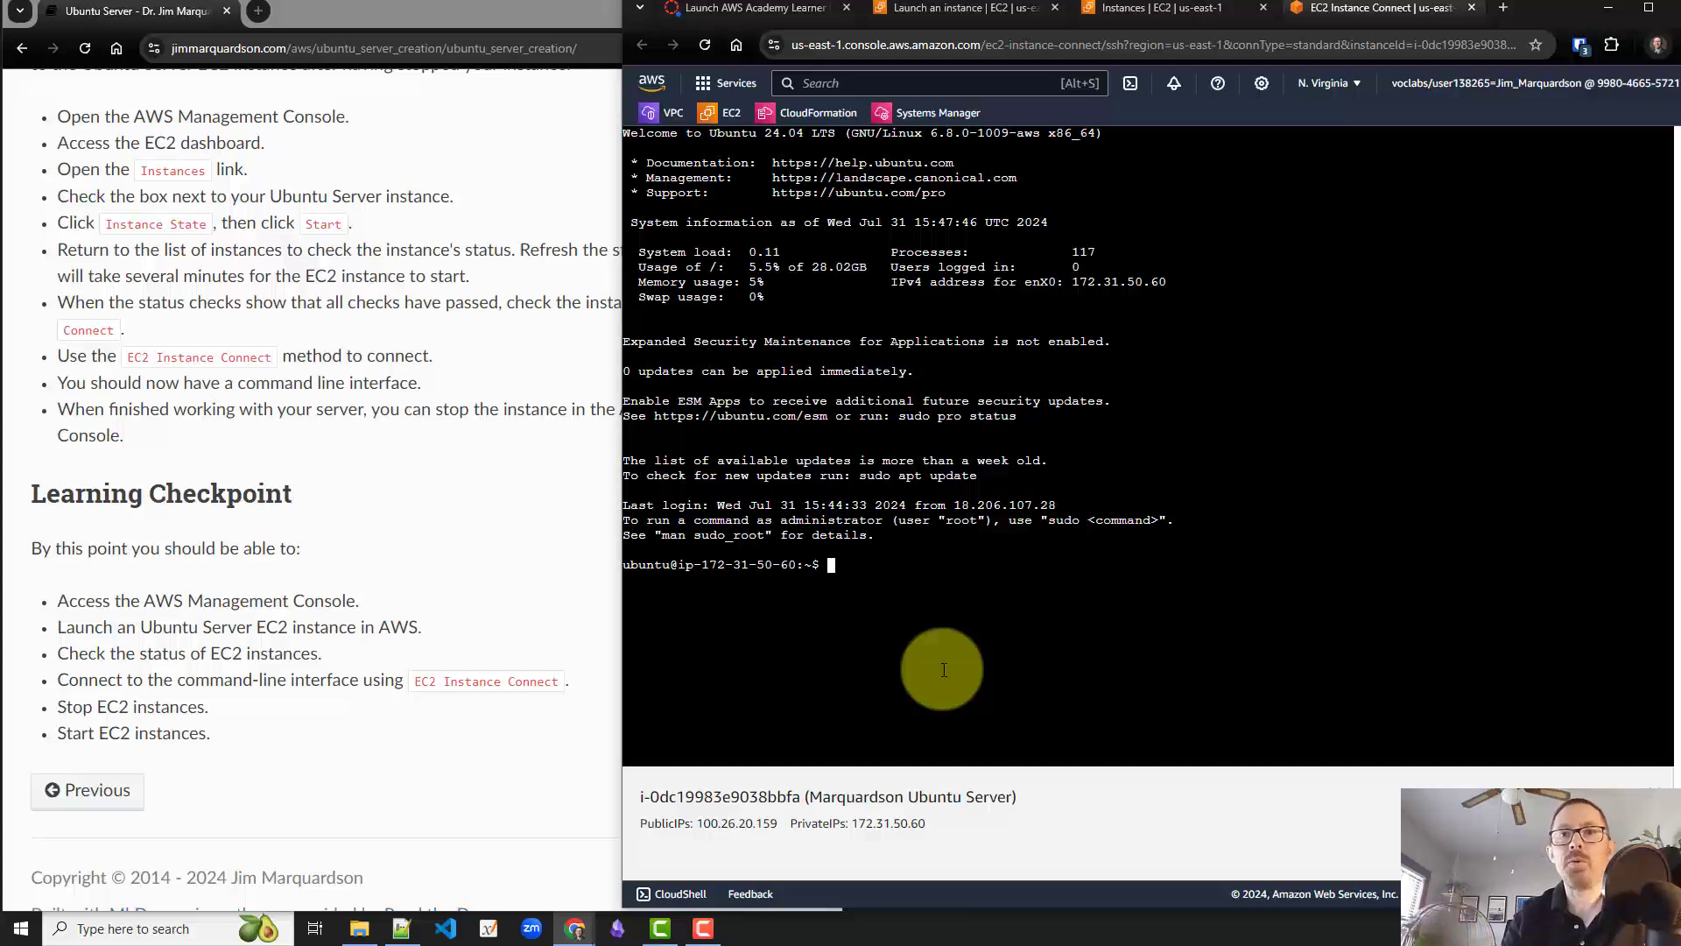
click(1473, 9)
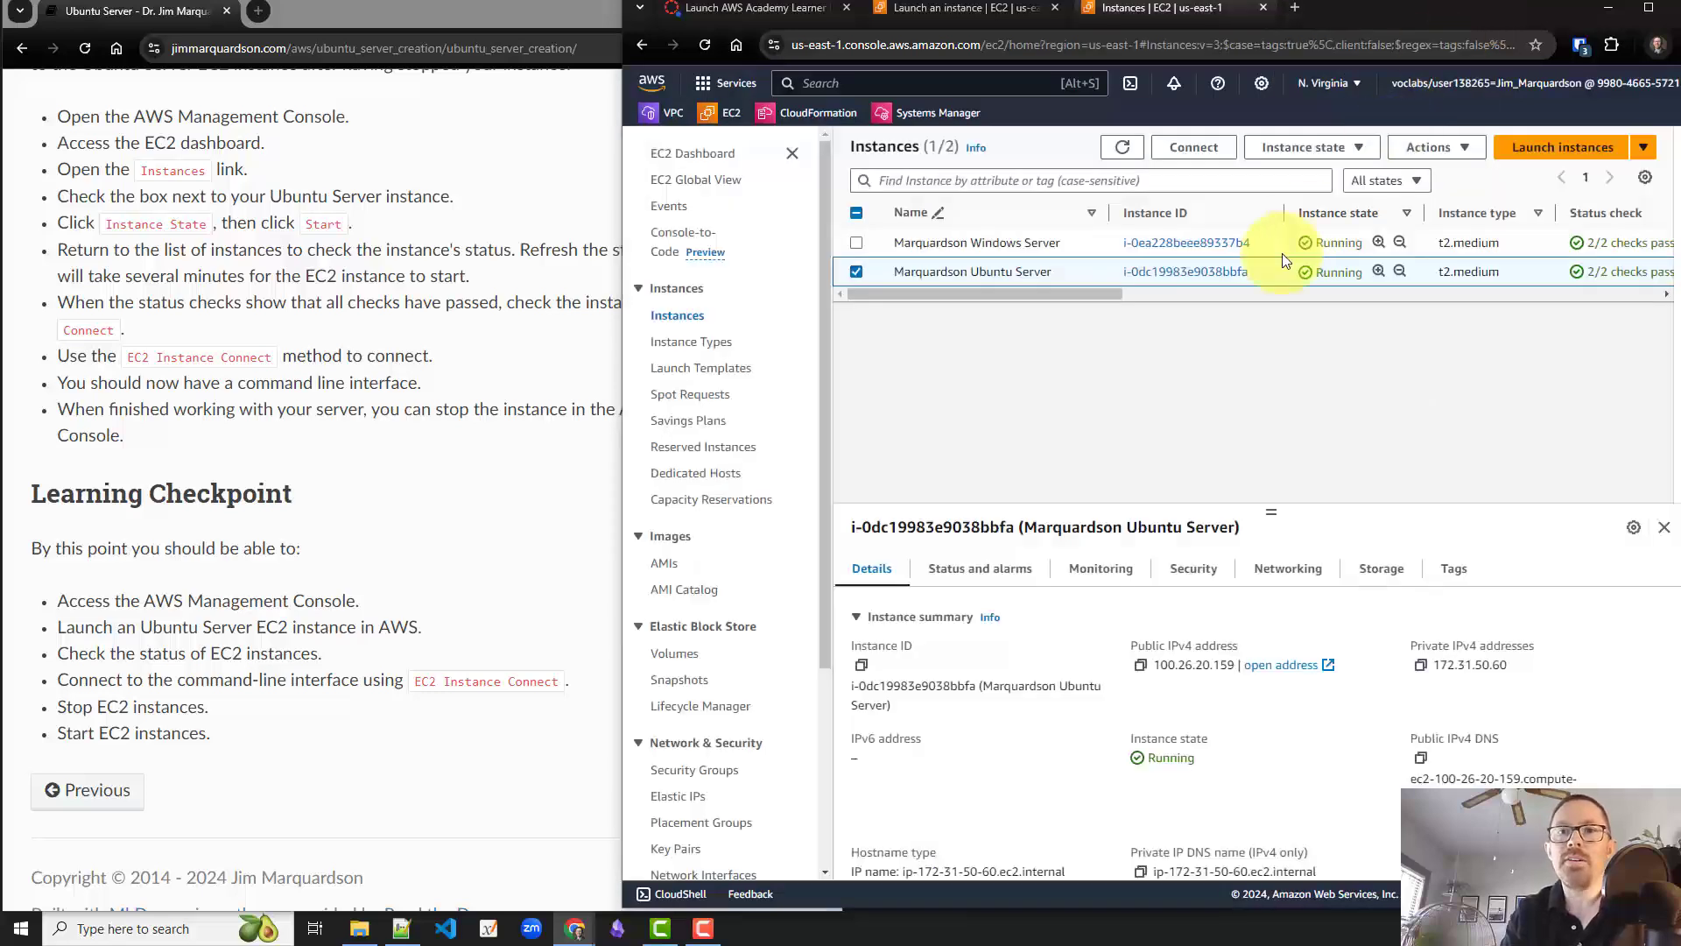
Review the state-change options offered for the Ubuntu Server, such as stopping and terminating, without applying any.
click(1311, 150)
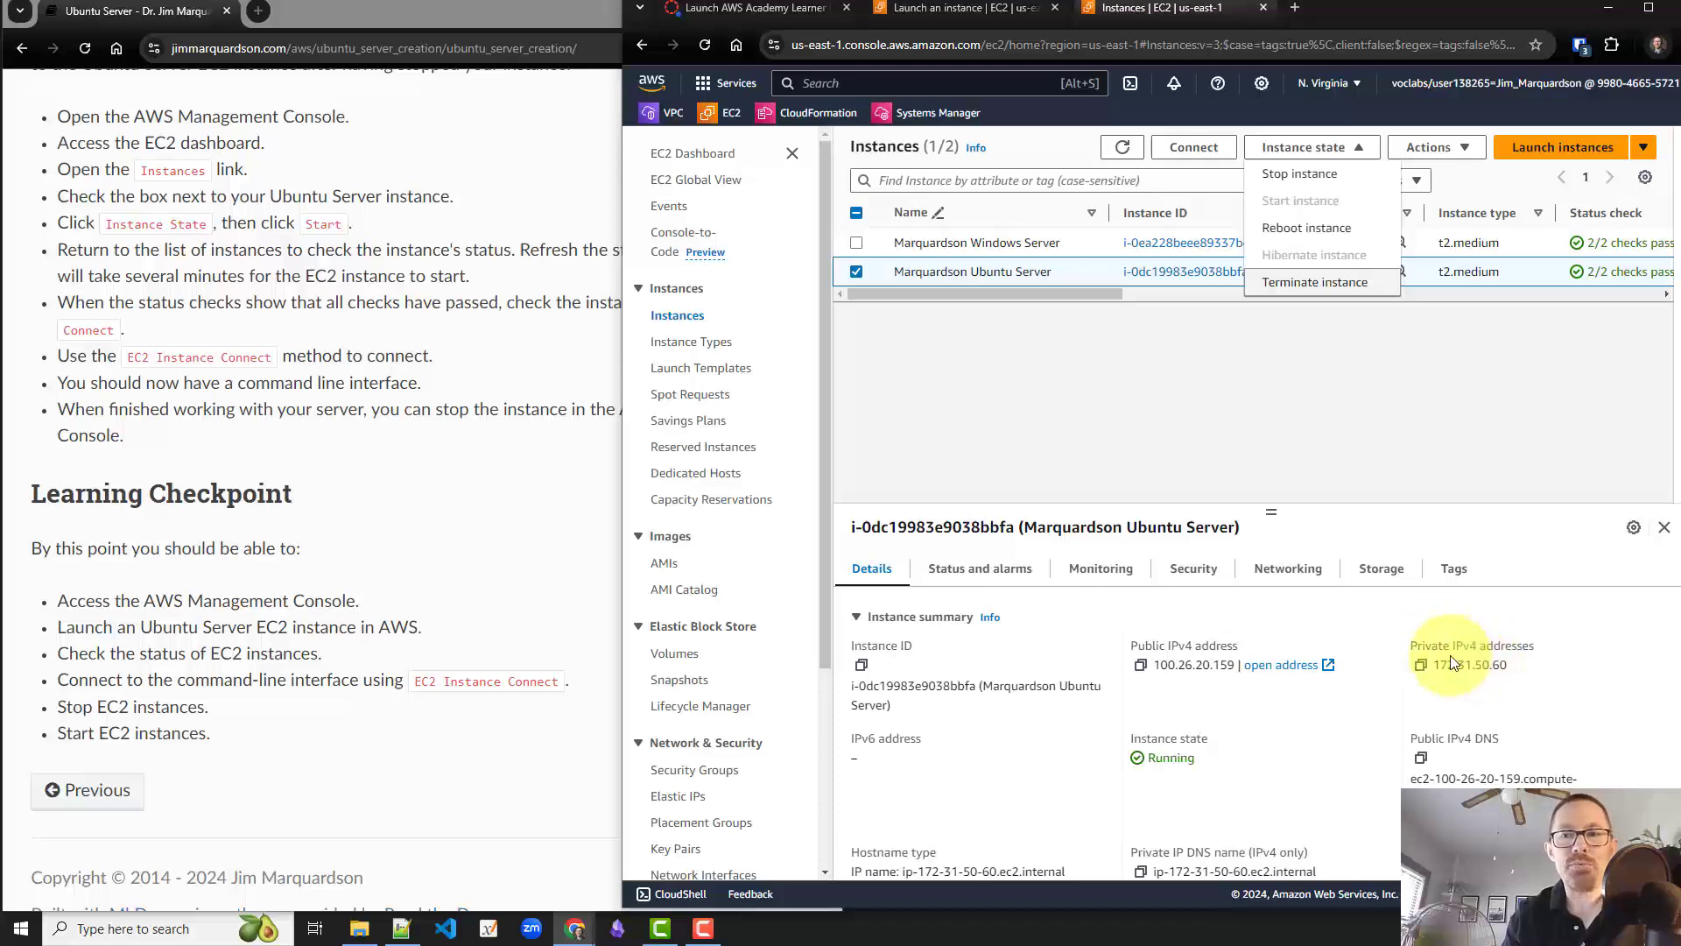
scroll(1460, 660, down, 1)
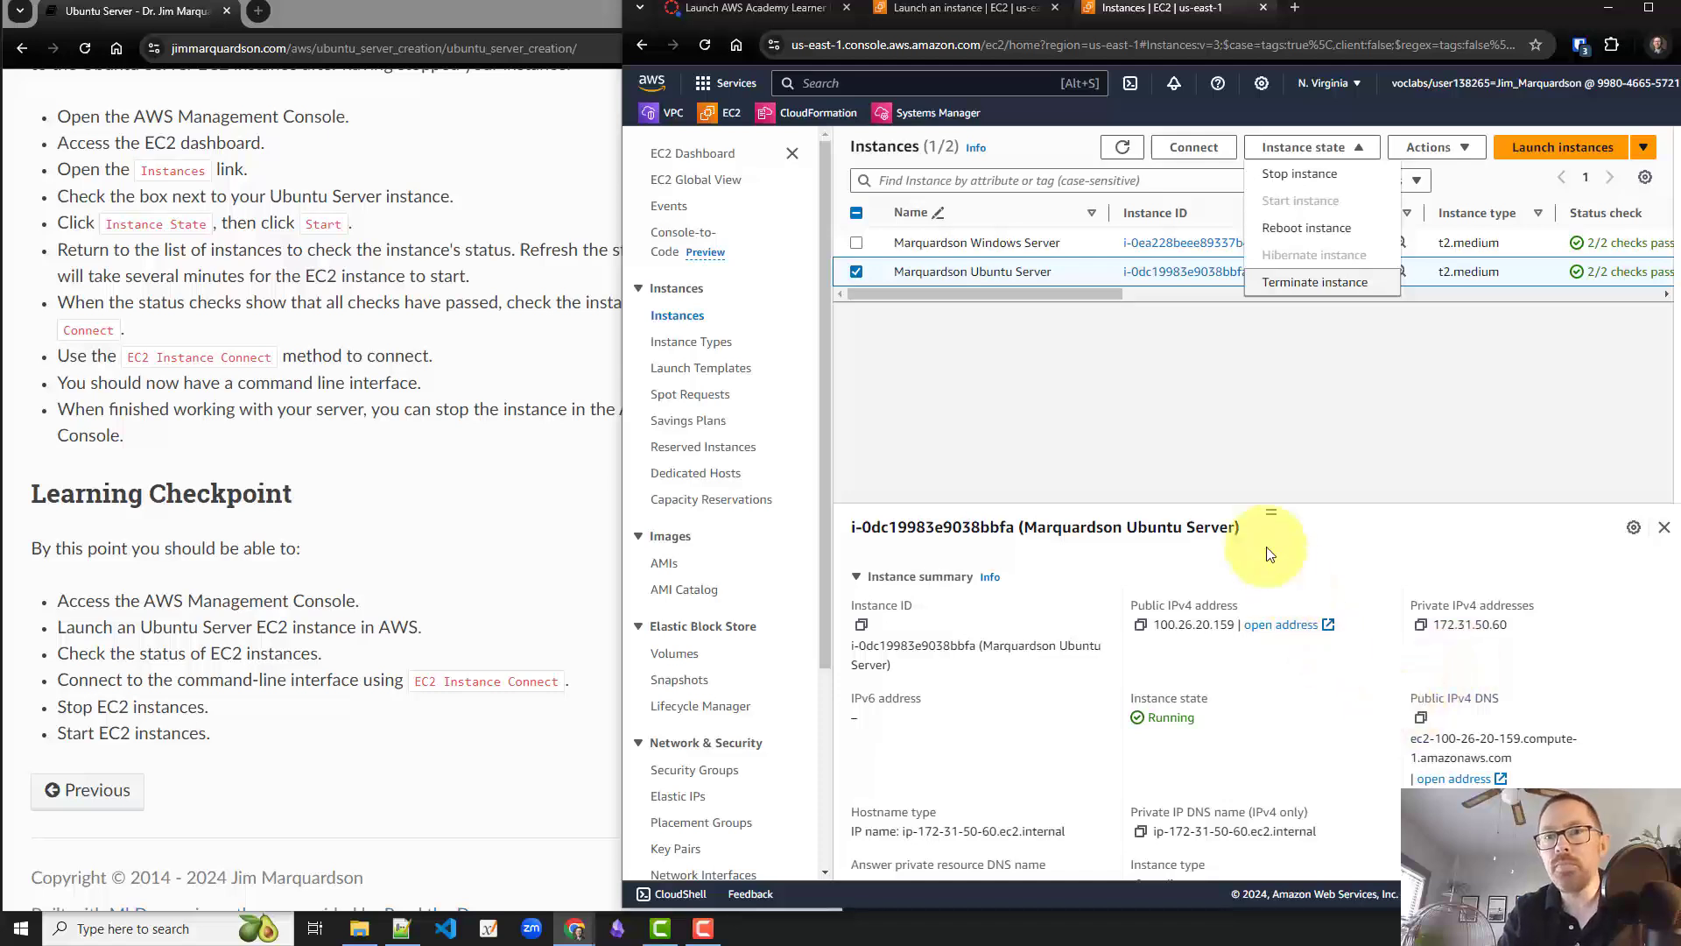
click(1158, 448)
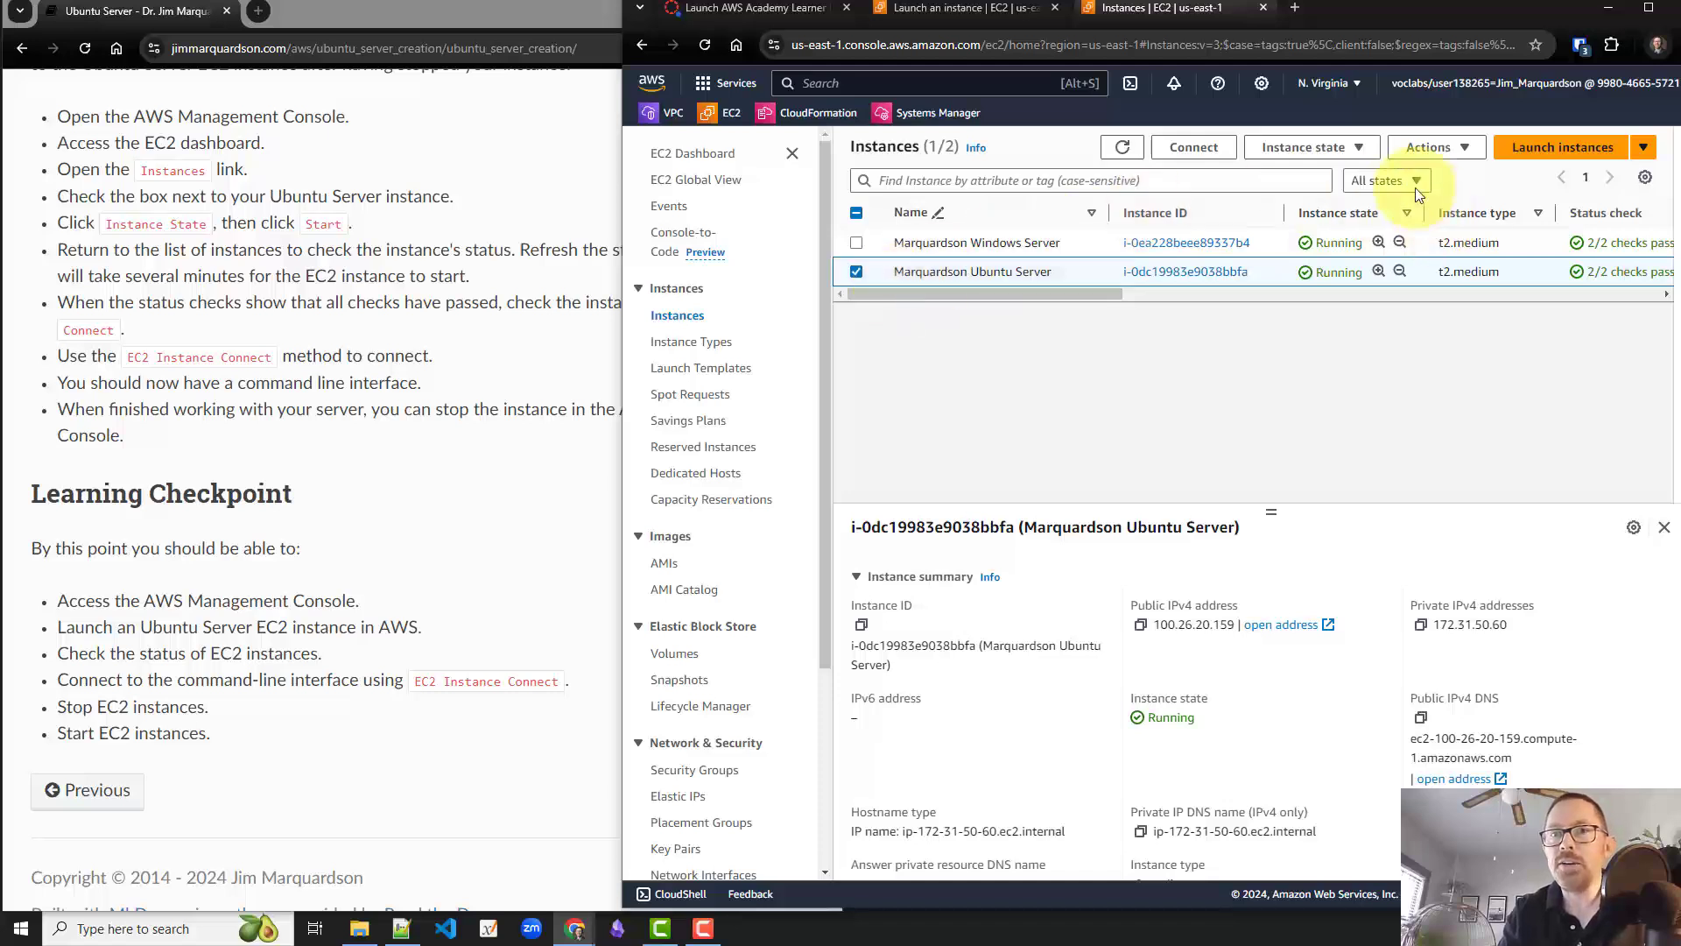
click(1363, 151)
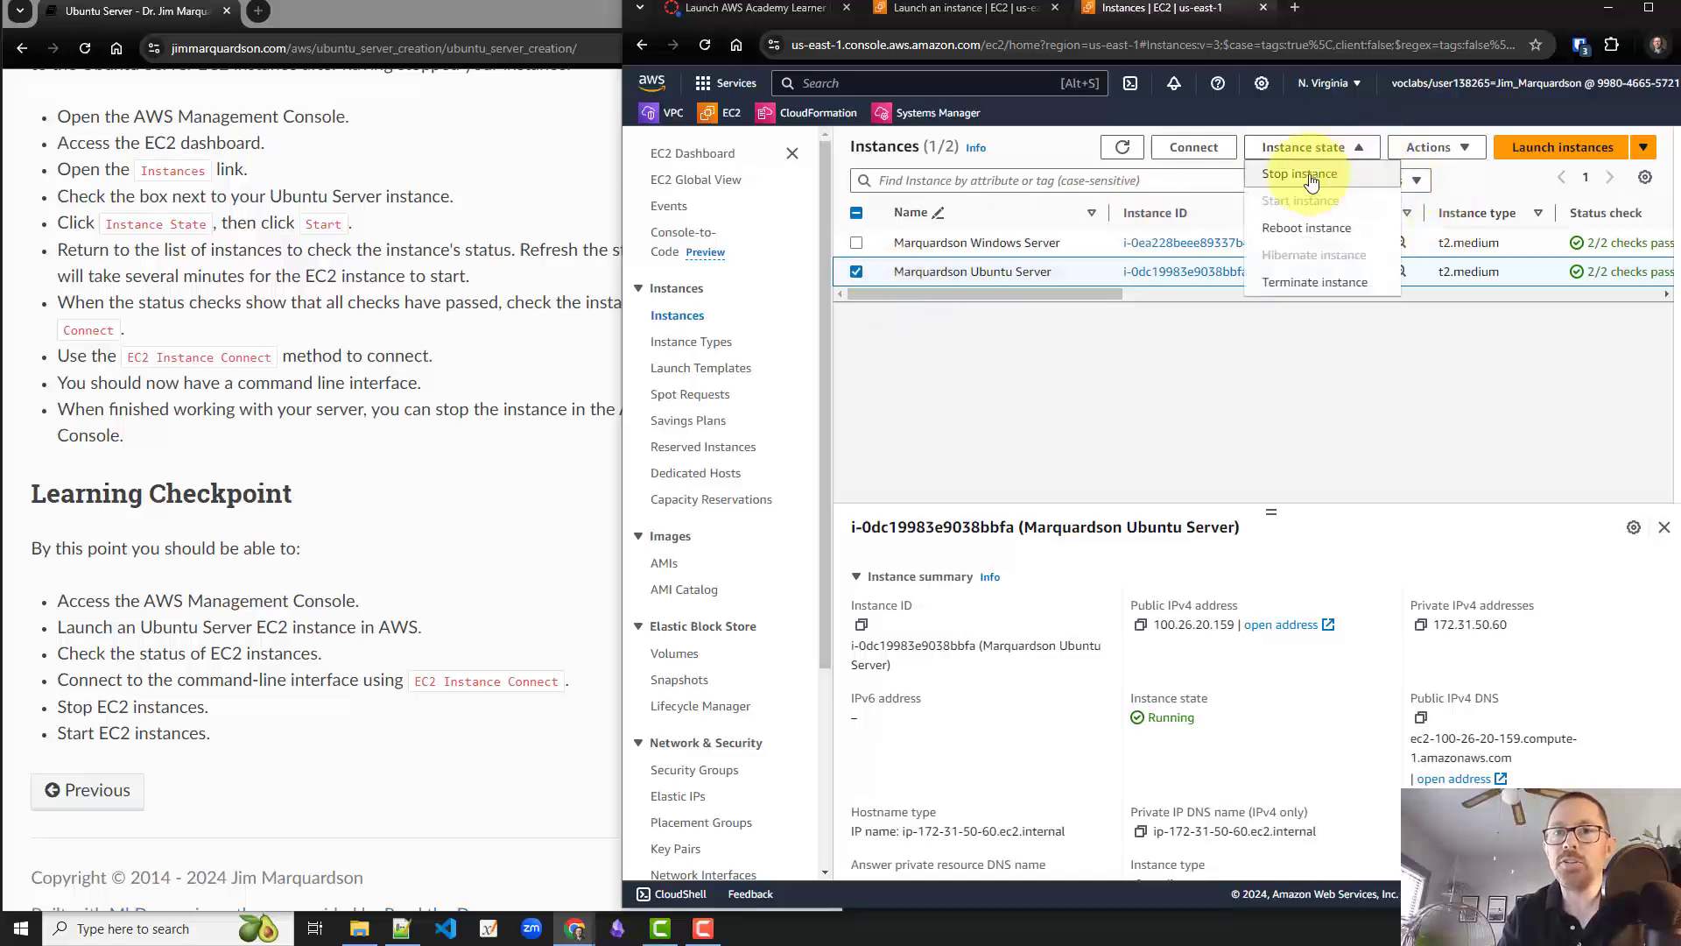
click(1138, 360)
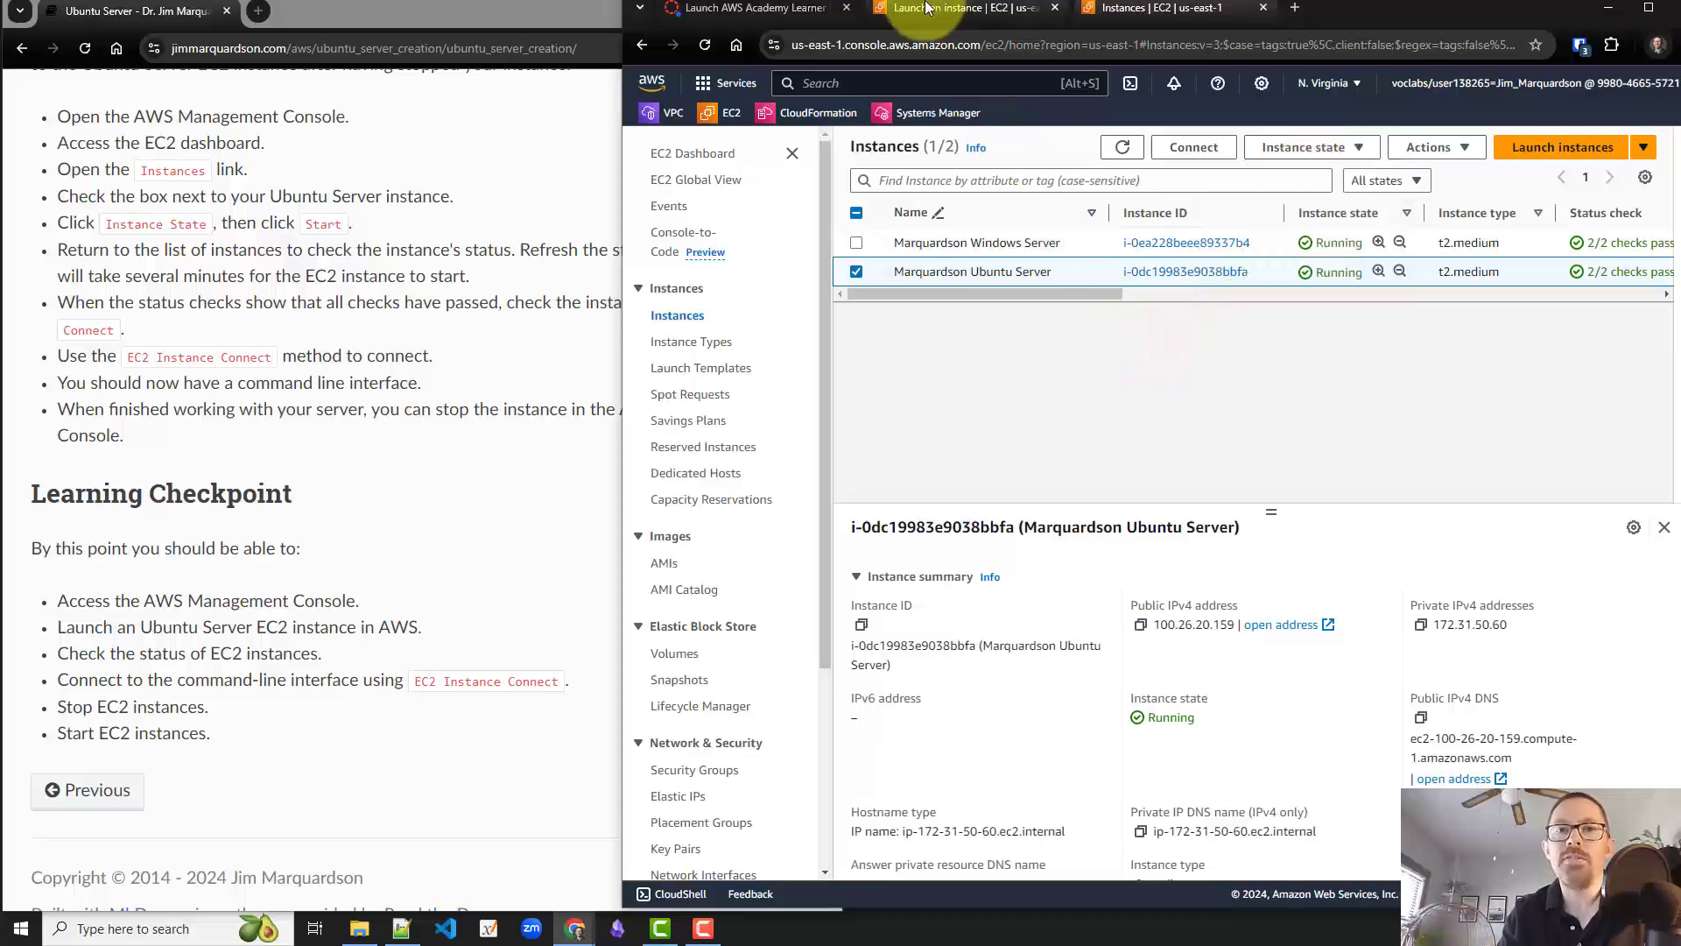
Switch to the AWS Academy Learner Lab page and end the lab.
click(813, 16)
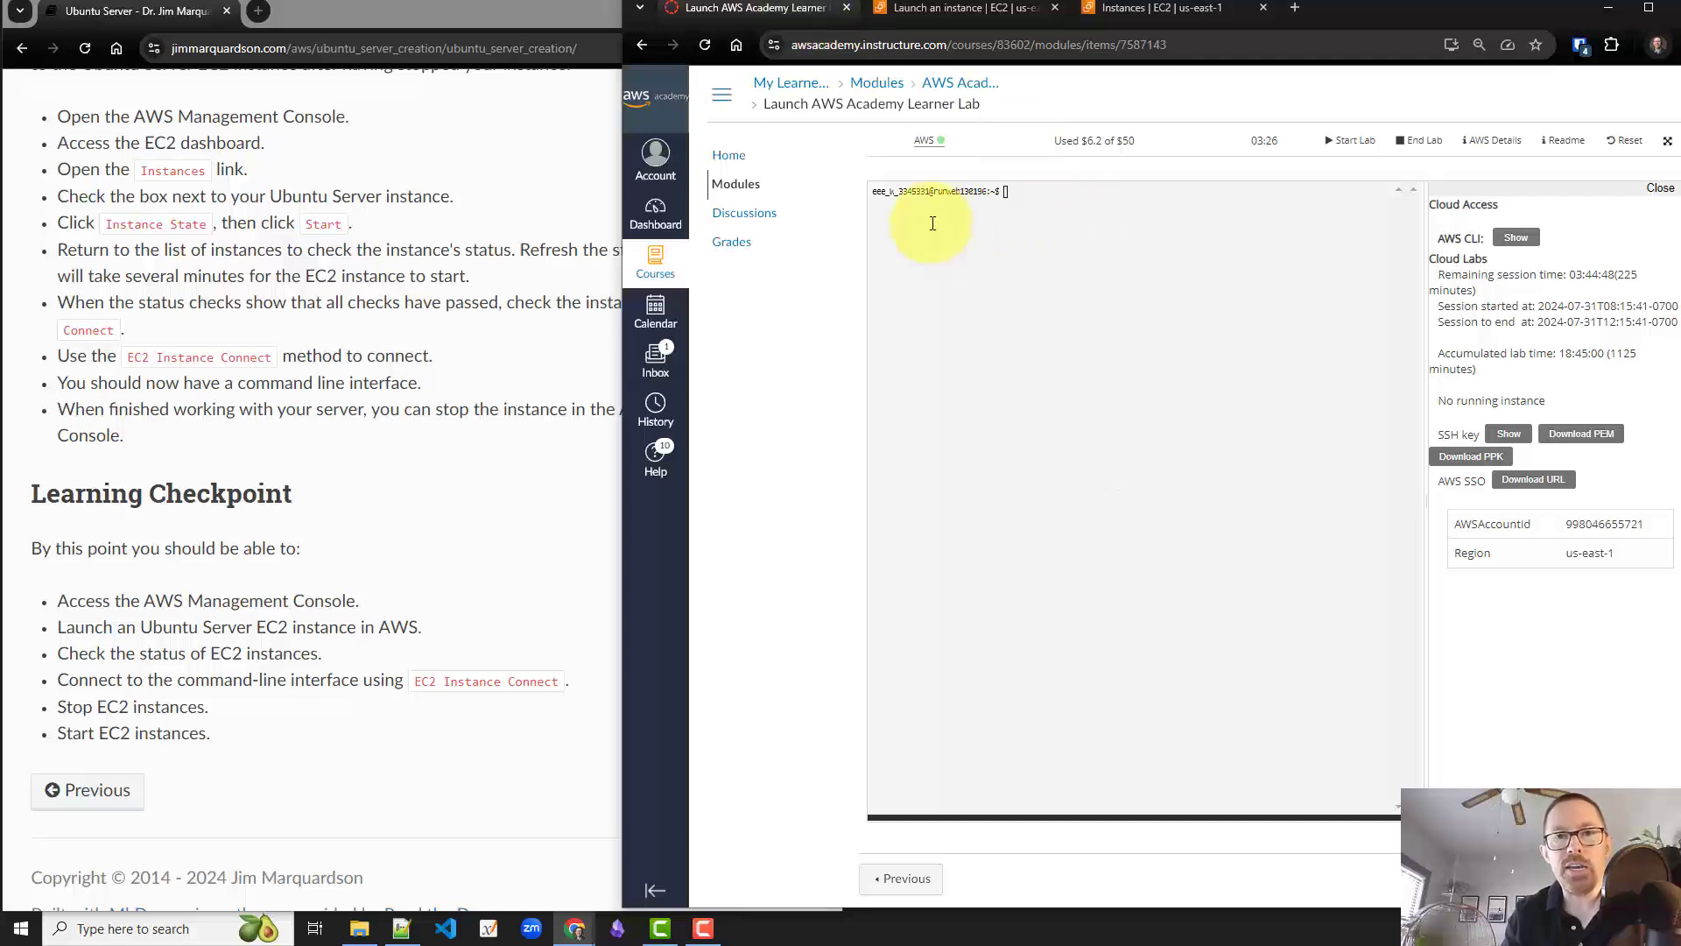
click(1418, 152)
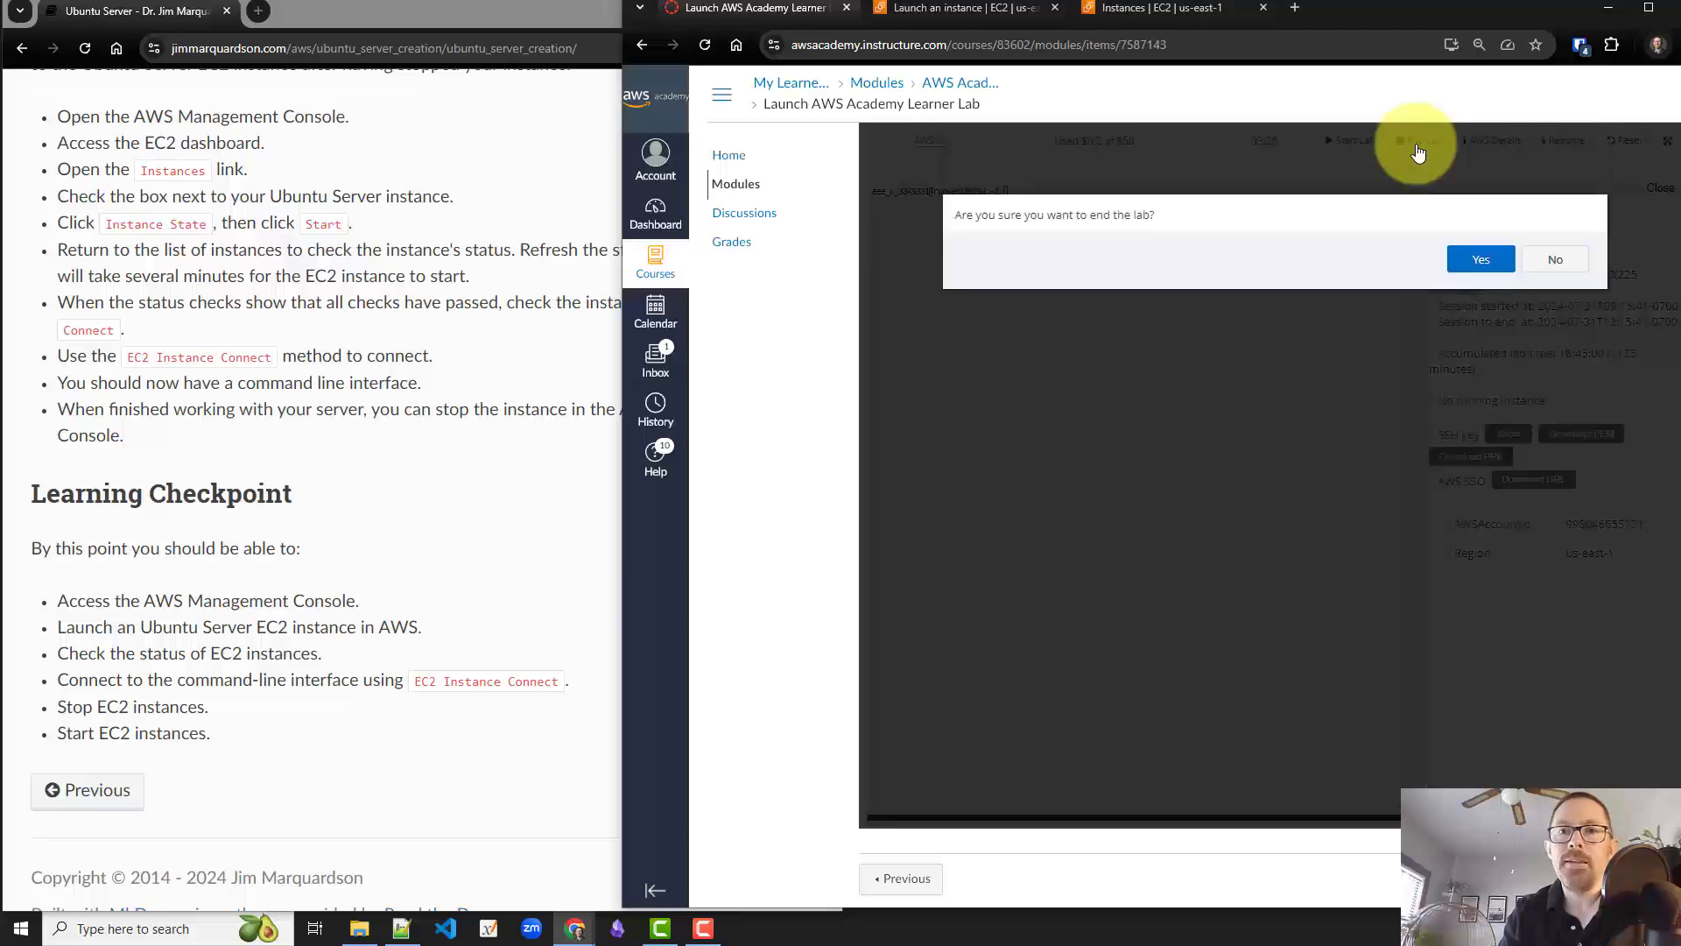
click(1469, 268)
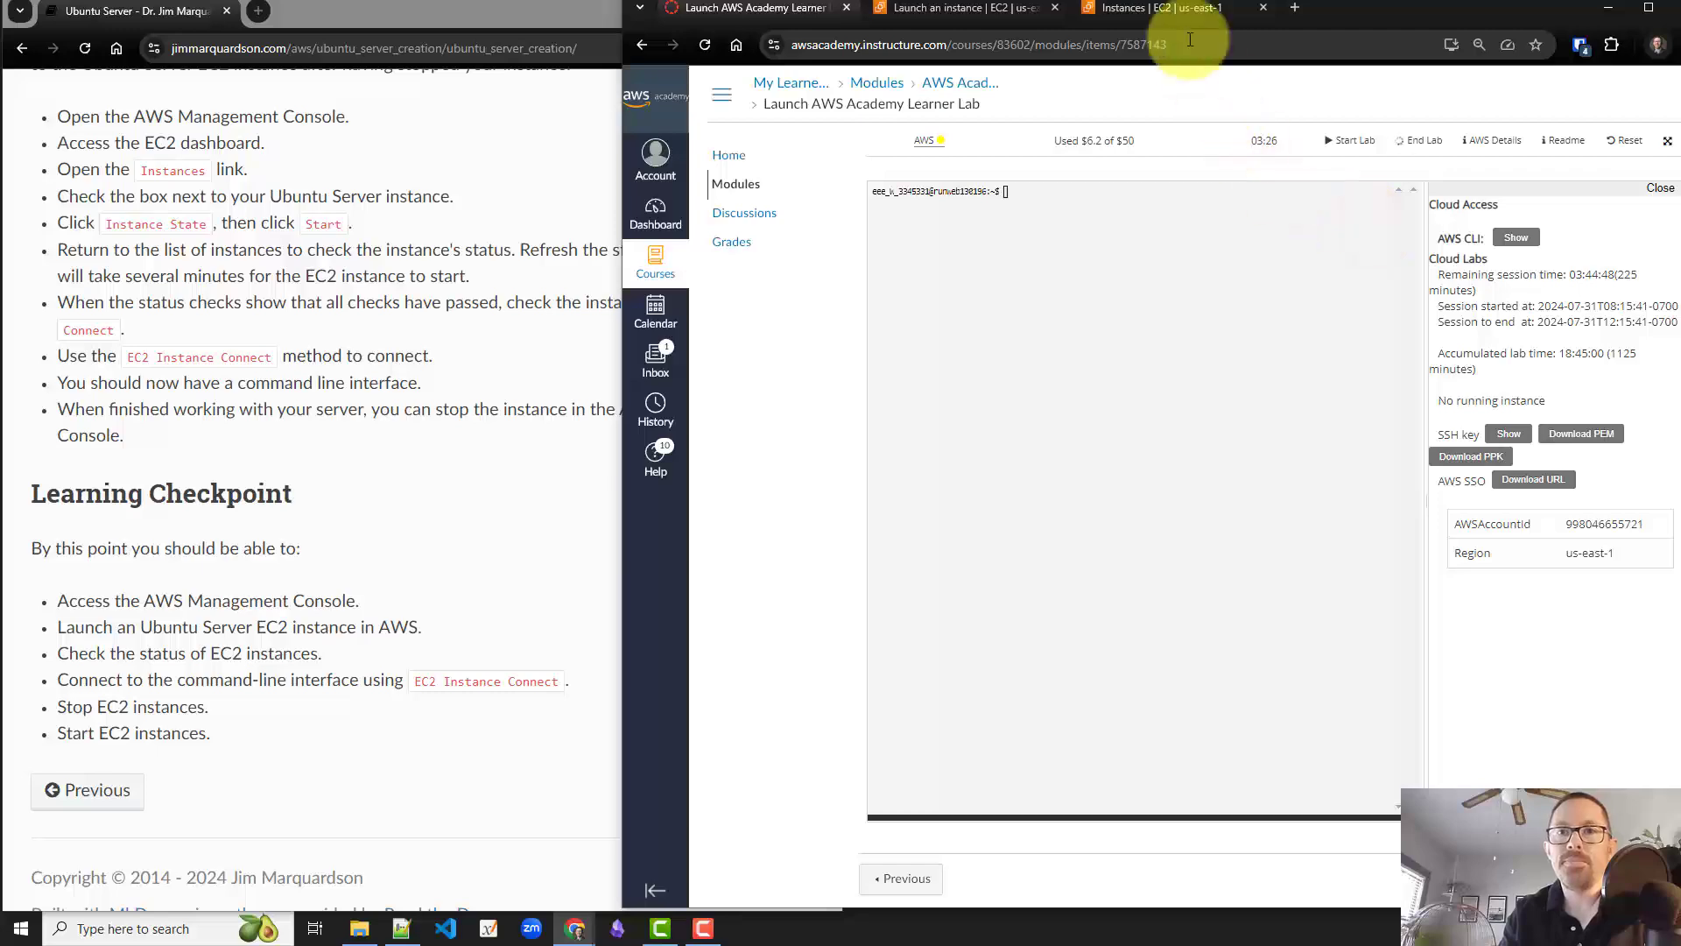
Refresh the EC2 instance list and compare both servers' states with the status on the Learner Lab page.
click(1169, 10)
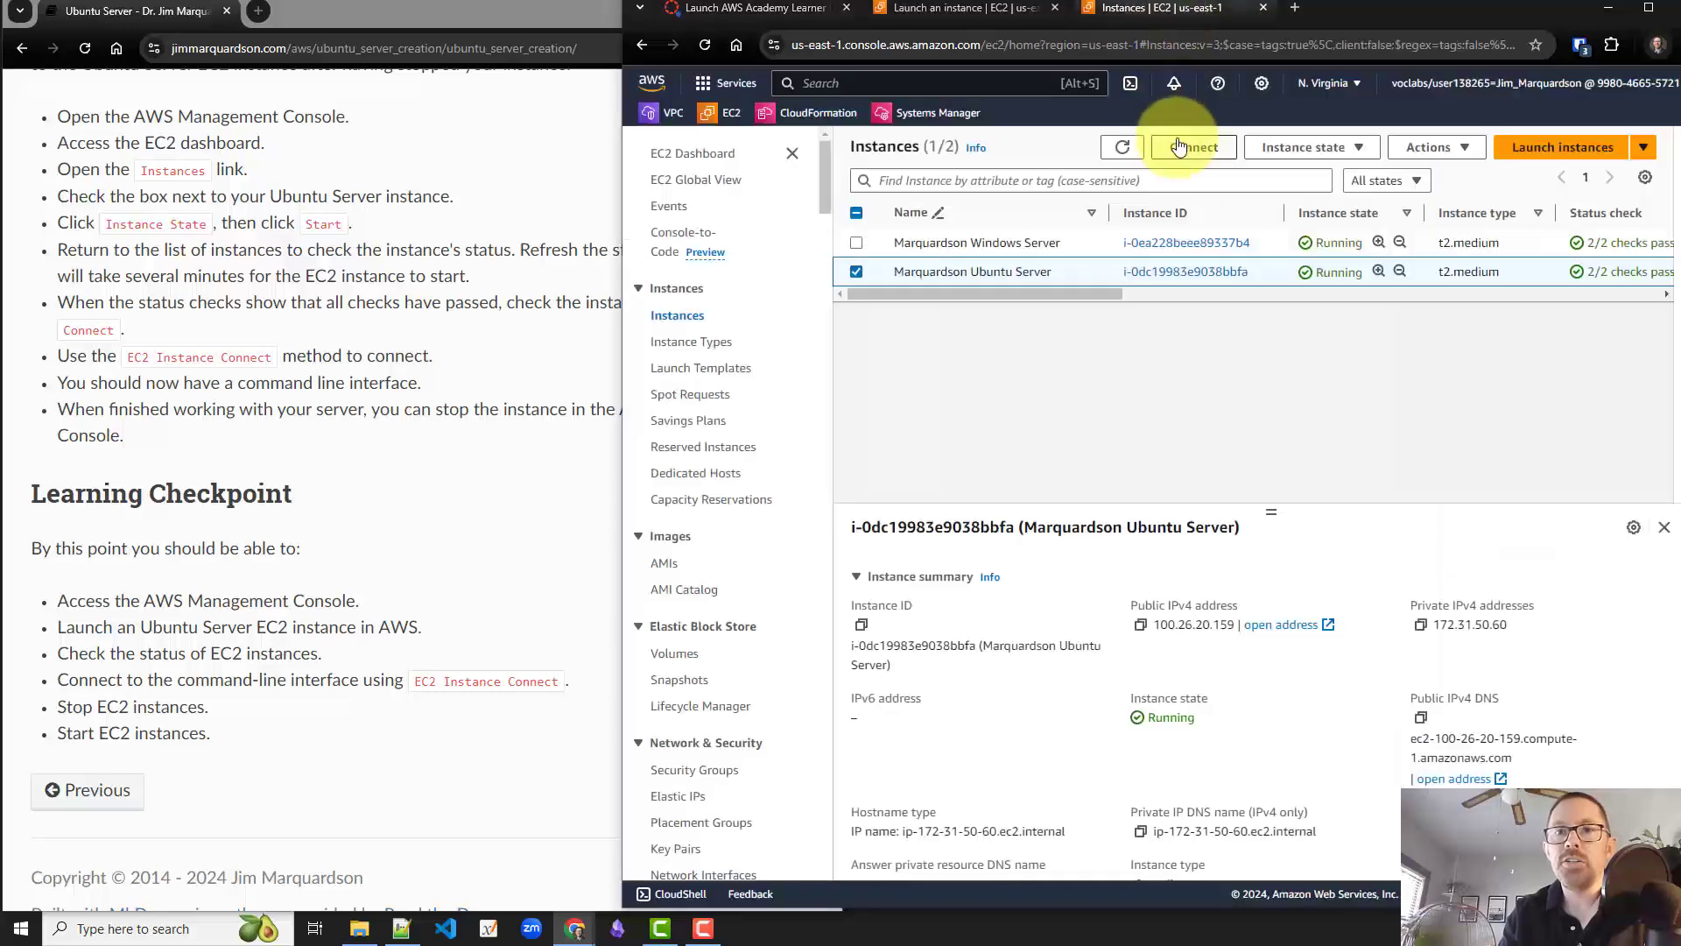
click(1134, 151)
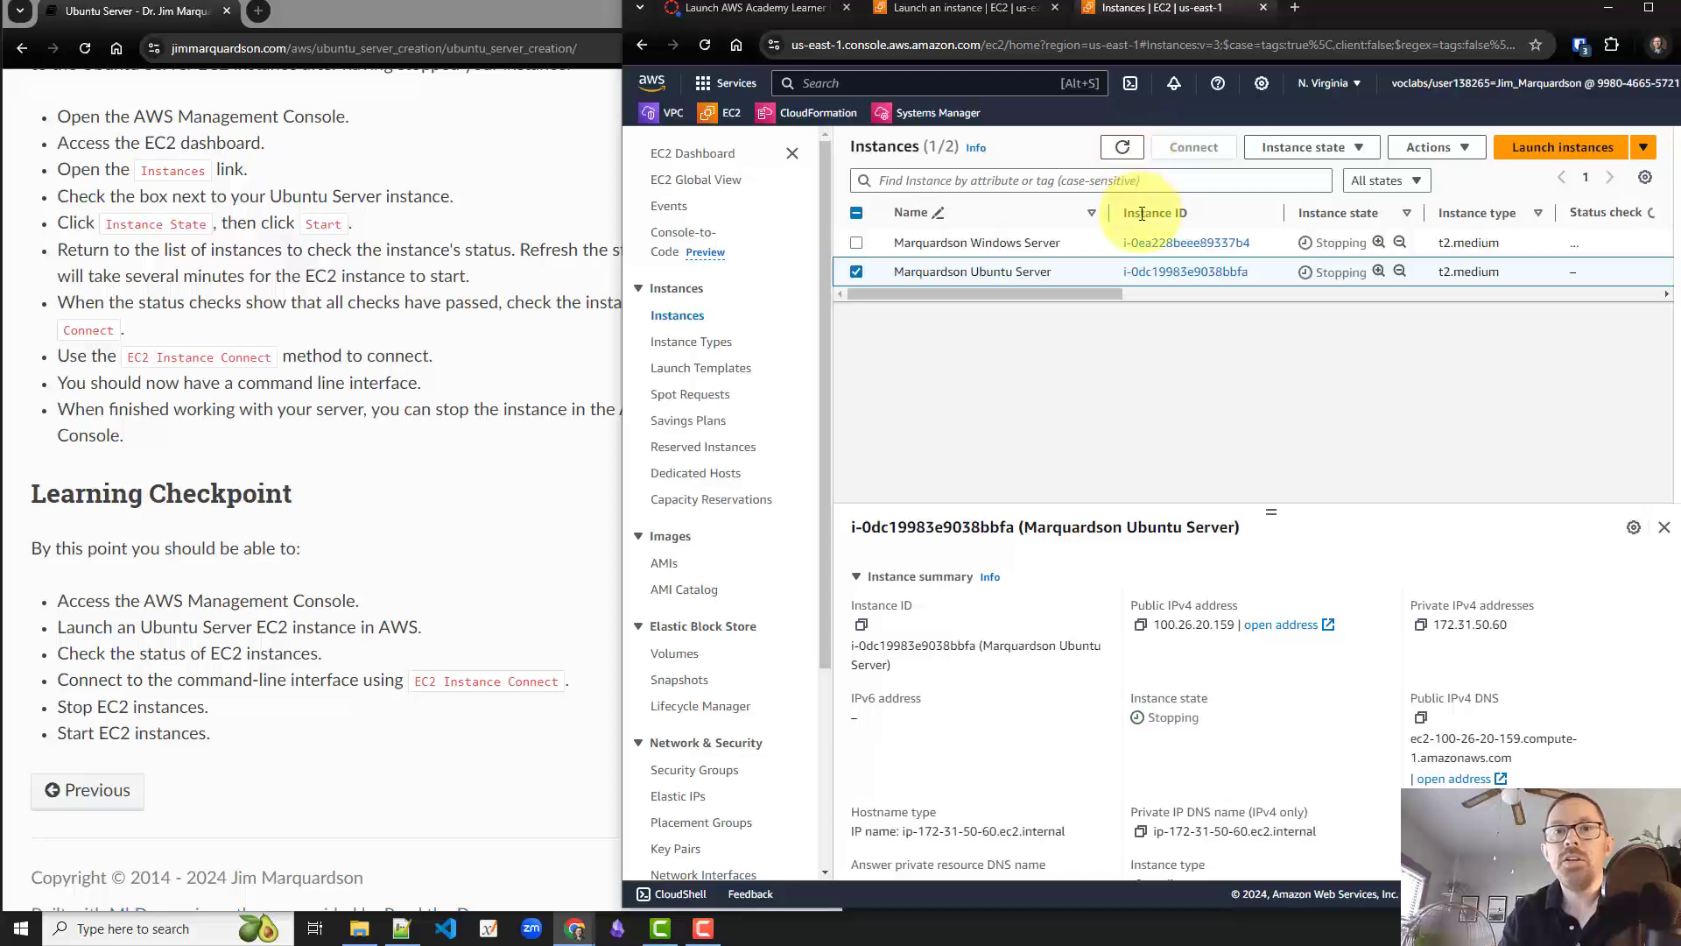
click(757, 8)
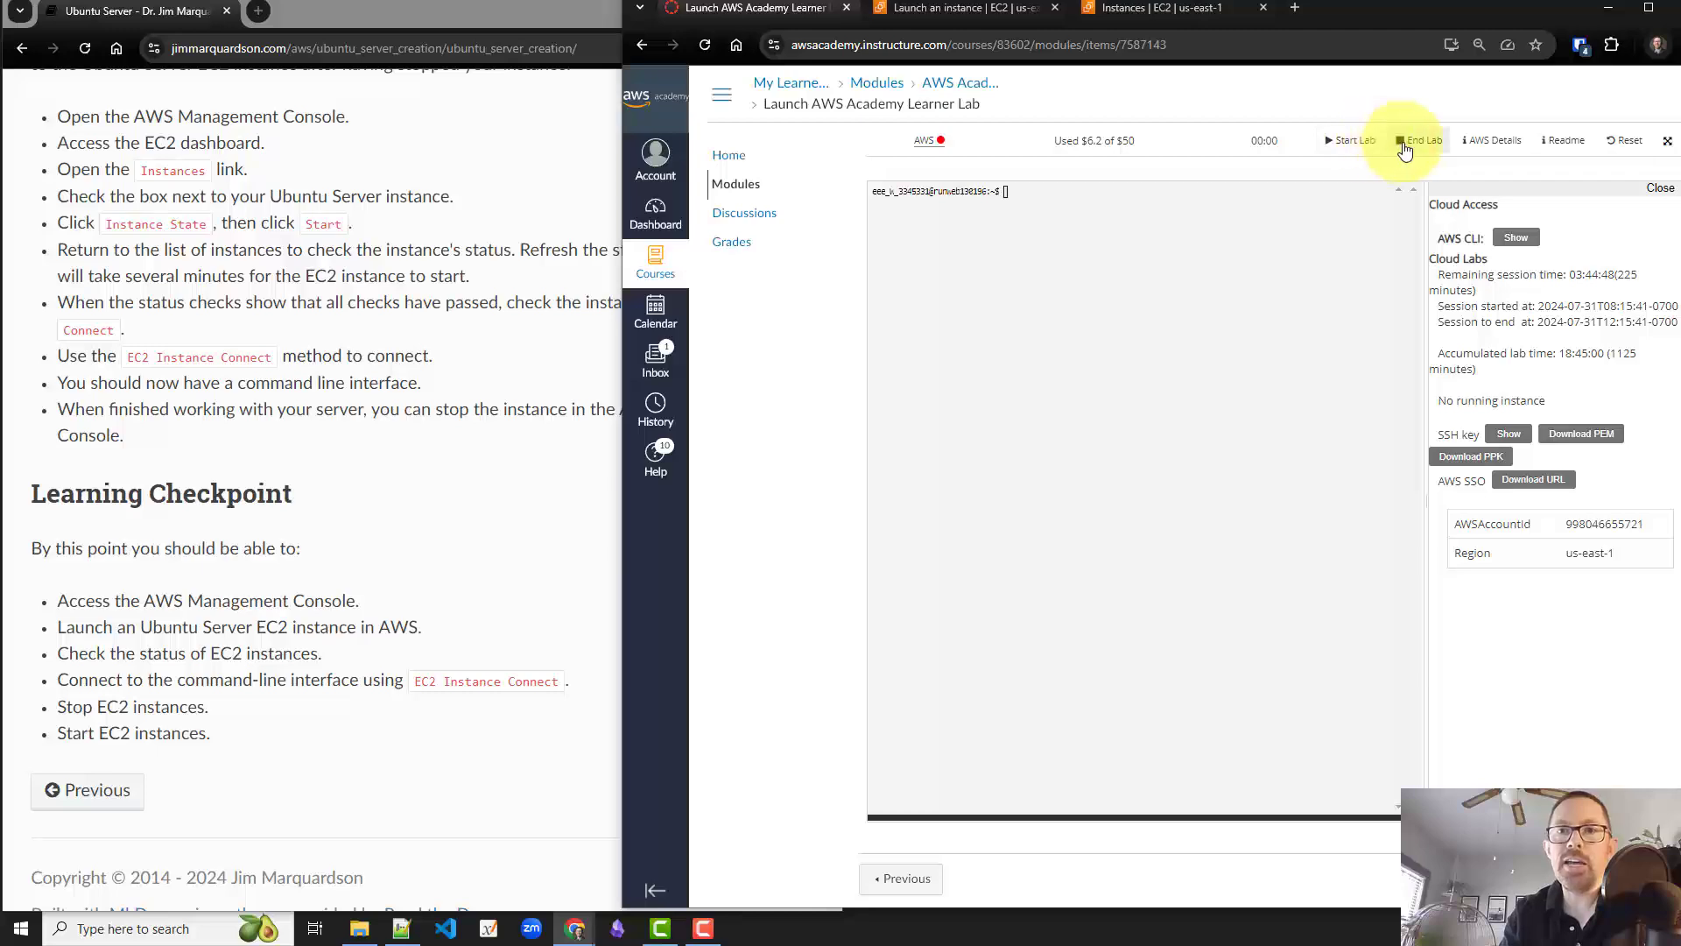
click(1173, 9)
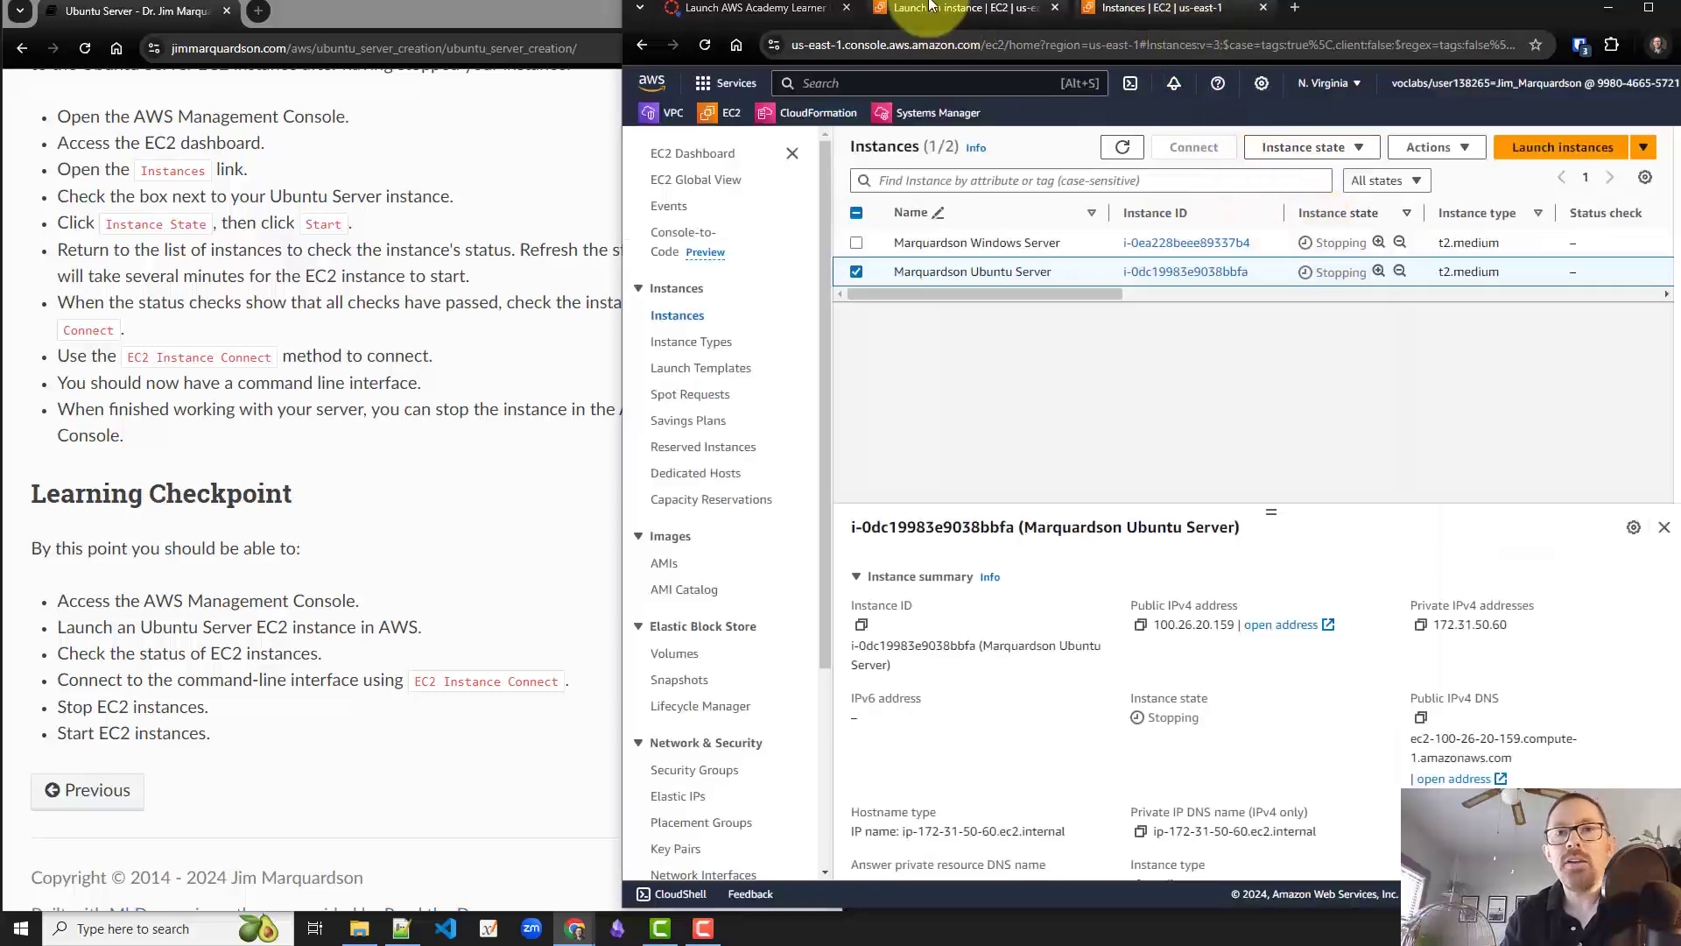
Examine the budget usage on the Learner Lab page, and try to open the AWS console from the ended lab.
click(794, 9)
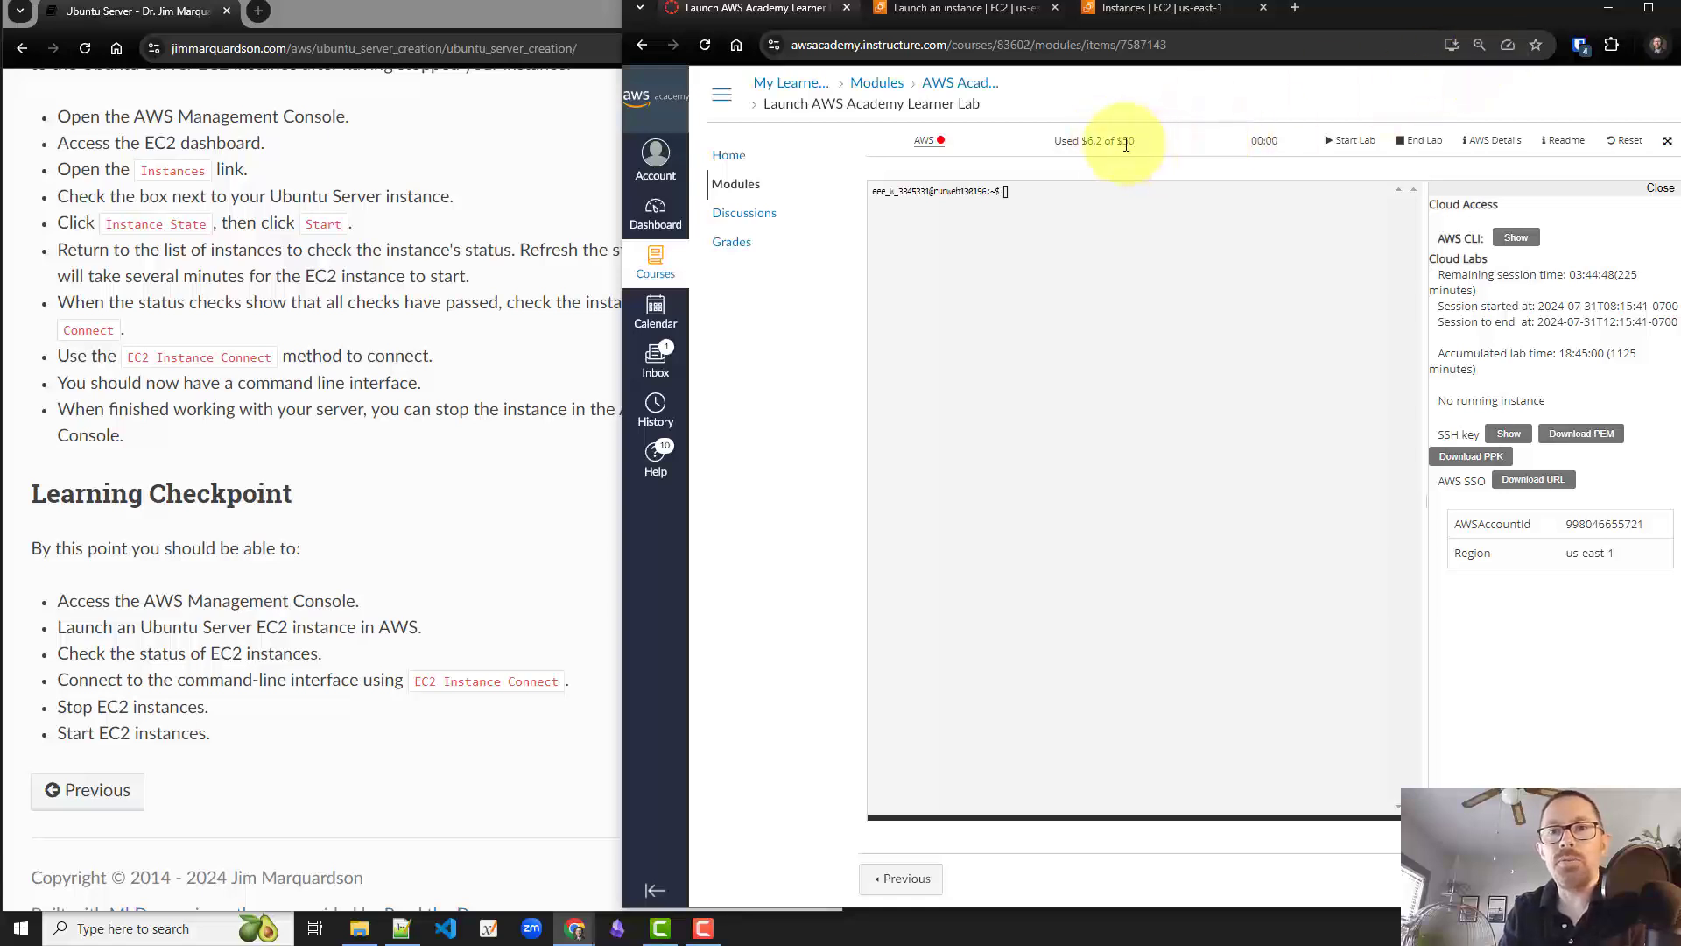
triple_click(1127, 145)
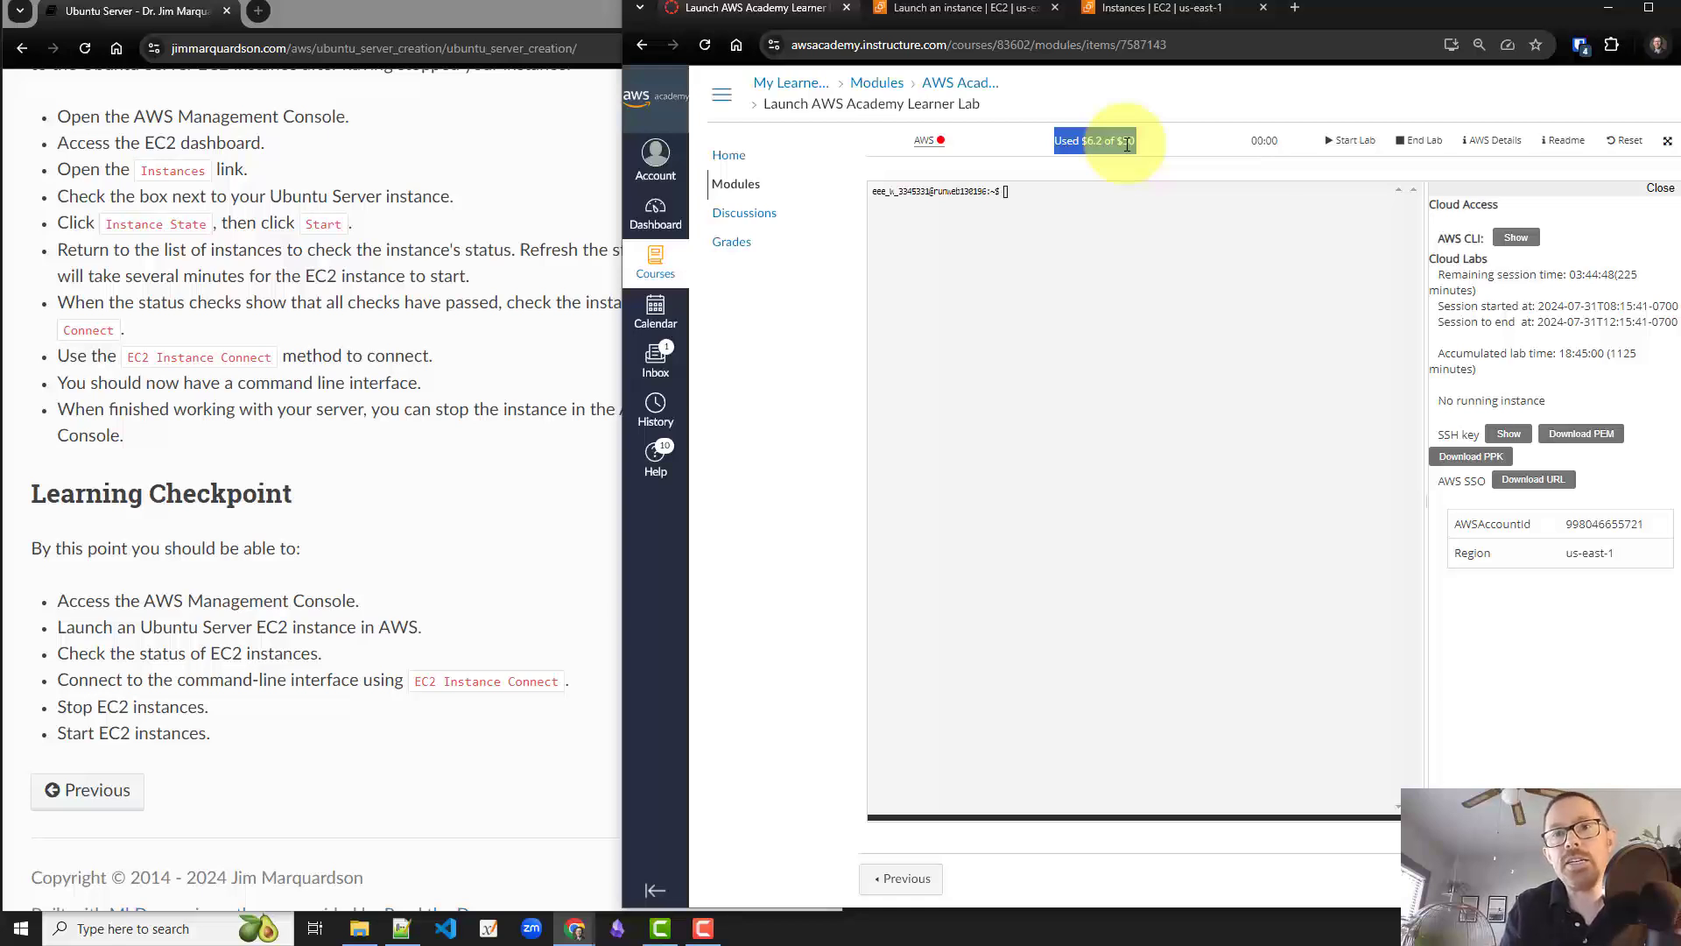
click(1128, 144)
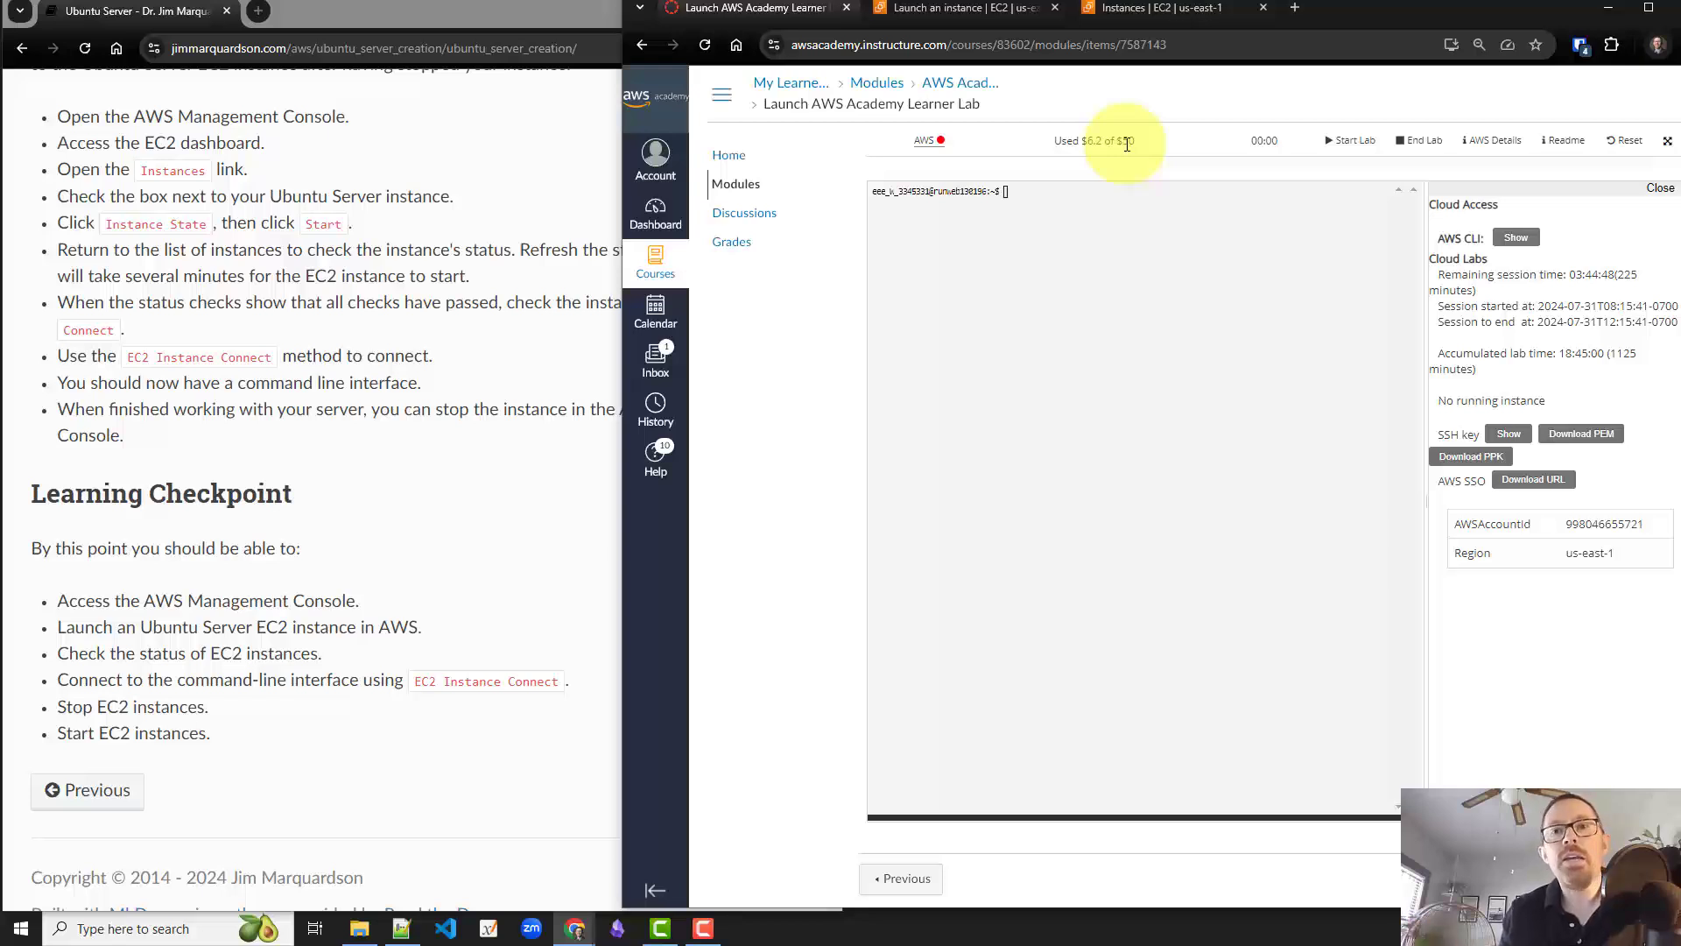
click(926, 142)
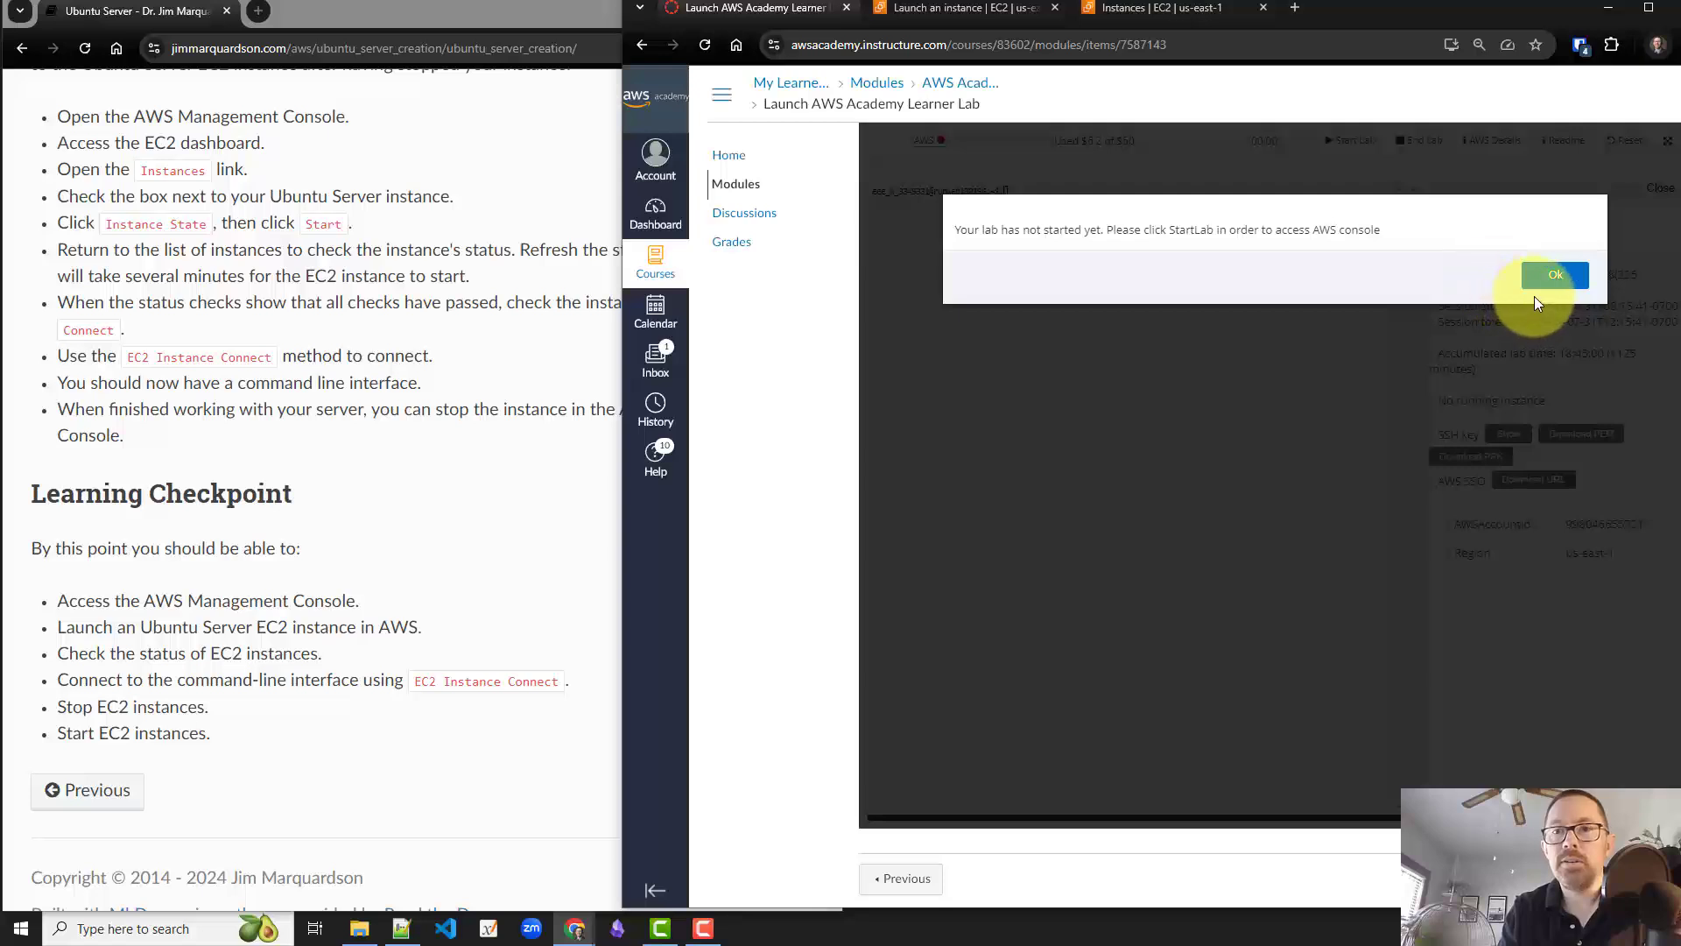
click(1543, 289)
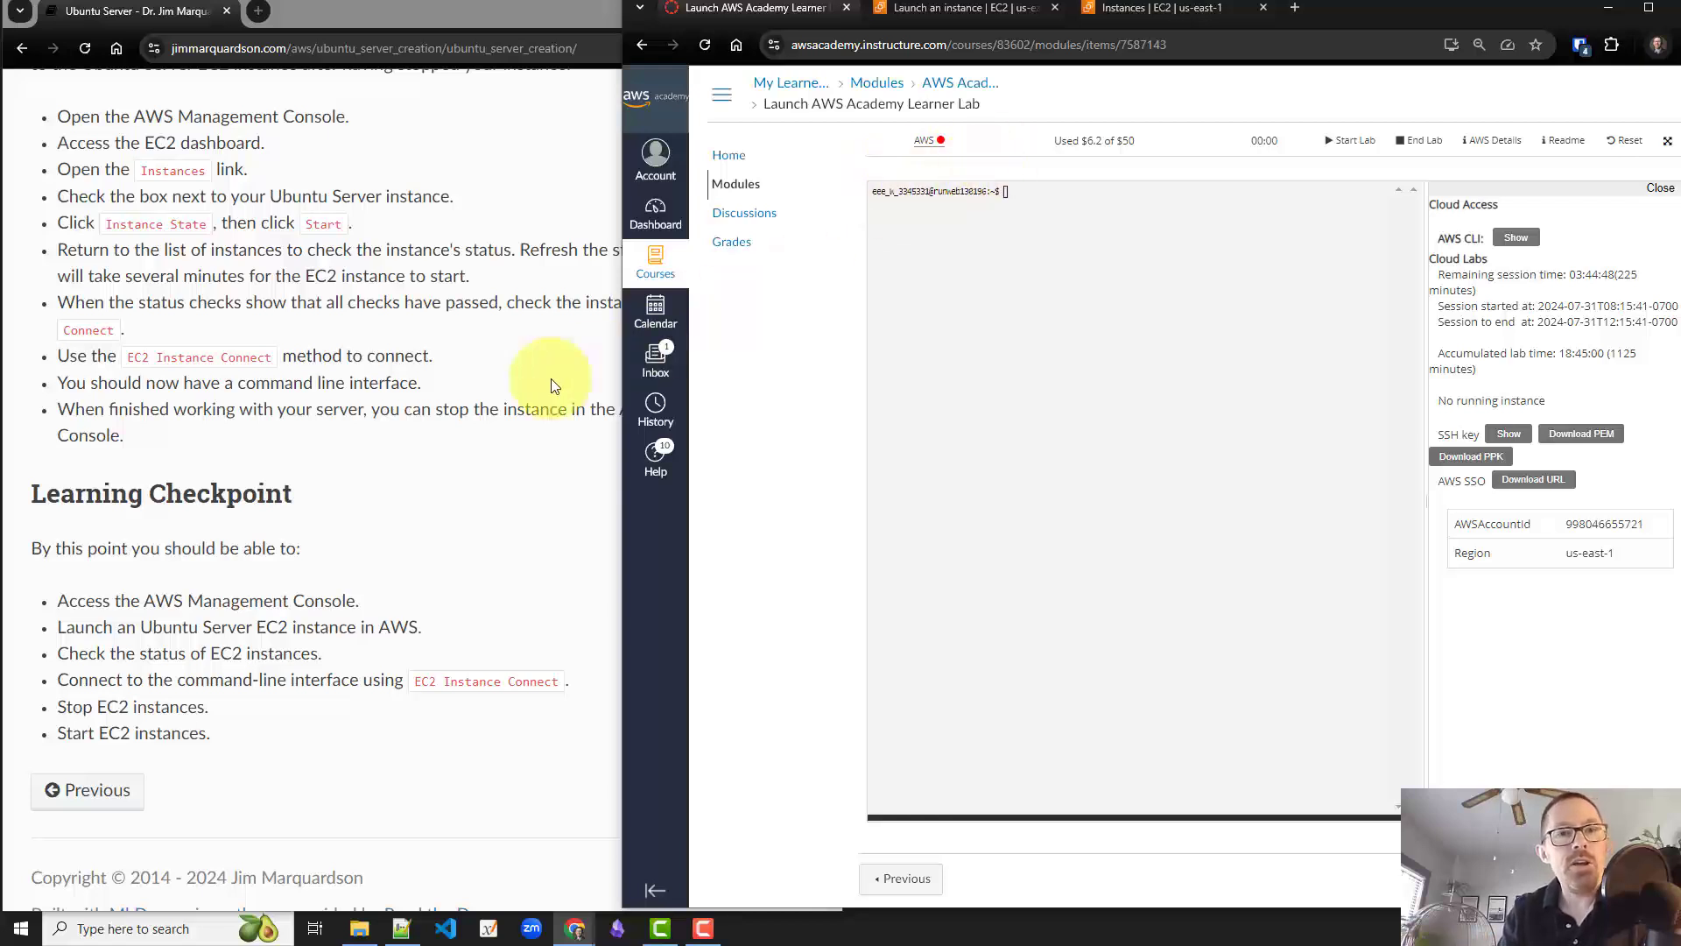
click(465, 386)
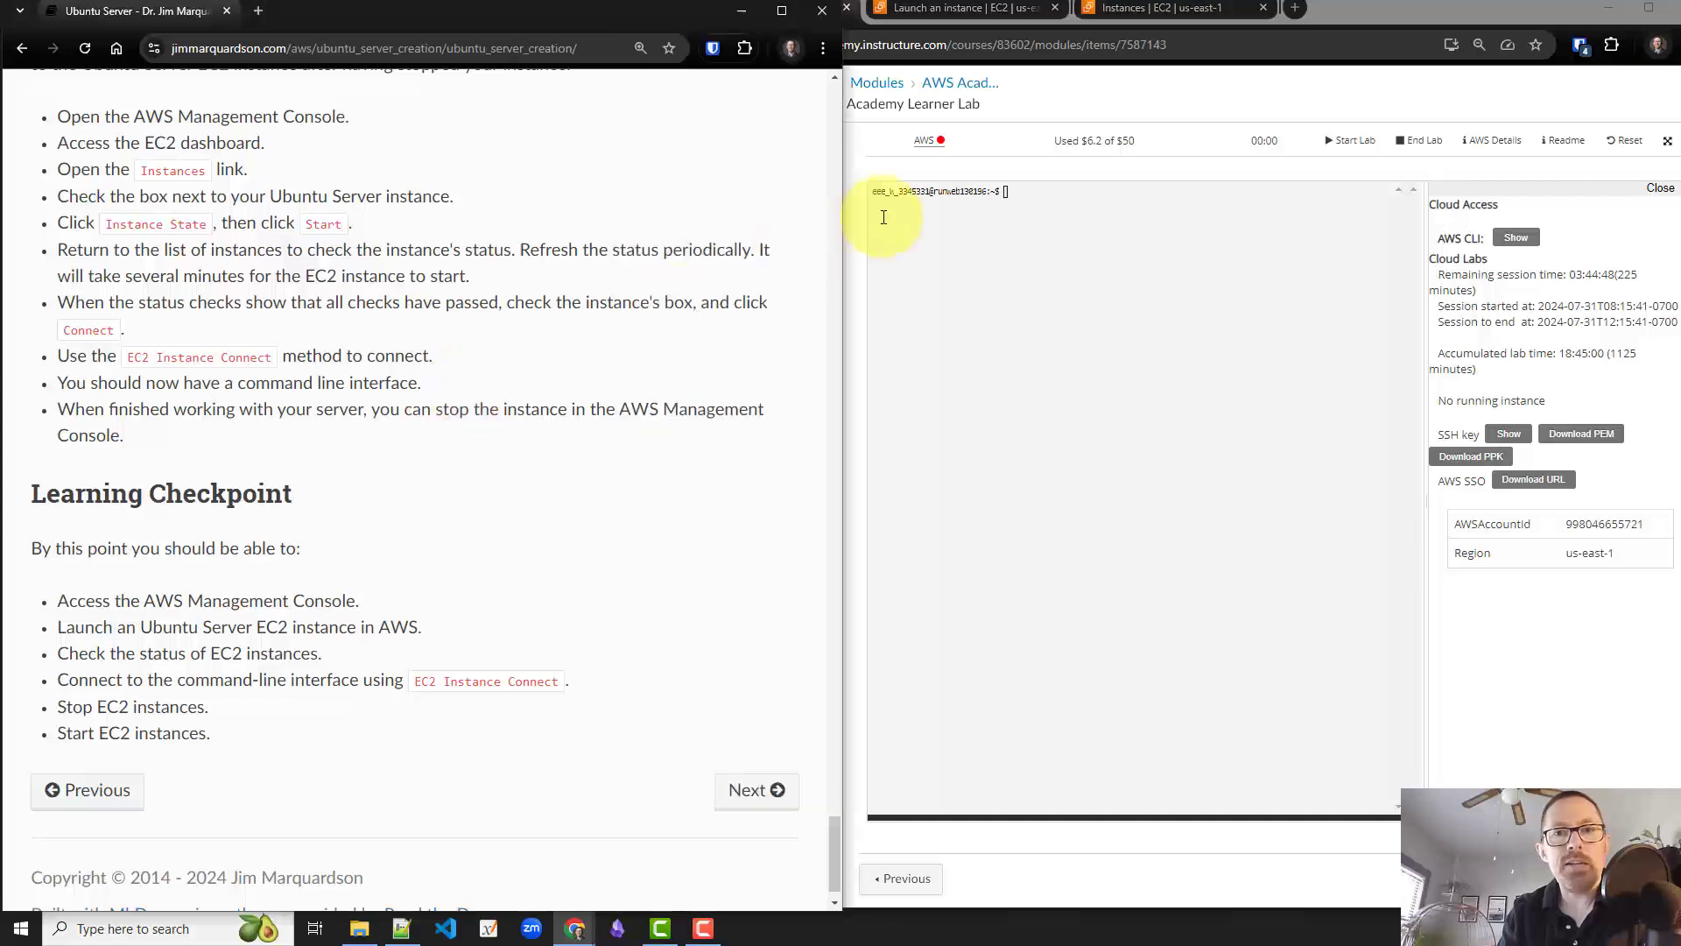
click(891, 171)
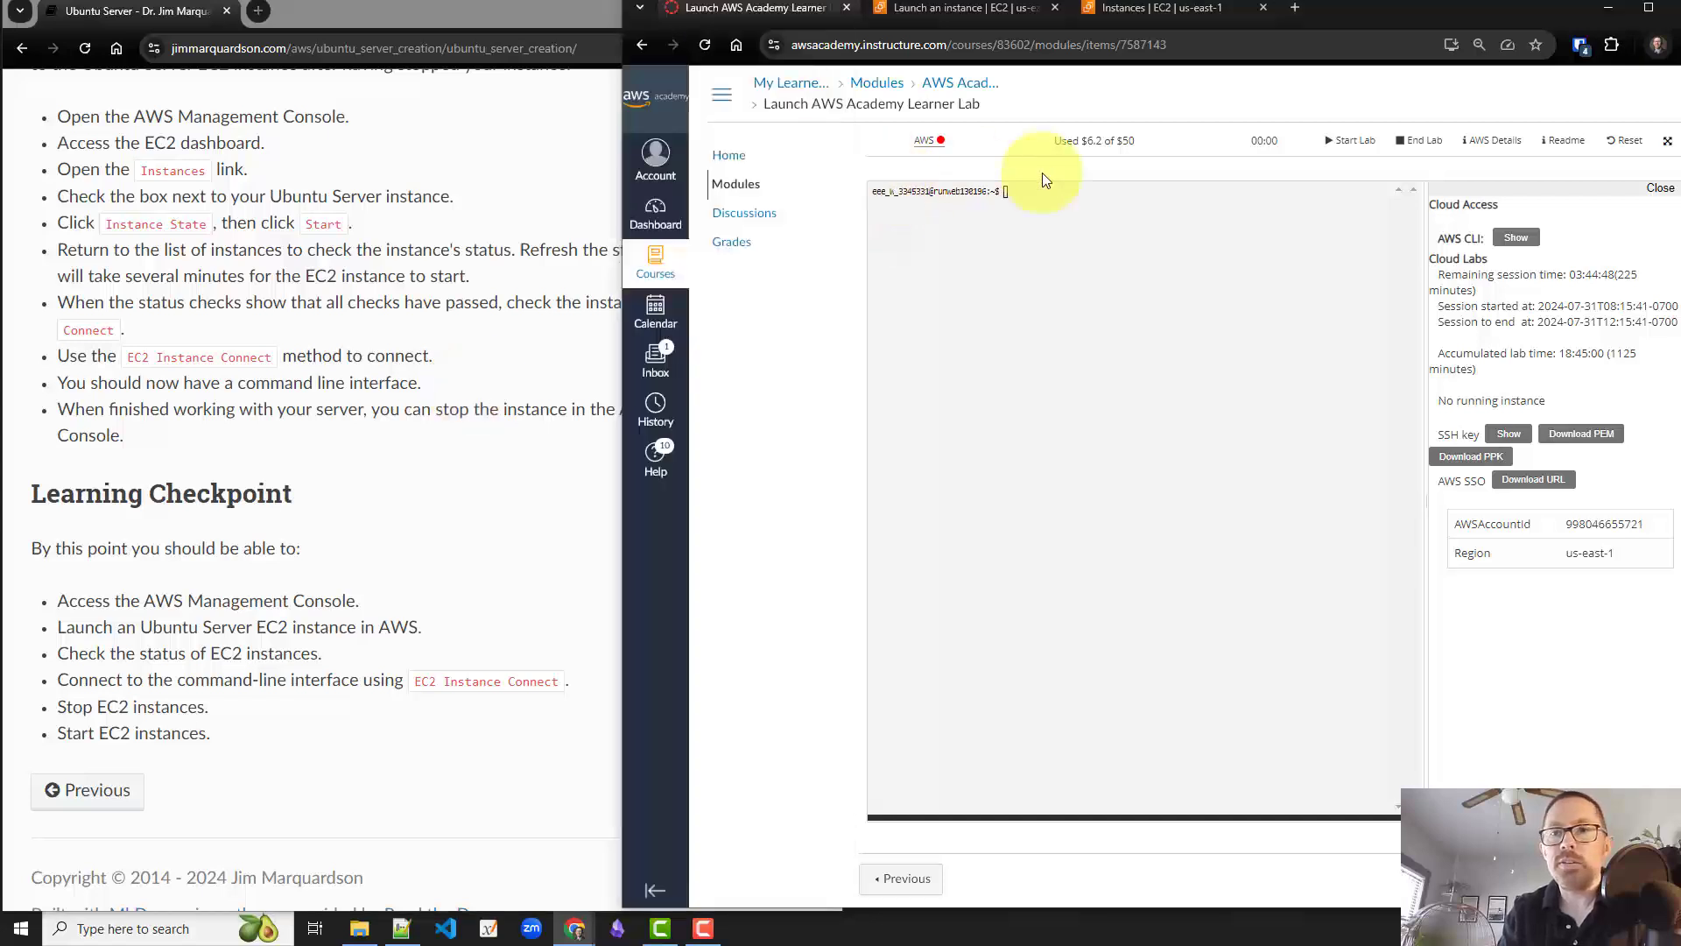